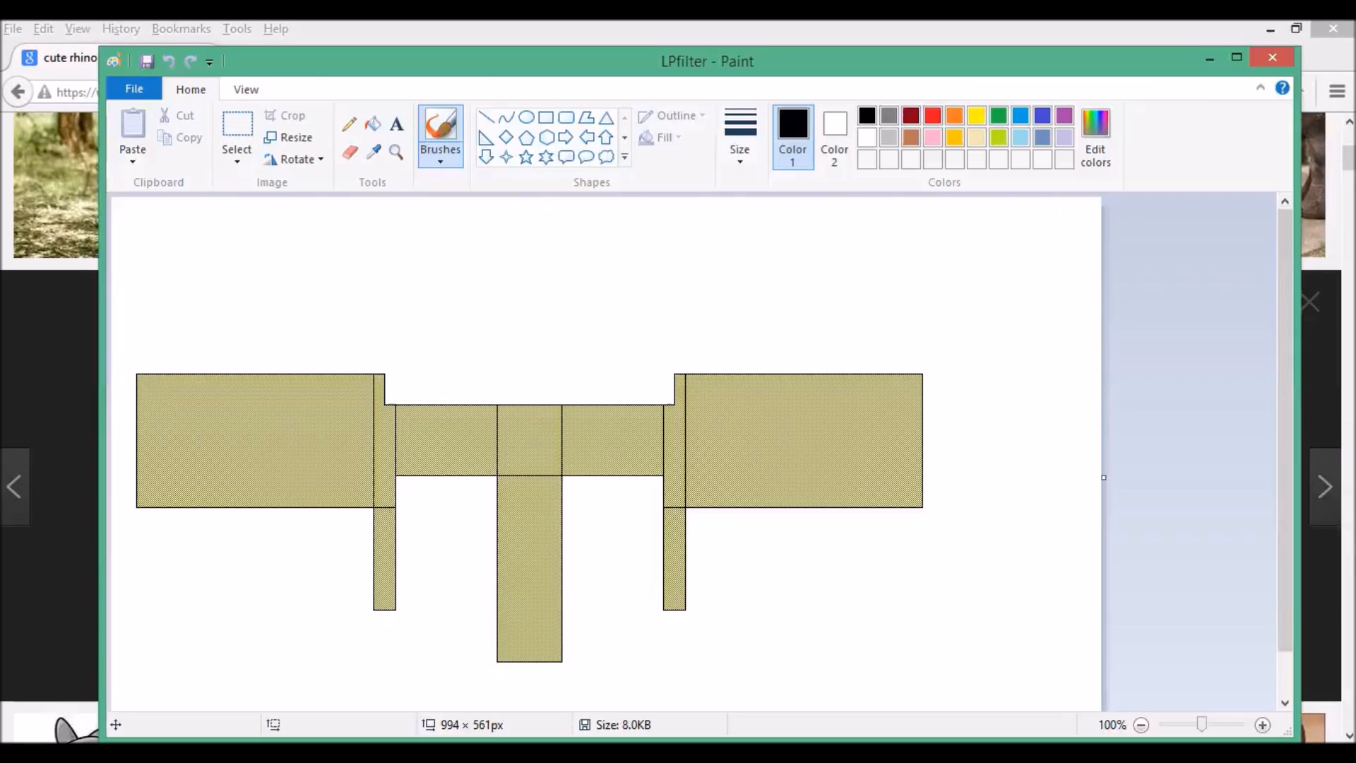
Step: Put away the LPfilter image in Paint and the browser, and switch to NI AWR Design Environment
{"action": "left_click_drag", "start_coordinate": [294, 61], "coordinate": [267, 39]}
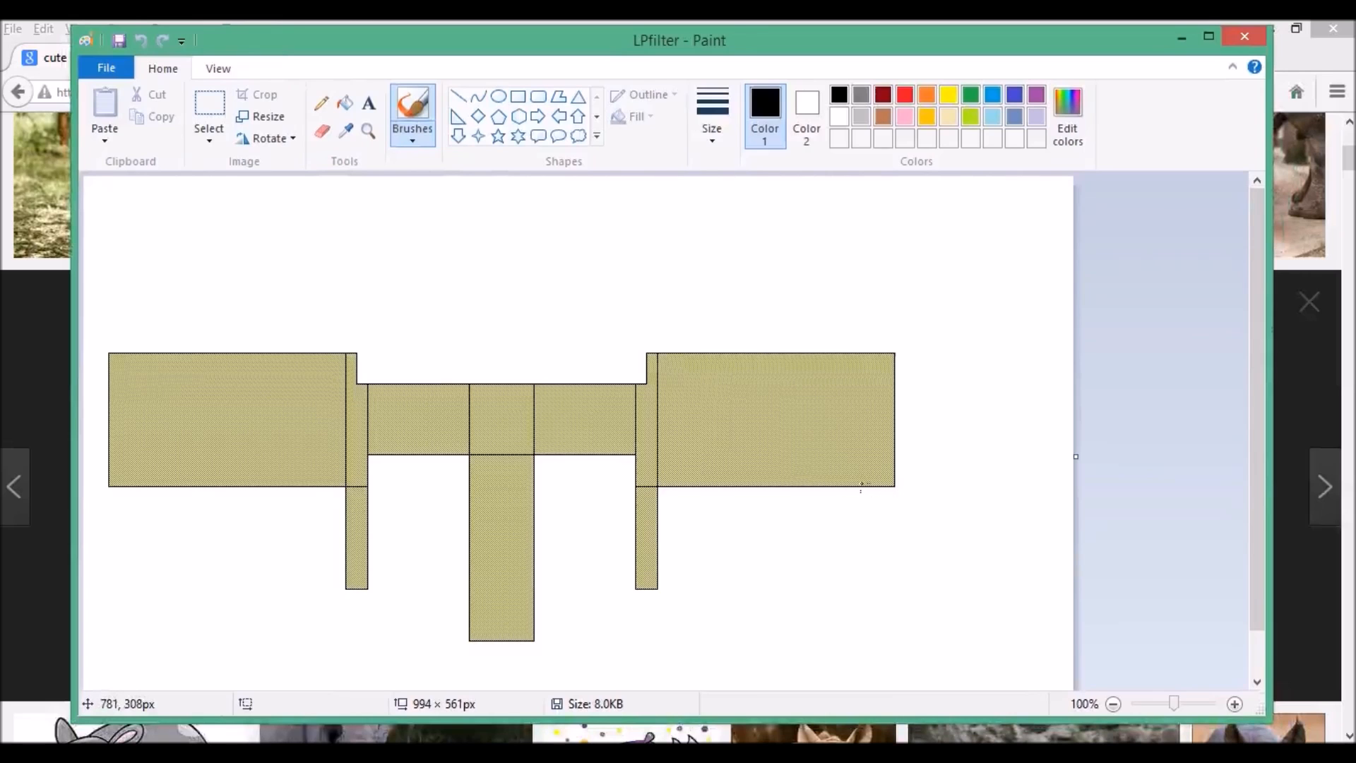
{"action": "left_click", "coordinate": [1181, 37]}
{"action": "left_click", "coordinate": [1269, 28]}
{"action": "left_click", "coordinate": [282, 757]}
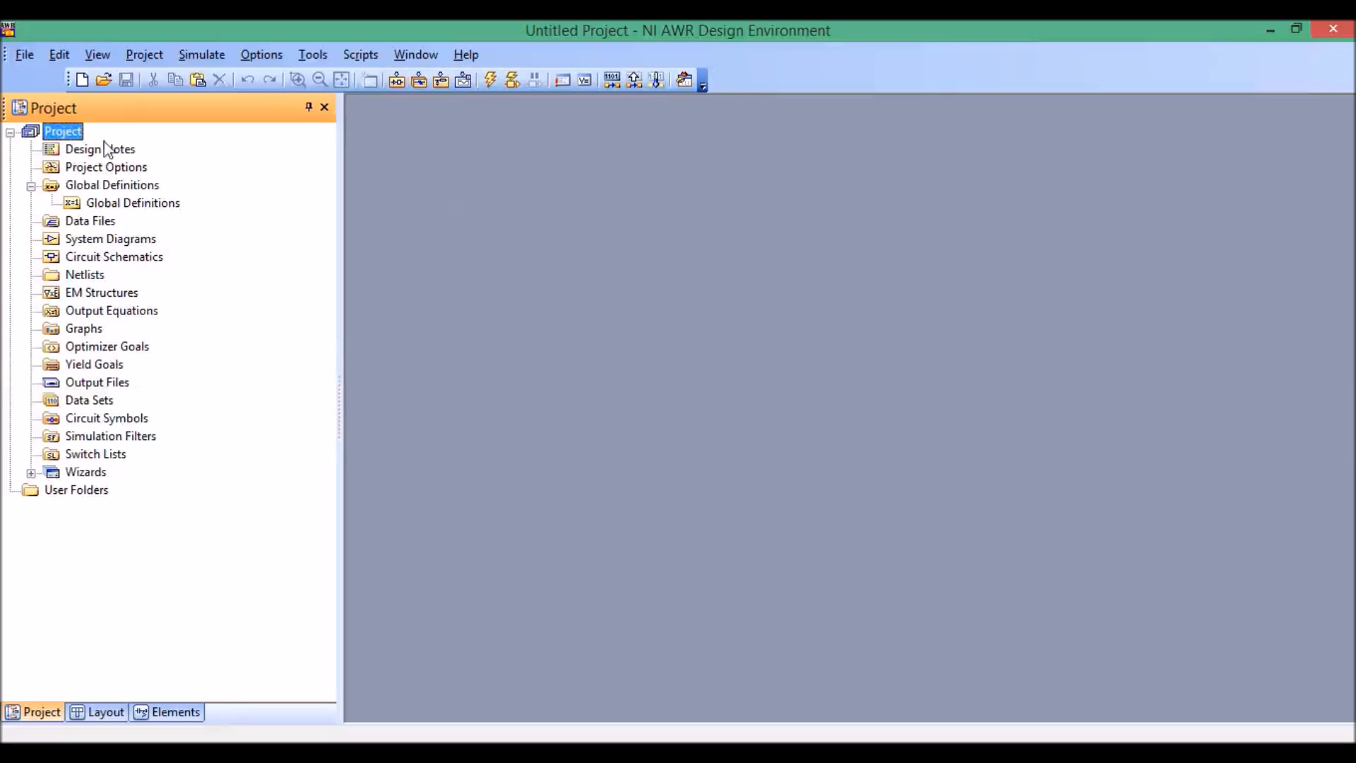
Step: Create a new circuit schematic named Schematic 1 and maximize its window
{"action": "right_click", "coordinate": [94, 259]}
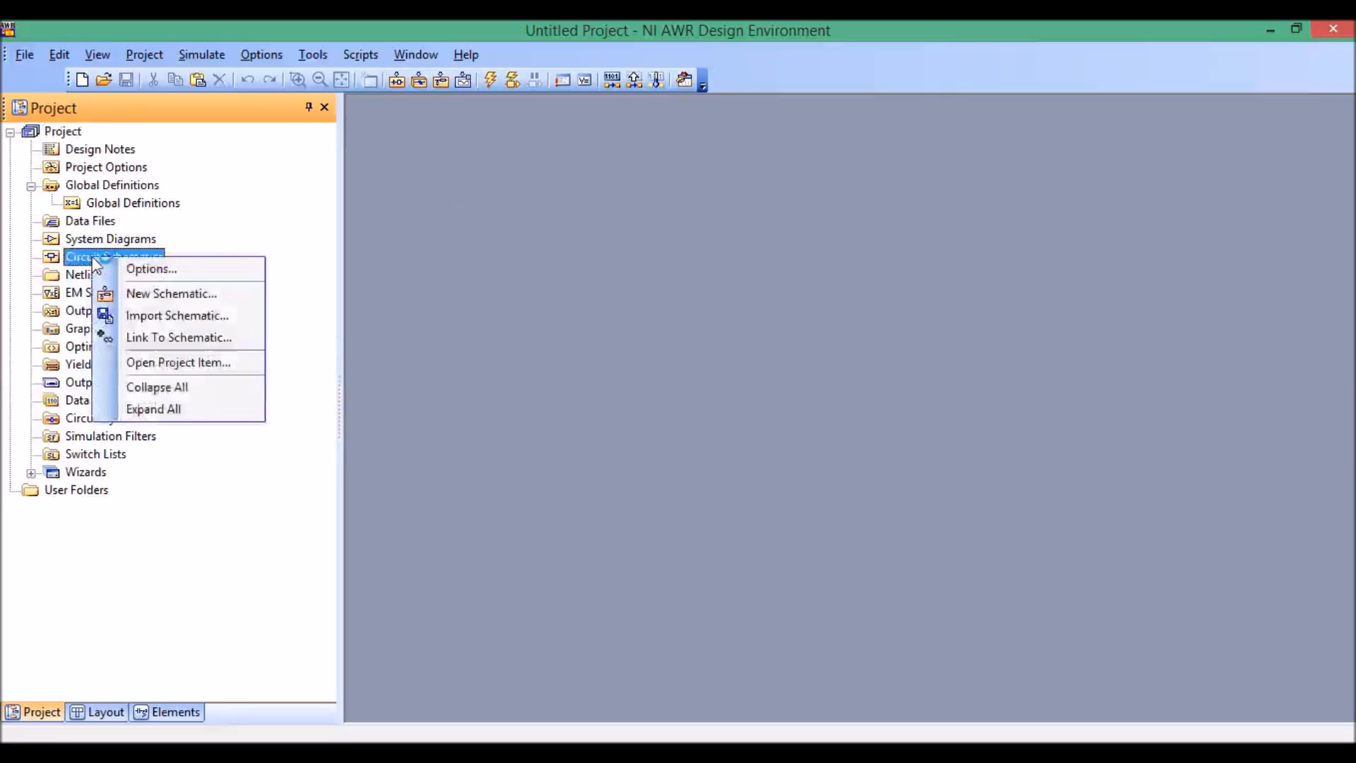
{"action": "left_click", "coordinate": [205, 295]}
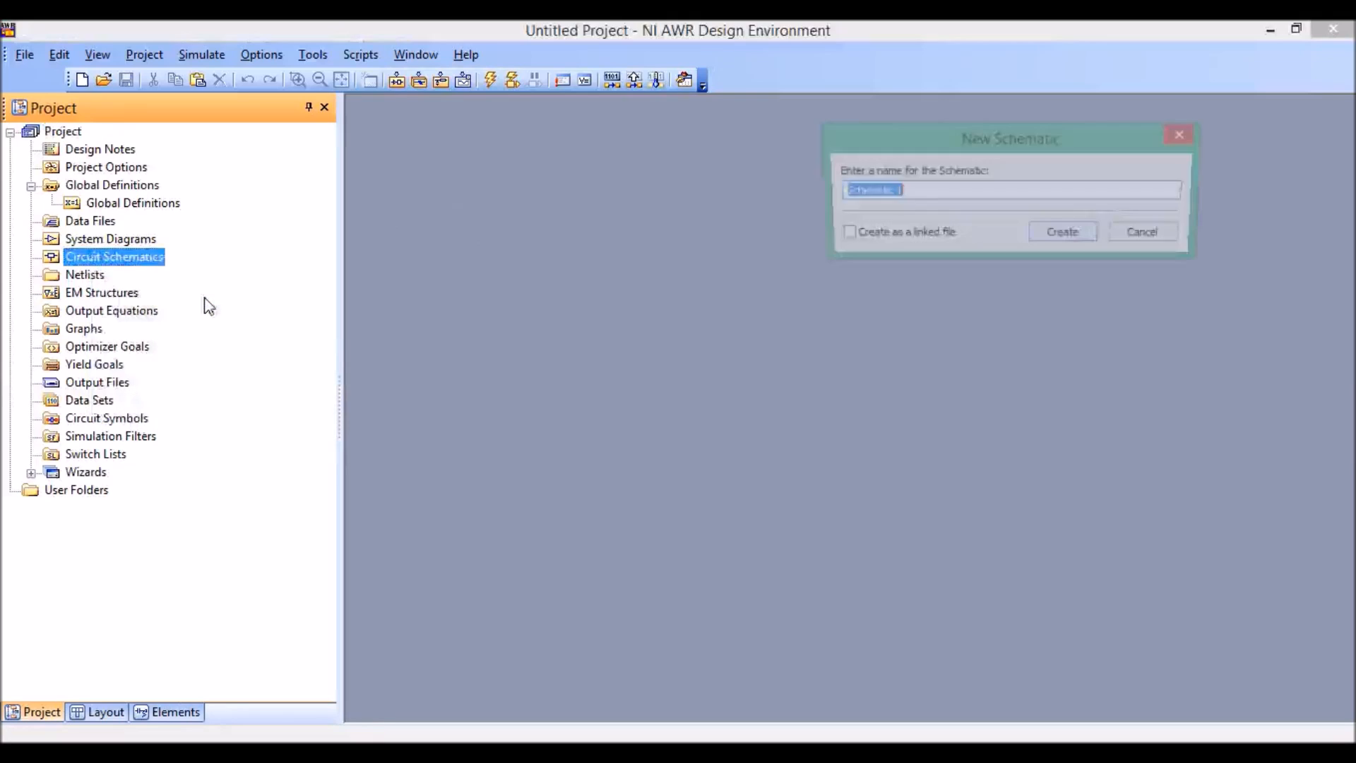
{"action": "left_click", "coordinate": [1049, 235]}
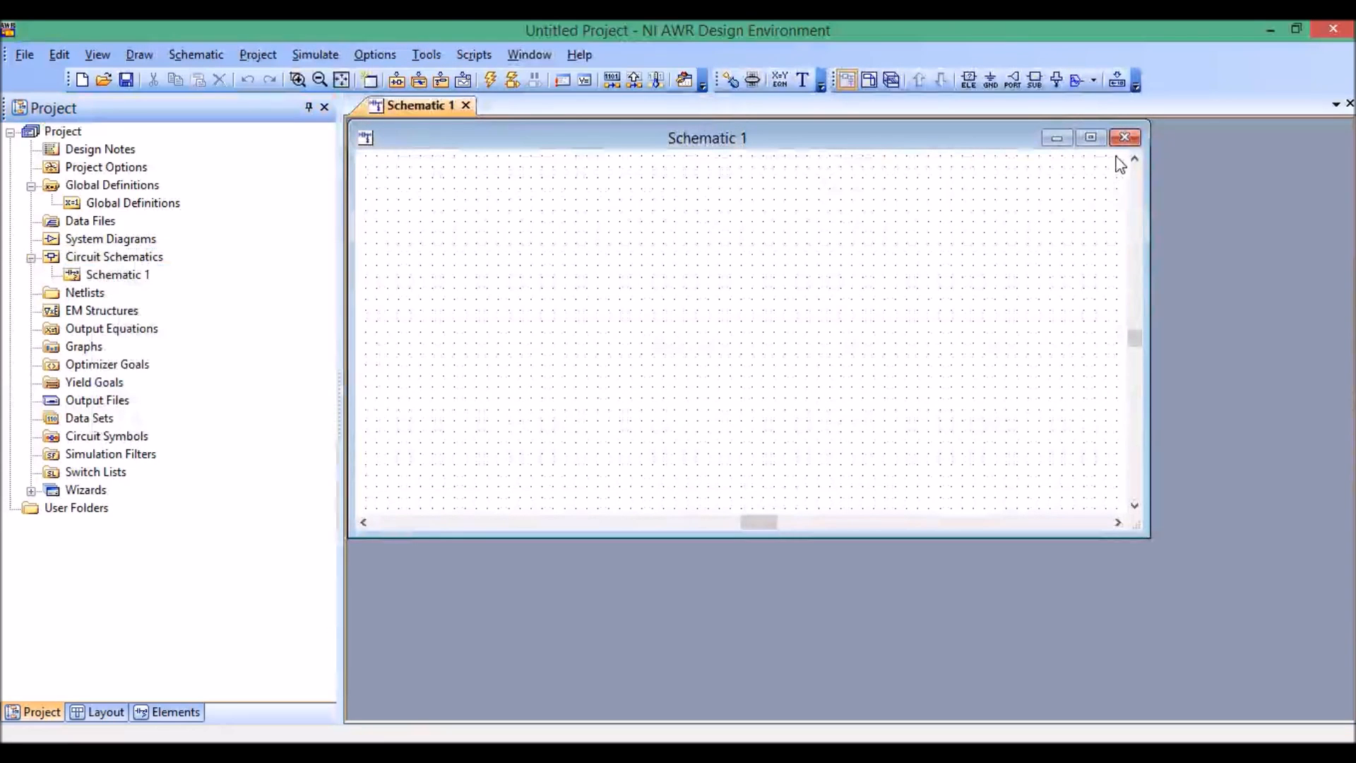
{"action": "left_click", "coordinate": [1090, 137]}
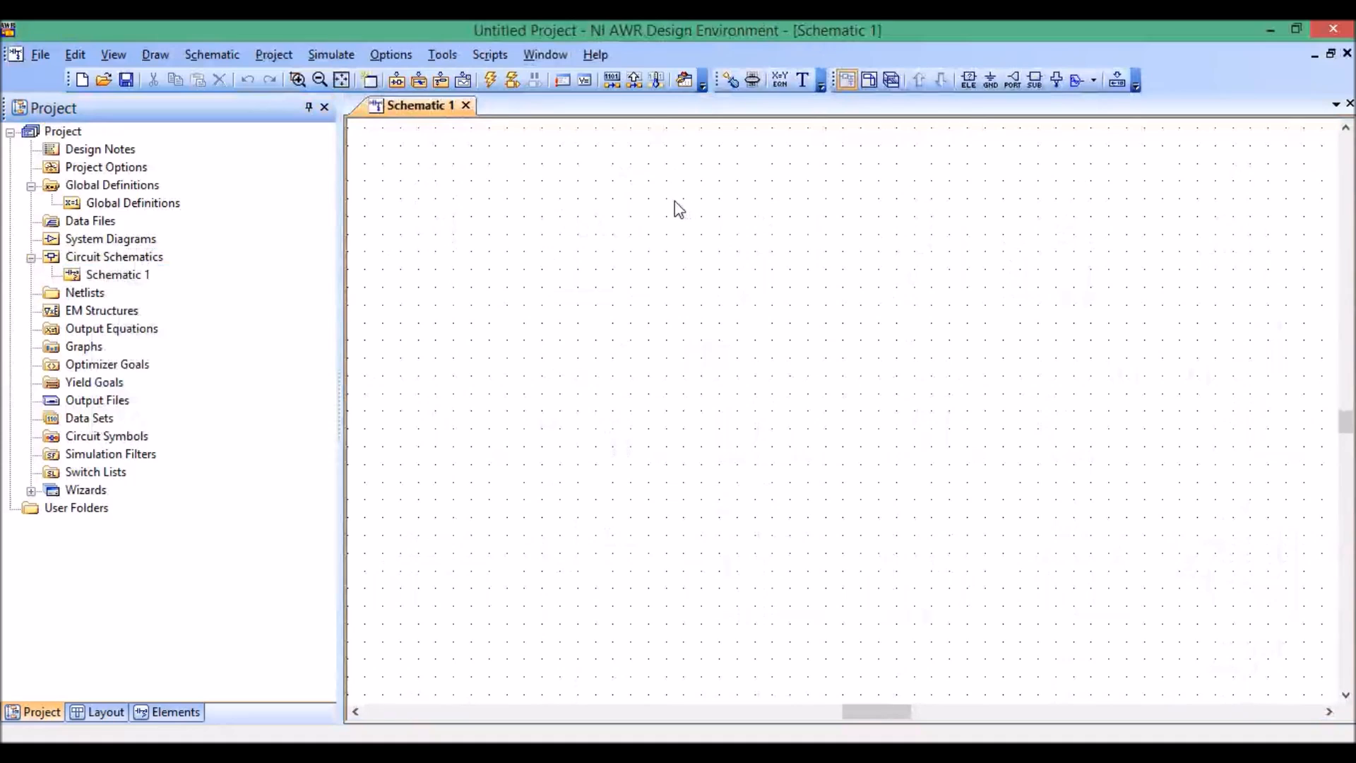
Step: Apply a project frequency range that starts at .5 GHz in the project options
{"action": "left_click", "coordinate": [391, 57]}
{"action": "left_click", "coordinate": [417, 100]}
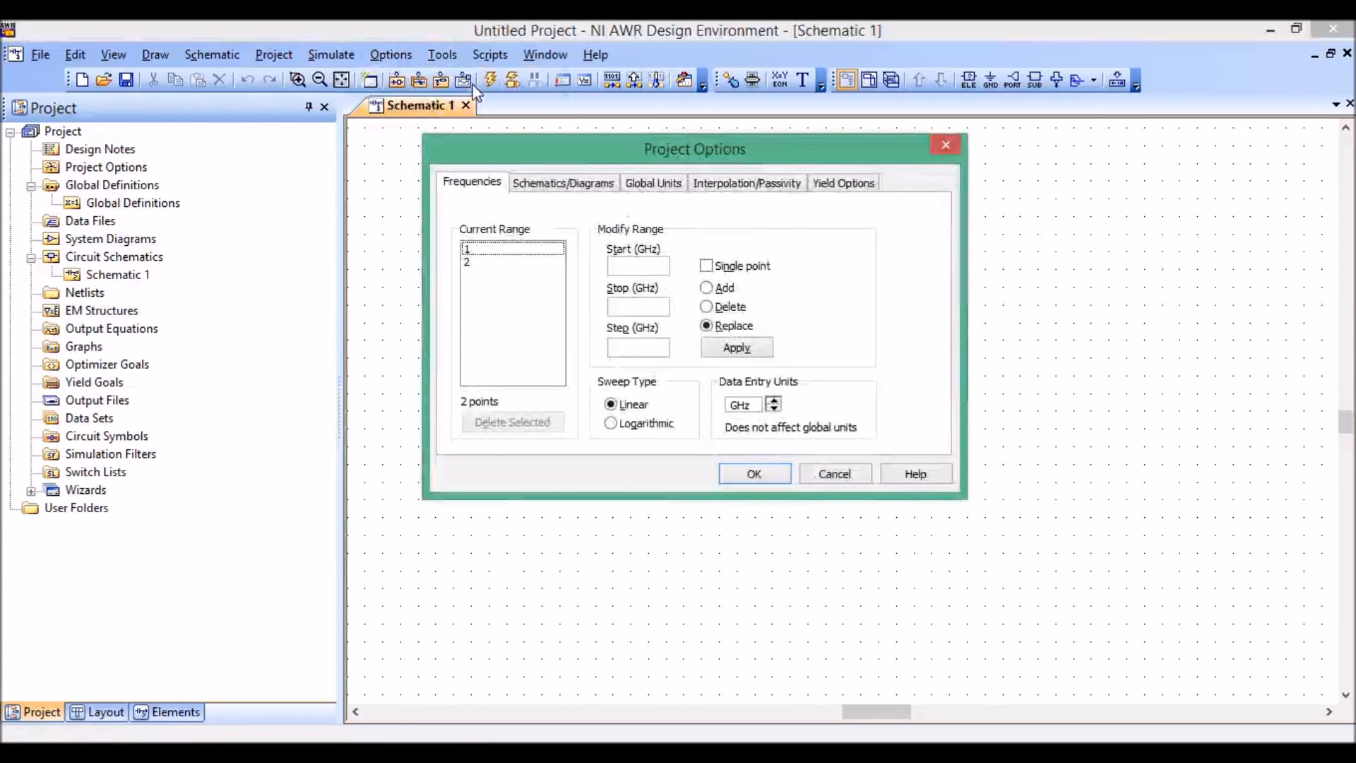
{"action": "left_click", "coordinate": [625, 264]}
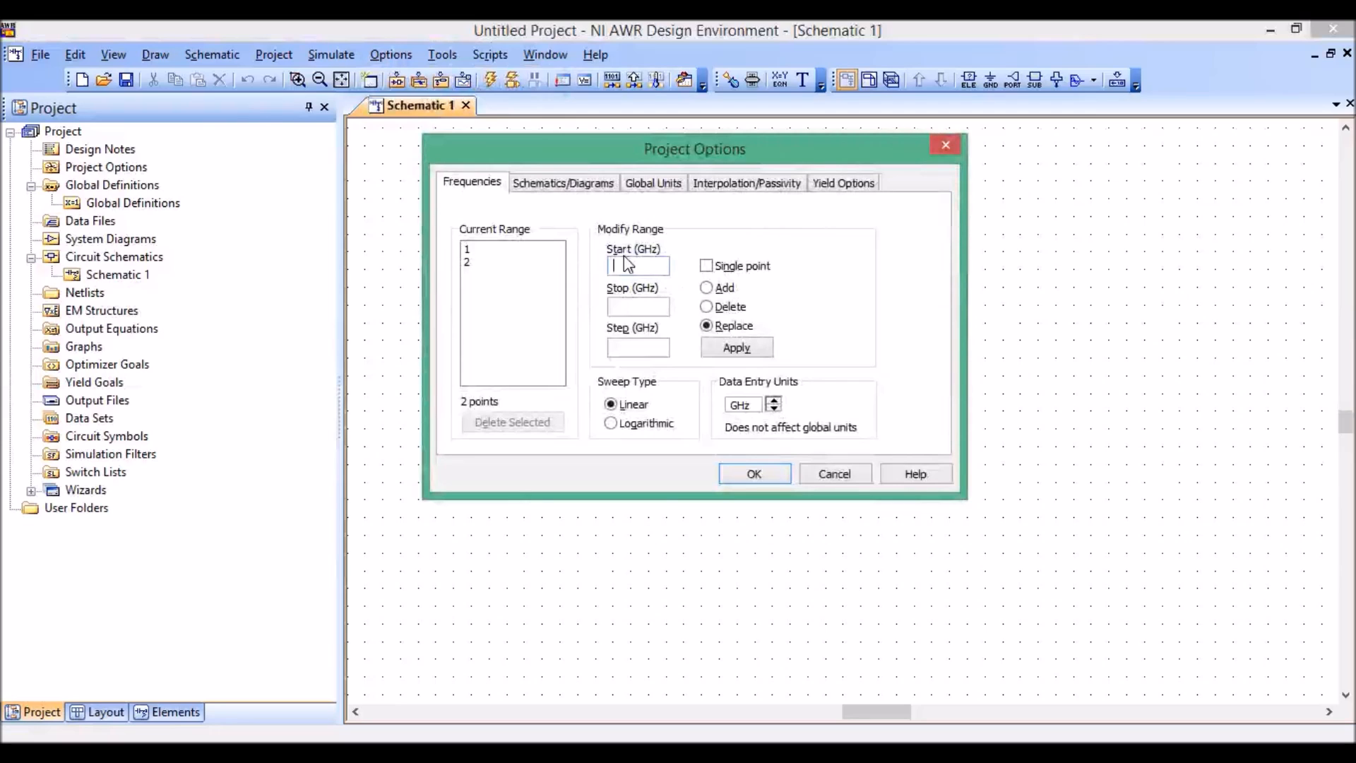
{"action": "type", "text": ".5"}
{"action": "left_click", "coordinate": [736, 348]}
Step: Set the project's global units to GHz for frequency and non-metric inches for length, and accept the options
{"action": "left_click", "coordinate": [585, 185]}
{"action": "left_click", "coordinate": [653, 184]}
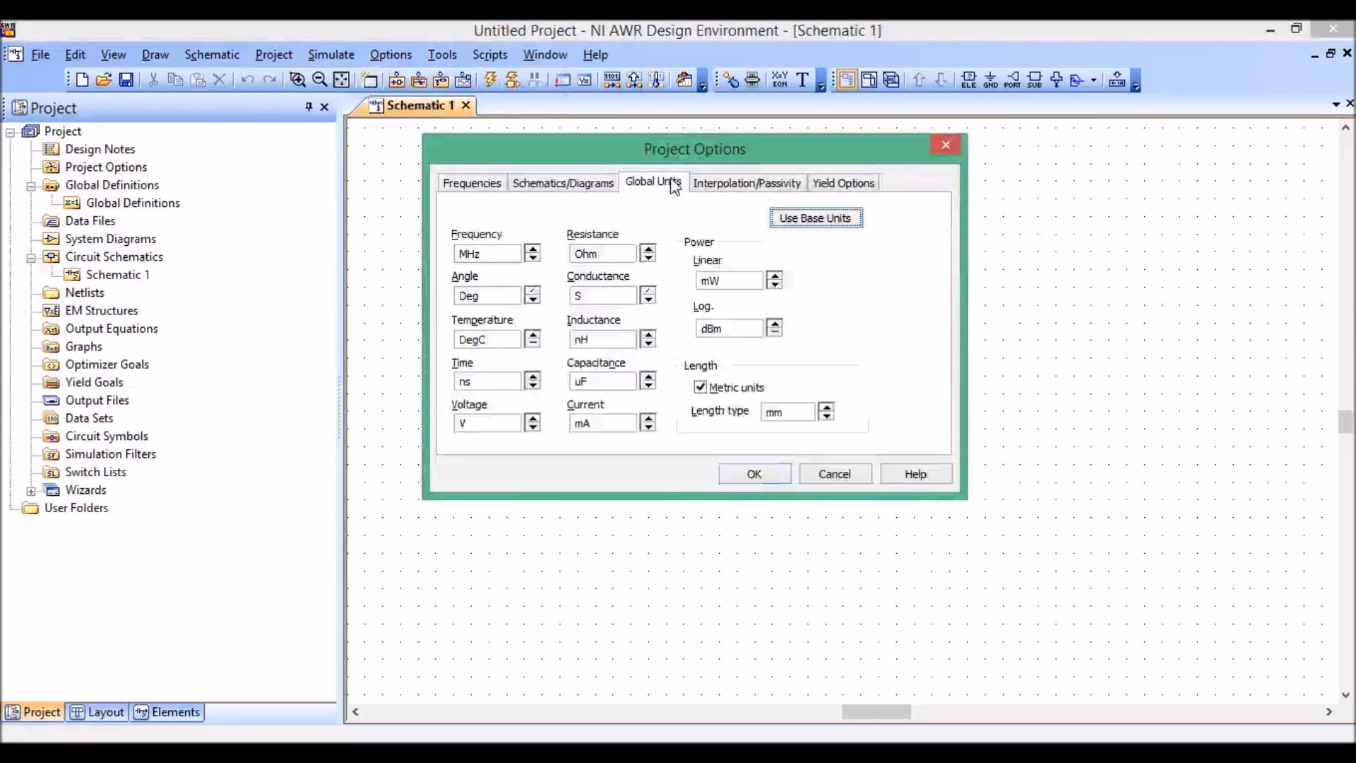
{"action": "left_click", "coordinate": [534, 249]}
{"action": "left_click", "coordinate": [709, 387]}
{"action": "left_click", "coordinate": [826, 408]}
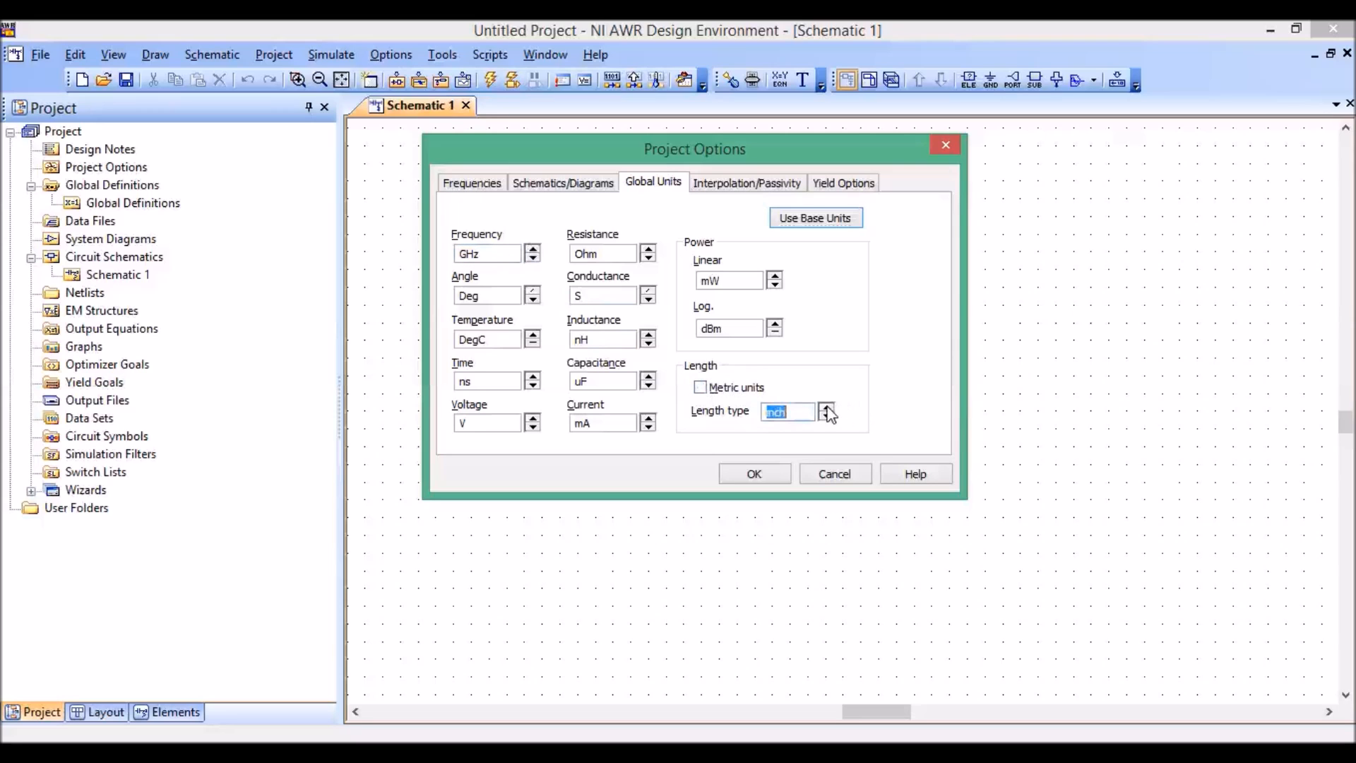
{"action": "left_click", "coordinate": [735, 478]}
{"action": "left_click", "coordinate": [856, 466]}
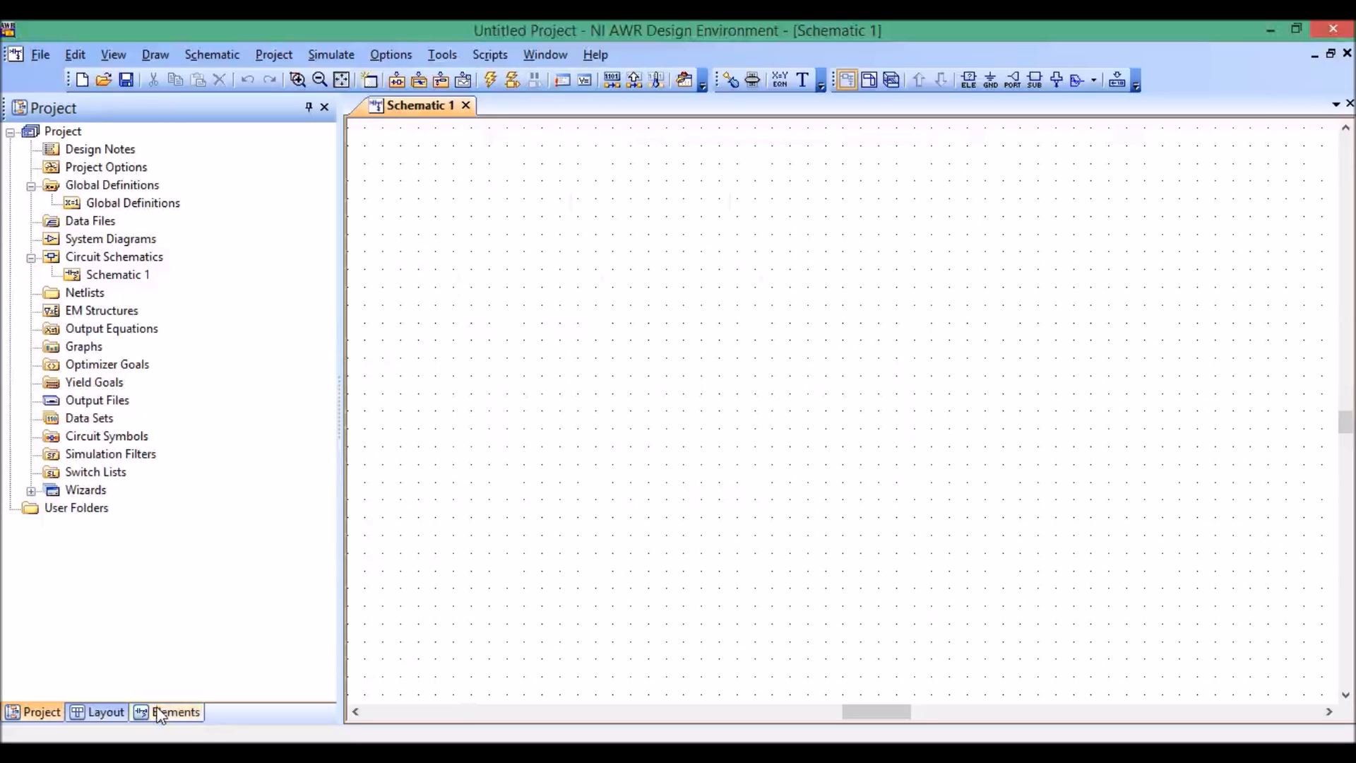
Step: Check the LPfilter drawing in Paint, and place an MSUB microstrip substrate definition in the AWR schematic
{"action": "left_click", "coordinate": [177, 753]}
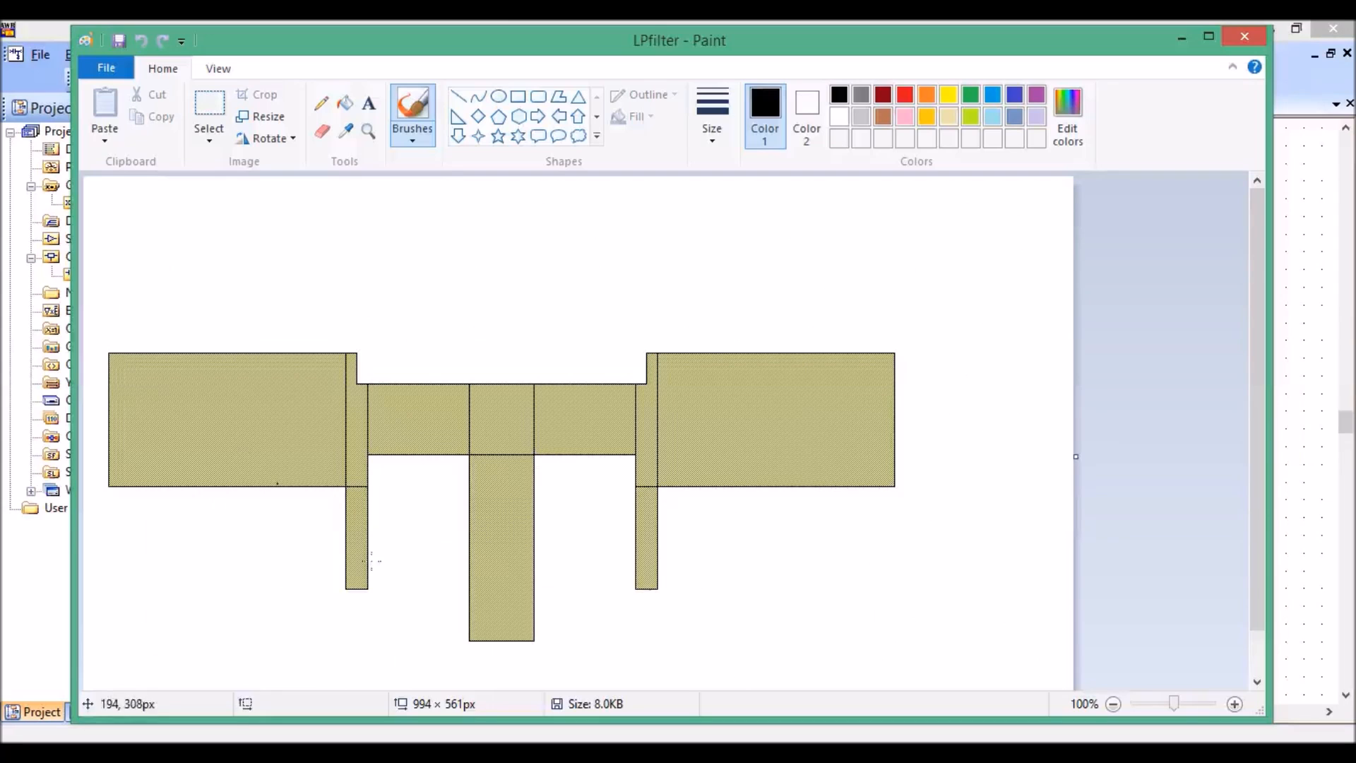
{"action": "left_click", "coordinate": [1187, 37]}
{"action": "left_click", "coordinate": [195, 714]}
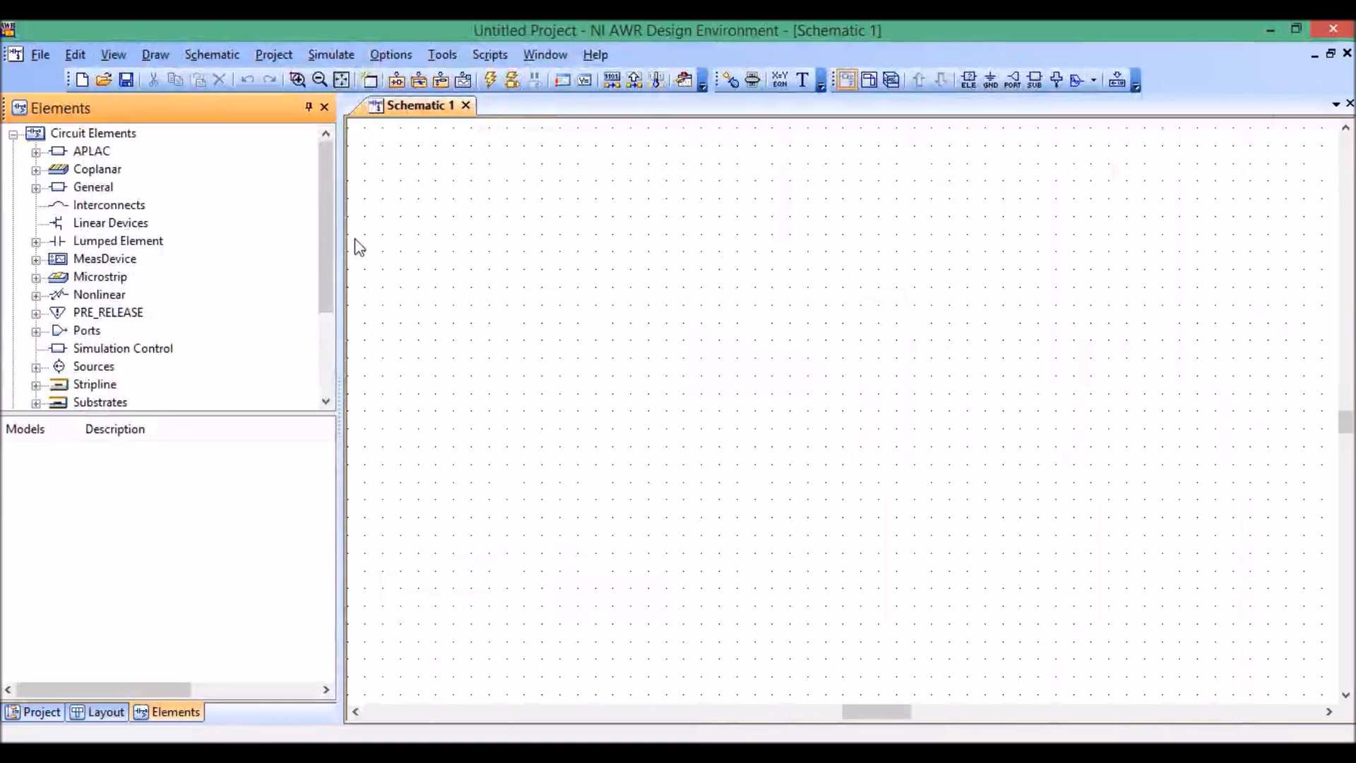
{"action": "left_click_drag", "start_coordinate": [328, 244], "coordinate": [330, 274]}
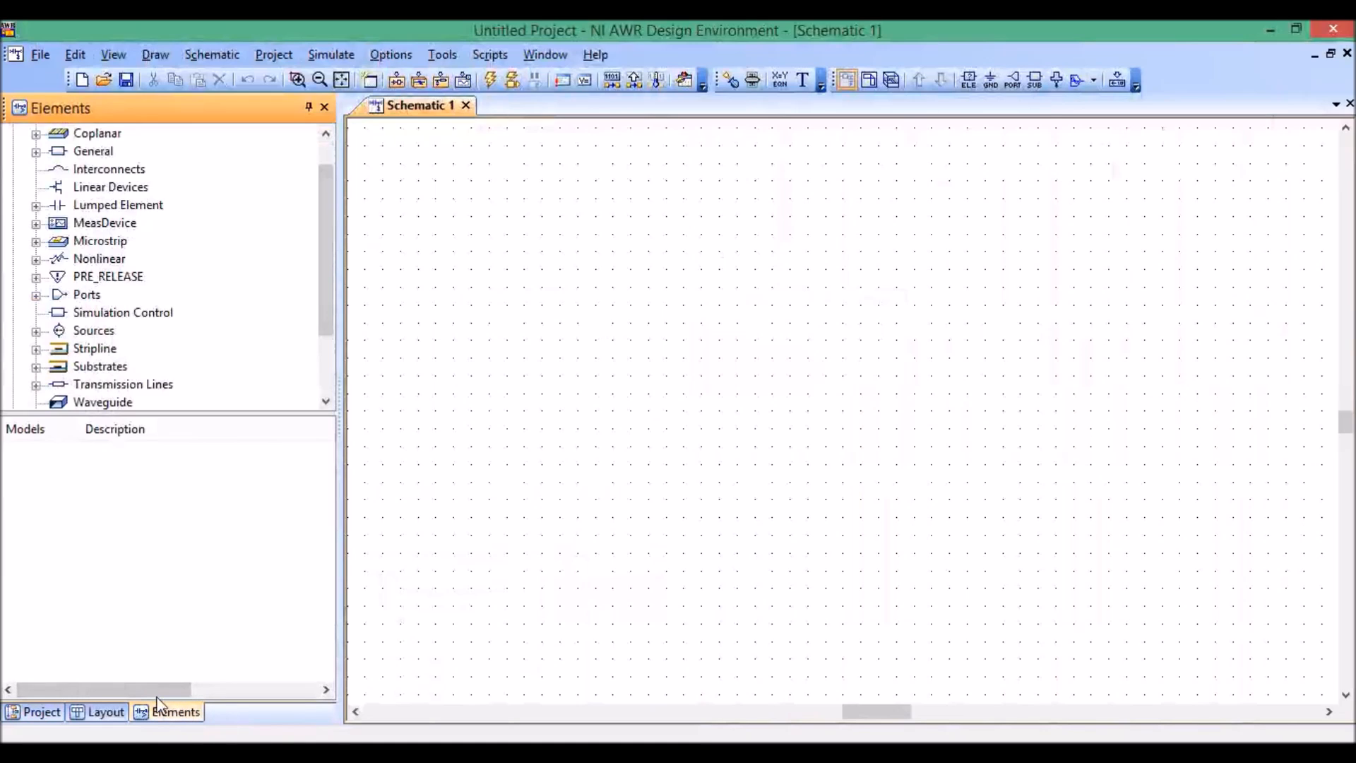
{"action": "left_click", "coordinate": [76, 368]}
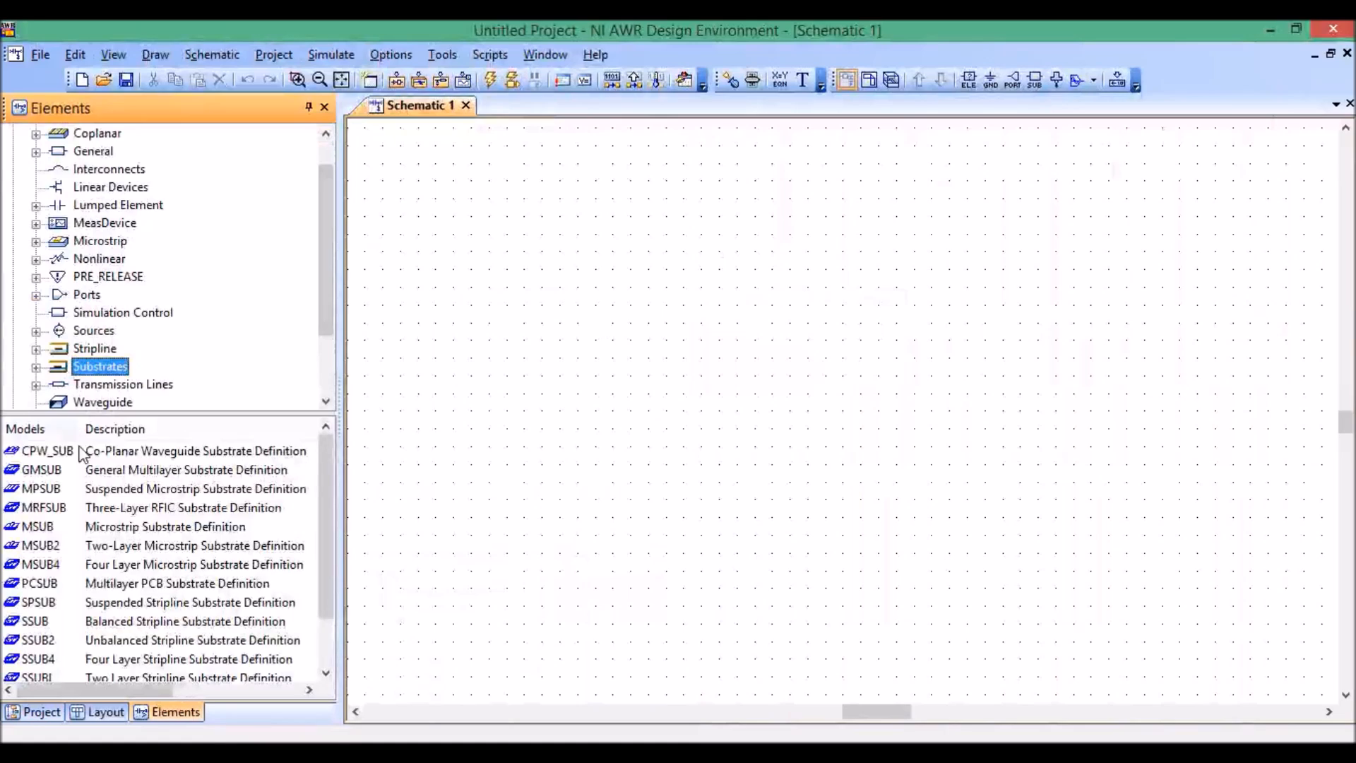
{"action": "left_click", "coordinate": [12, 530]}
{"action": "left_click_drag", "start_coordinate": [12, 529], "coordinate": [487, 302]}
{"action": "left_click", "coordinate": [481, 303]}
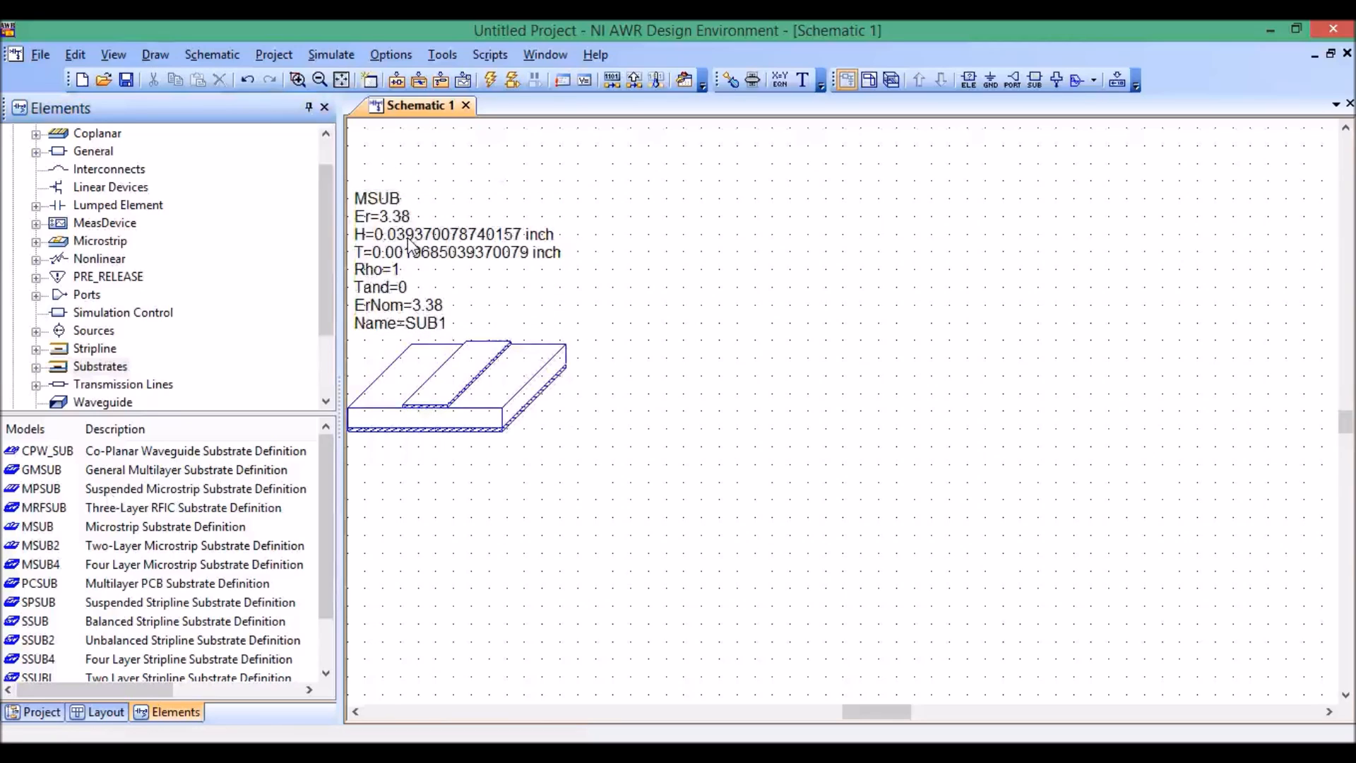
Step: Set the MSUB substrate's Er to 1.96, H to .05 inch and T to 0.000138 inch
{"action": "double_click", "coordinate": [400, 218]}
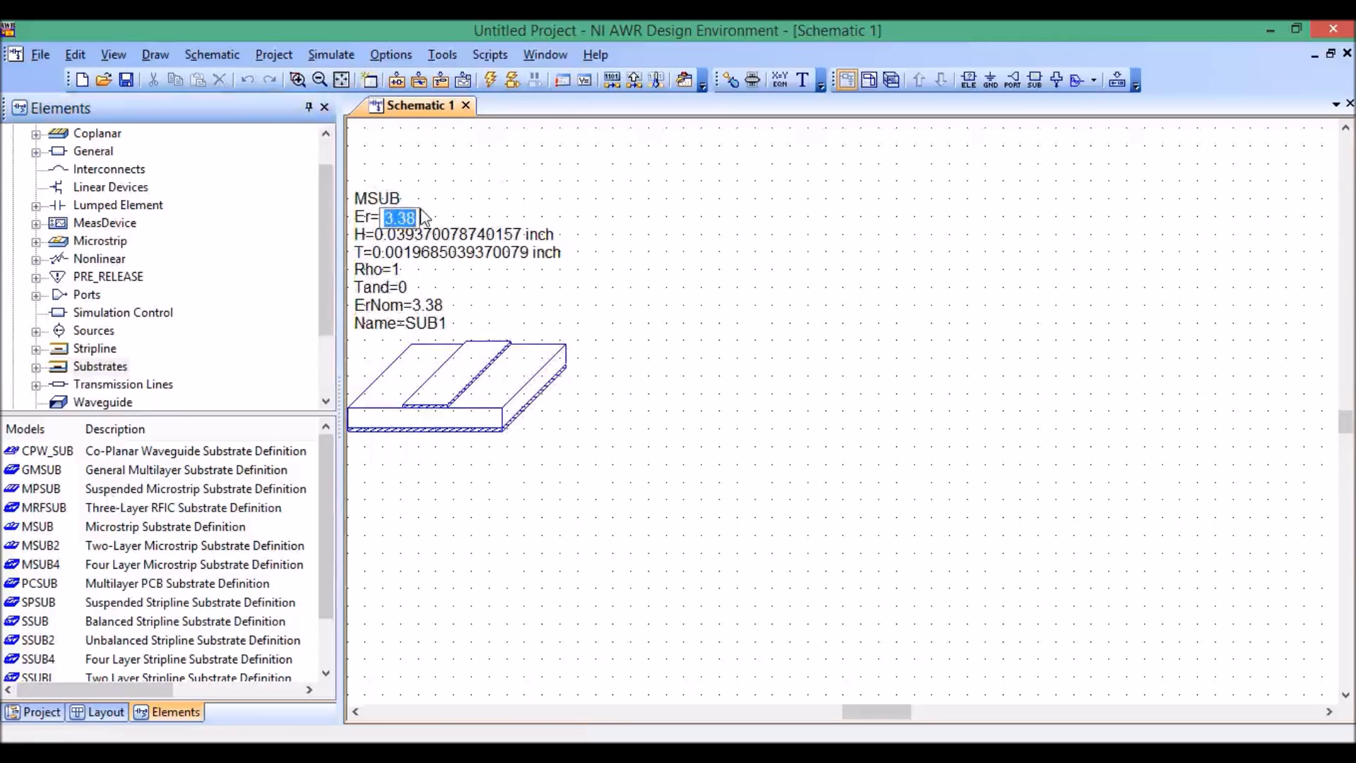
{"action": "type", "text": "1.96"}
{"action": "key", "text": "Return"}
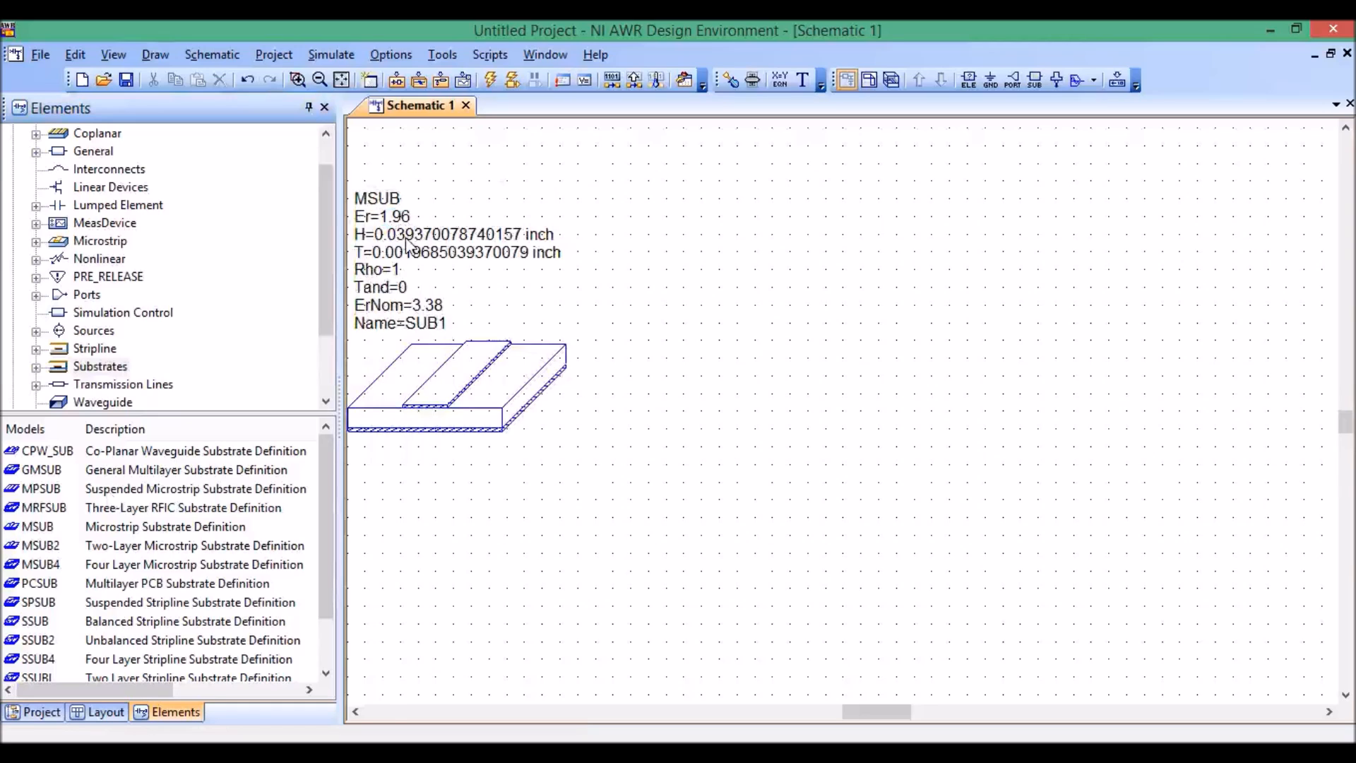
{"action": "double_click", "coordinate": [407, 239]}
{"action": "type", "text": ".05"}
{"action": "key", "text": "Return"}
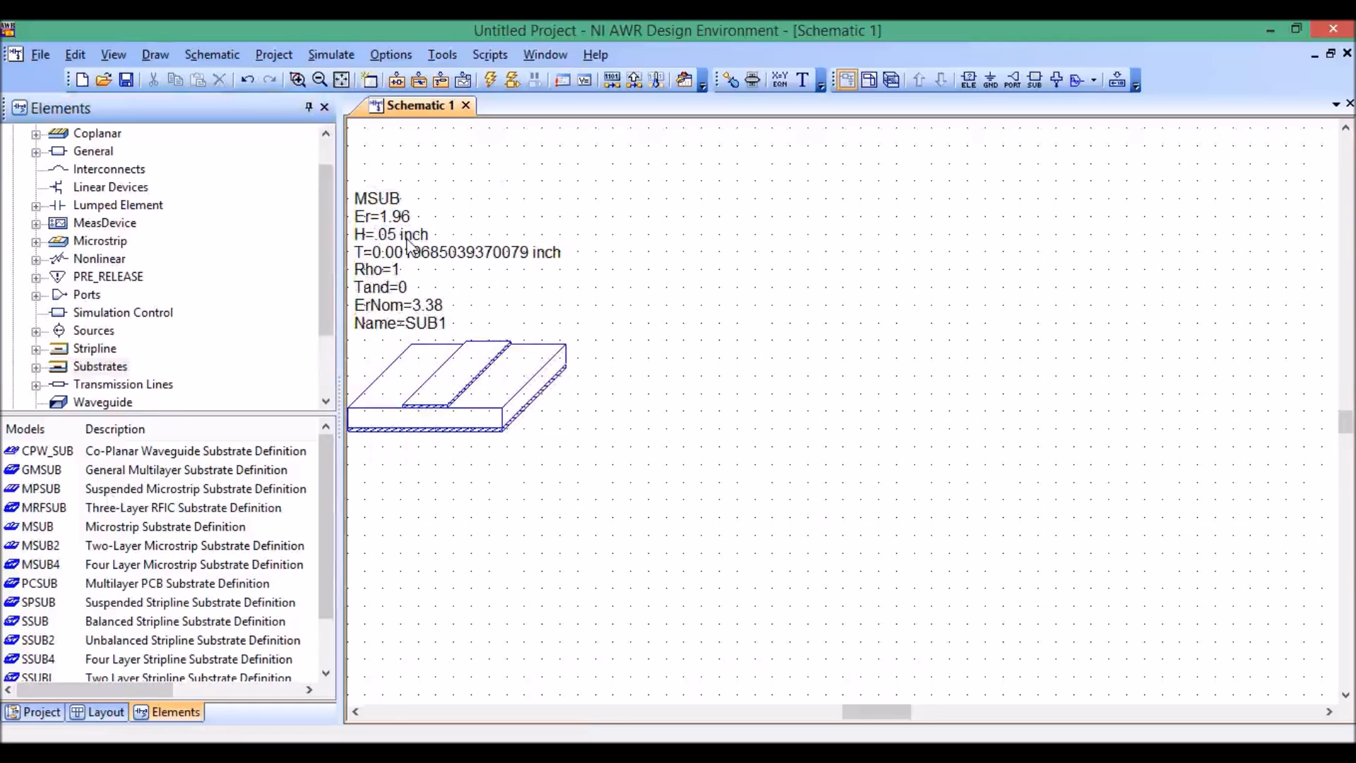
{"action": "double_click", "coordinate": [392, 253]}
{"action": "left_click_drag", "start_coordinate": [404, 252], "coordinate": [624, 259]}
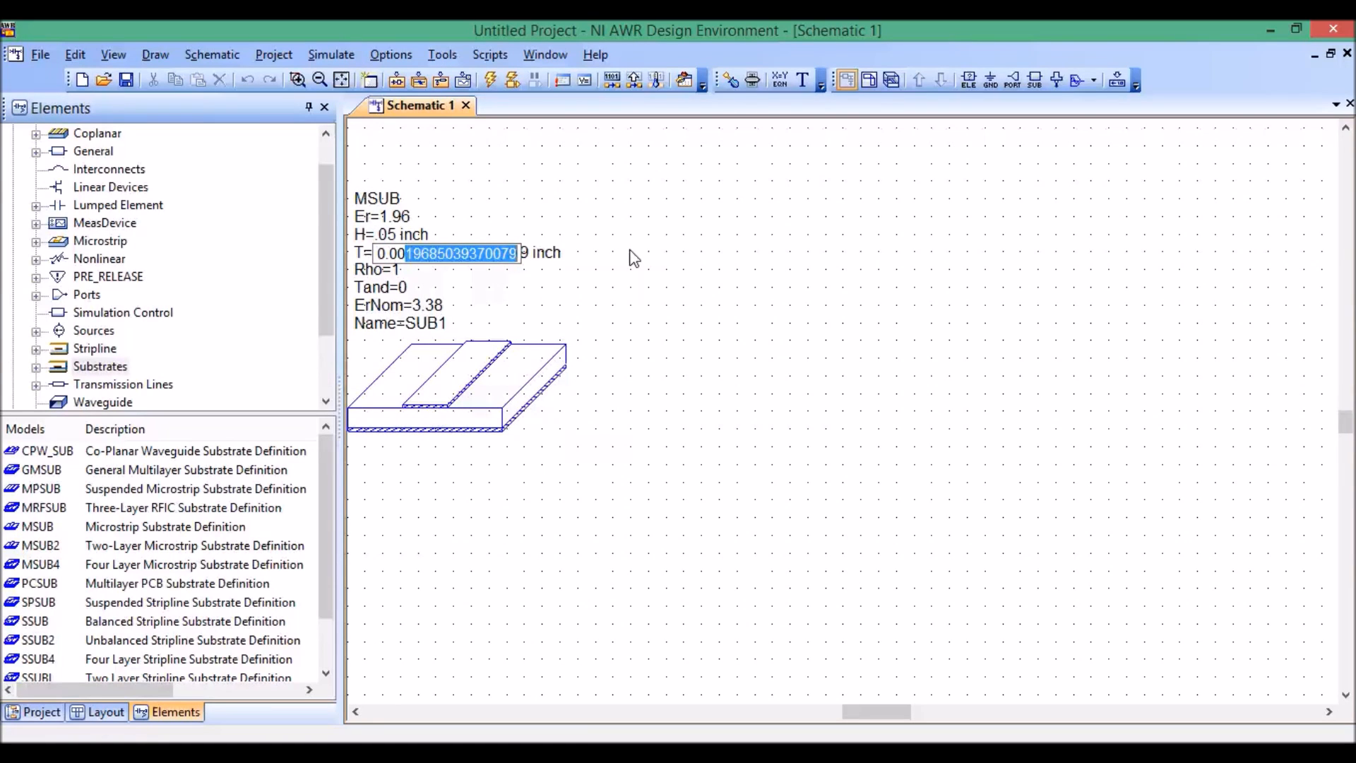
{"action": "type", "text": "01"}
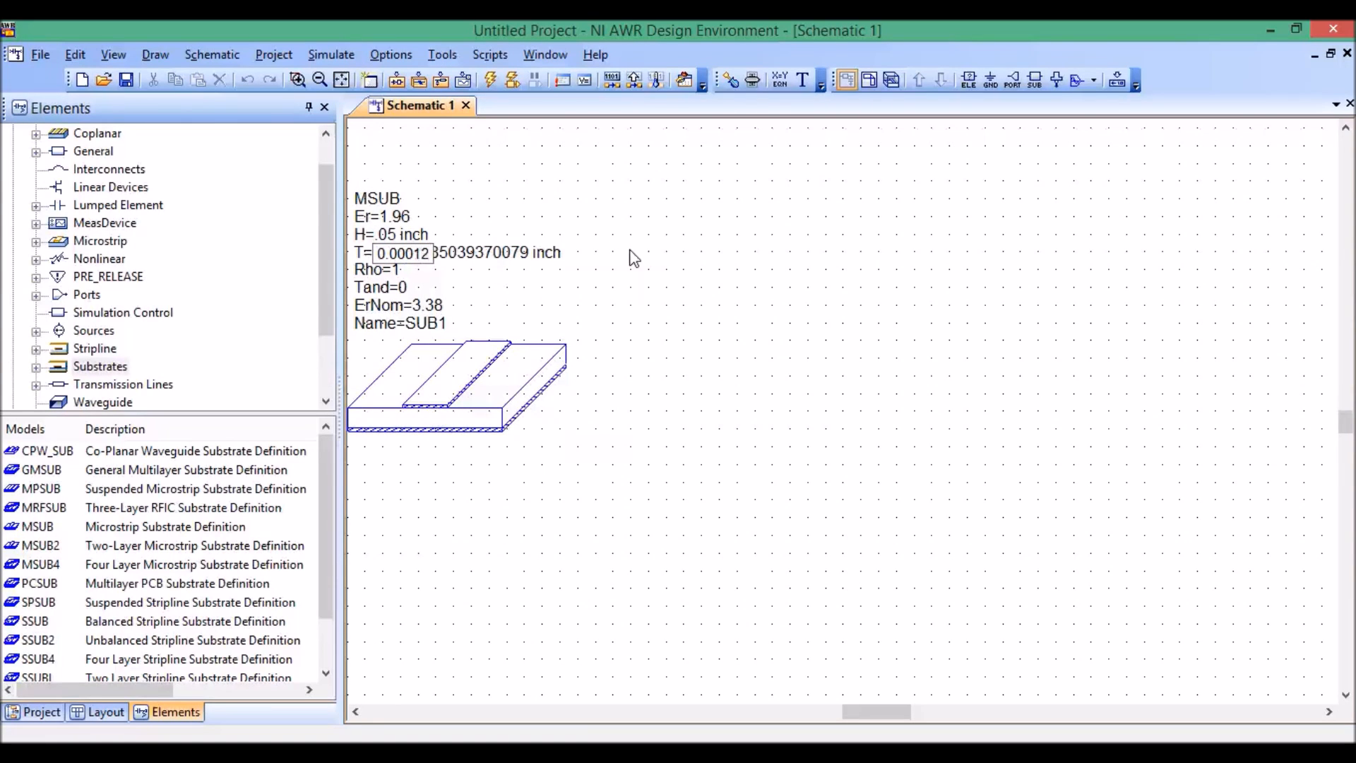
{"action": "type", "text": "38"}
{"action": "key", "text": "Return"}
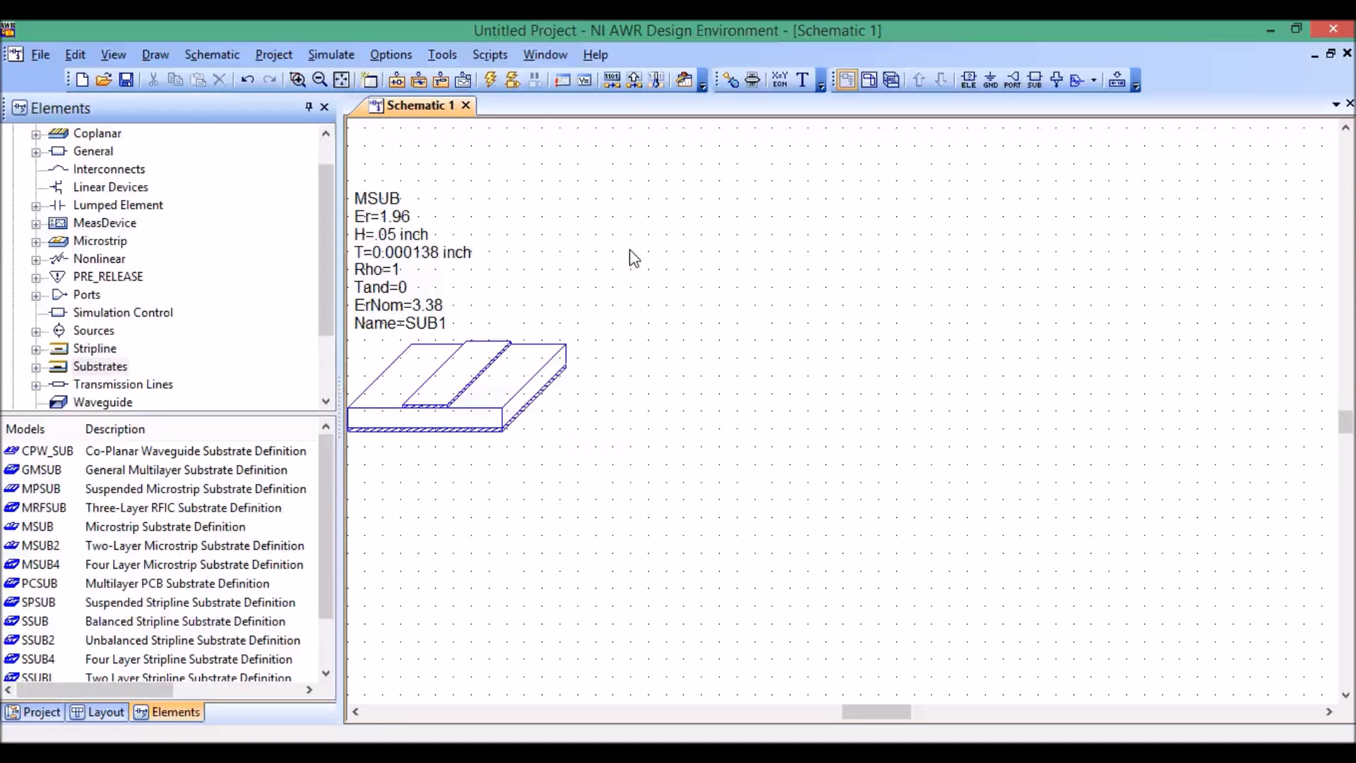
Step: Set the MSUB substrate's Rho to .689, Tand to .001 and ErNom to 1.96
{"action": "double_click", "coordinate": [397, 270]}
{"action": "type", "text": "689"}
{"action": "key", "text": "Return"}
{"action": "double_click", "coordinate": [408, 288]}
{"action": "type", "text": ".001"}
{"action": "key", "text": "Return"}
{"action": "double_click", "coordinate": [429, 308]}
{"action": "type", "text": "1.8"}
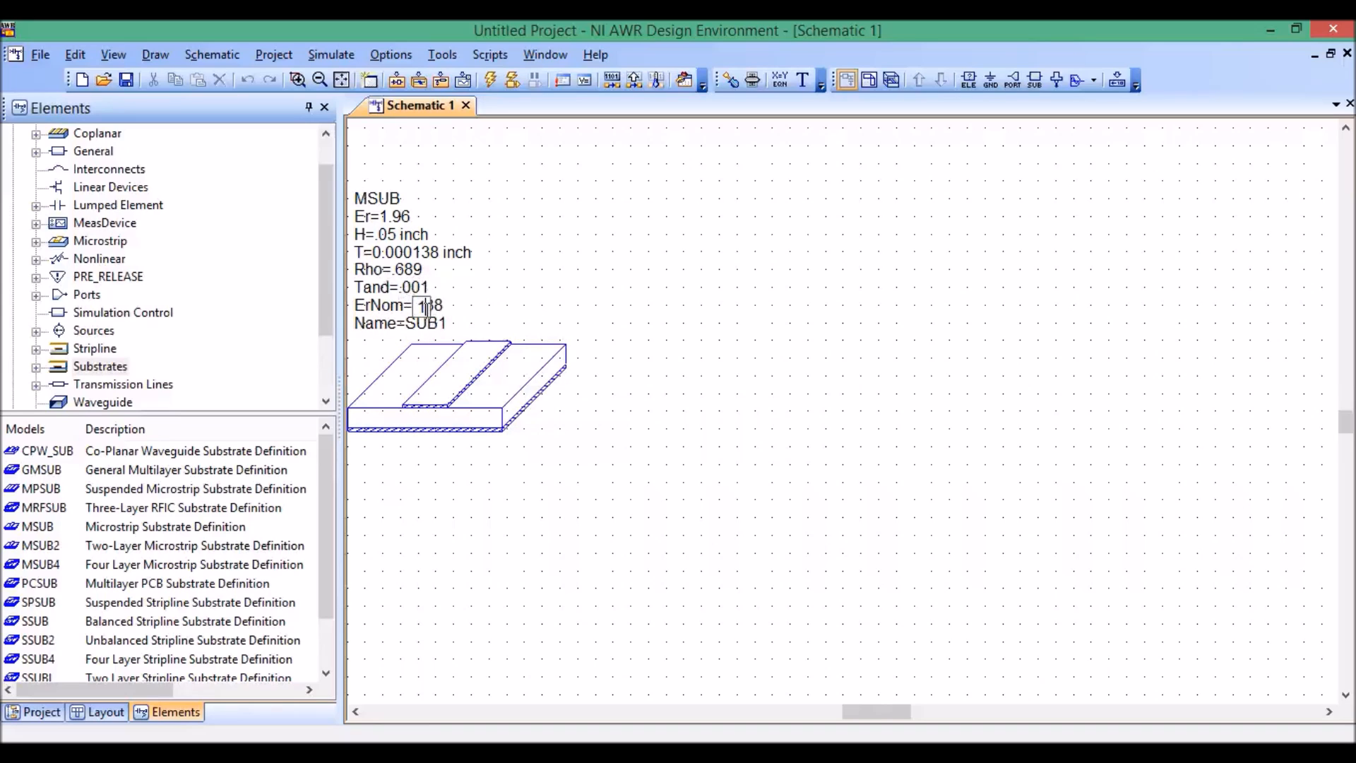
{"action": "type", "text": ".96"}
{"action": "key", "text": "Return"}
Step: Place a port beside the substrate and connect an MLIN closed-form microstrip line to its output
{"action": "left_click", "coordinate": [1013, 79]}
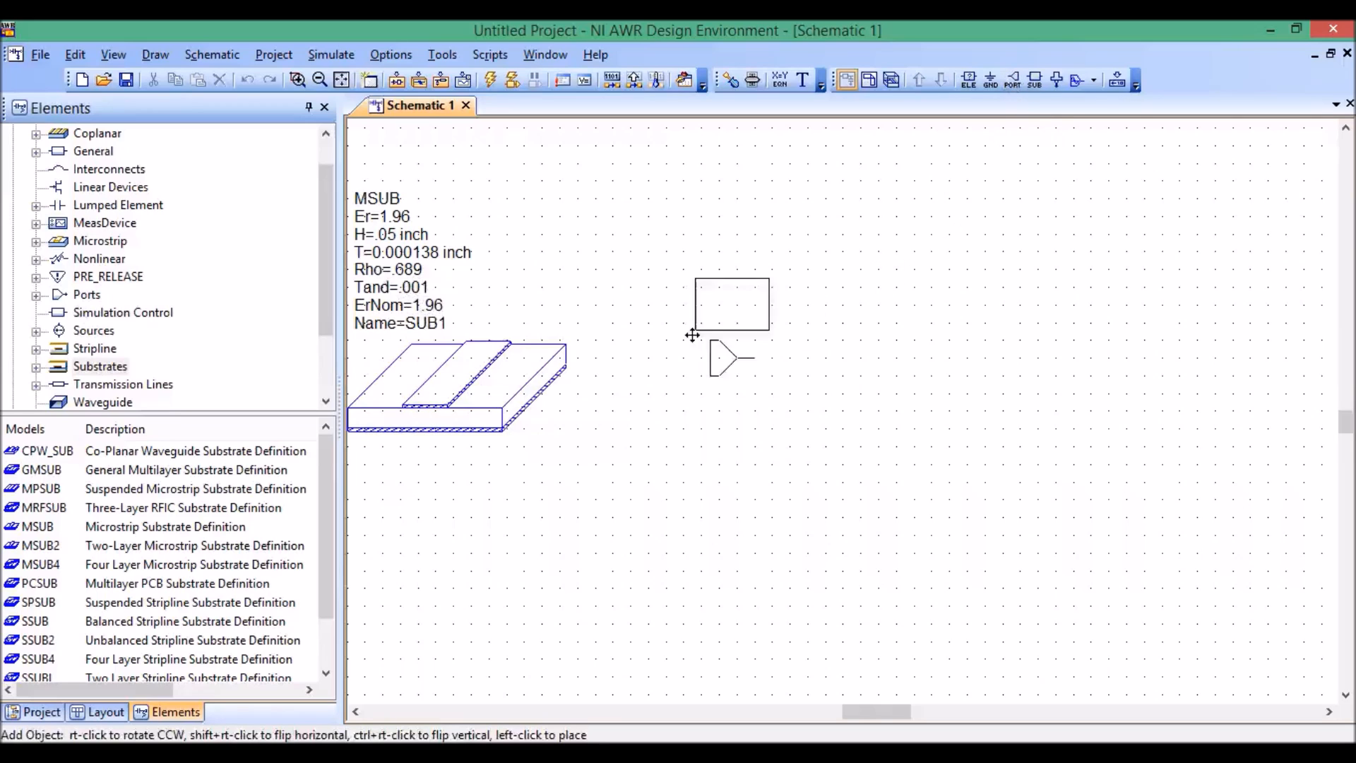
{"action": "left_click", "coordinate": [729, 322]}
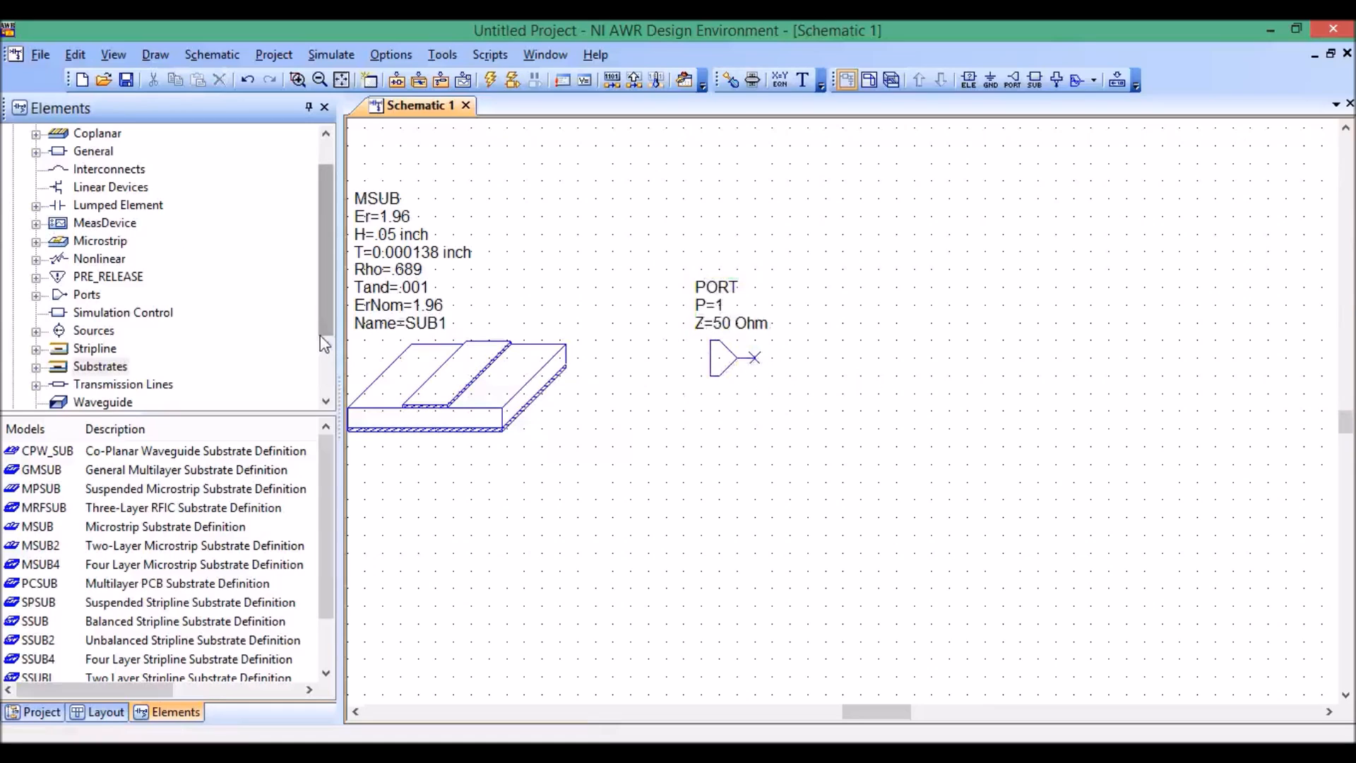
{"action": "left_click", "coordinate": [89, 244]}
{"action": "left_click", "coordinate": [36, 242]}
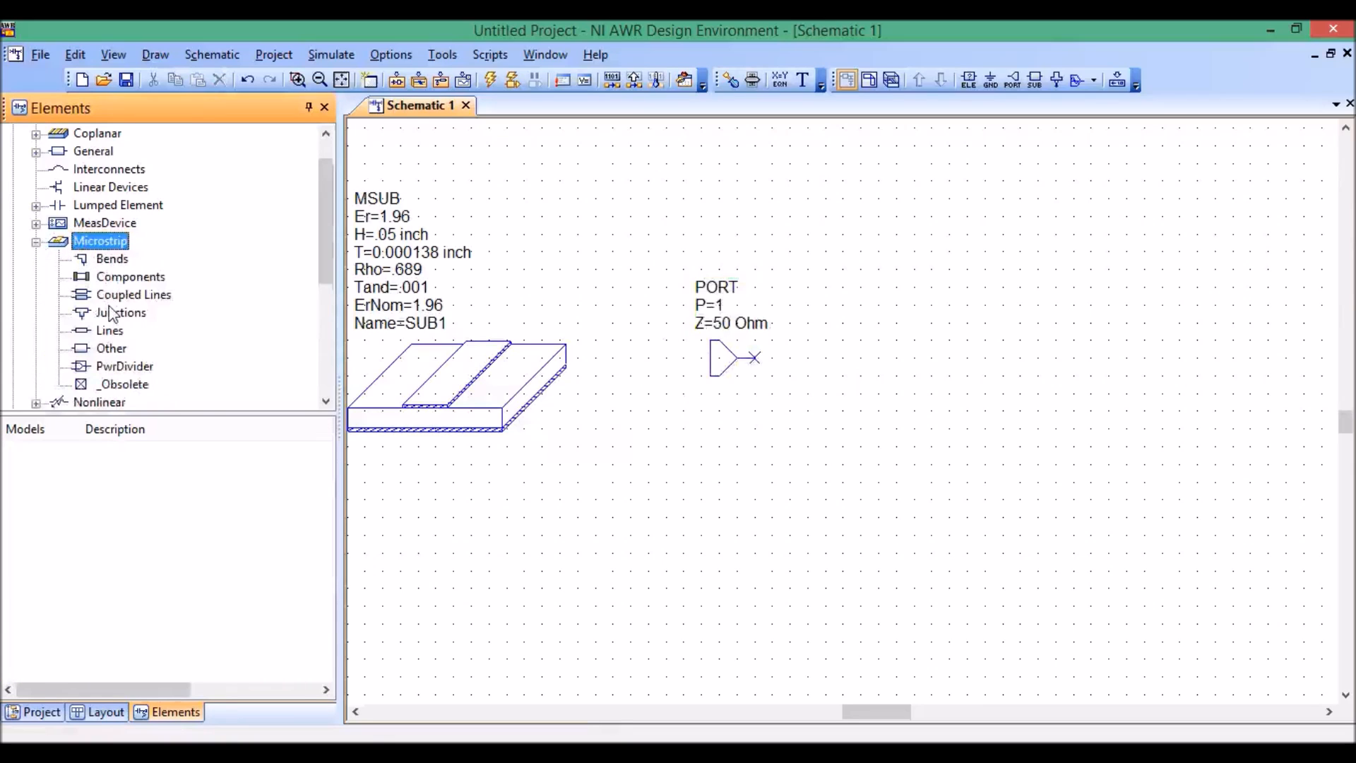
{"action": "left_click", "coordinate": [111, 331]}
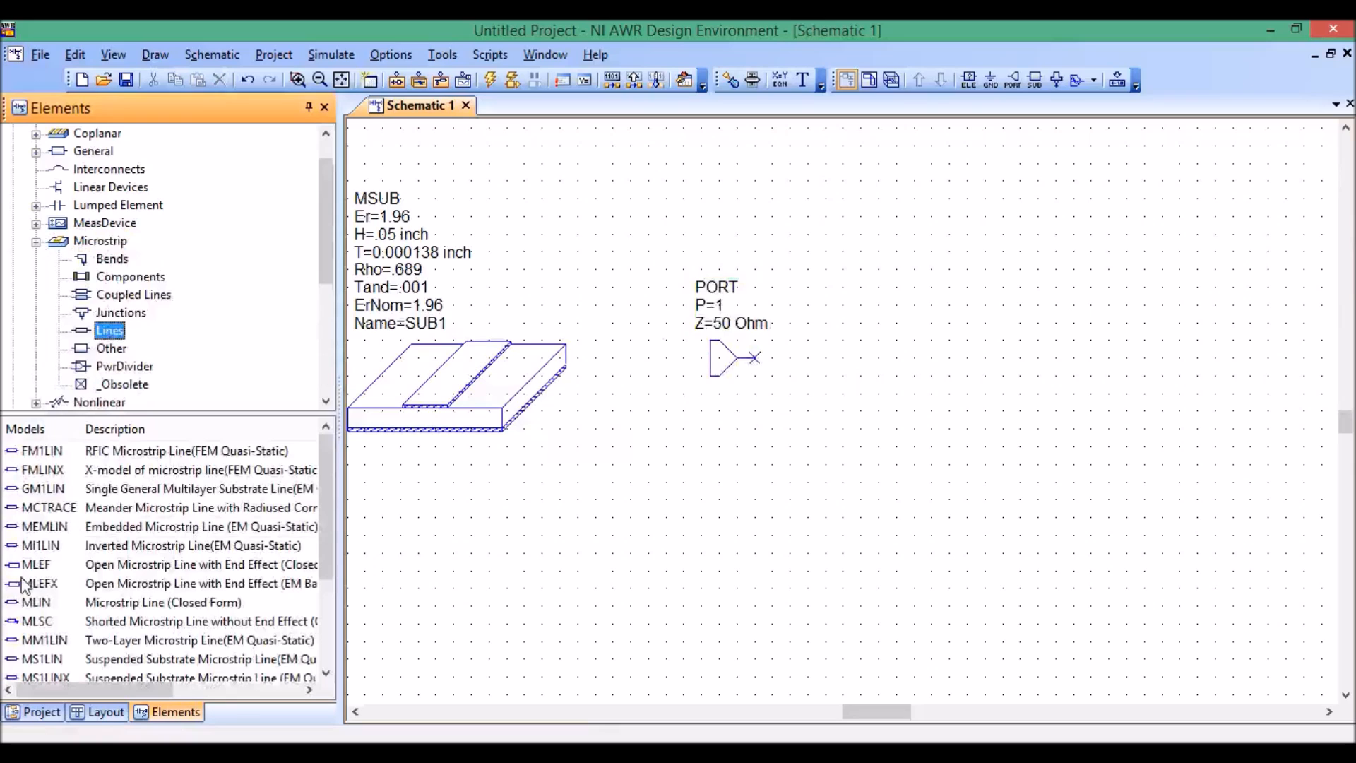
{"action": "left_click_drag", "start_coordinate": [32, 602], "coordinate": [845, 339]}
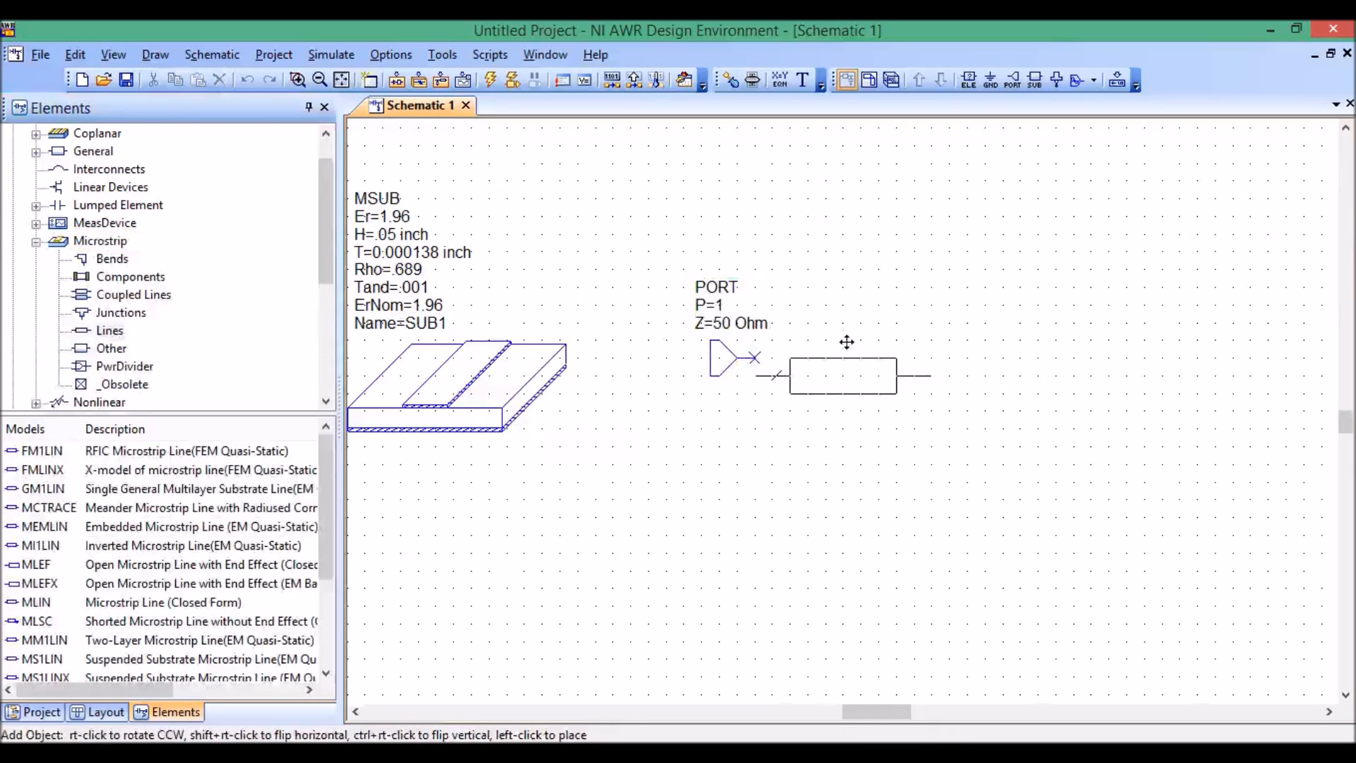
{"action": "left_click", "coordinate": [837, 330]}
Step: Set the MLIN line's width W to 0.281 inch and its length L to 0.4 inch
{"action": "left_click", "coordinate": [830, 306]}
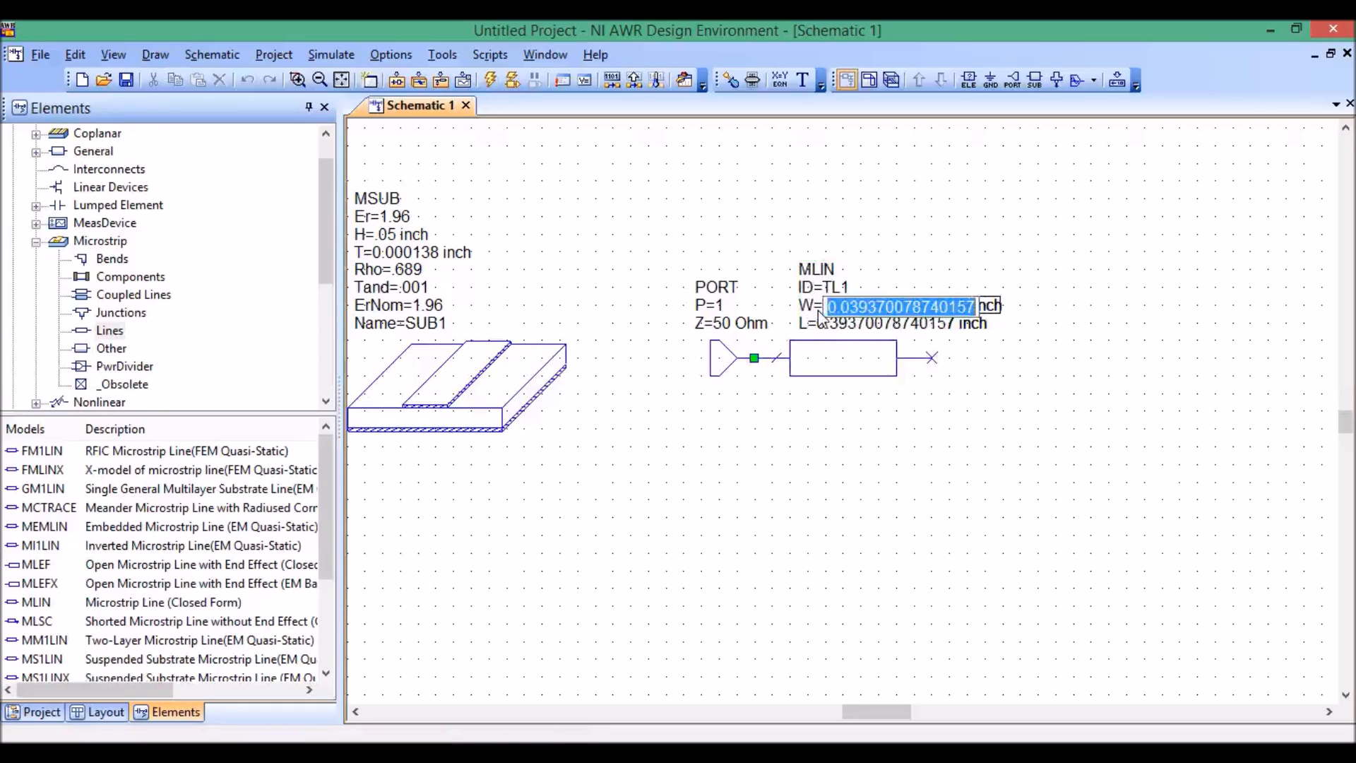
{"action": "type", "text": "0.281"}
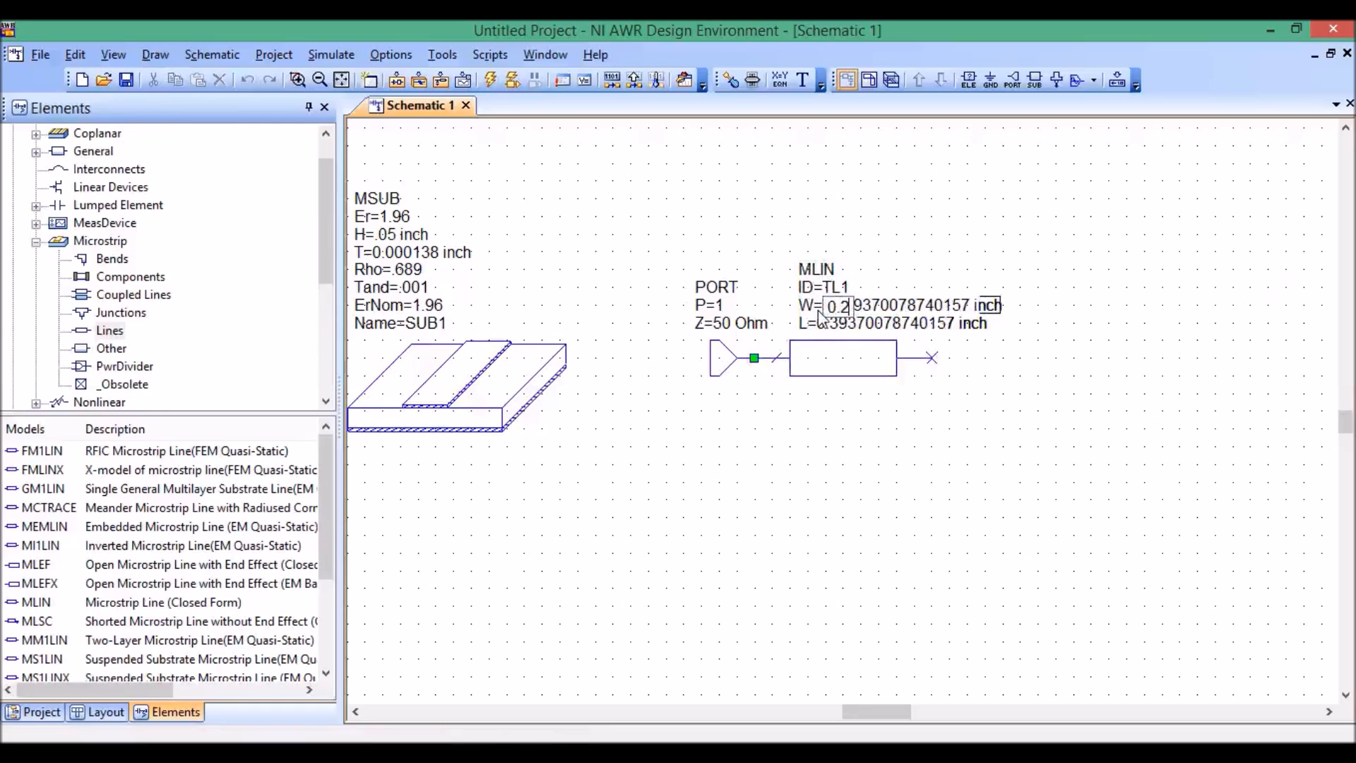
{"action": "key", "text": "Return"}
{"action": "left_click", "coordinate": [843, 316]}
{"action": "key", "text": "Delete"}
{"action": "double_click", "coordinate": [844, 317]}
{"action": "type", "text": "0.4"}
{"action": "key", "text": "Return"}
Step: Place an MTEE closed-form microstrip tee junction with terminal 1 connected to the free end of the MLIN line
{"action": "scroll", "coordinate": [1086, 353], "scroll_direction": "down", "scroll_amount": 2}
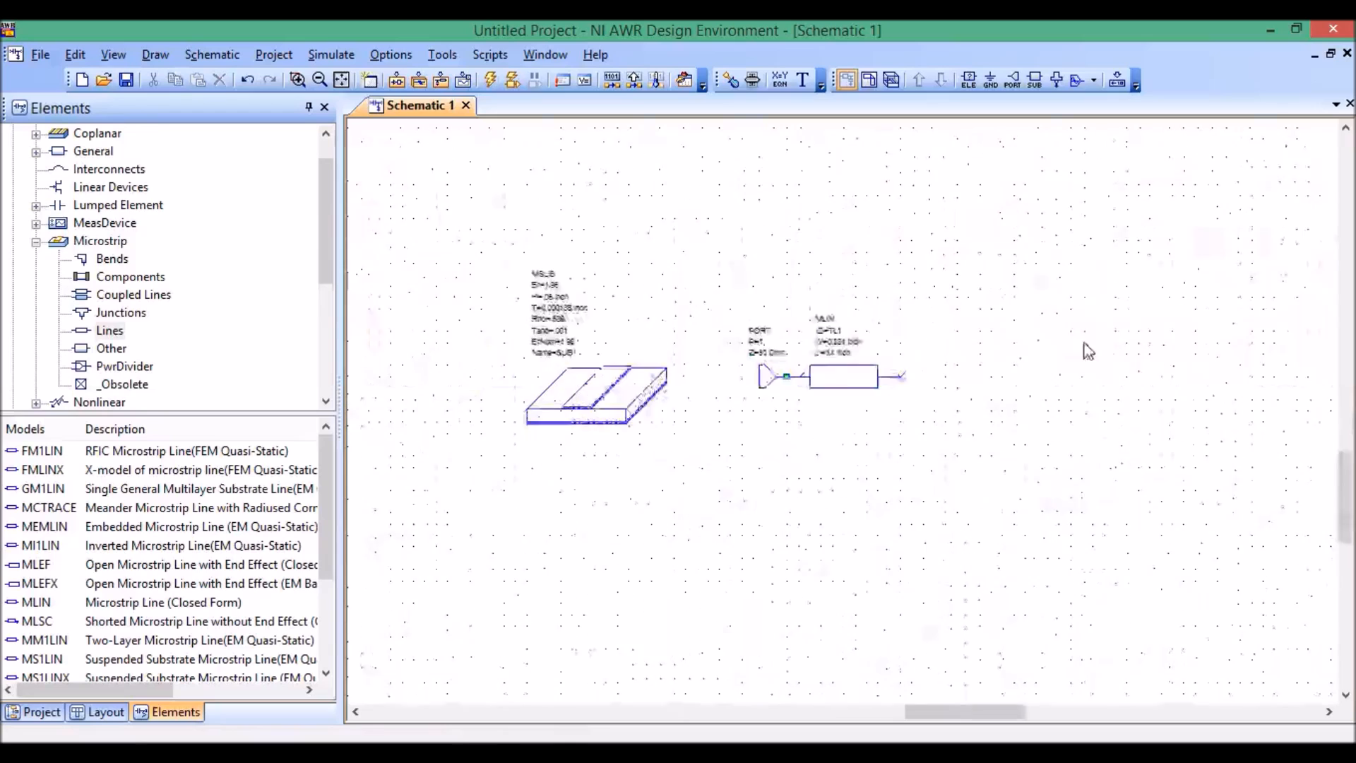
{"action": "scroll", "coordinate": [1088, 349], "scroll_direction": "up", "scroll_amount": 3}
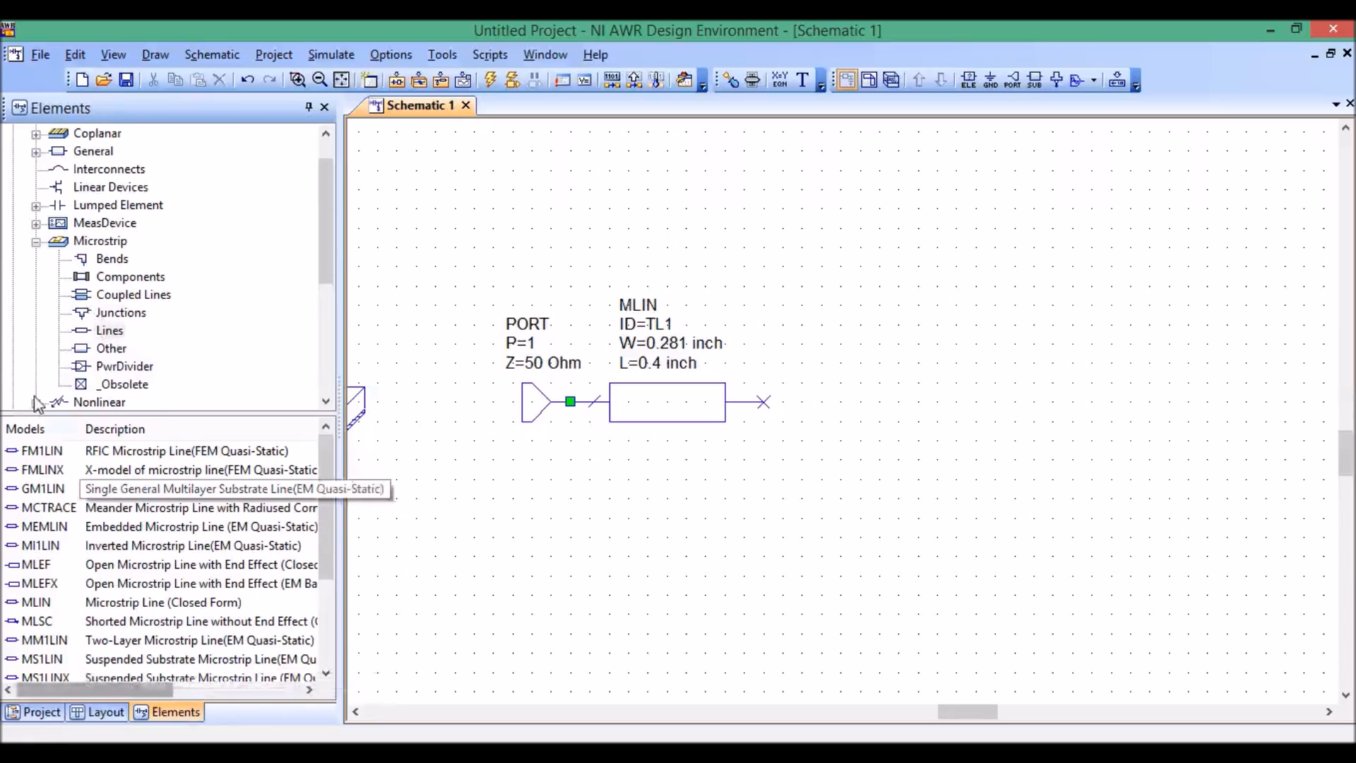
{"action": "left_click", "coordinate": [98, 313]}
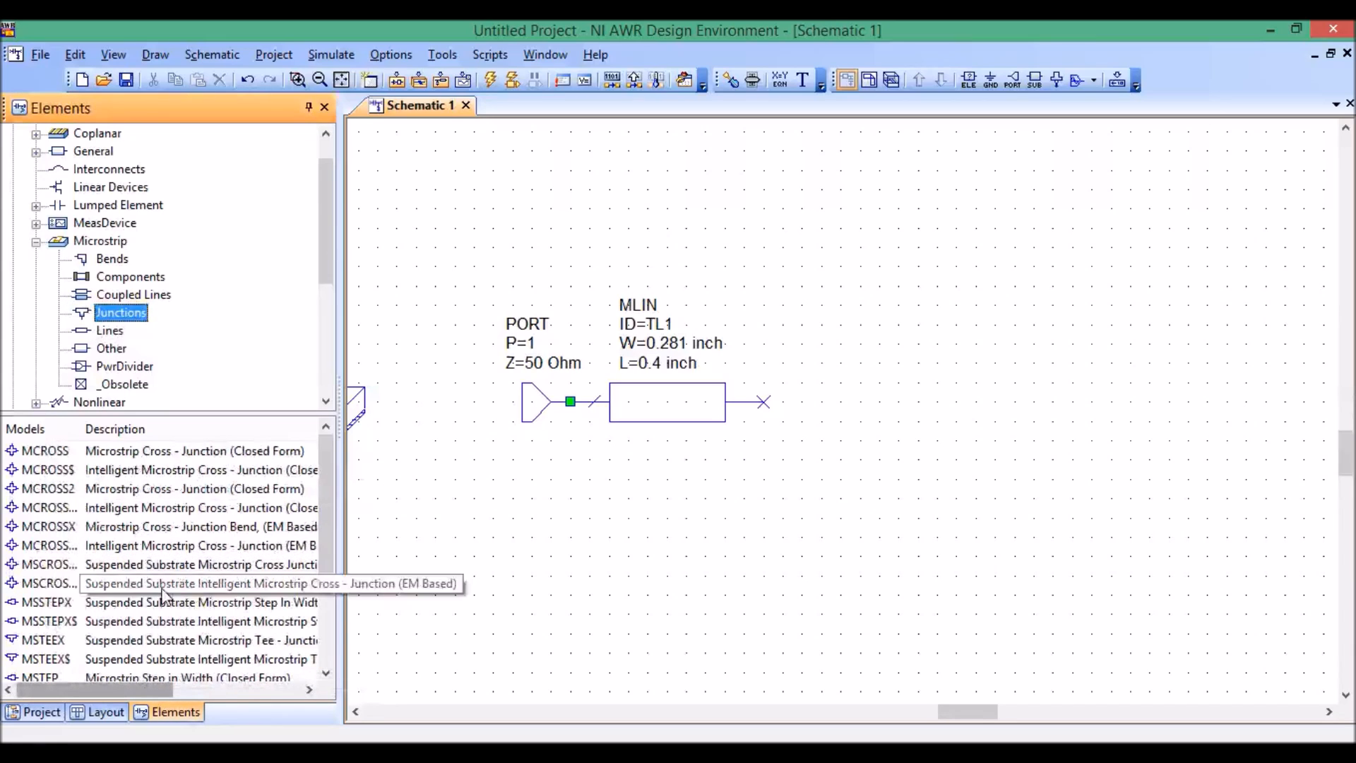
{"action": "left_click_drag", "start_coordinate": [320, 489], "coordinate": [325, 524]}
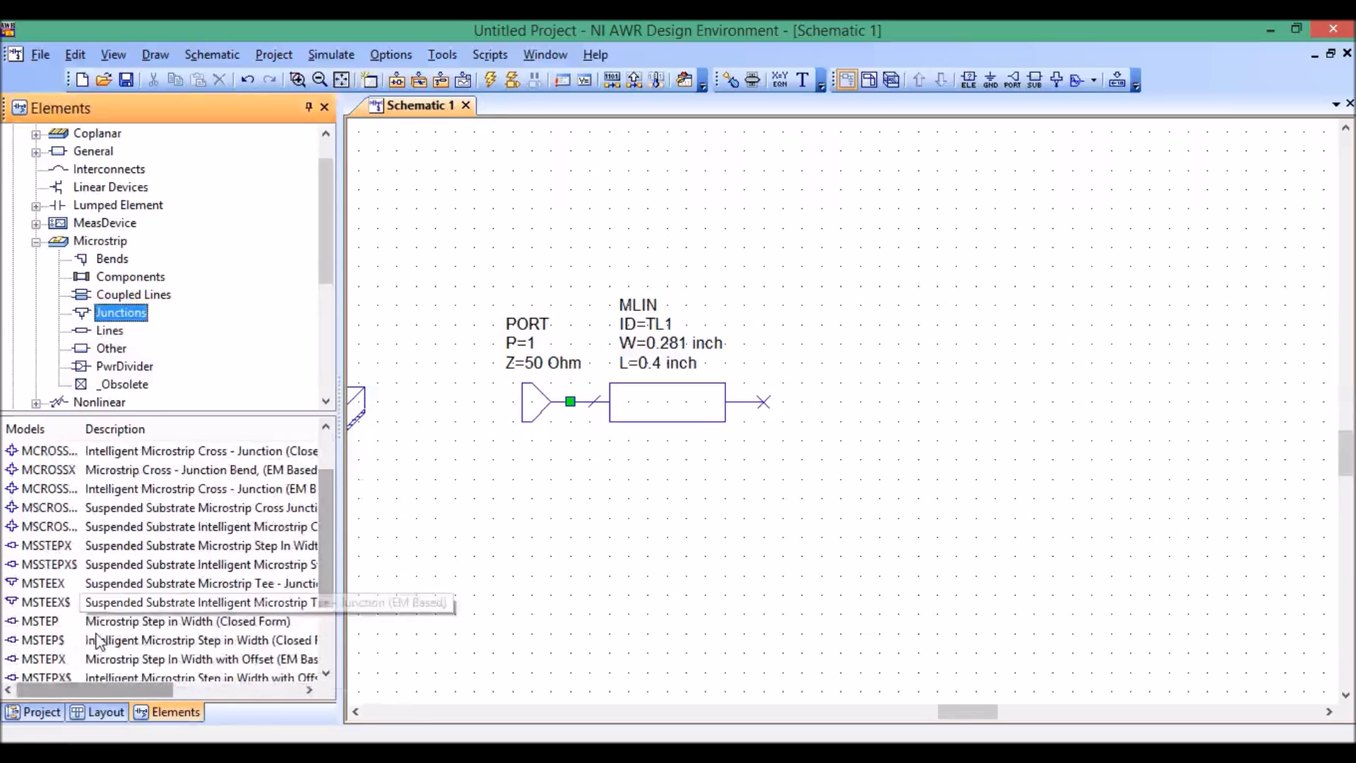
{"action": "left_click_drag", "start_coordinate": [325, 532], "coordinate": [317, 595]}
{"action": "left_click_drag", "start_coordinate": [32, 602], "coordinate": [861, 402]}
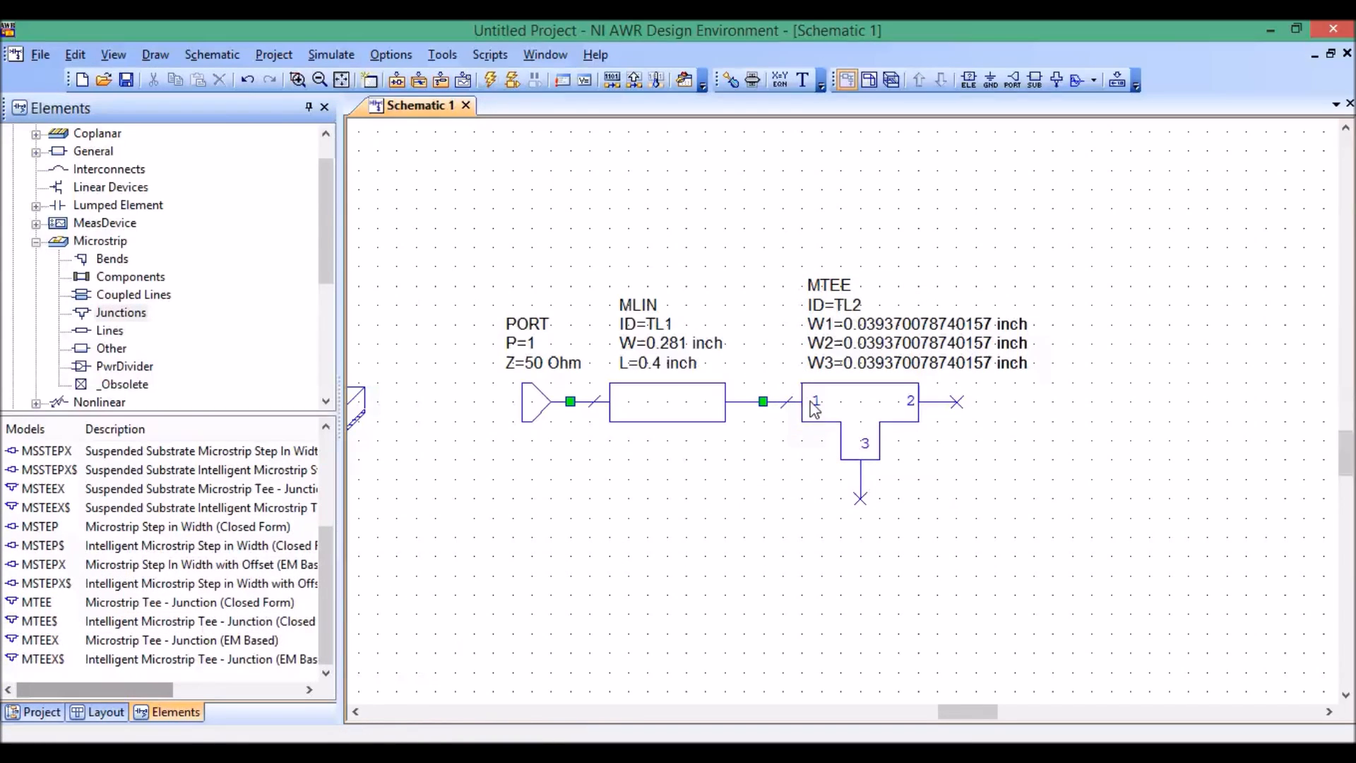
Step: Set the MTEE junction's width W1 to .281 inch
{"action": "left_click", "coordinate": [917, 331]}
{"action": "left_click", "coordinate": [870, 325]}
{"action": "key", "text": "Home"}
{"action": "type", "text": ".281"}
{"action": "key", "text": "Return"}
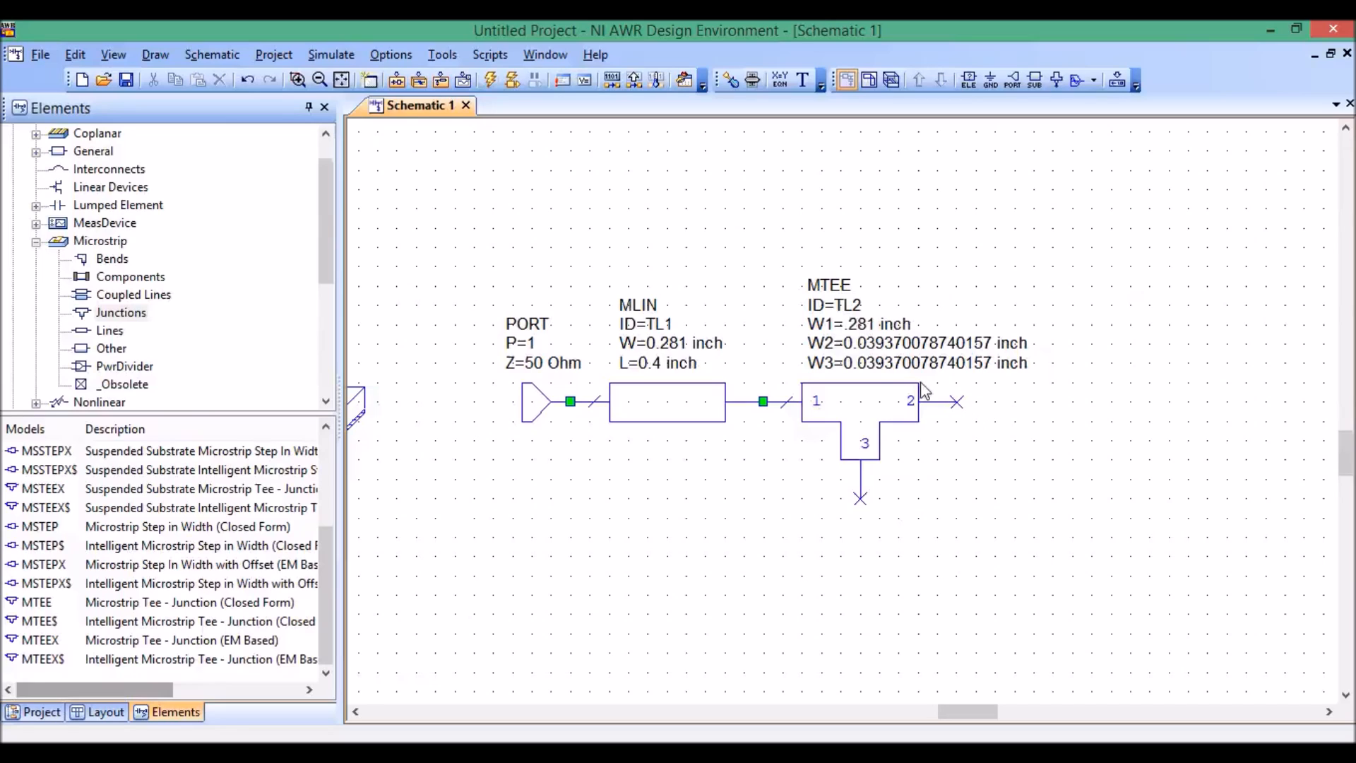
Step: Set the MTEE junction's W2 to the variable W_middle and its W3 to W_stub_side
{"action": "left_click", "coordinate": [874, 344]}
{"action": "left_click", "coordinate": [874, 344]}
{"action": "type", "text": "W_middle"}
{"action": "key", "text": "Return"}
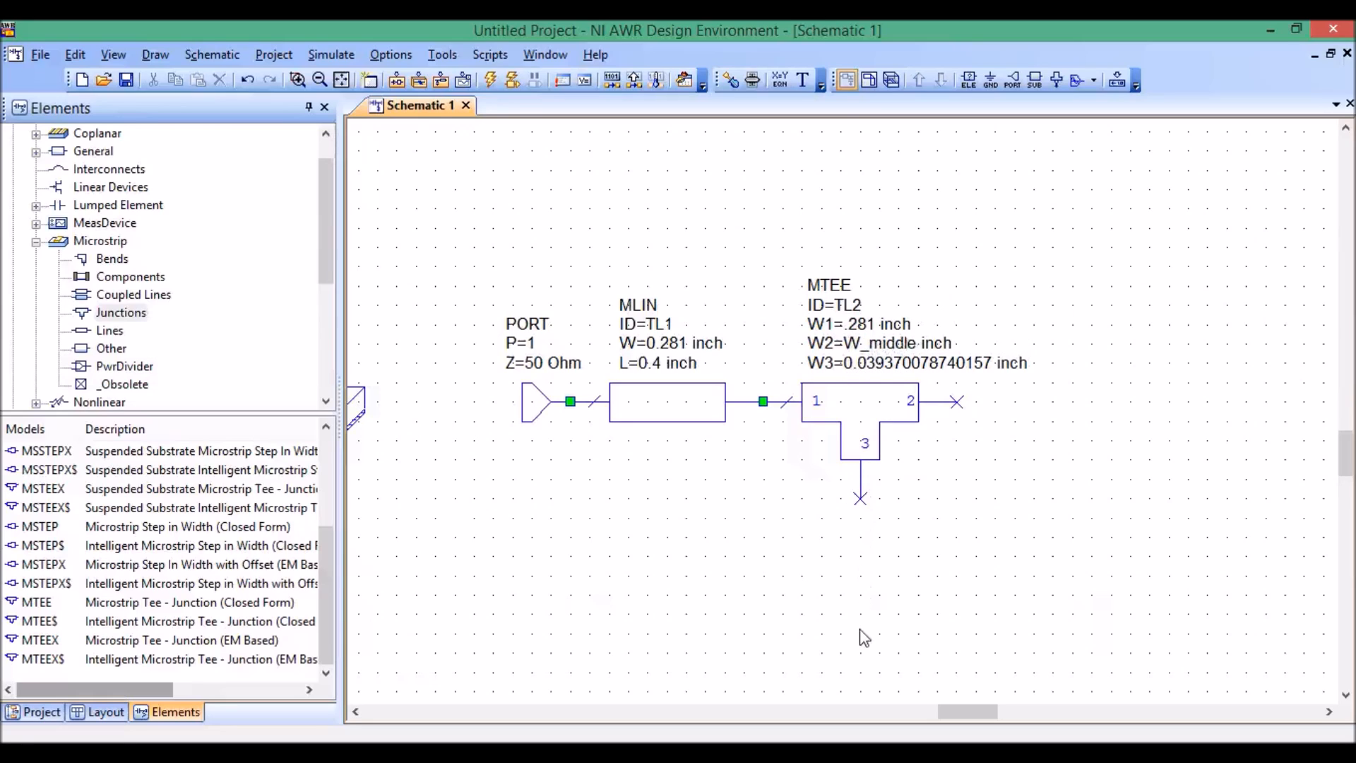
{"action": "double_click", "coordinate": [918, 364]}
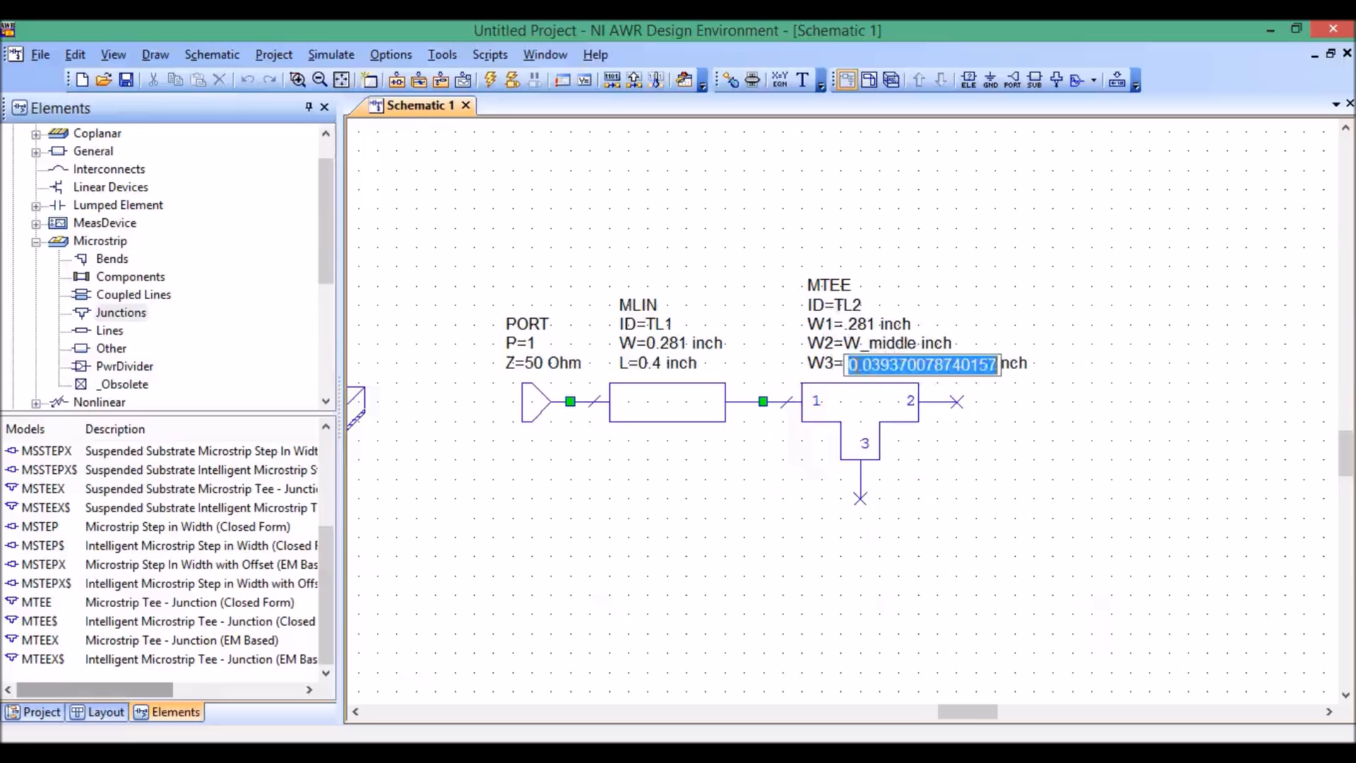
{"action": "type", "text": "W_stub_s"}
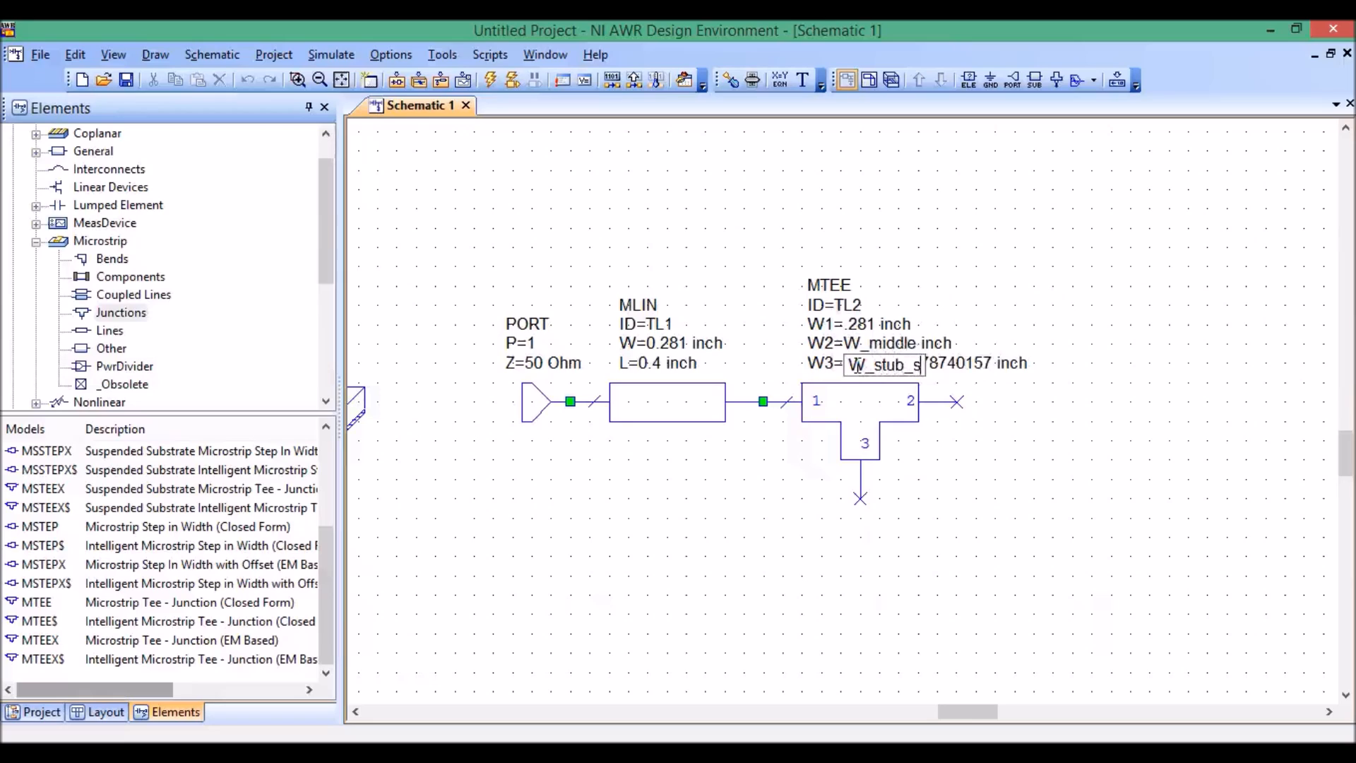
{"action": "type", "text": "ide"}
{"action": "key", "text": "Return"}
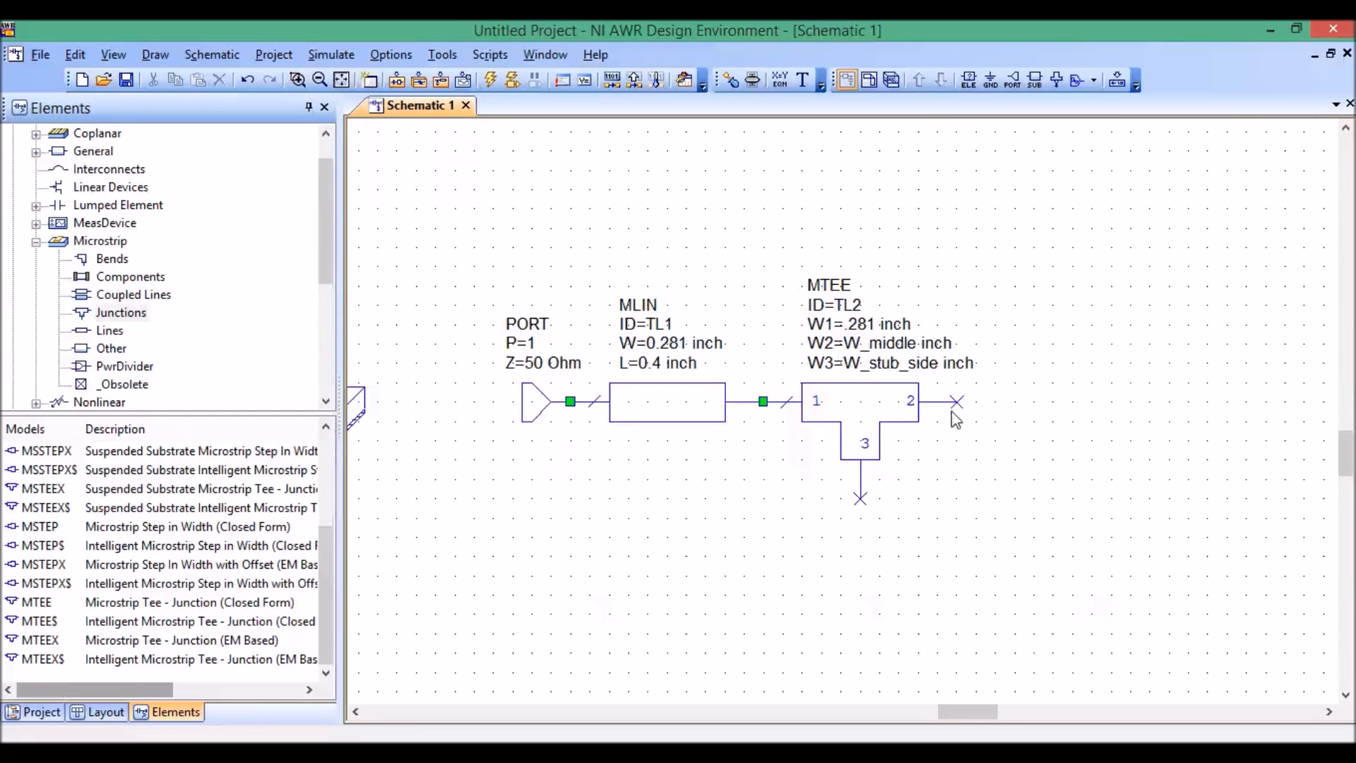
Step: Place an MLIN closed-form microstrip line connected to terminal 2 of the MTEE junction
{"action": "left_click", "coordinate": [109, 330]}
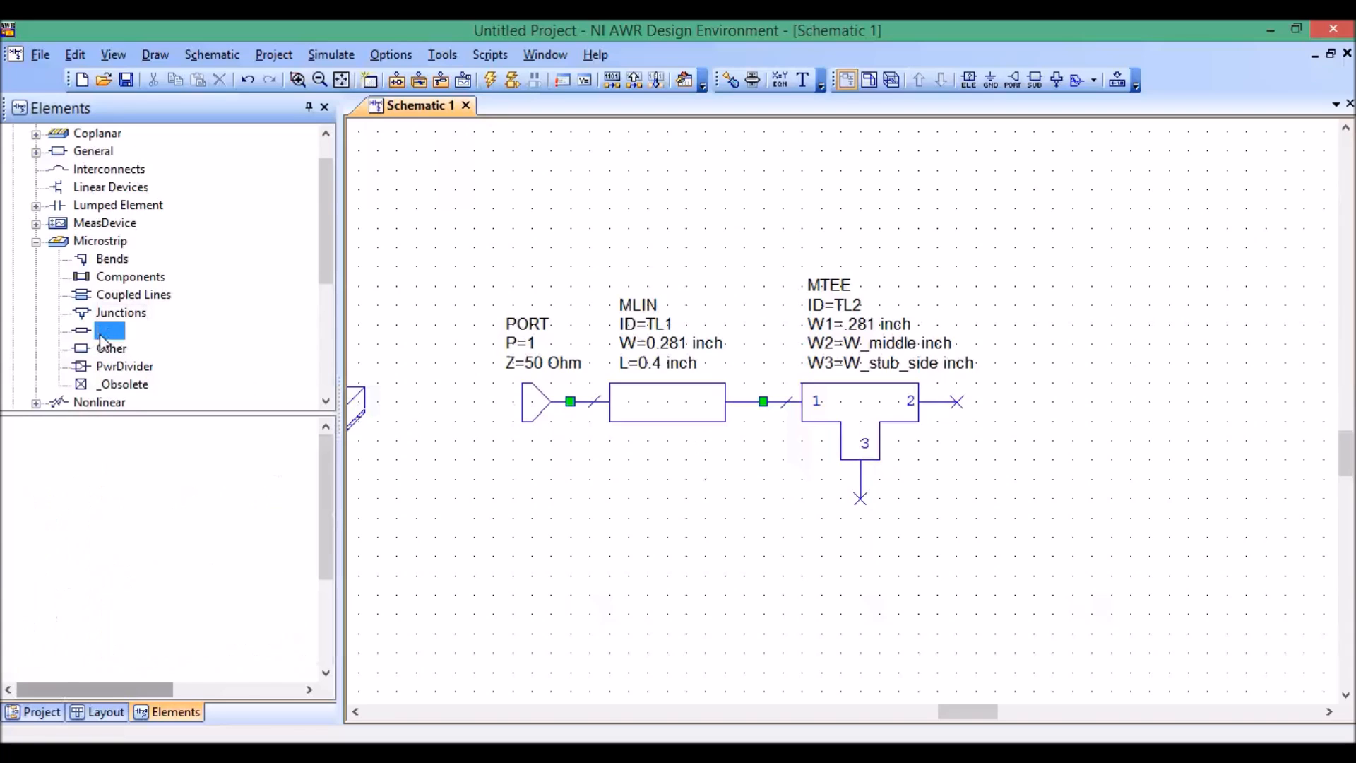
{"action": "left_click_drag", "start_coordinate": [32, 601], "coordinate": [1098, 365]}
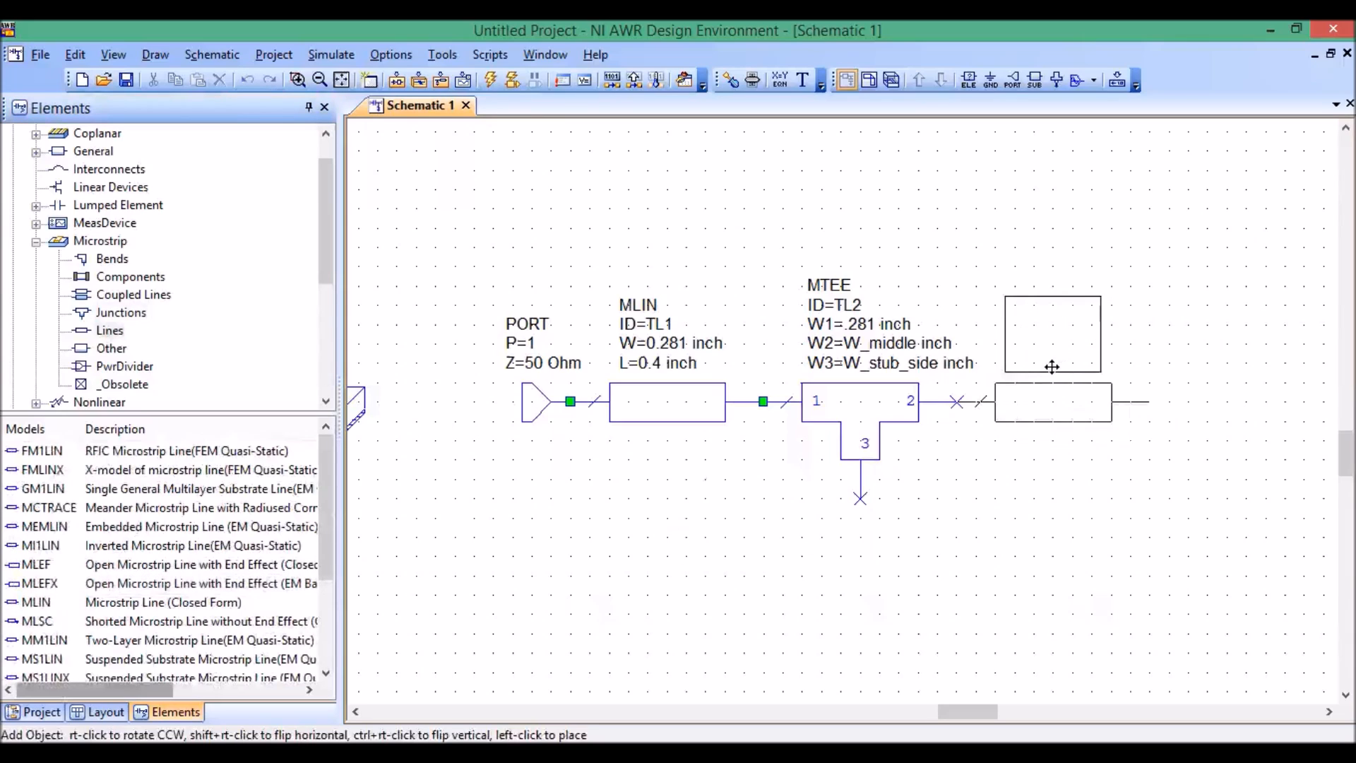
{"action": "left_click", "coordinate": [1048, 369]}
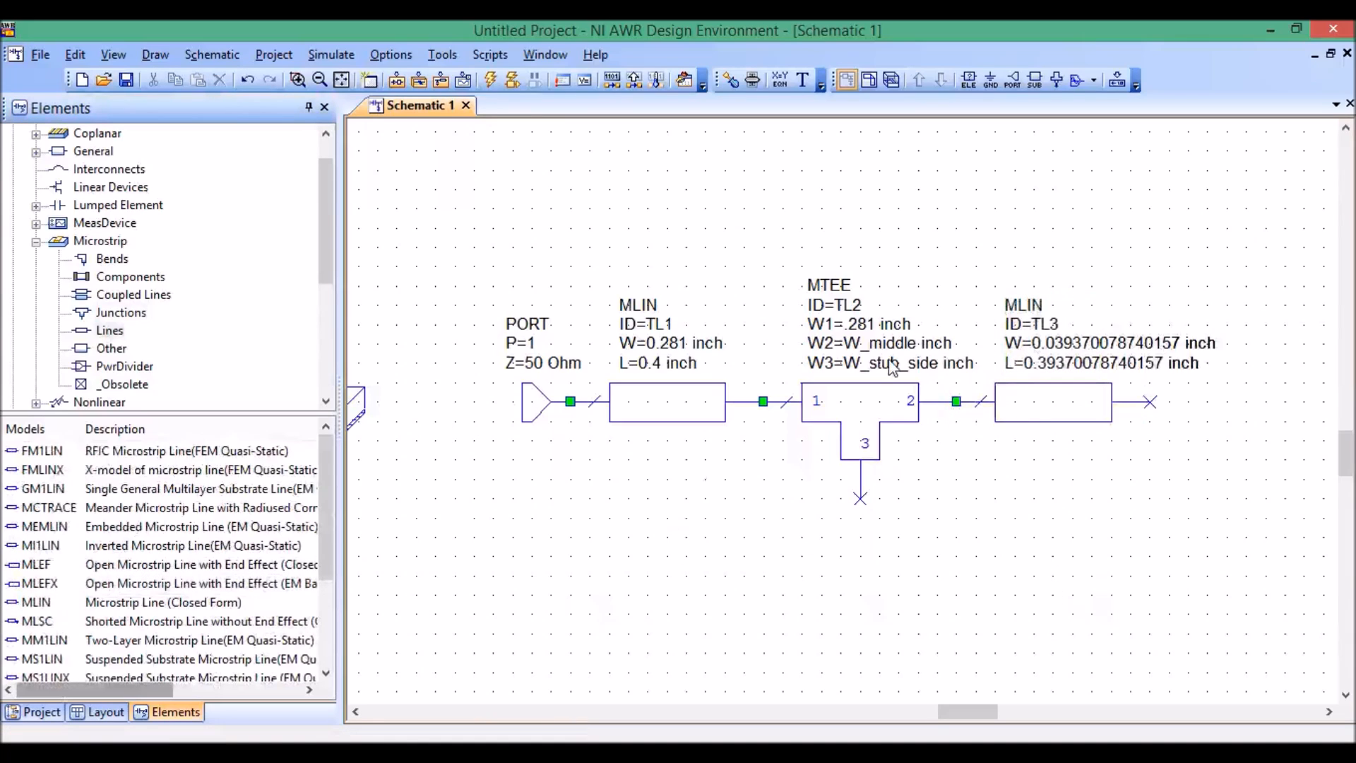
Step: Set the new MLIN line's width W to W_middle and its length L to L_middle
{"action": "left_click", "coordinate": [1035, 344]}
{"action": "left_click", "coordinate": [1036, 344]}
{"action": "type", "text": "W_middle"}
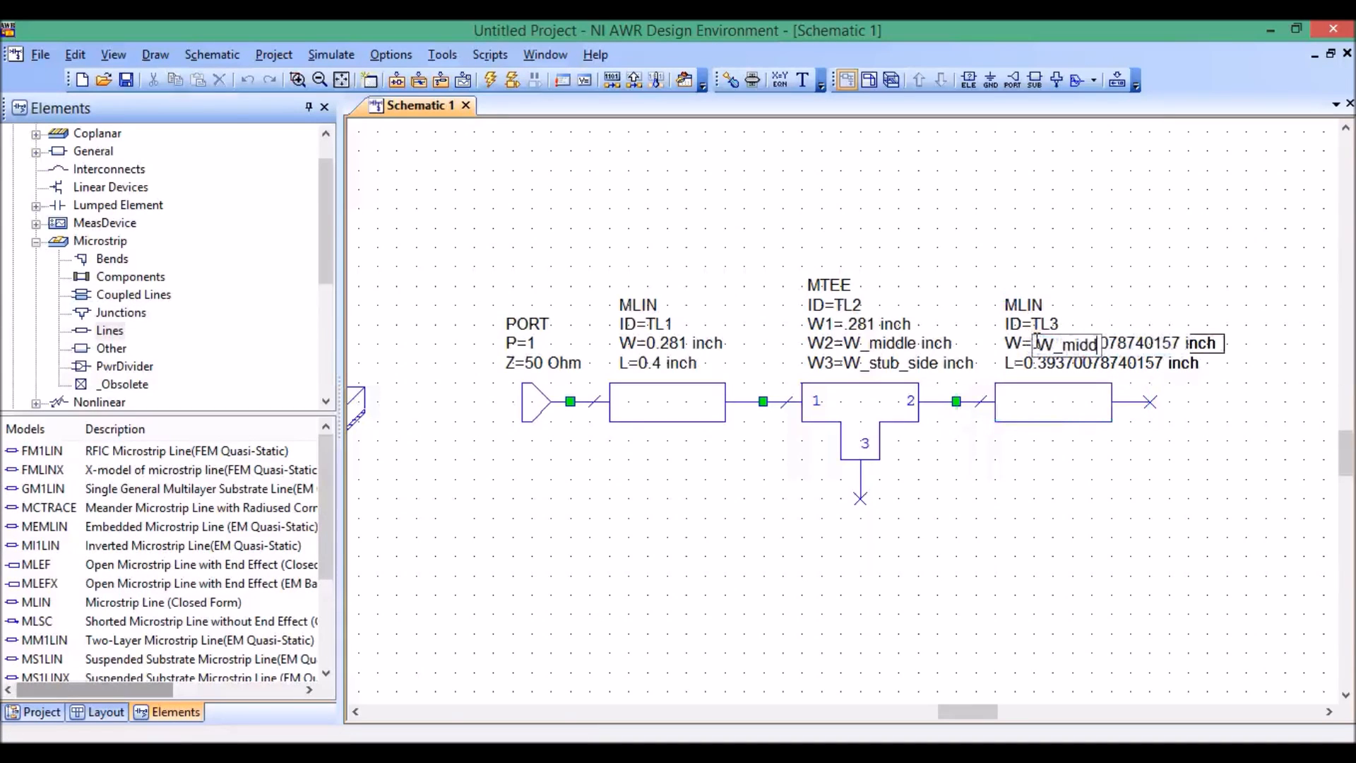
{"action": "key", "text": "Return"}
{"action": "left_click", "coordinate": [1069, 365]}
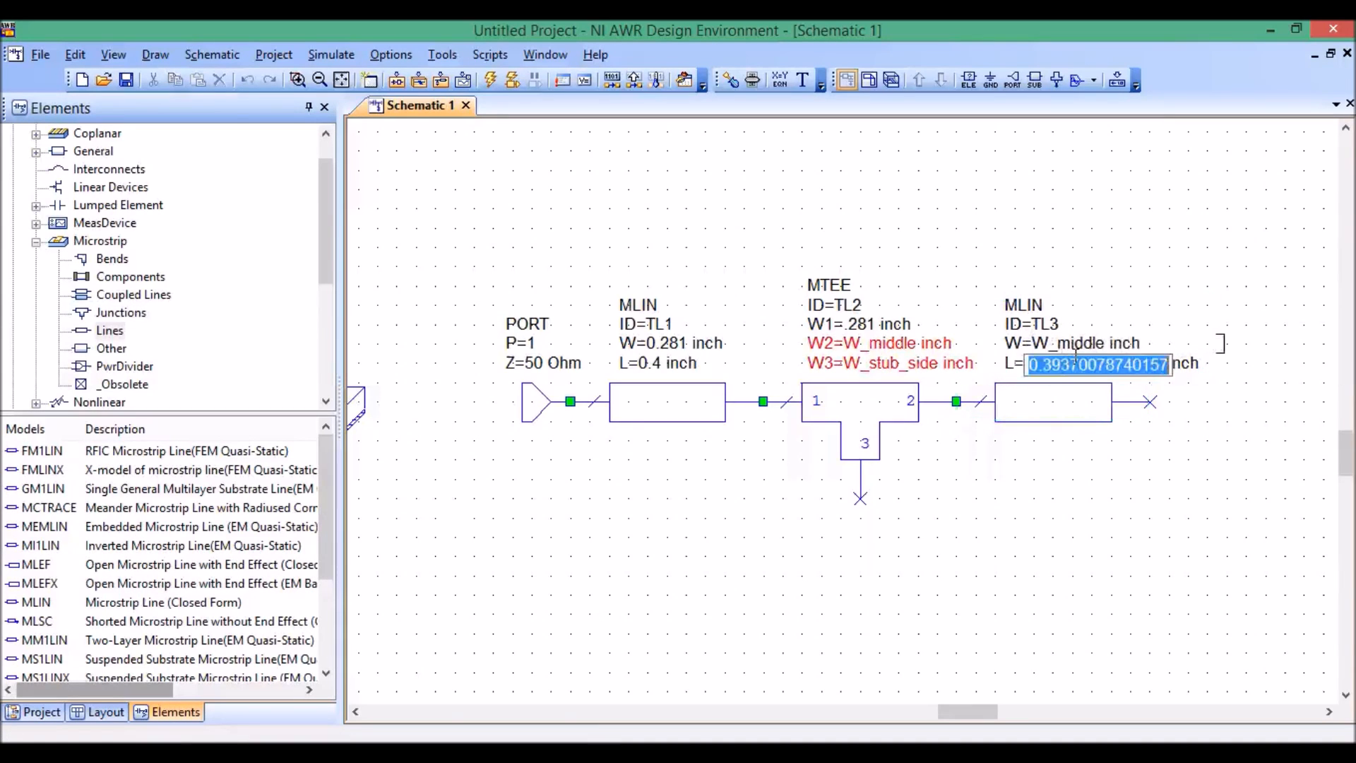
{"action": "type", "text": "L_mi"}
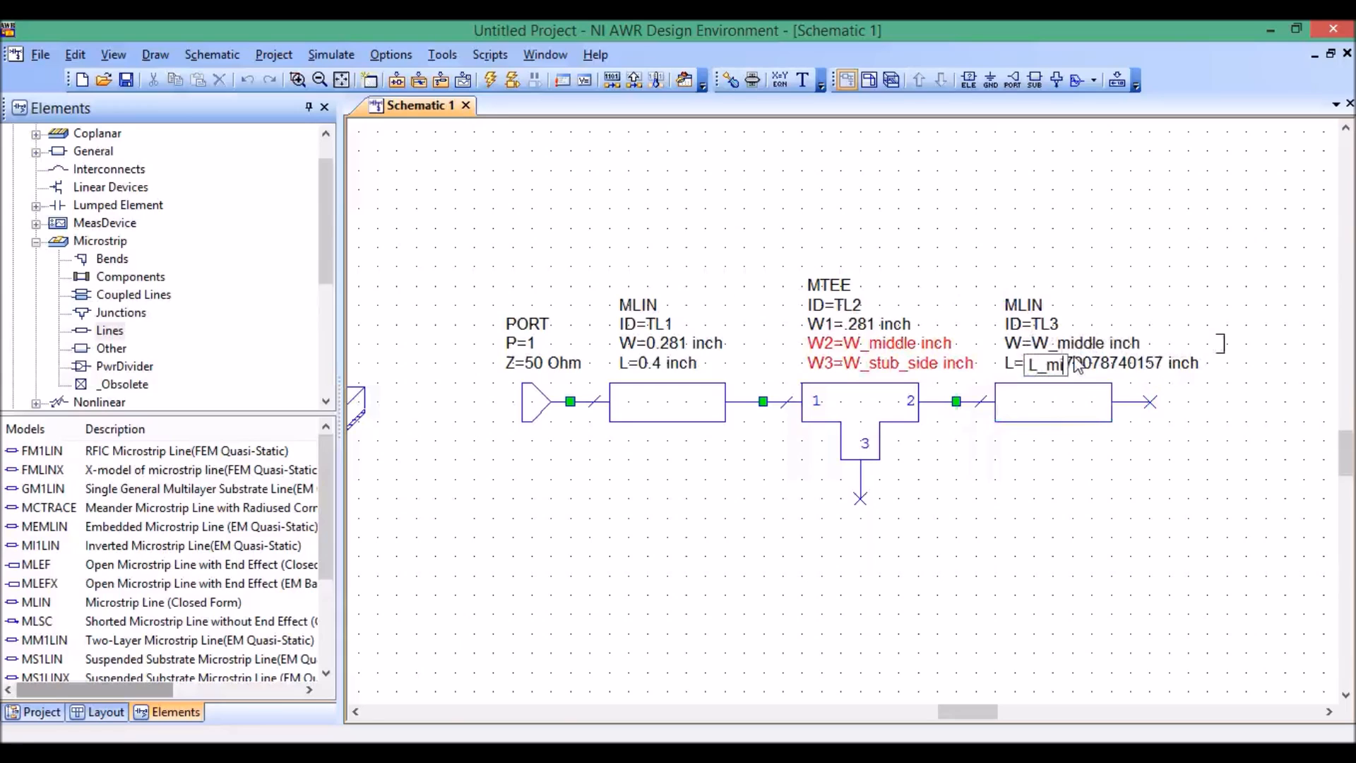
{"action": "type", "text": "ddle"}
{"action": "key", "text": "Return"}
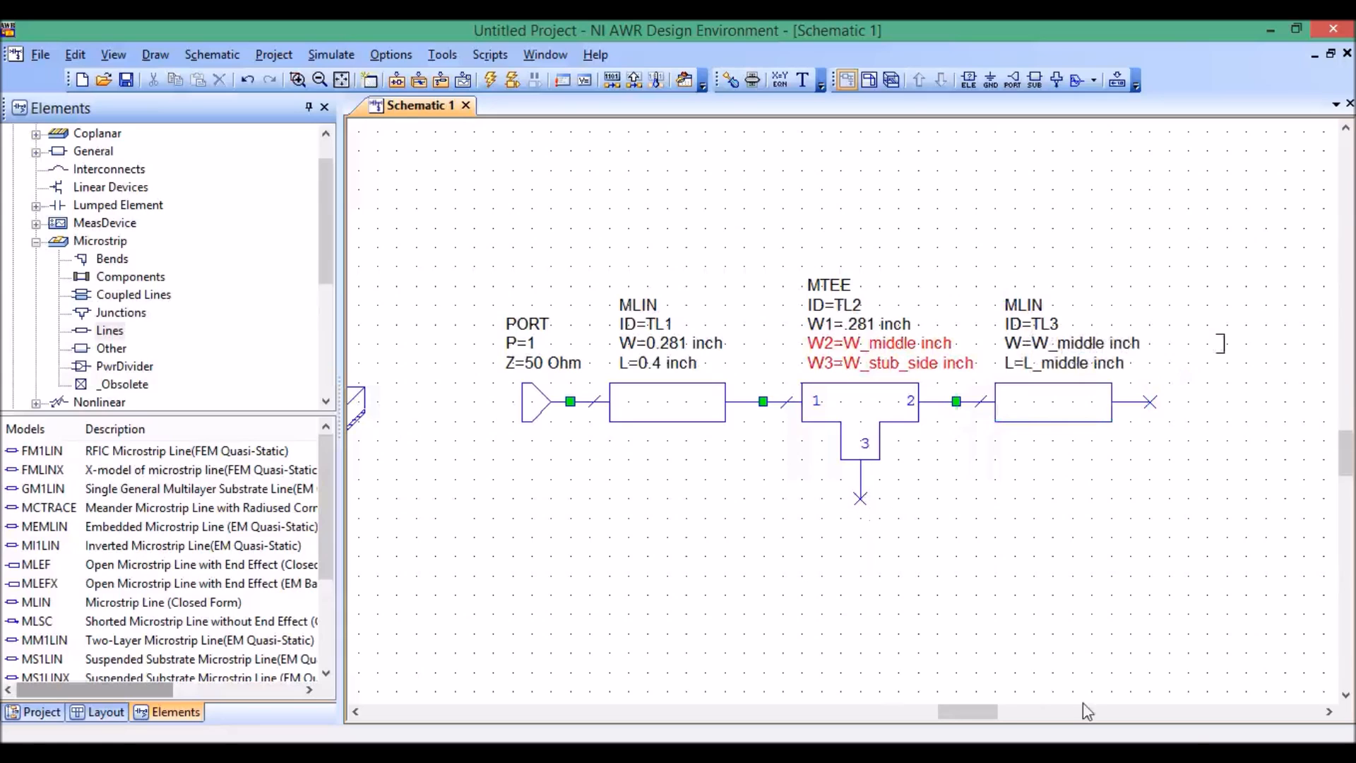
Step: Copy the MTEE junction and connect the copy's terminal 1 to the free end of the W_middle line
{"action": "left_click_drag", "start_coordinate": [994, 717], "coordinate": [1081, 712]}
{"action": "left_click", "coordinate": [507, 404]}
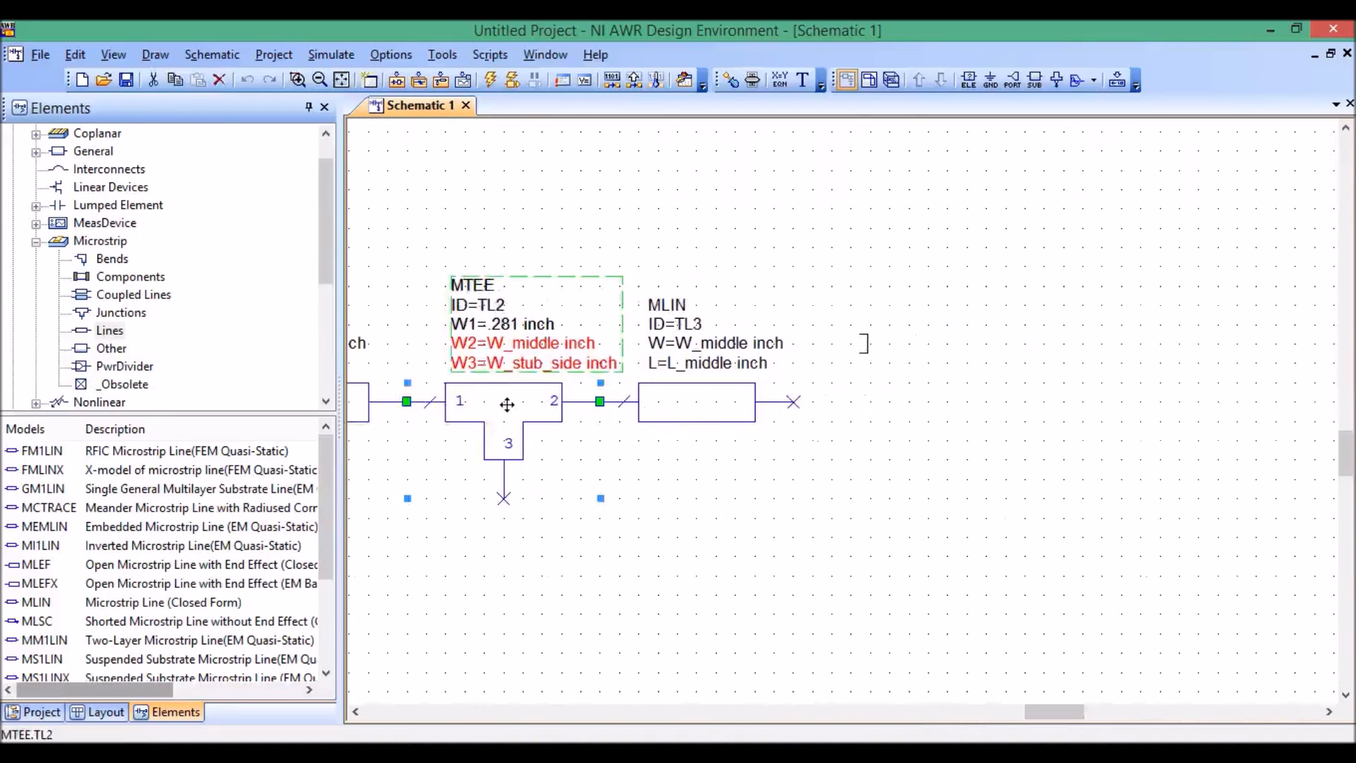
{"action": "key", "text": "ctrl+c"}
{"action": "key", "text": "ctrl+v"}
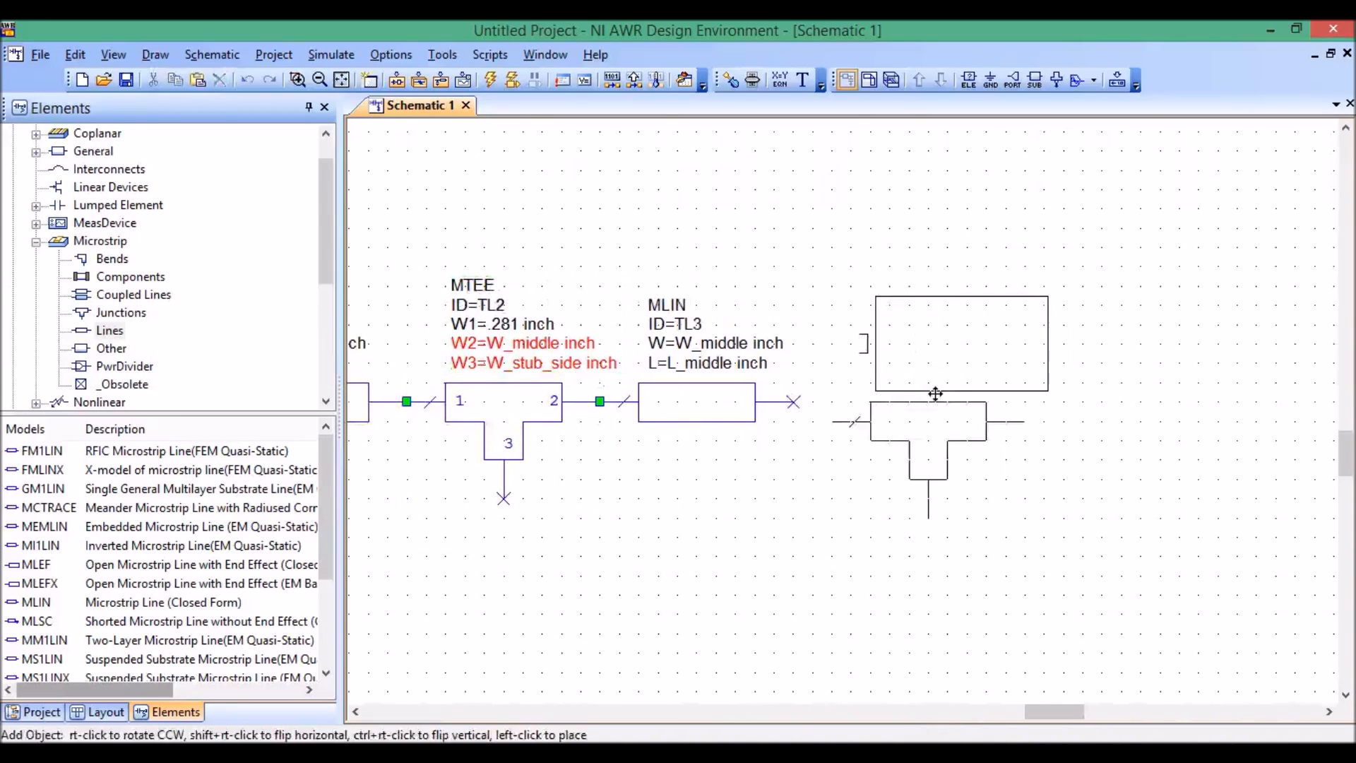
{"action": "left_click", "coordinate": [899, 384]}
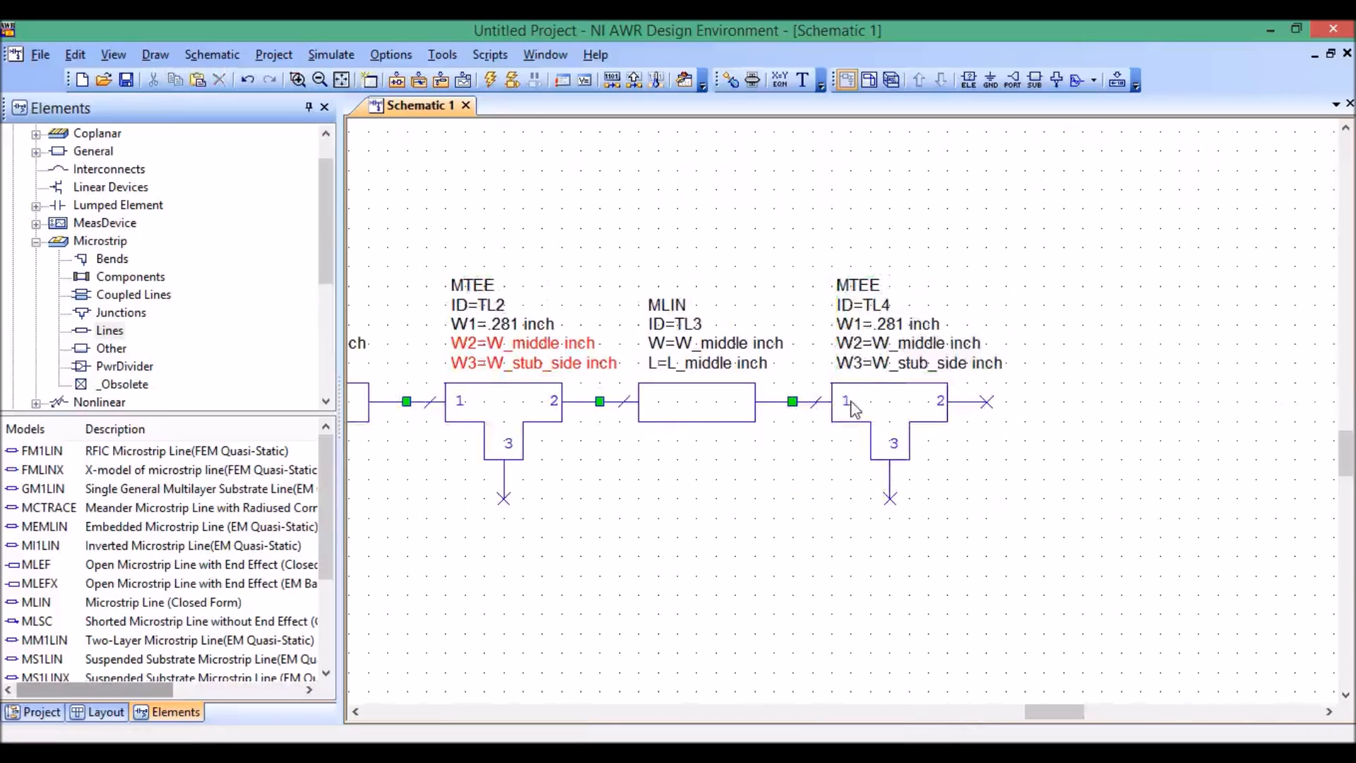
Step: Set the second MTEE junction's W1 to W_middle and its W3 to W_stub_middle
{"action": "double_click", "coordinate": [894, 325]}
{"action": "type", "text": "W_middle"}
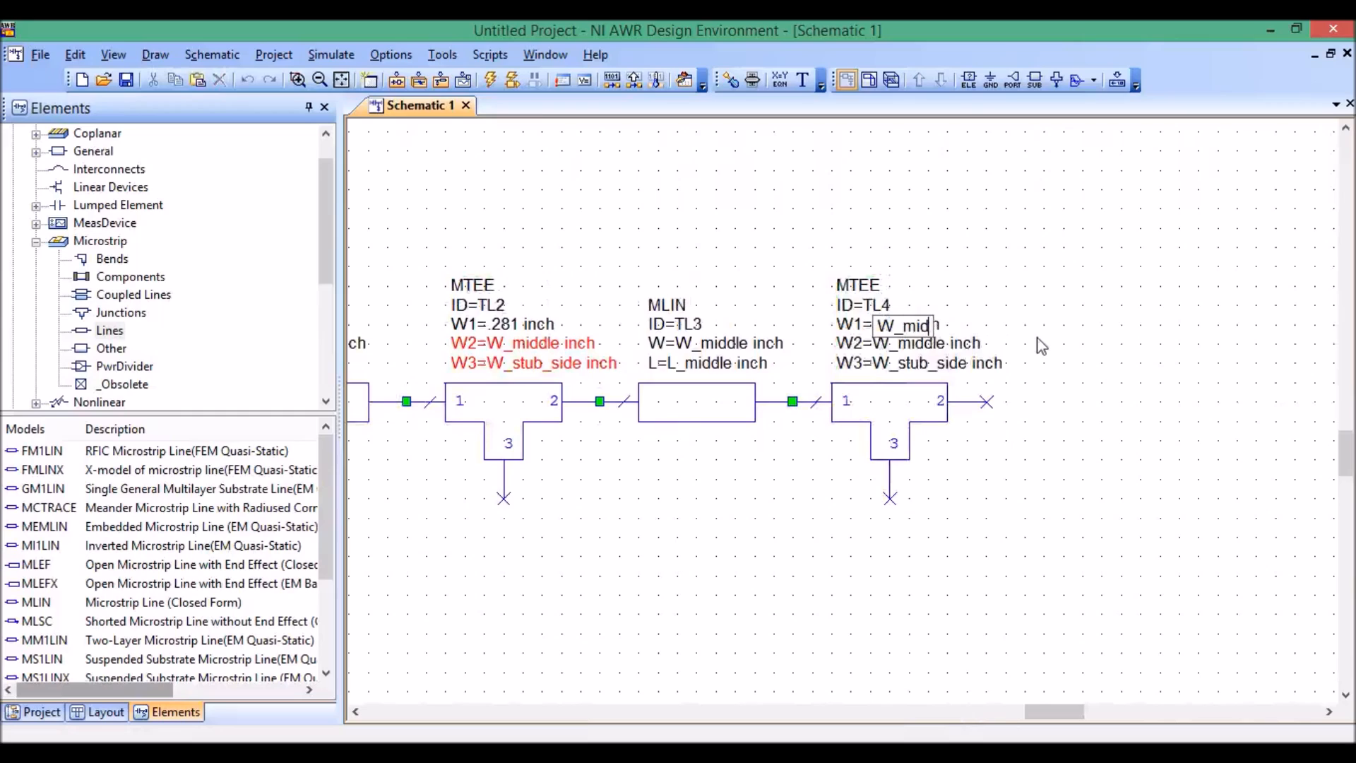
{"action": "key", "text": "Return"}
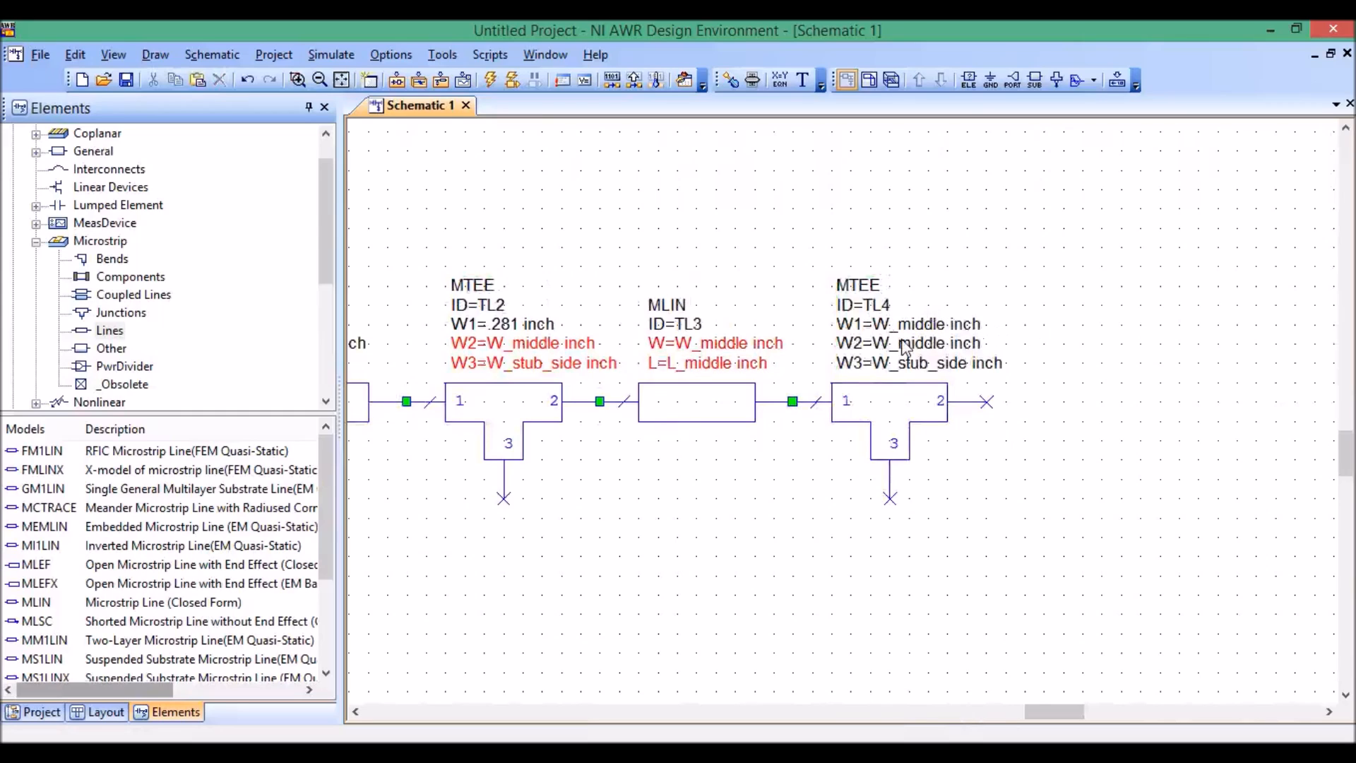
{"action": "double_click", "coordinate": [905, 346]}
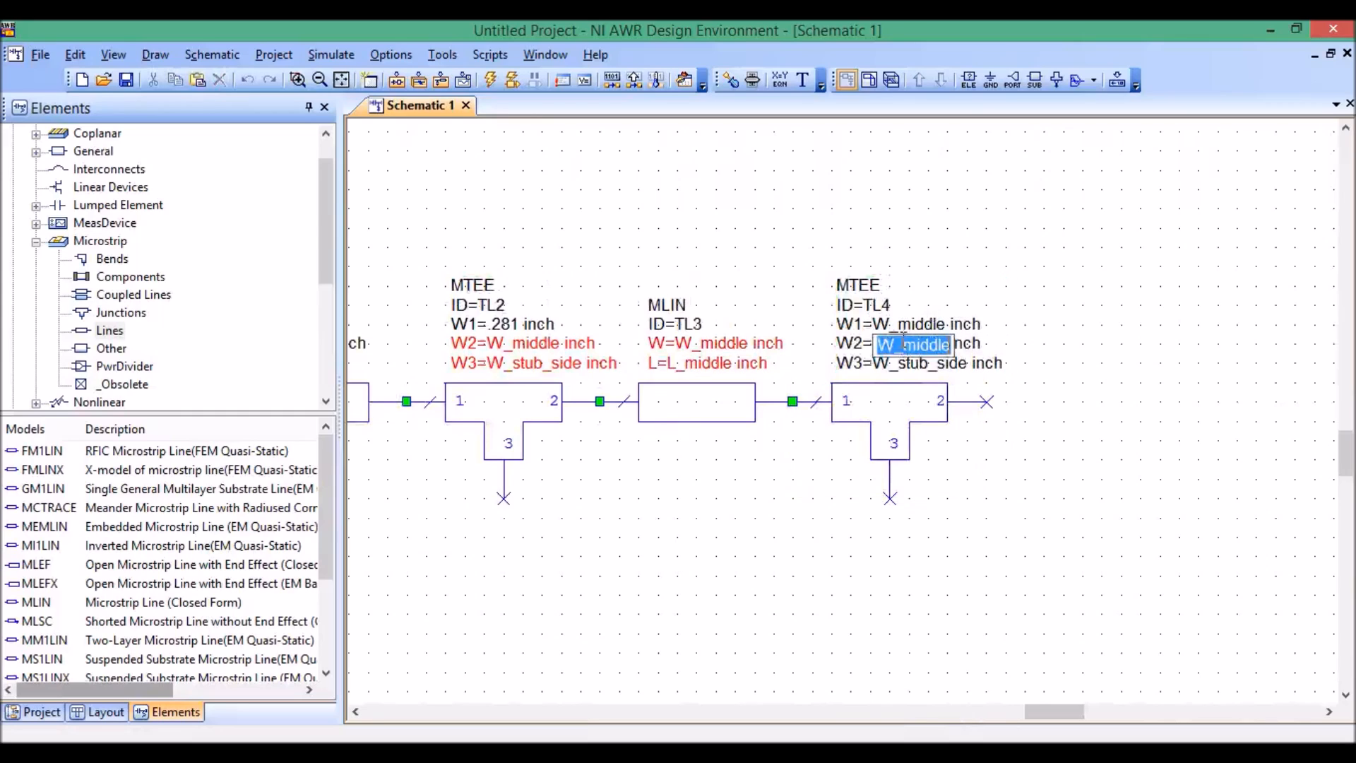
{"action": "left_click", "coordinate": [1042, 429]}
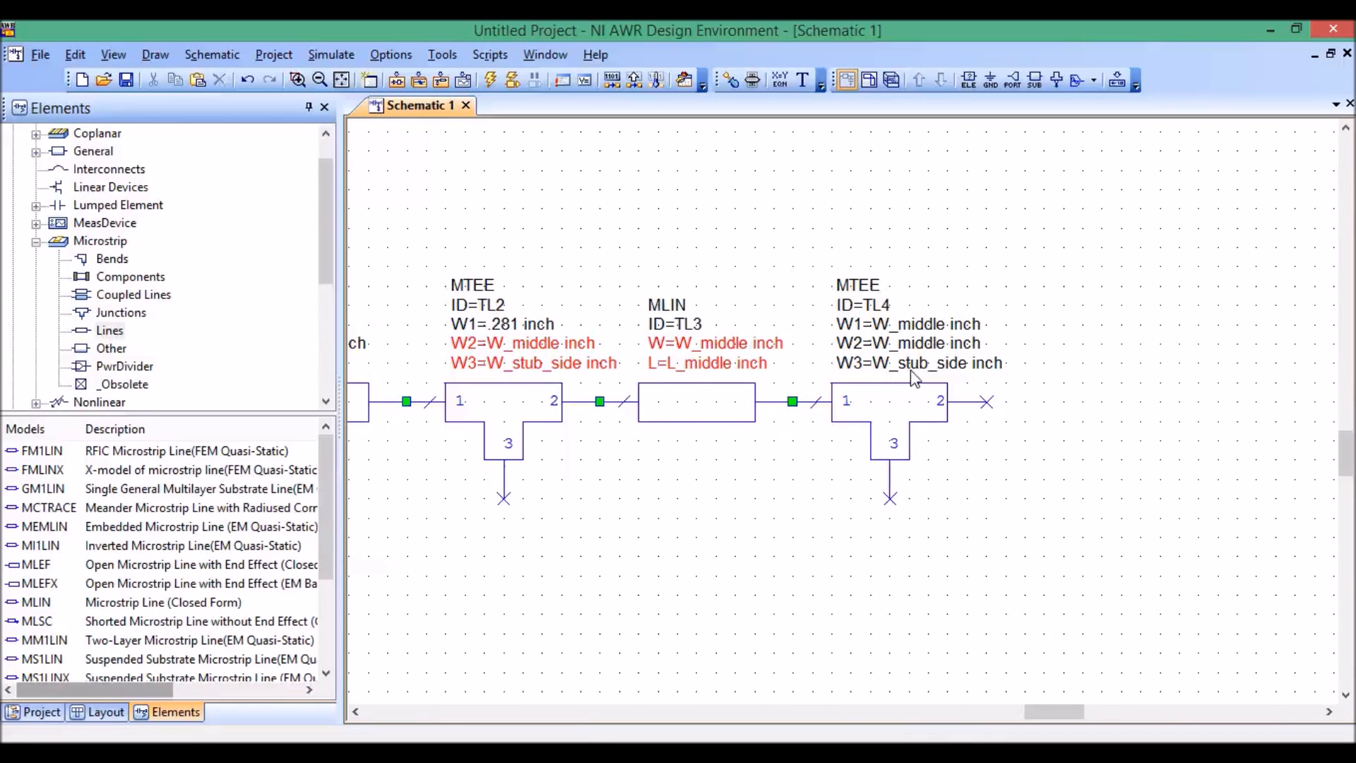
{"action": "double_click", "coordinate": [925, 364]}
{"action": "left_click_drag", "start_coordinate": [944, 365], "coordinate": [992, 364]}
{"action": "type", "text": "middle"}
{"action": "key", "text": "Return"}
Step: Copy the MLIN line between the two tees and connect the copy to terminal 2 of the second MTEE
{"action": "left_click", "coordinate": [663, 411]}
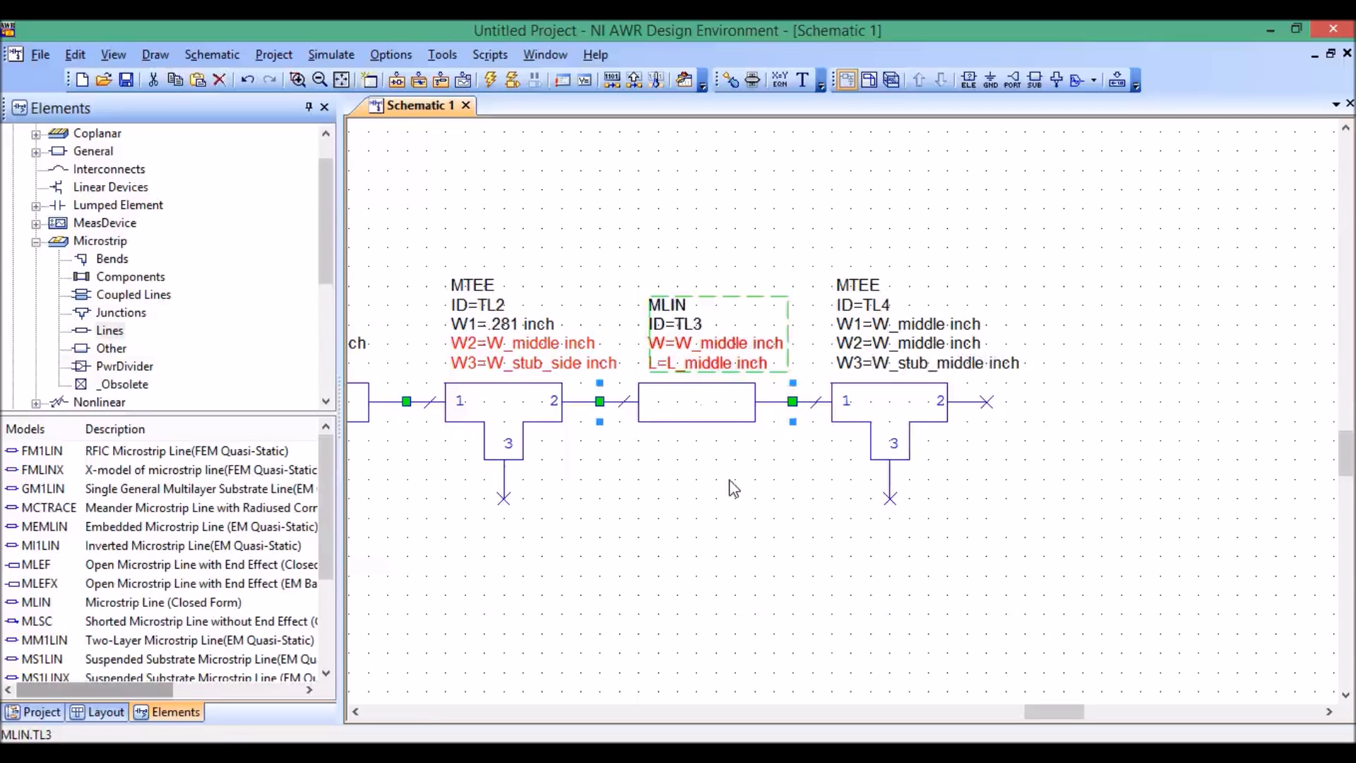
{"action": "key", "text": "ctrl+c"}
{"action": "key", "text": "ctrl+v"}
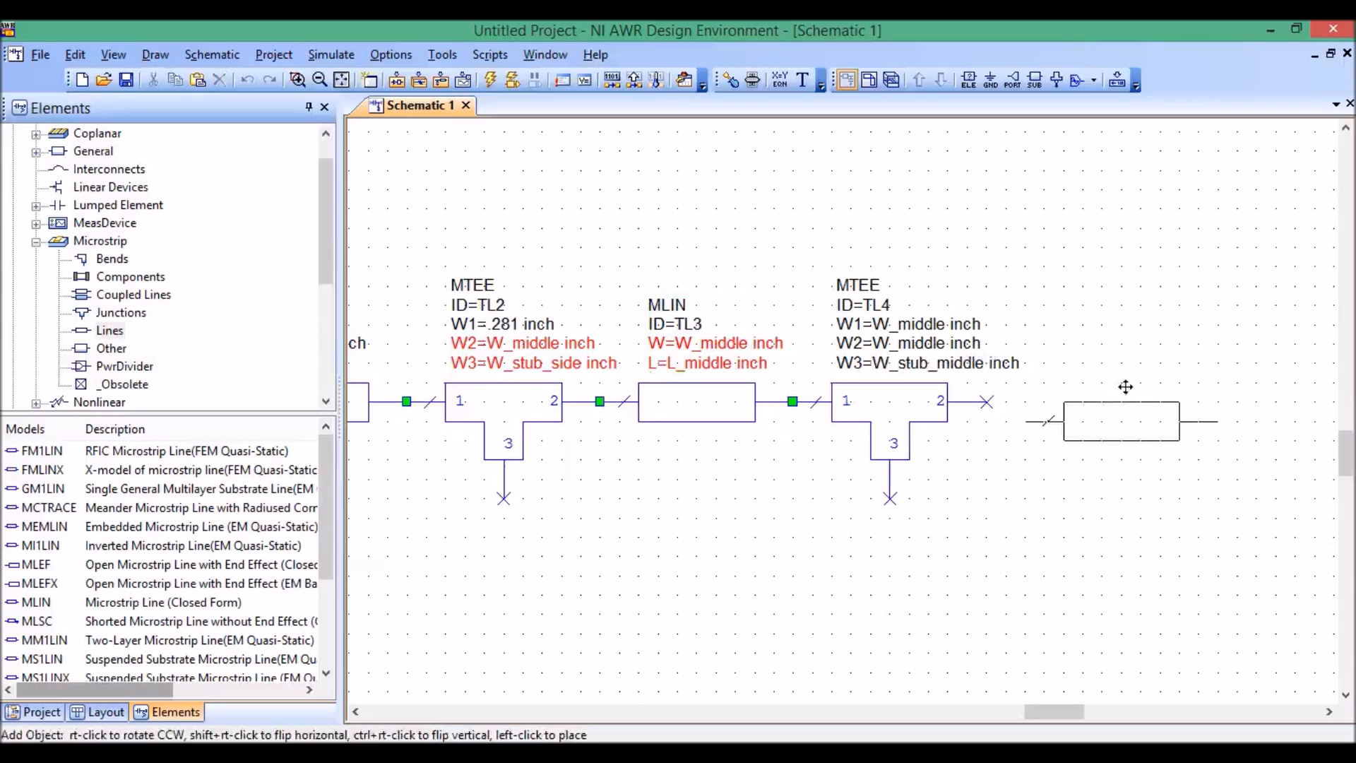
{"action": "left_click", "coordinate": [1079, 361]}
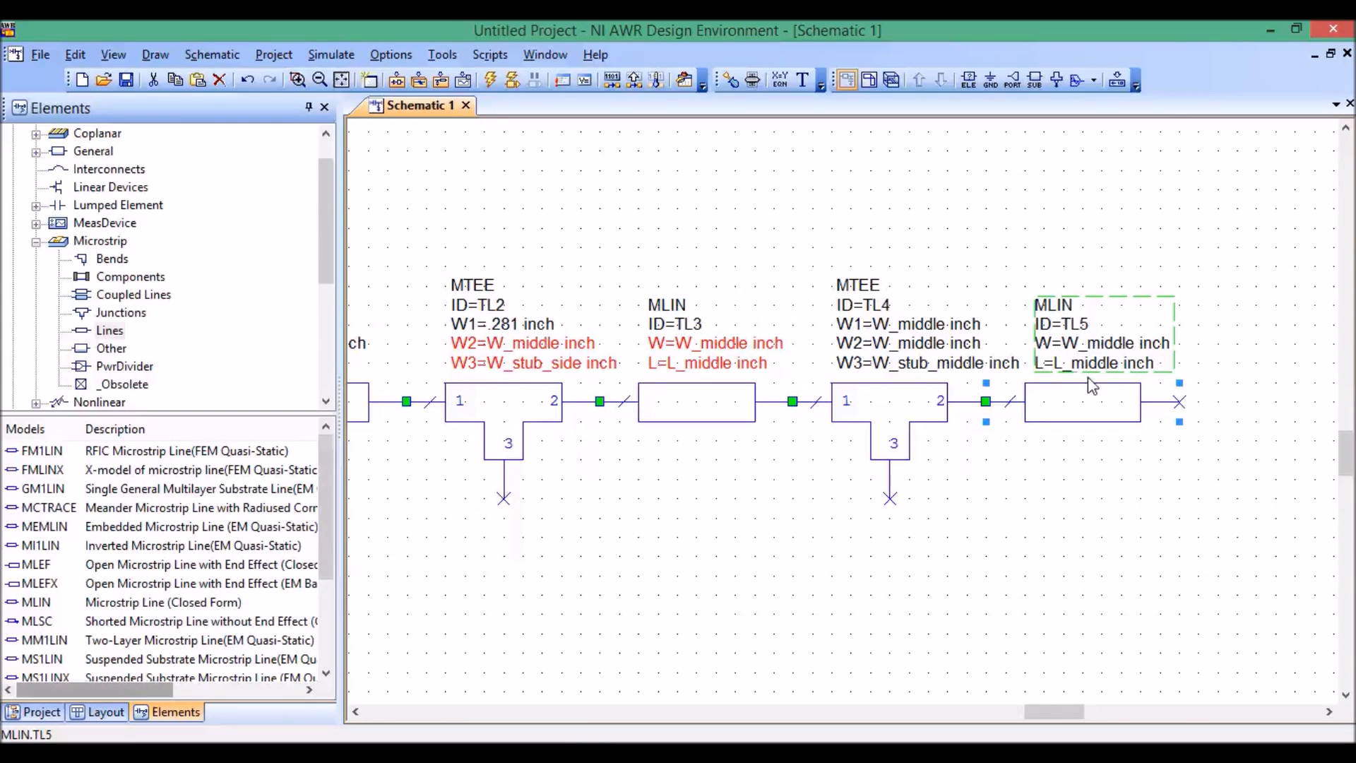
Step: Copy the second MTEE junction and connect the copy's terminal 1 to the free end of MLIN TL5
{"action": "scroll", "coordinate": [1130, 382], "scroll_direction": "down", "scroll_amount": 3}
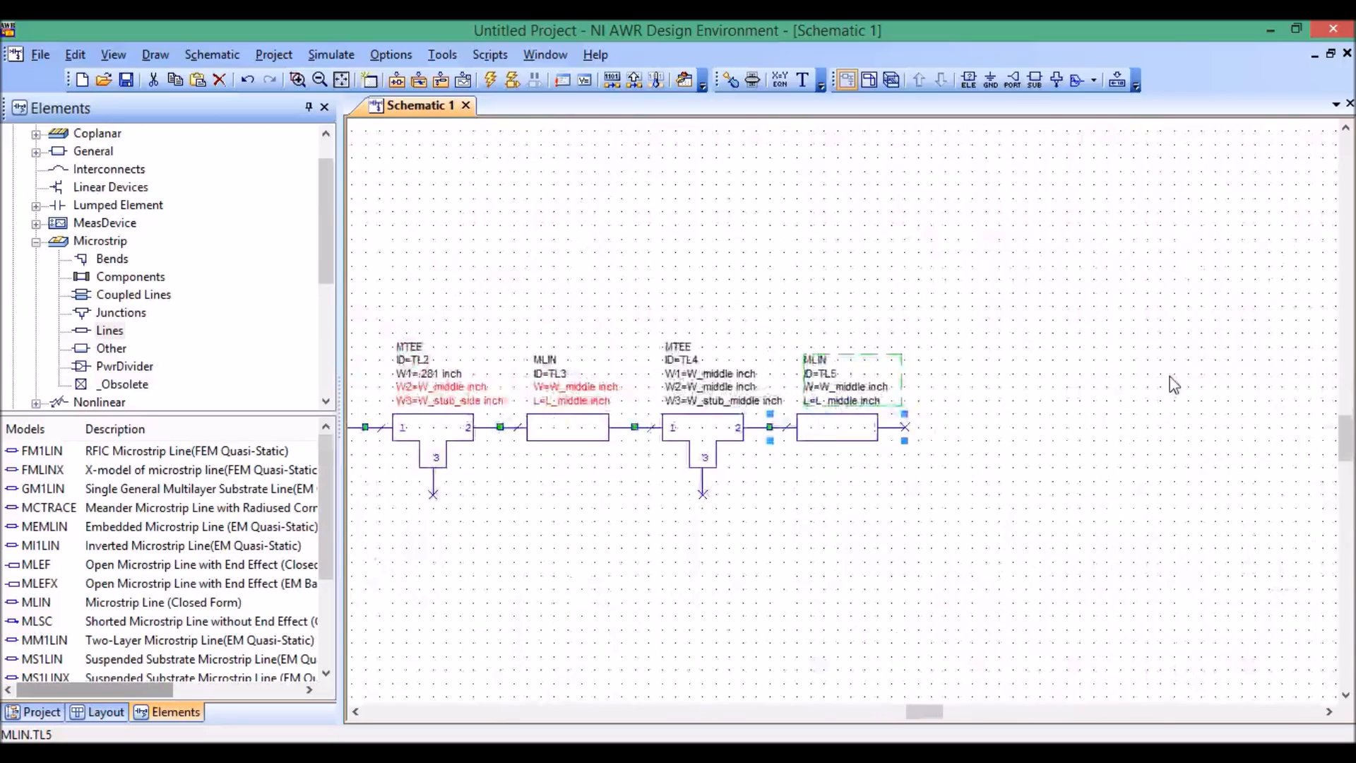
{"action": "left_click", "coordinate": [718, 432]}
{"action": "scroll", "coordinate": [718, 432], "scroll_direction": "up", "scroll_amount": 2}
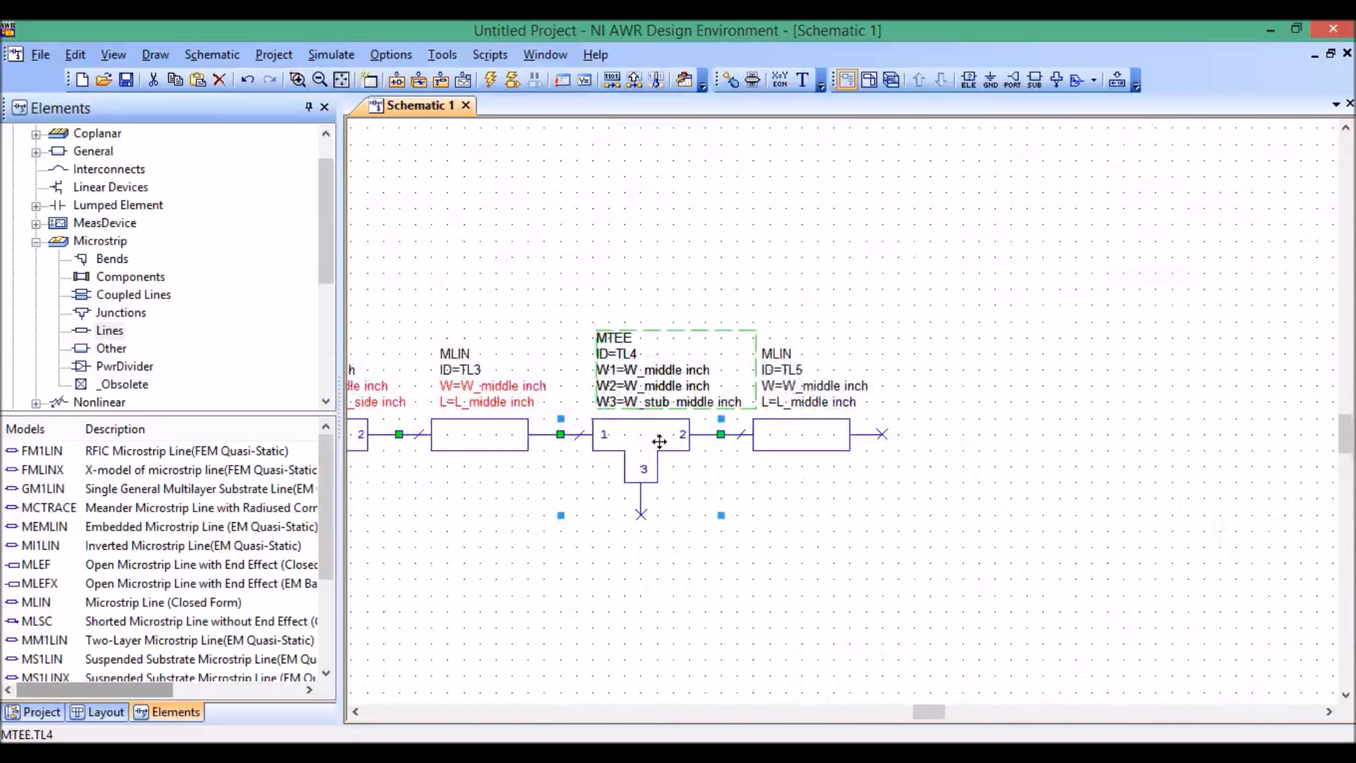
{"action": "key", "text": "ctrl+c"}
{"action": "key", "text": "ctrl+v"}
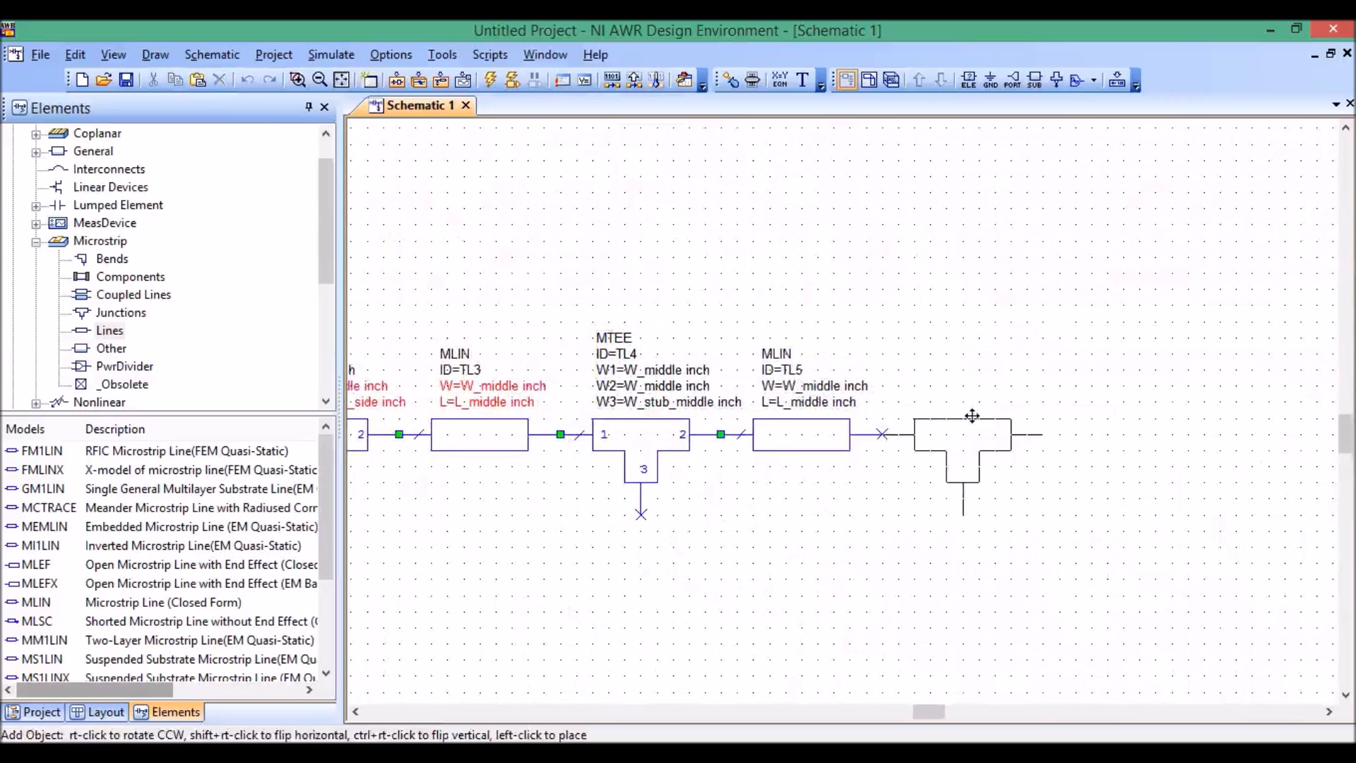
{"action": "left_click", "coordinate": [961, 411]}
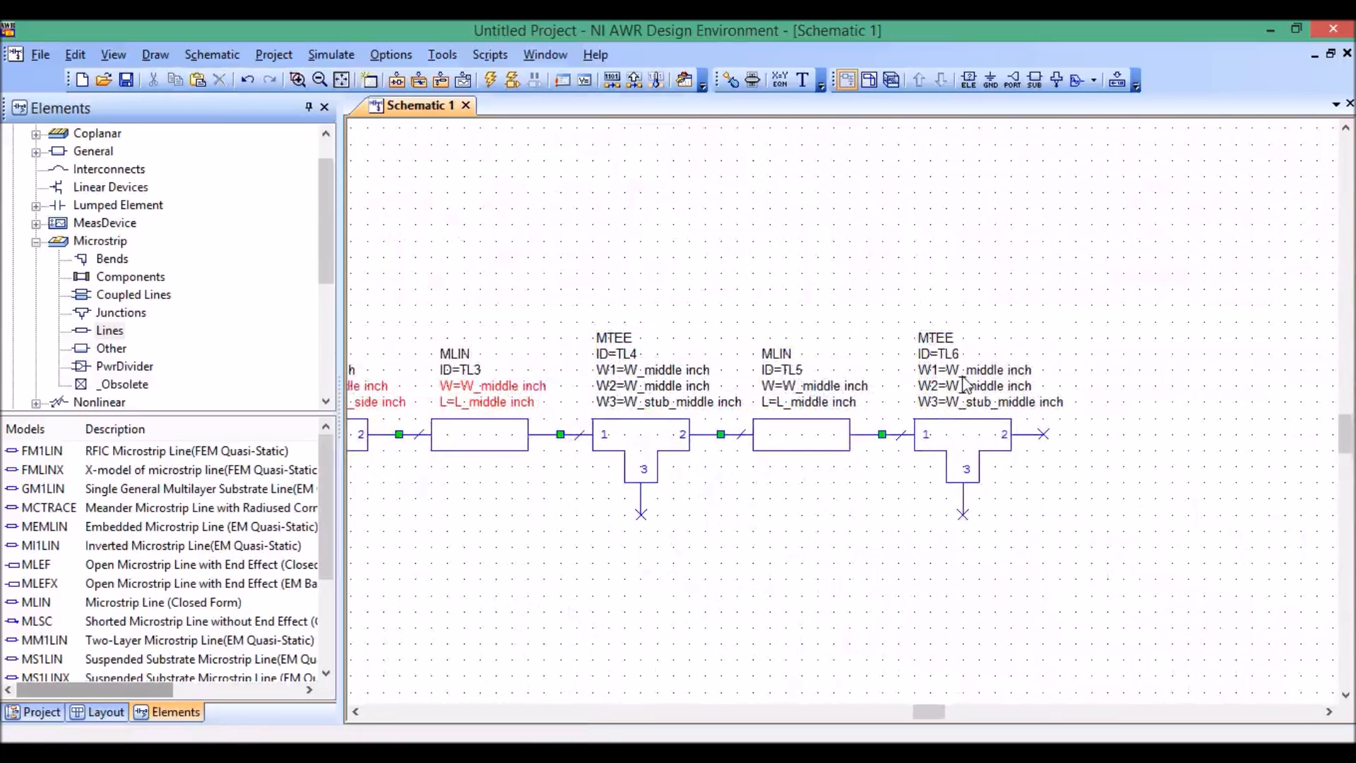
Step: Set the third MTEE junction's W2 to .281 inch and its W3 to W_stub_side
{"action": "left_click", "coordinate": [962, 386]}
{"action": "double_click", "coordinate": [961, 386]}
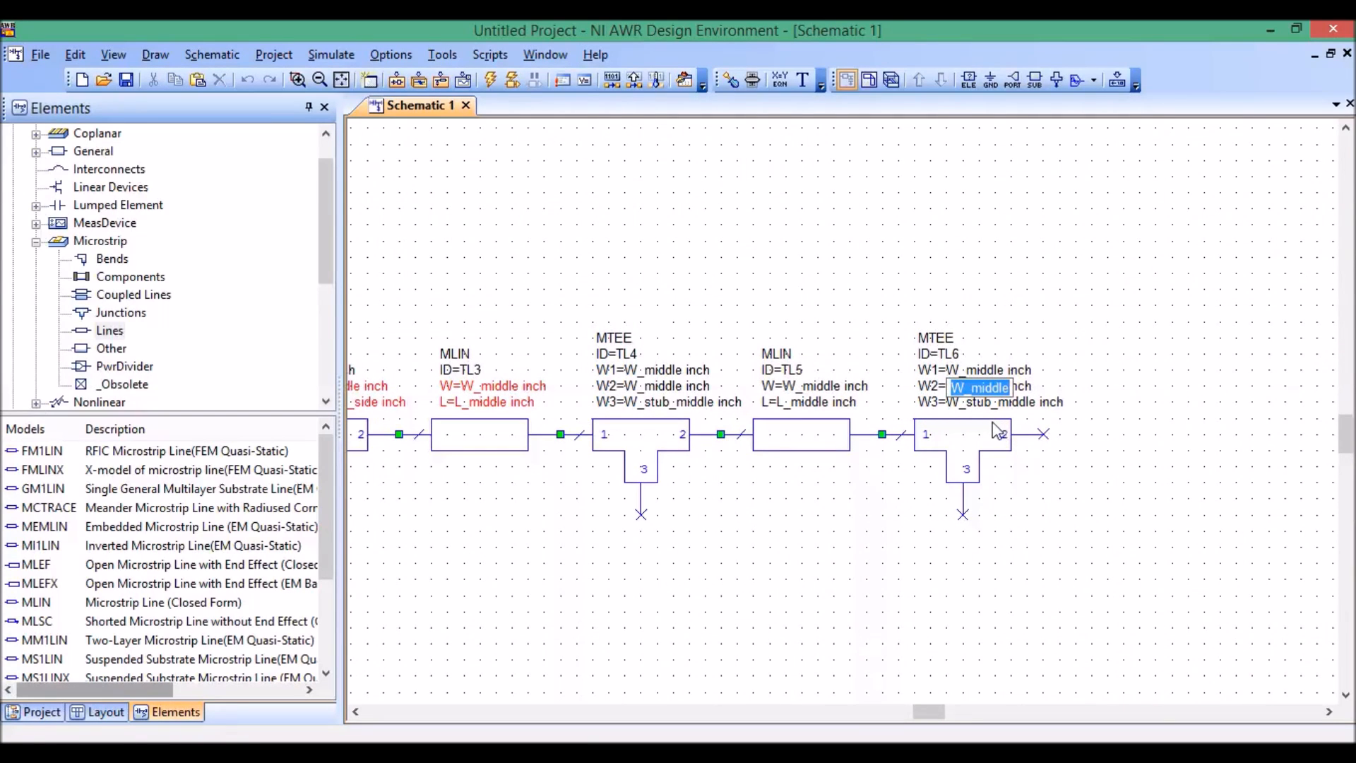
{"action": "type", "text": ".281"}
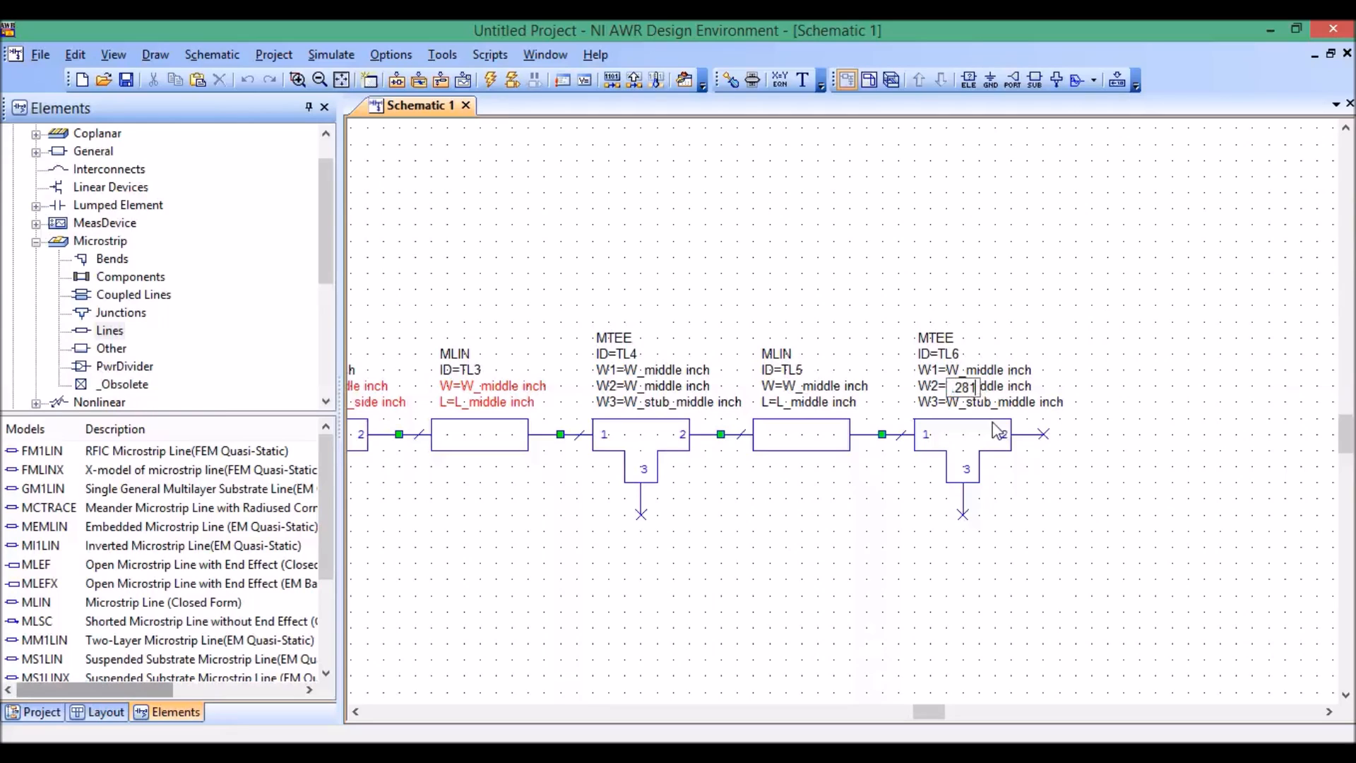
{"action": "key", "text": "Return"}
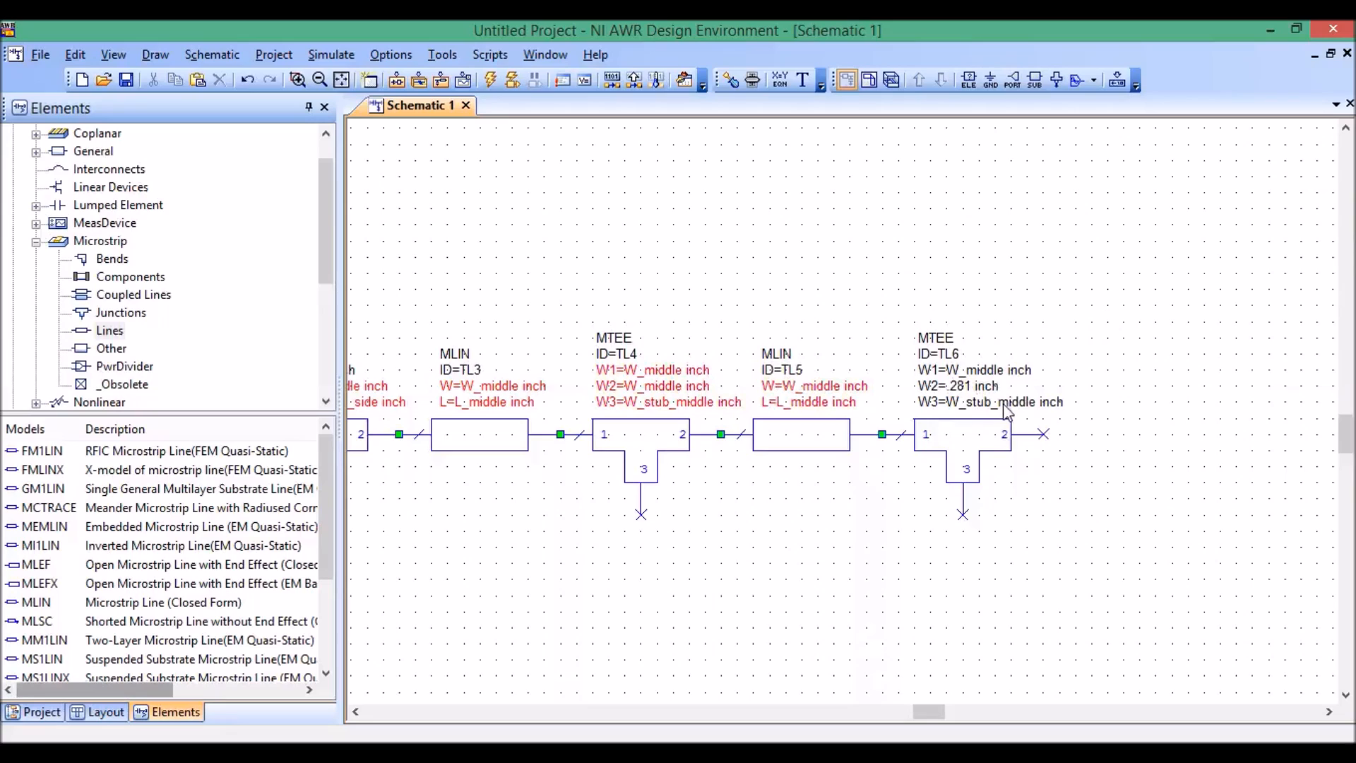
{"action": "double_click", "coordinate": [1004, 405]}
{"action": "left_click", "coordinate": [1003, 405]}
{"action": "left_click_drag", "start_coordinate": [1004, 405], "coordinate": [1070, 404]}
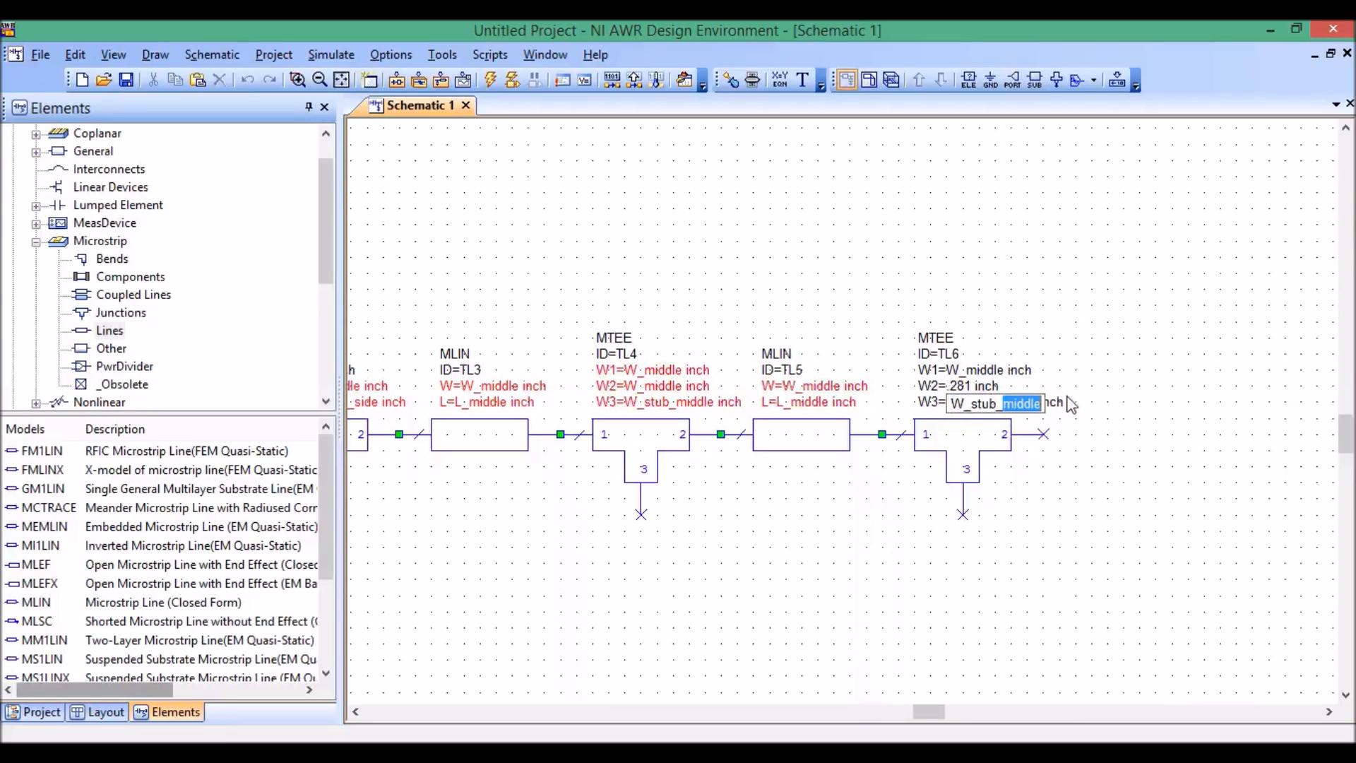
{"action": "type", "text": "side"}
{"action": "key", "text": "Return"}
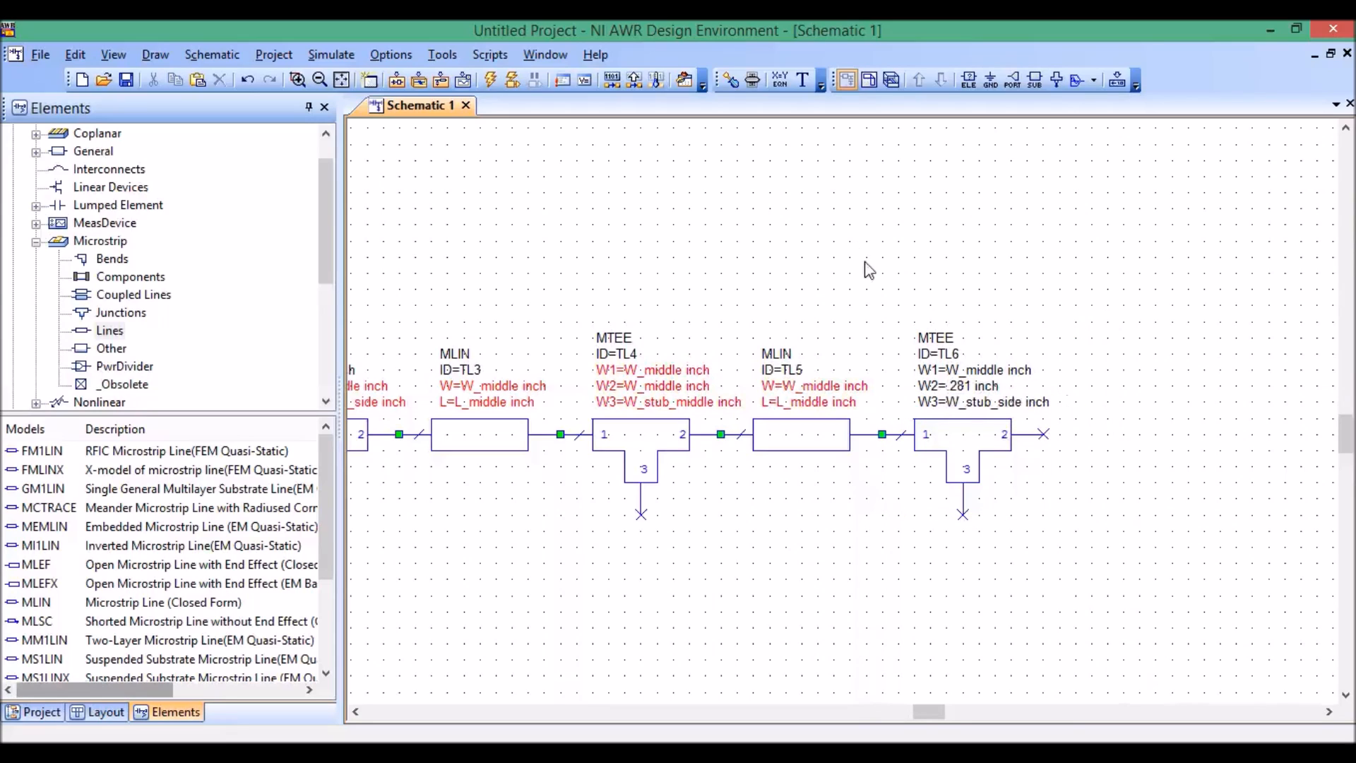
Step: Copy the first MLIN line beside the port and connect the copy to terminal 2 of the third MTEE
{"action": "scroll", "coordinate": [596, 433], "scroll_direction": "down", "scroll_amount": 2}
{"action": "scroll", "coordinate": [596, 435], "scroll_direction": "up", "scroll_amount": 1}
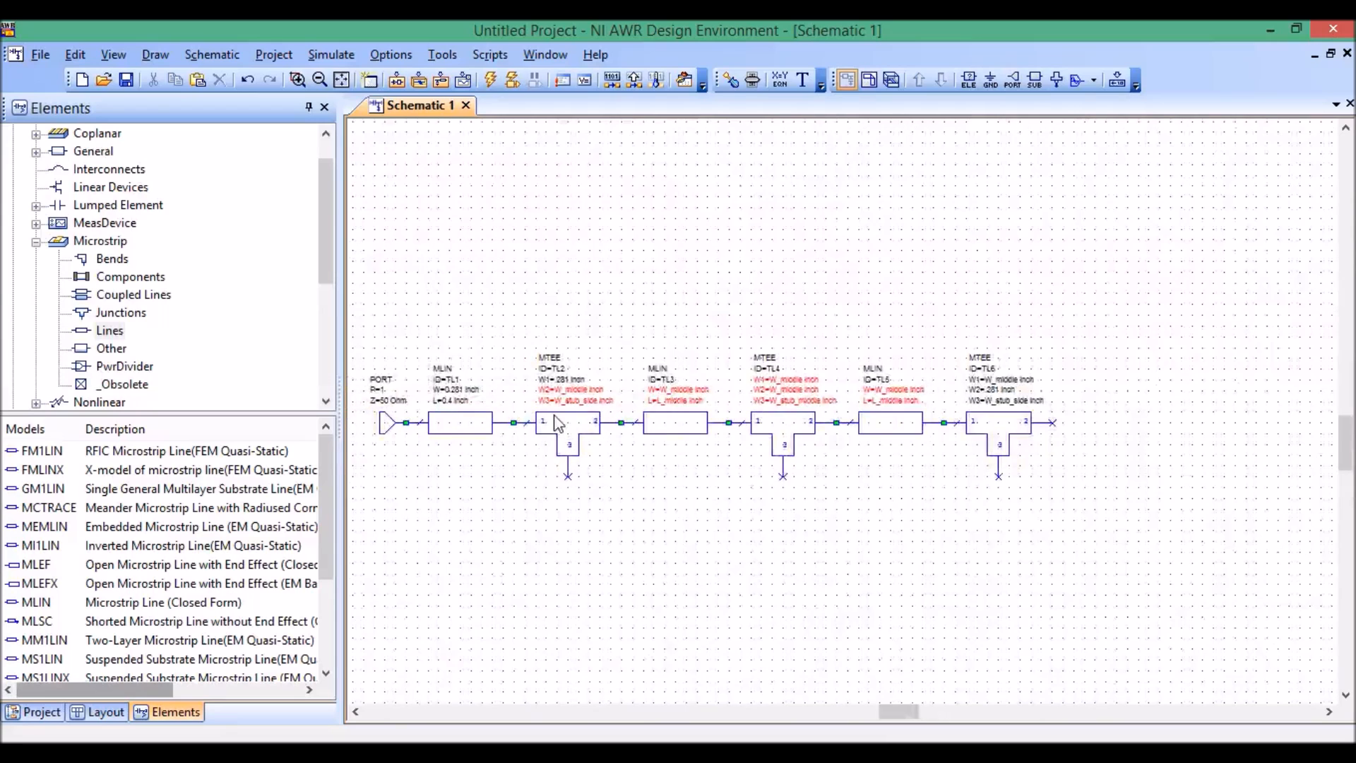
{"action": "left_click", "coordinate": [472, 423]}
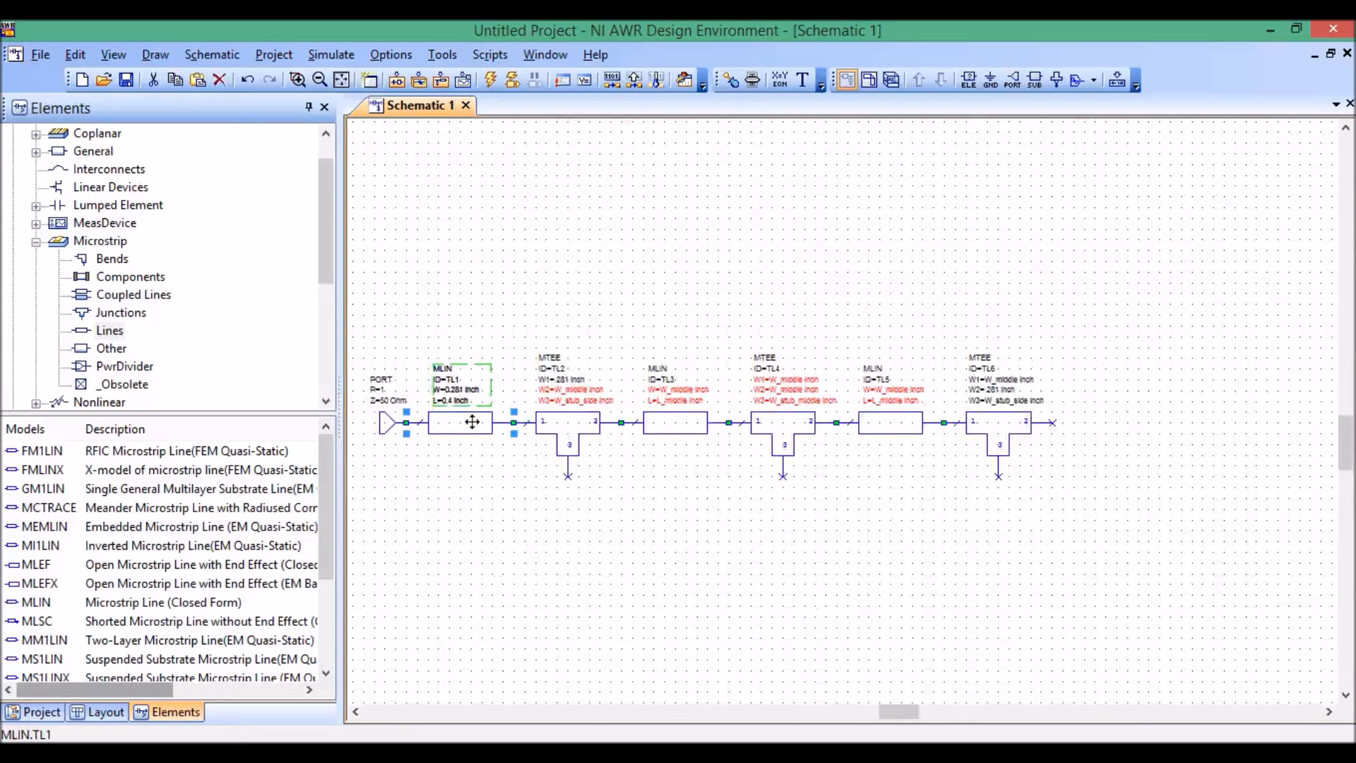
{"action": "key", "text": "ctrl+c"}
{"action": "key", "text": "ctrl+v"}
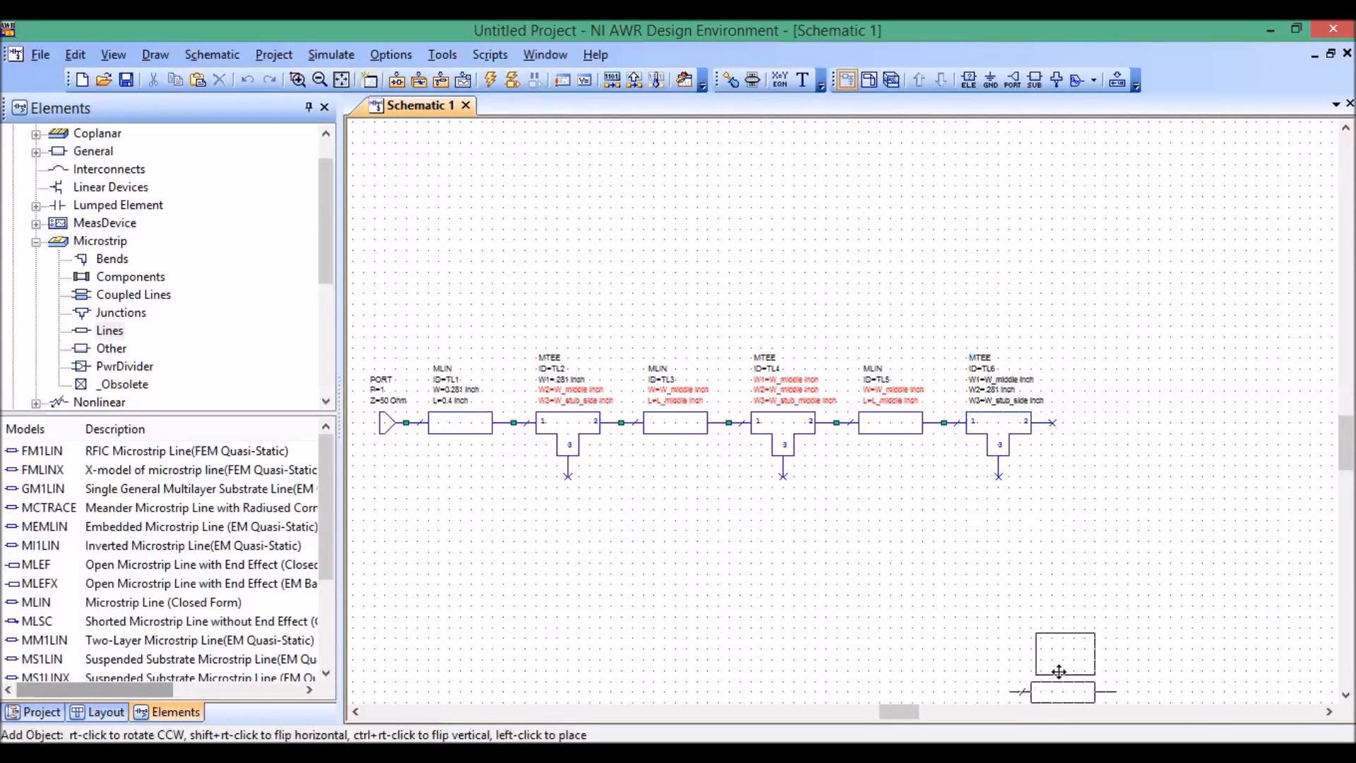
{"action": "left_click", "coordinate": [1106, 408]}
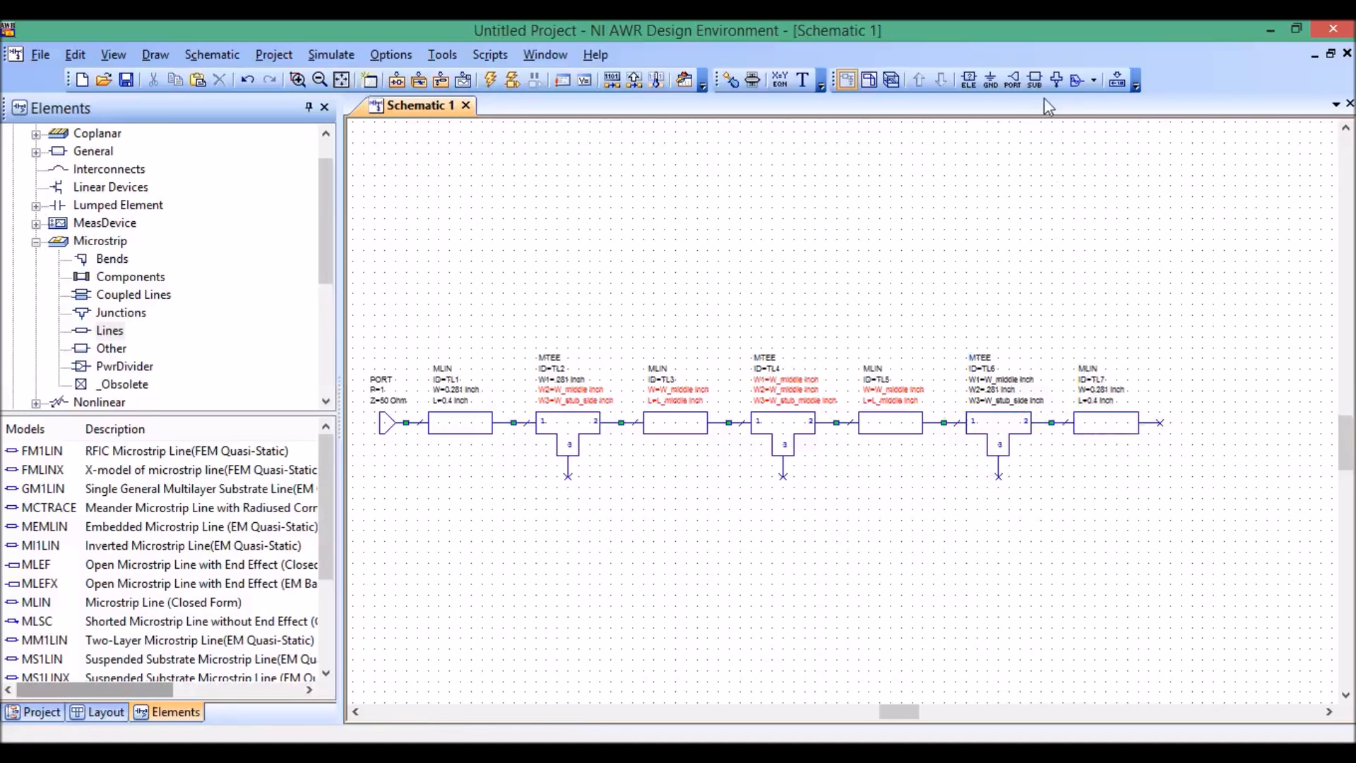
Step: Add a second port, rotated to face the circuit, at the free end of the last MLIN line
{"action": "left_click", "coordinate": [1013, 79]}
{"action": "left_click", "coordinate": [1222, 399]}
{"action": "left_click", "coordinate": [1217, 402]}
{"action": "key", "text": "ctrl+r"}
{"action": "left_click_drag", "start_coordinate": [1215, 408], "coordinate": [1185, 424]}
Step: Place an MLEF open-end microstrip line, rotated vertically, on terminal 3 of the first MTEE junction
{"action": "left_click", "coordinate": [110, 331]}
{"action": "left_click_drag", "start_coordinate": [328, 563], "coordinate": [337, 640]}
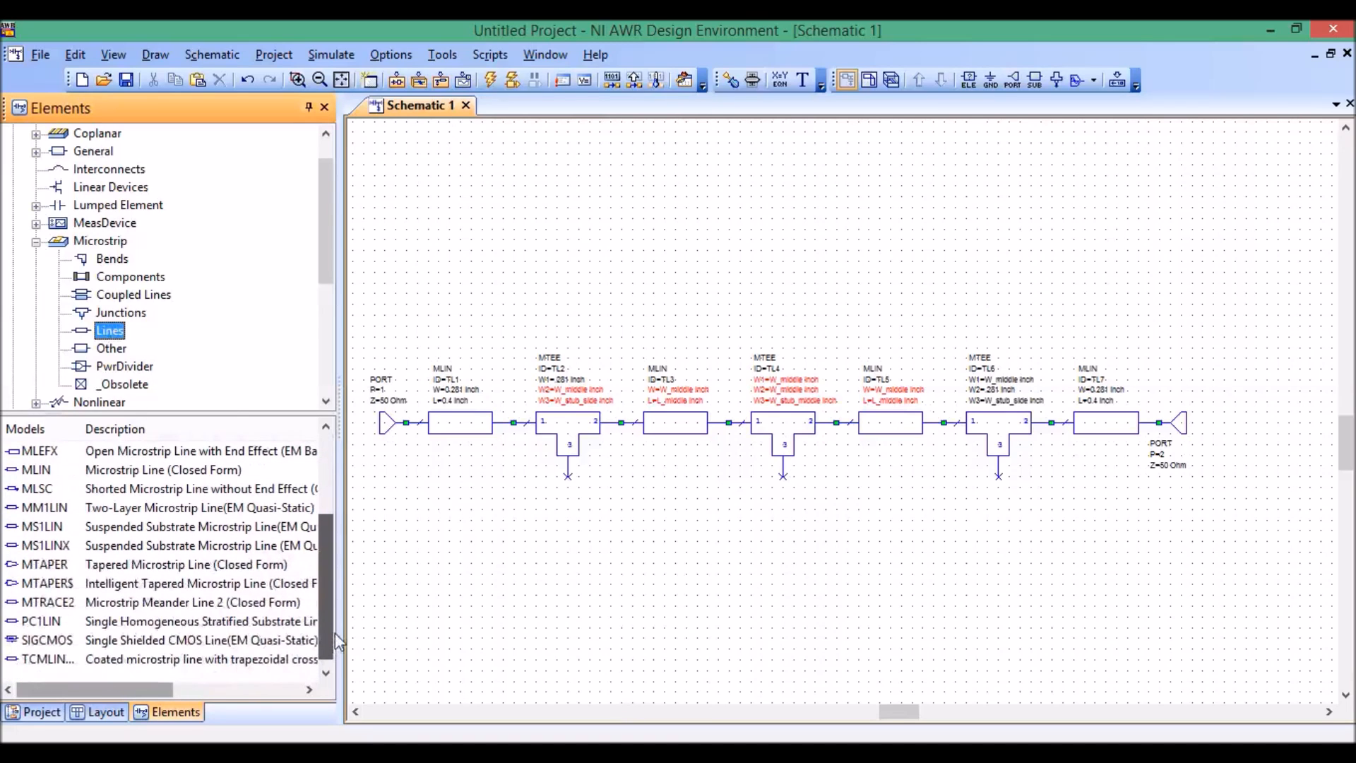
{"action": "scroll", "coordinate": [283, 622], "scroll_direction": "up", "scroll_amount": 1}
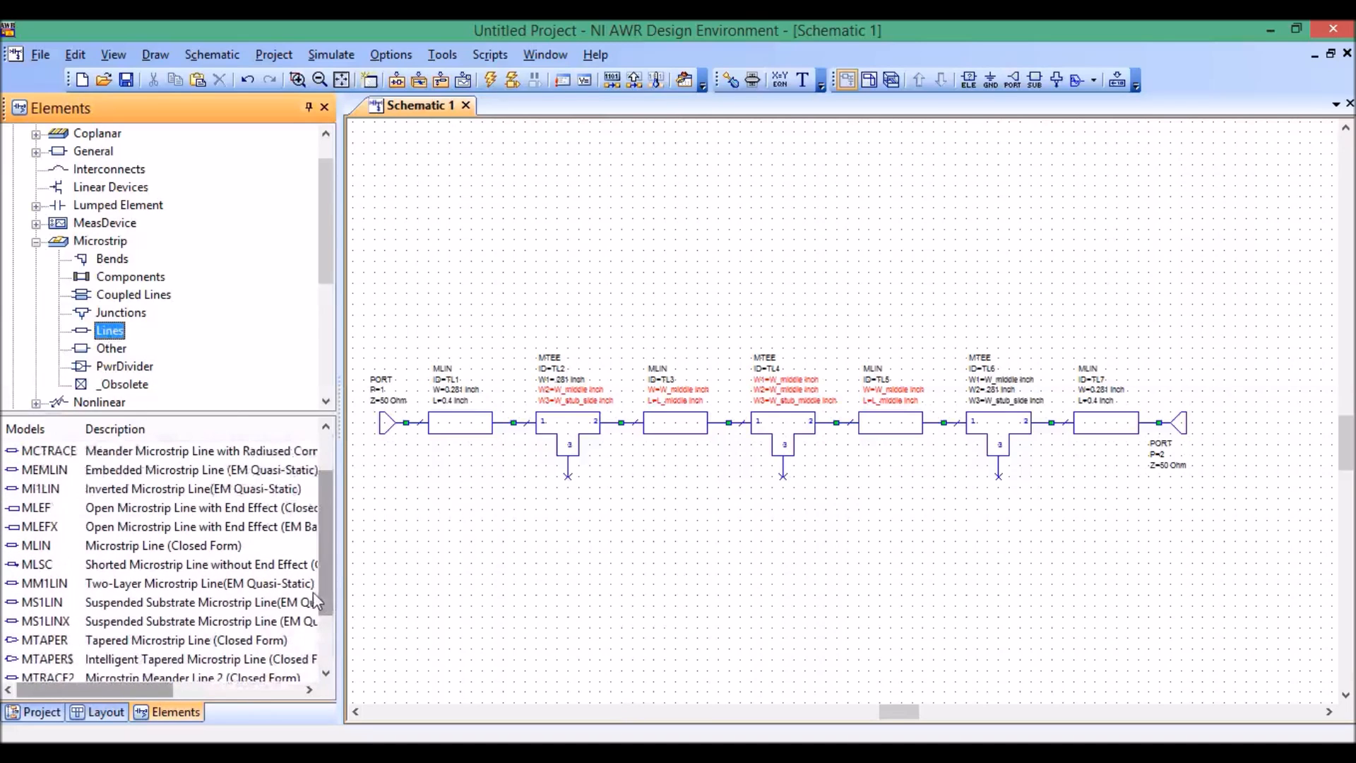
{"action": "left_click", "coordinate": [43, 509]}
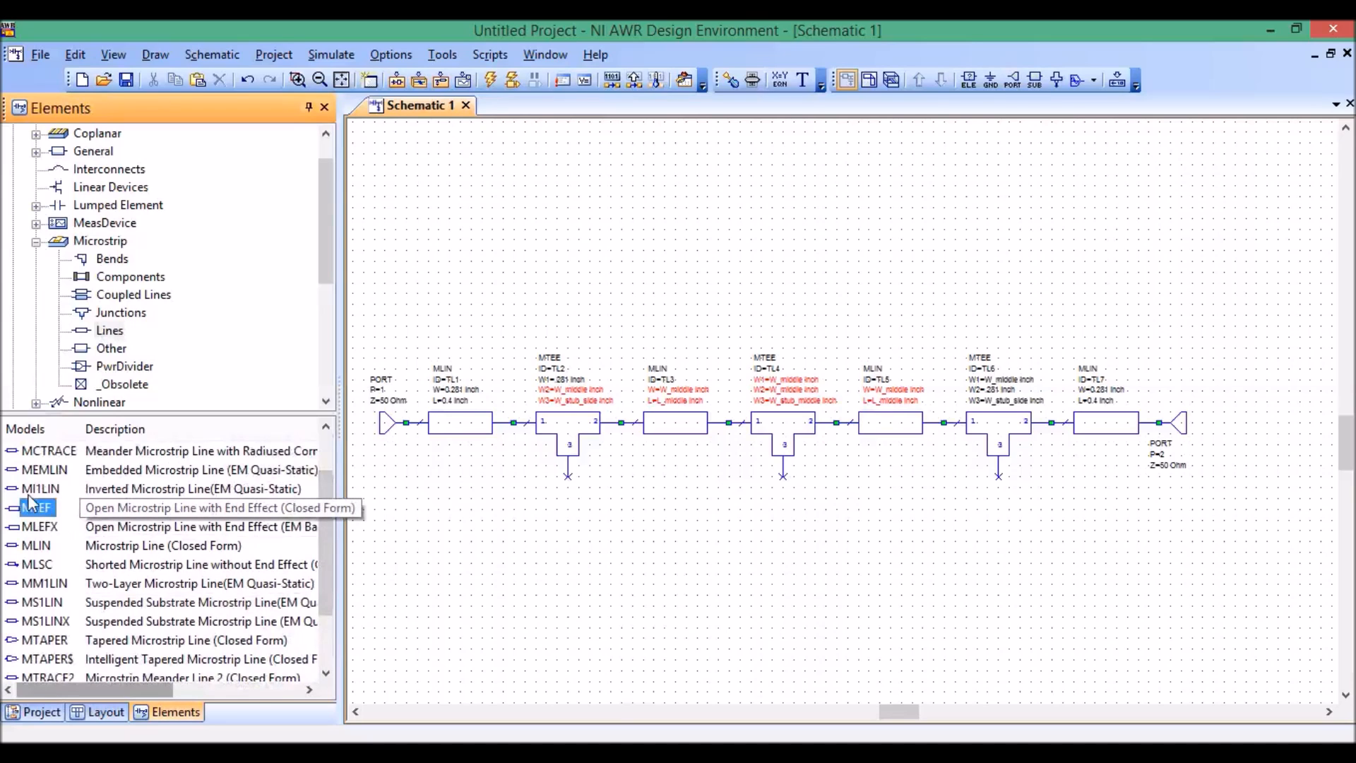
{"action": "left_click_drag", "start_coordinate": [28, 515], "coordinate": [544, 572]}
{"action": "left_click", "coordinate": [557, 581]}
{"action": "key", "text": "ctrl+r"}
{"action": "left_click_drag", "start_coordinate": [558, 586], "coordinate": [550, 613]}
{"action": "left_click_drag", "start_coordinate": [555, 555], "coordinate": [566, 507]}
Step: Set the first MLEF stub's W to W_stub_side and its L to L_stub_side
{"action": "scroll", "coordinate": [583, 569], "scroll_direction": "up", "scroll_amount": 3}
{"action": "left_click", "coordinate": [608, 535]}
{"action": "double_click", "coordinate": [610, 536]}
{"action": "type", "text": "W_stub_side"}
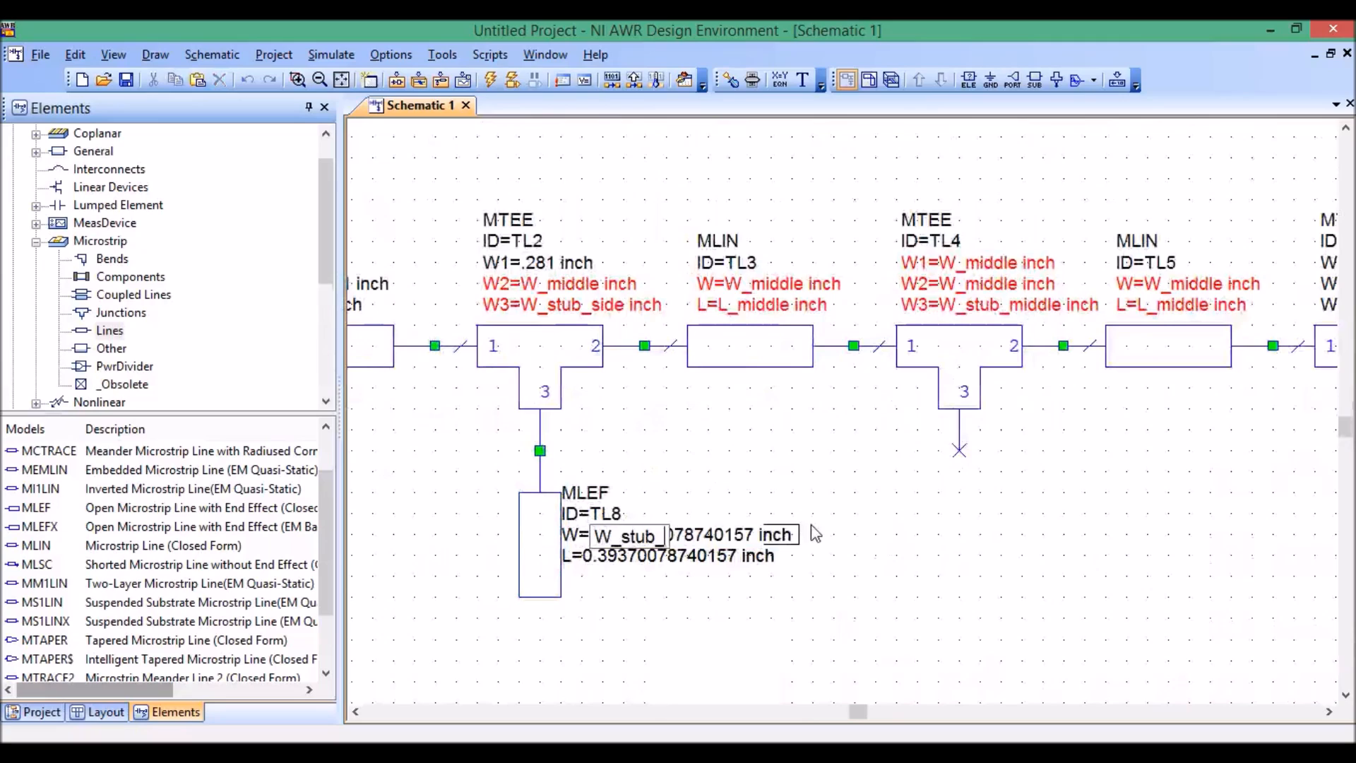
{"action": "key", "text": "Return"}
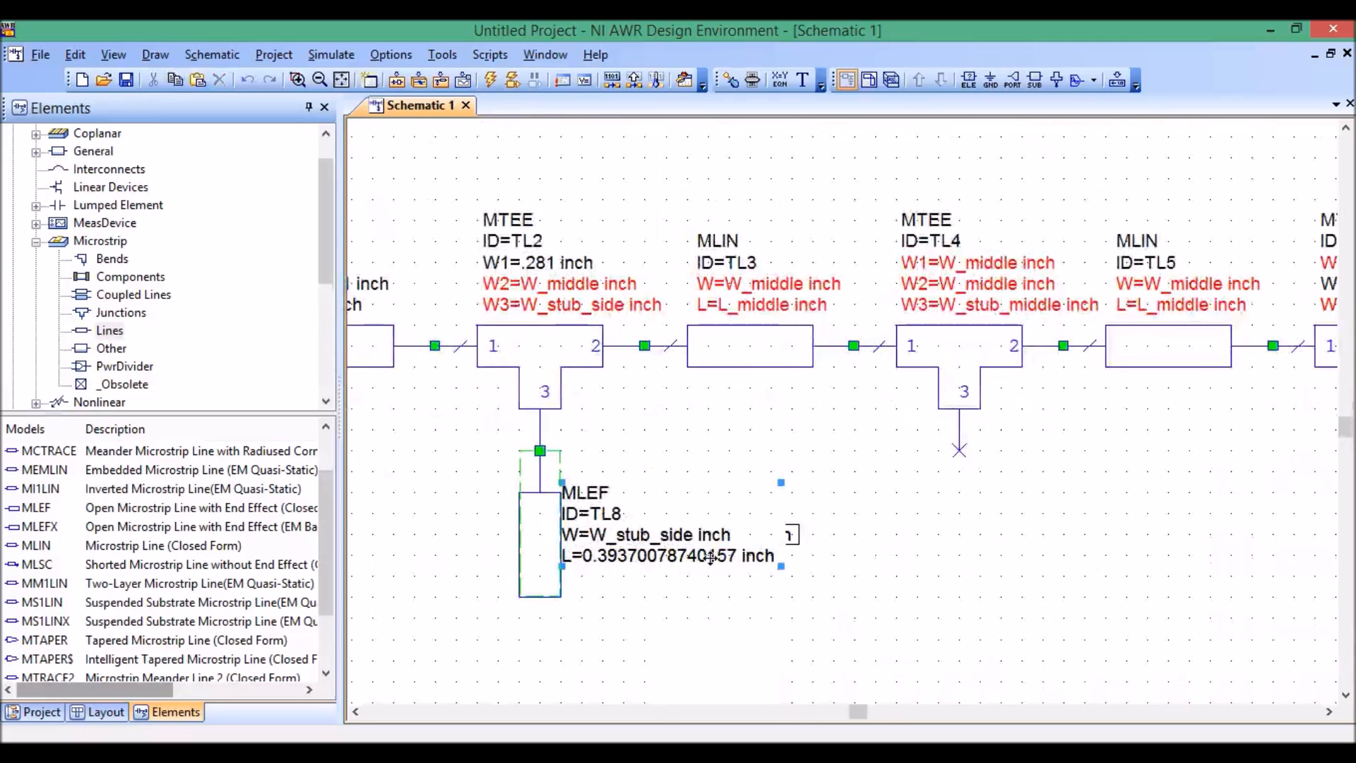
{"action": "double_click", "coordinate": [710, 557]}
{"action": "type", "text": "L_stub_side"}
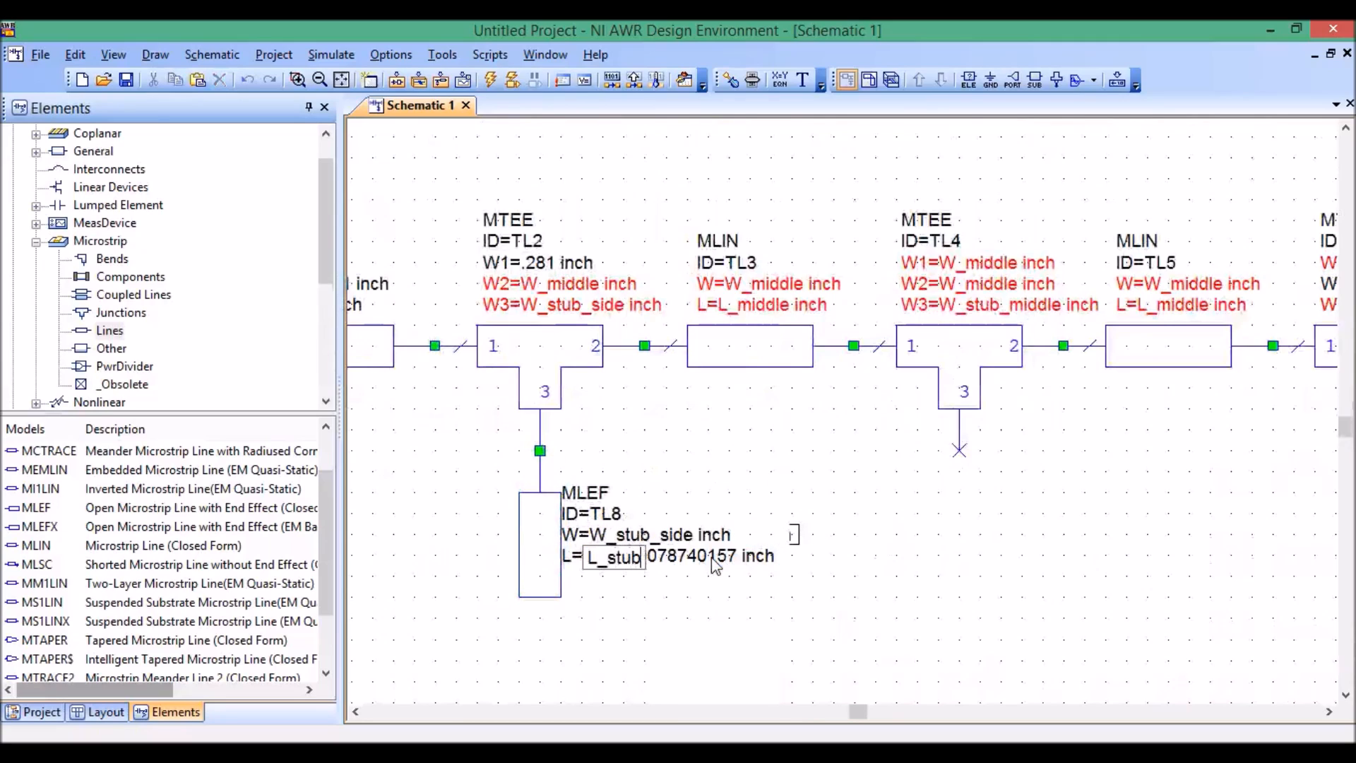
{"action": "key", "text": "Return"}
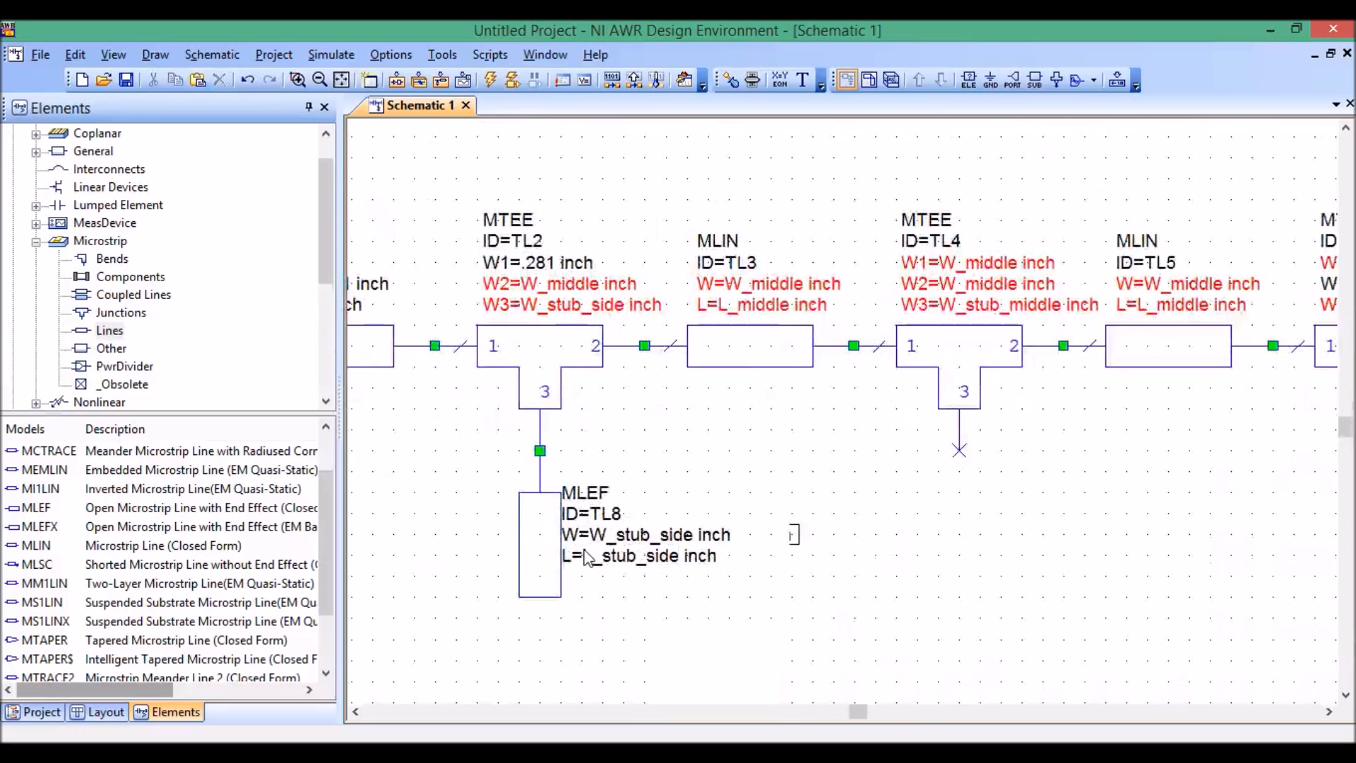
Step: Copy the first MLEF stub and connect the copy to terminal 3 of the third MTEE junction
{"action": "left_click", "coordinate": [541, 541]}
{"action": "scroll", "coordinate": [883, 515], "scroll_direction": "down", "scroll_amount": 4}
{"action": "scroll", "coordinate": [1097, 487], "scroll_direction": "up", "scroll_amount": 1}
{"action": "left_click", "coordinate": [980, 476]}
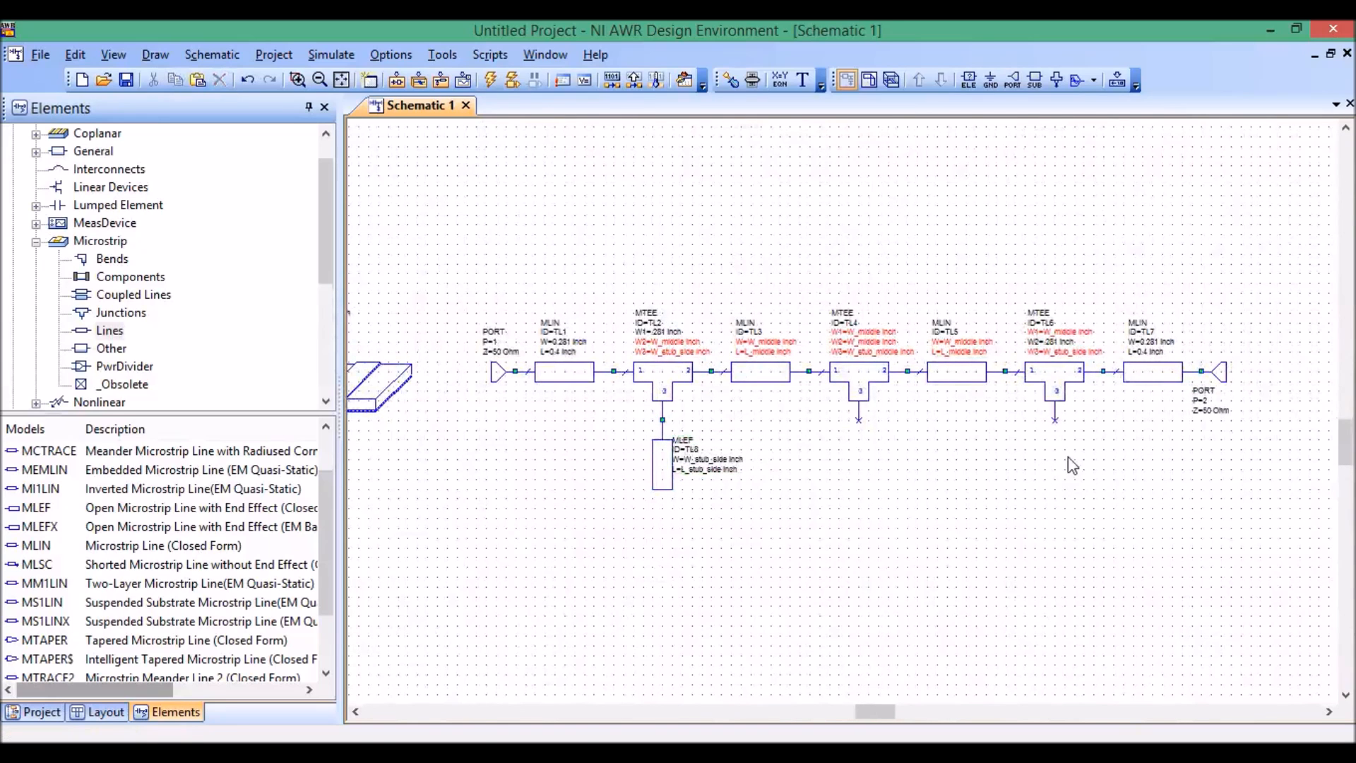
{"action": "key", "text": "ctrl+v"}
{"action": "left_click", "coordinate": [1094, 451]}
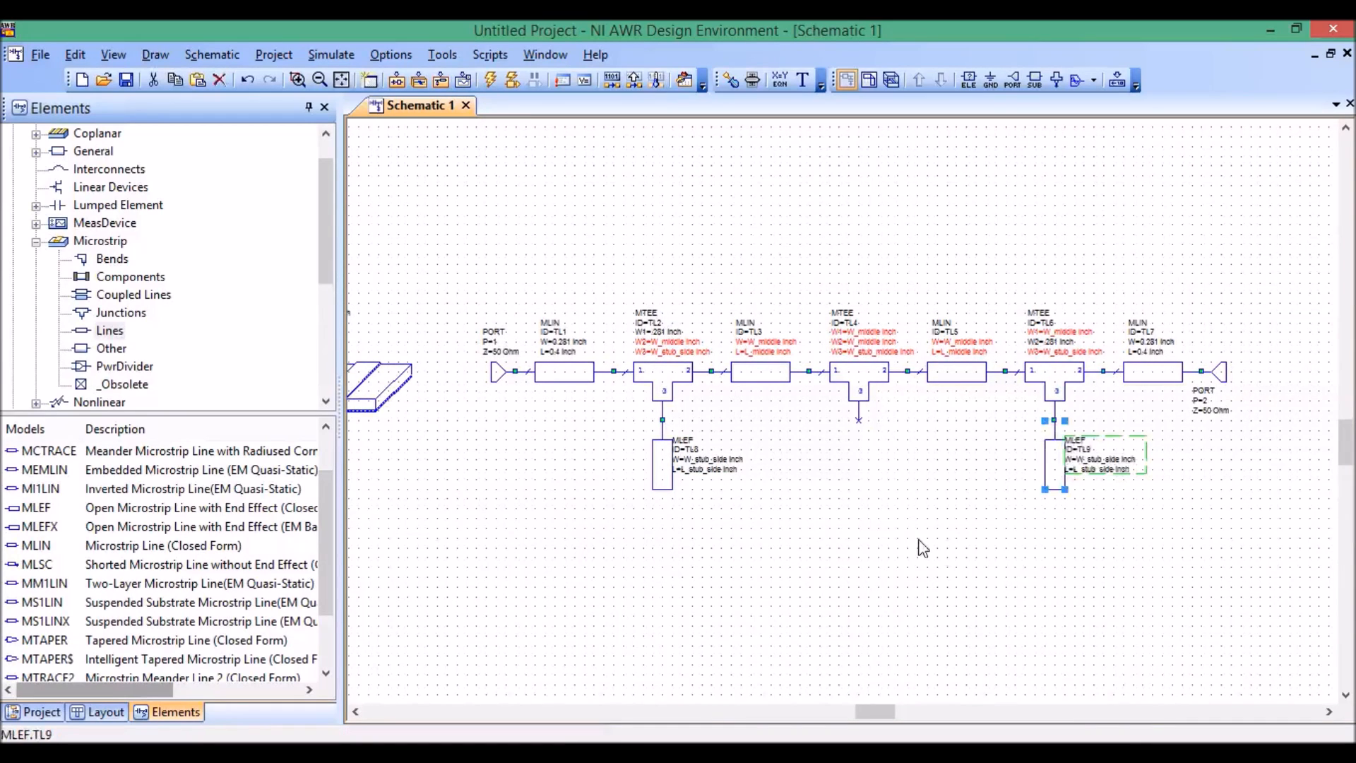
Step: Copy the MLEF stub TL8 and connect the copy to terminal 3 of the middle MTEE junction
{"action": "left_click", "coordinate": [661, 473]}
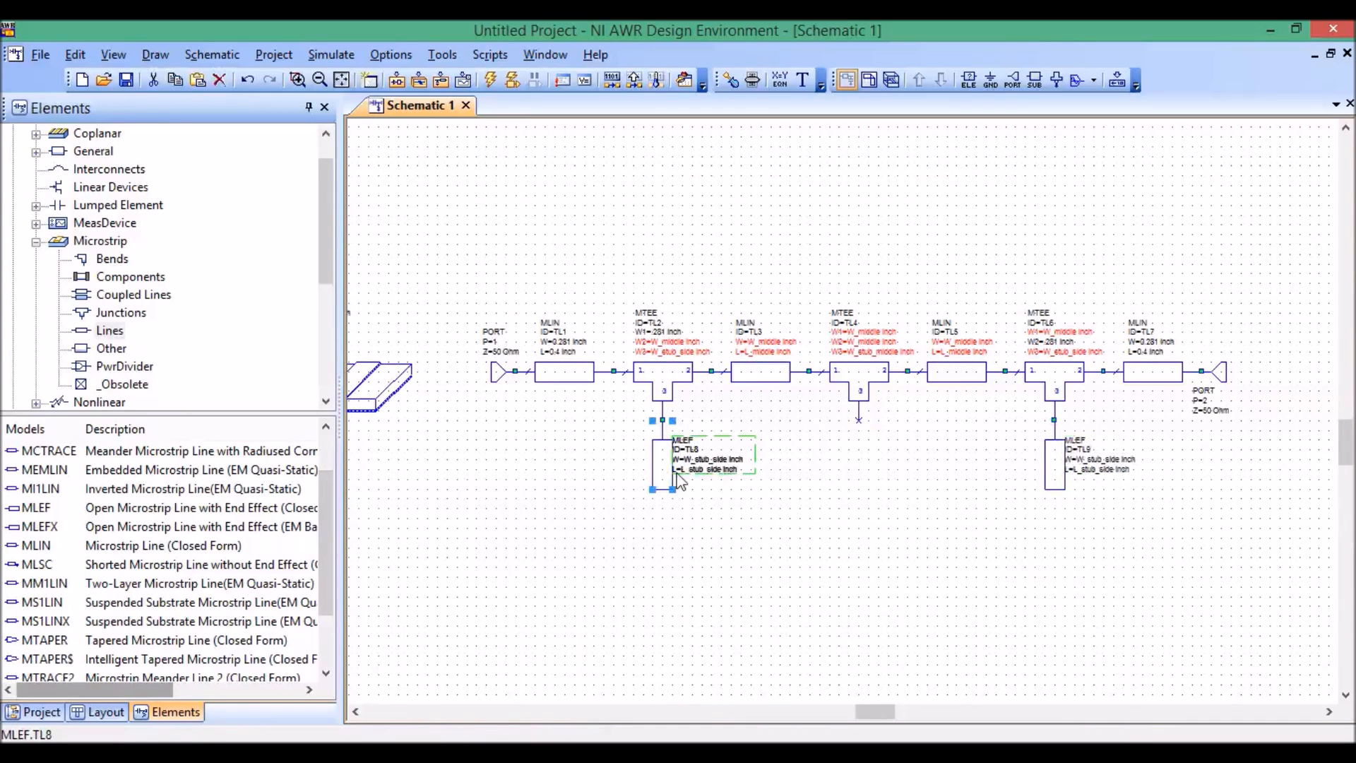
{"action": "key", "text": "ctrl+c"}
{"action": "key", "text": "ctrl+v"}
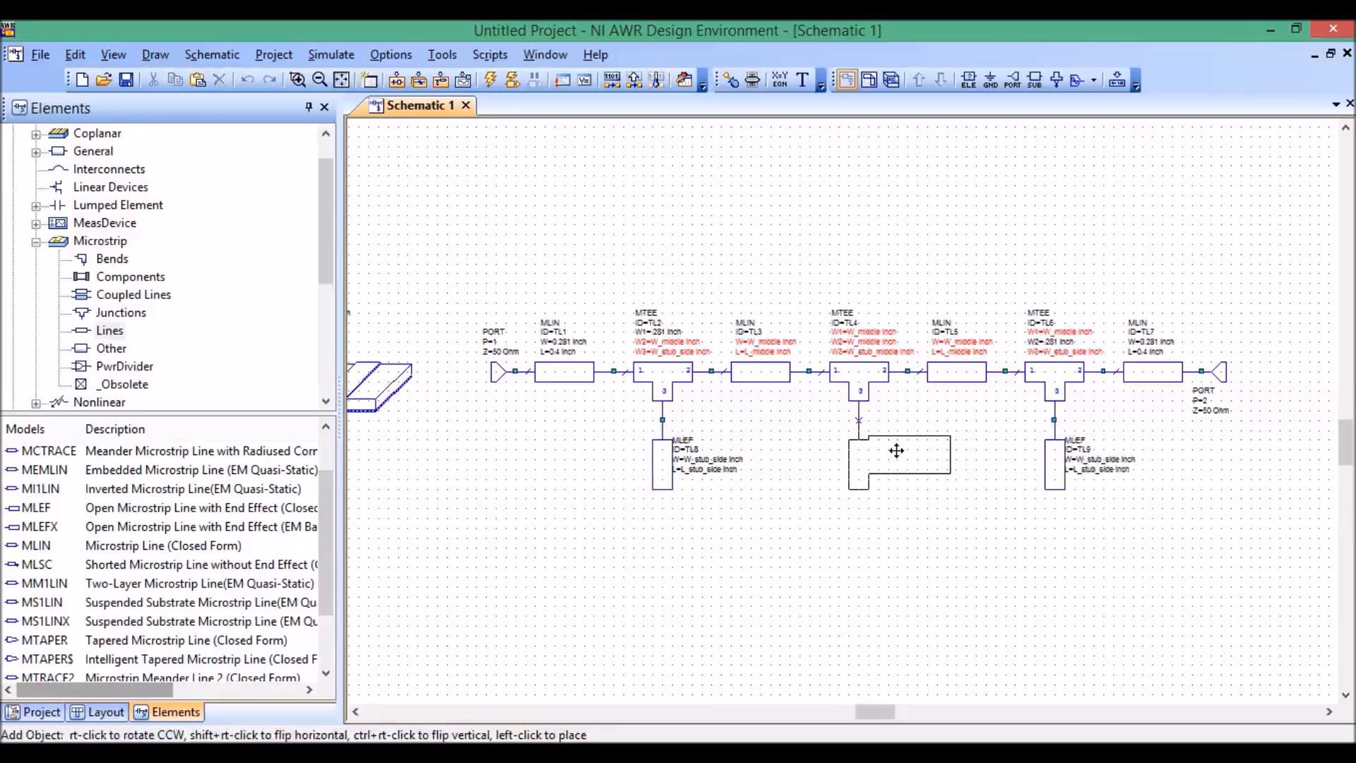
{"action": "left_click", "coordinate": [897, 451]}
Step: Set the middle MLEF stub's W to W_stub_middle and its L to L_stub_middle
{"action": "scroll", "coordinate": [904, 488], "scroll_direction": "up", "scroll_amount": 3}
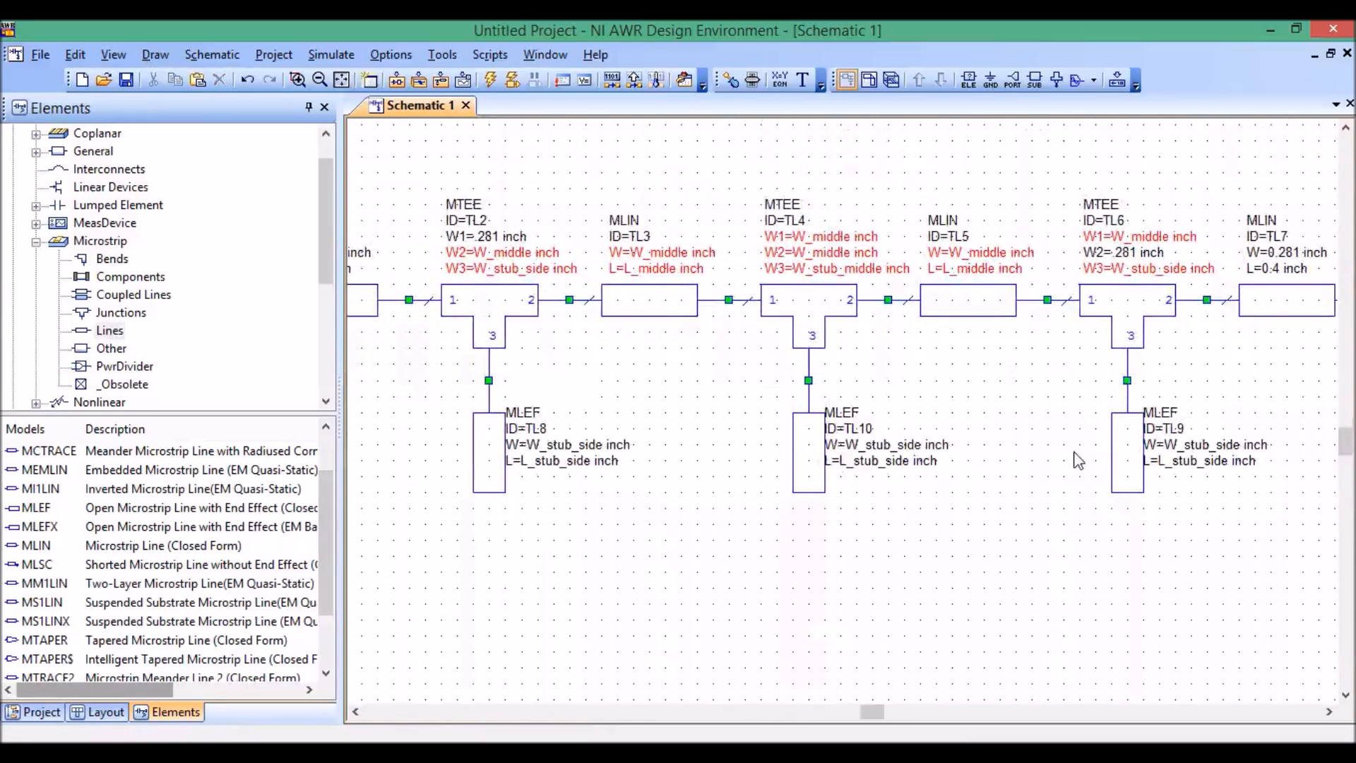
{"action": "scroll", "coordinate": [897, 452], "scroll_direction": "up", "scroll_amount": 2}
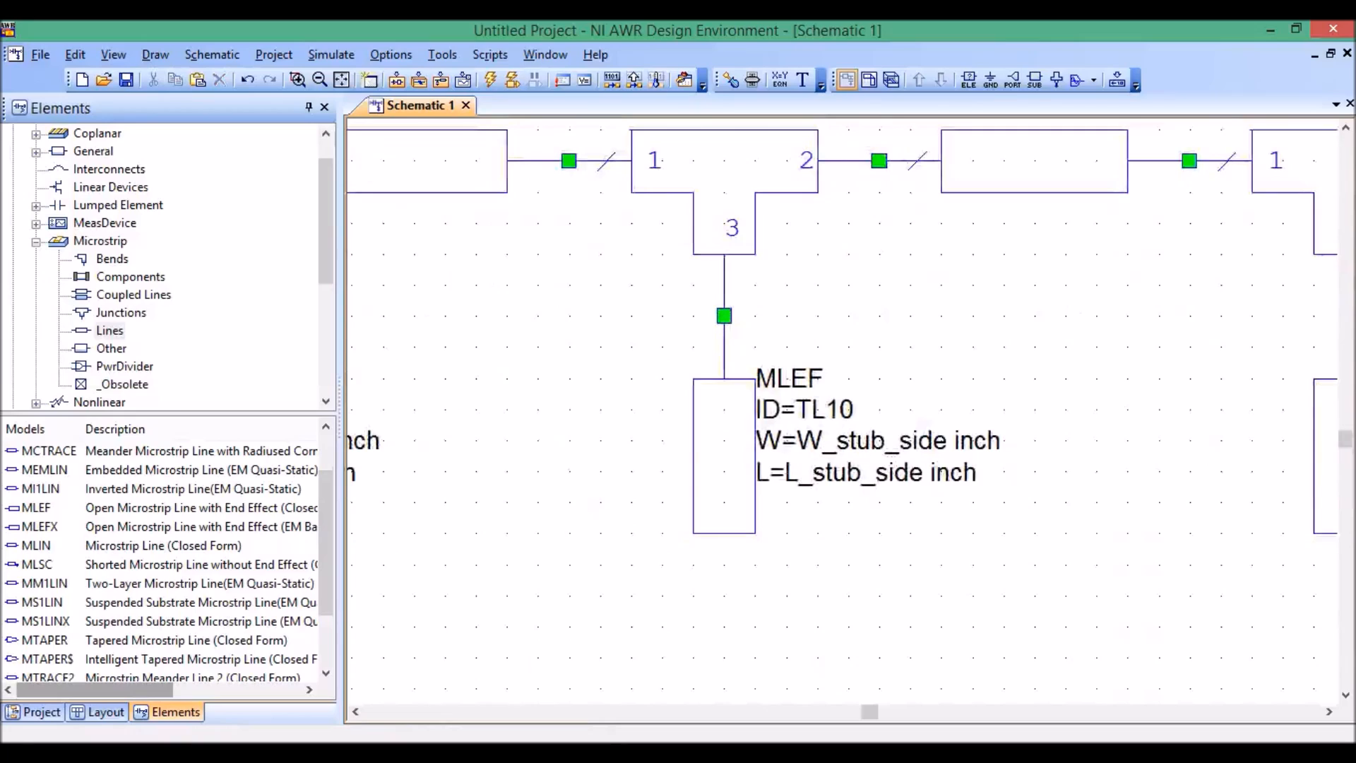
{"action": "double_click", "coordinate": [919, 444]}
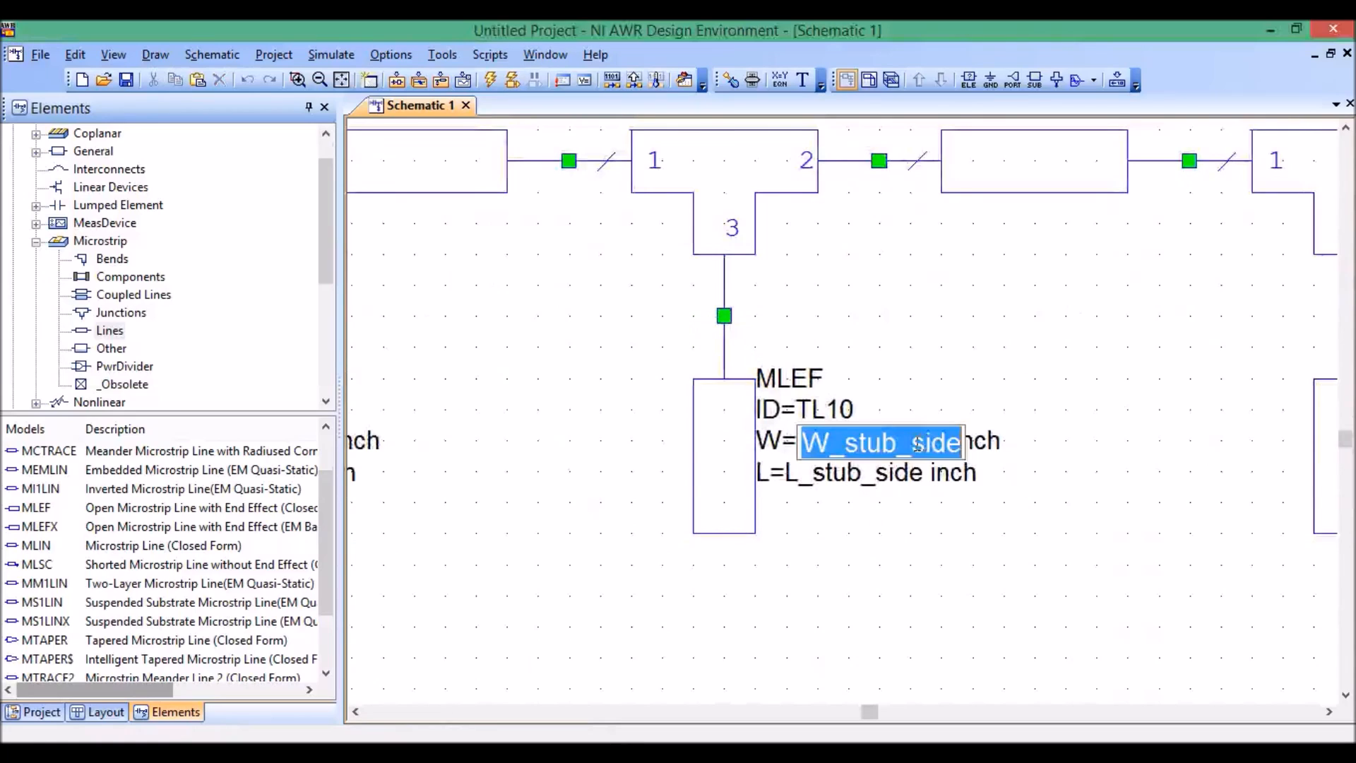
{"action": "left_click_drag", "start_coordinate": [918, 443], "coordinate": [1062, 451]}
{"action": "type", "text": "middle"}
{"action": "key", "text": "Return"}
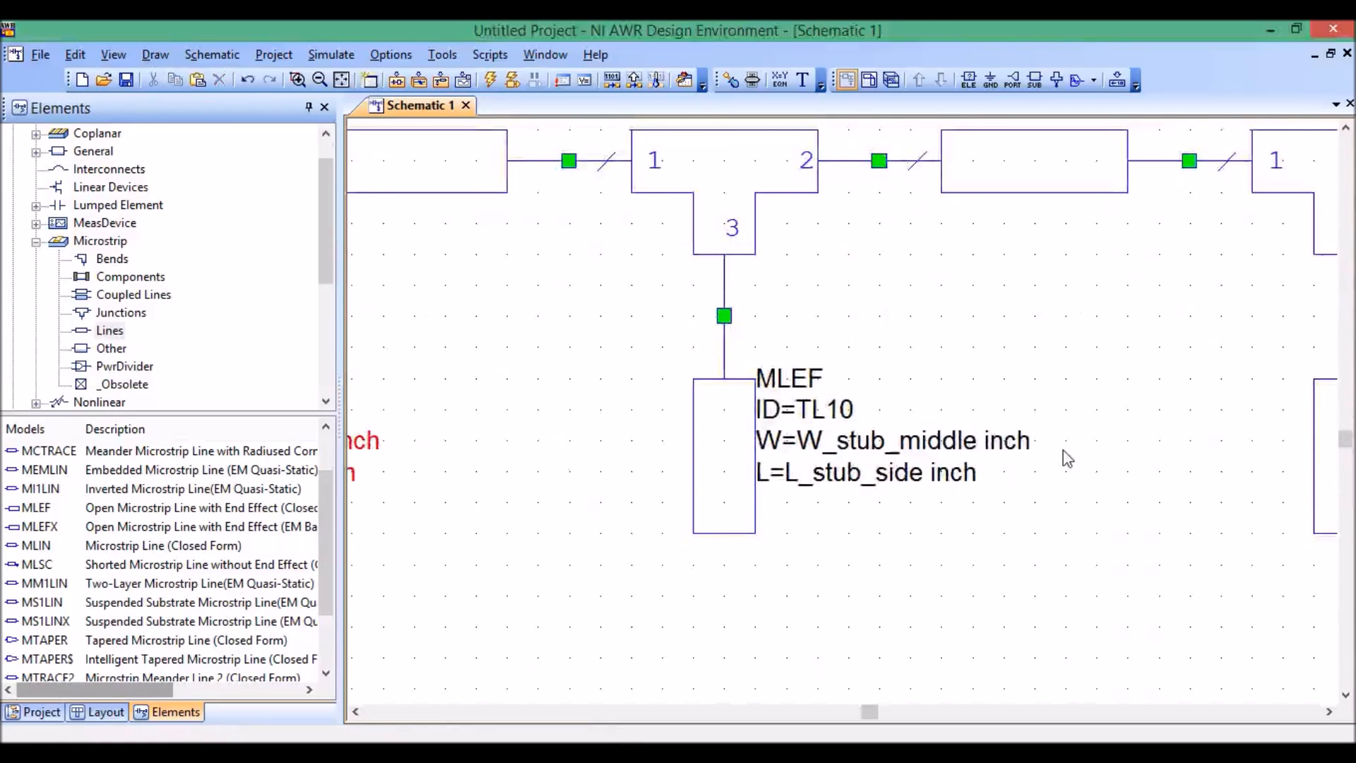
{"action": "double_click", "coordinate": [908, 474]}
{"action": "left_click_drag", "start_coordinate": [883, 474], "coordinate": [1170, 507]}
{"action": "type", "text": "middle"}
{"action": "key", "text": "Return"}
{"action": "scroll", "coordinate": [874, 420], "scroll_direction": "down", "scroll_amount": 3}
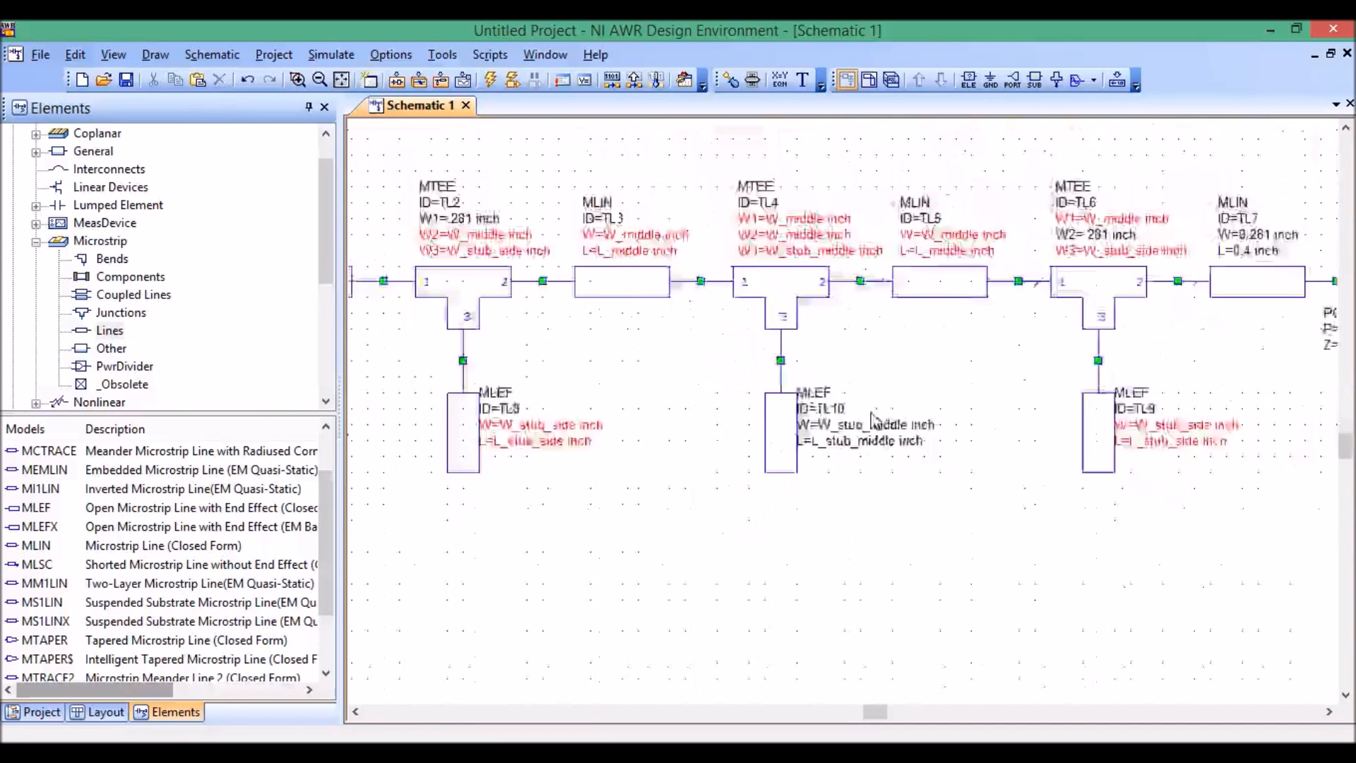
Step: Add the equation W_middle=.147 in the empty area below the first MLIN line
{"action": "scroll", "coordinate": [874, 420], "scroll_direction": "down", "scroll_amount": 2}
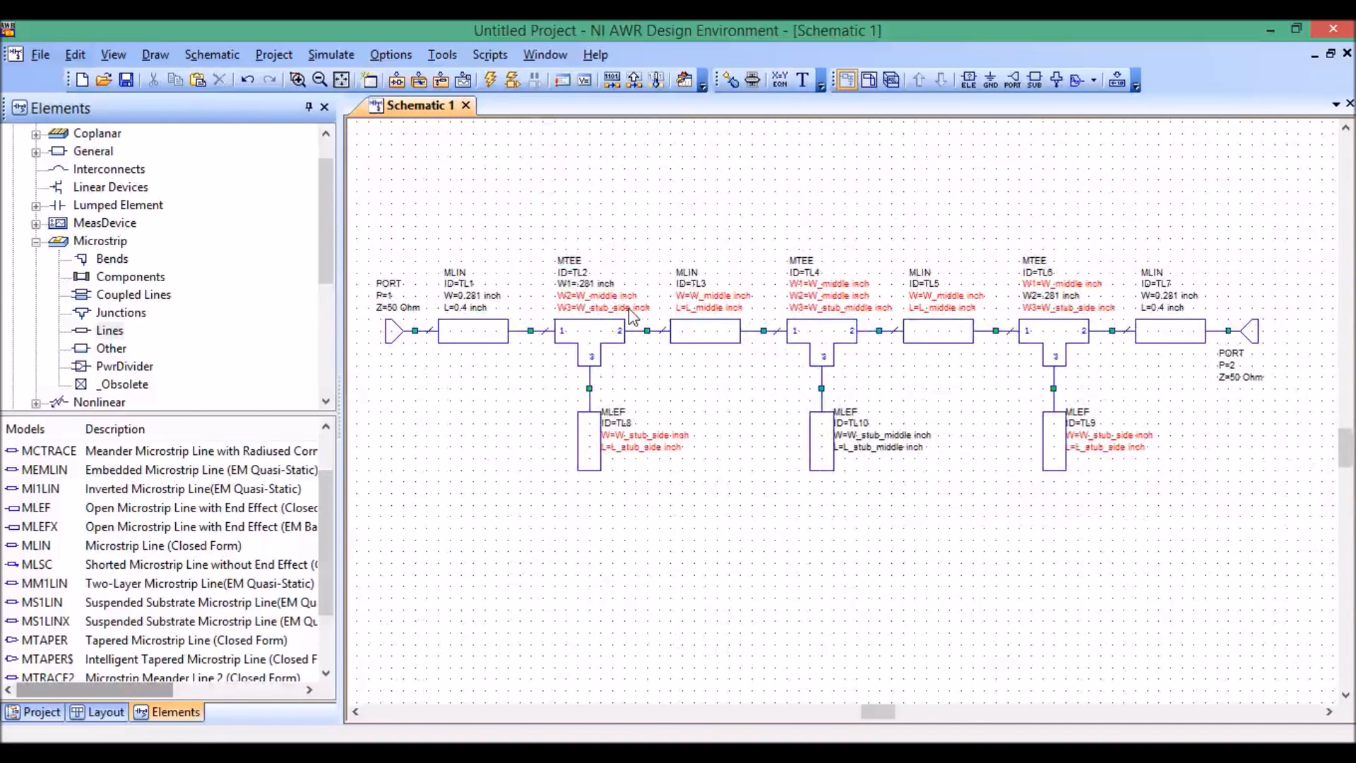
{"action": "scroll", "coordinate": [431, 400], "scroll_direction": "up", "scroll_amount": 1}
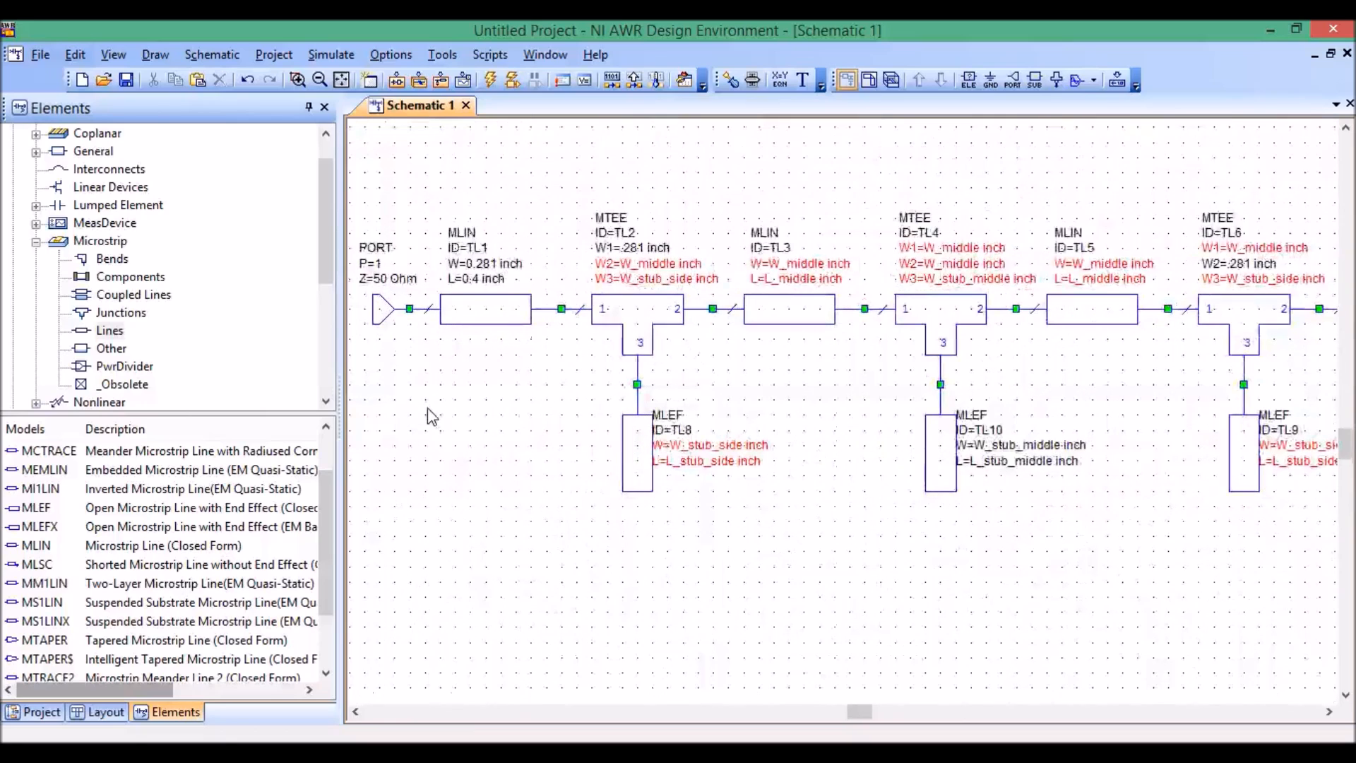
{"action": "left_click", "coordinate": [781, 81]}
{"action": "left_click", "coordinate": [427, 423]}
{"action": "type", "text": "W_middle"}
{"action": "type", "text": "=.1"}
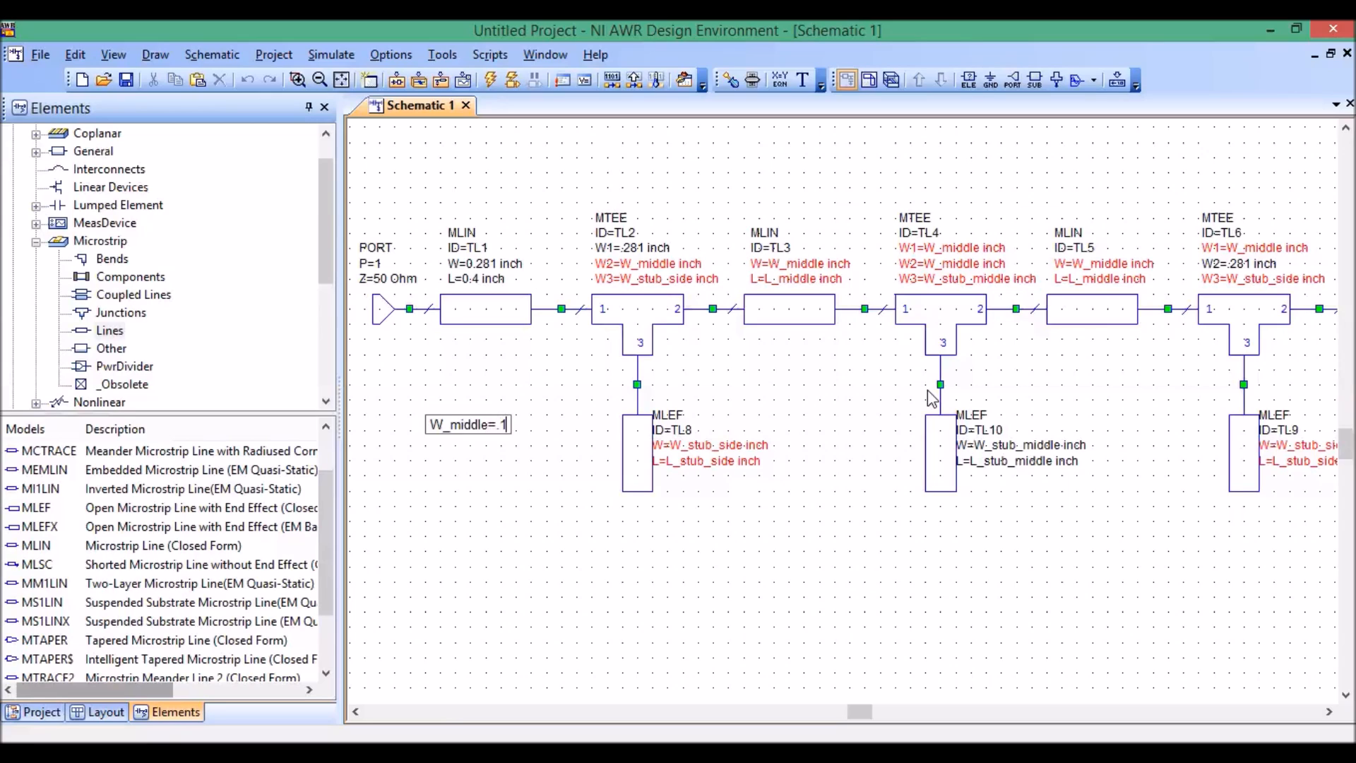
{"action": "type", "text": "47"}
{"action": "key", "text": "Return"}
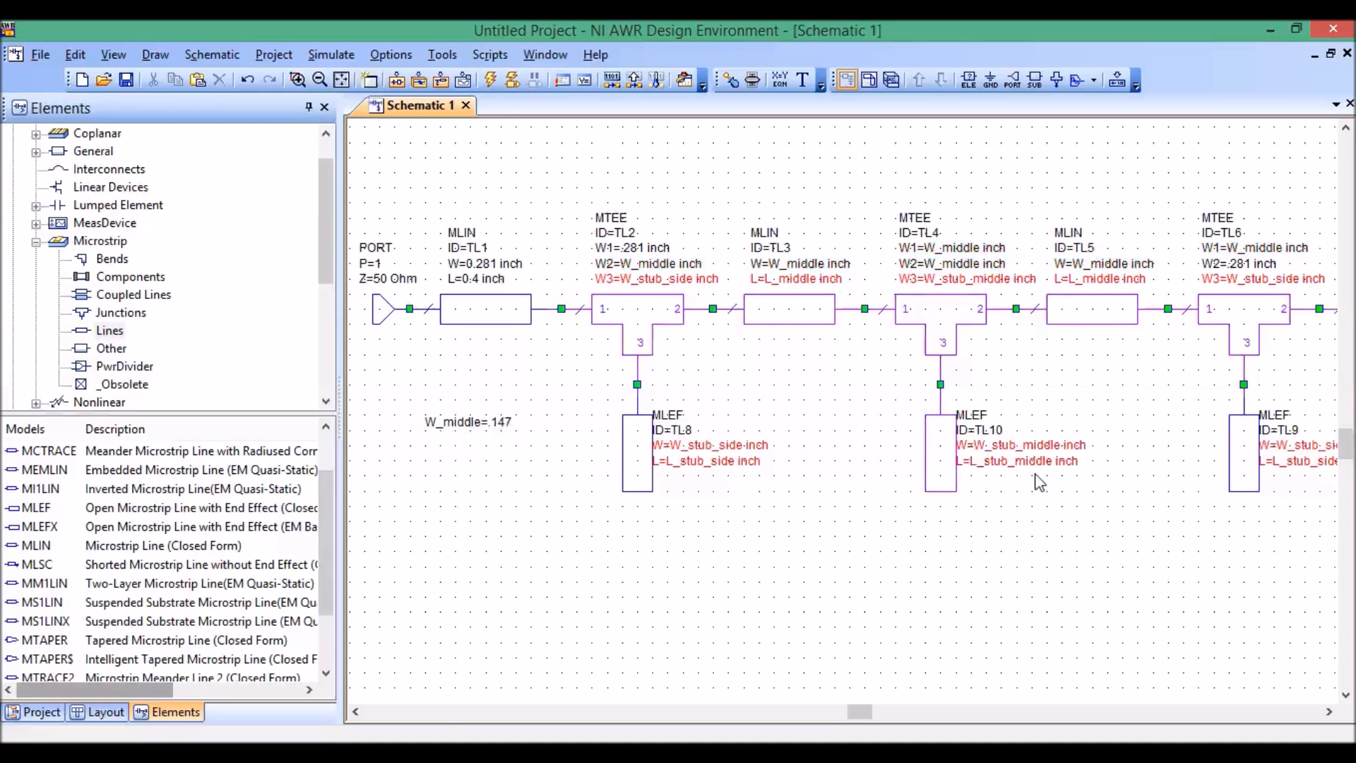
Step: Shift the W_middle equation away from the first stub and paste two copies of it underneath
{"action": "left_click_drag", "start_coordinate": [471, 422], "coordinate": [426, 421]}
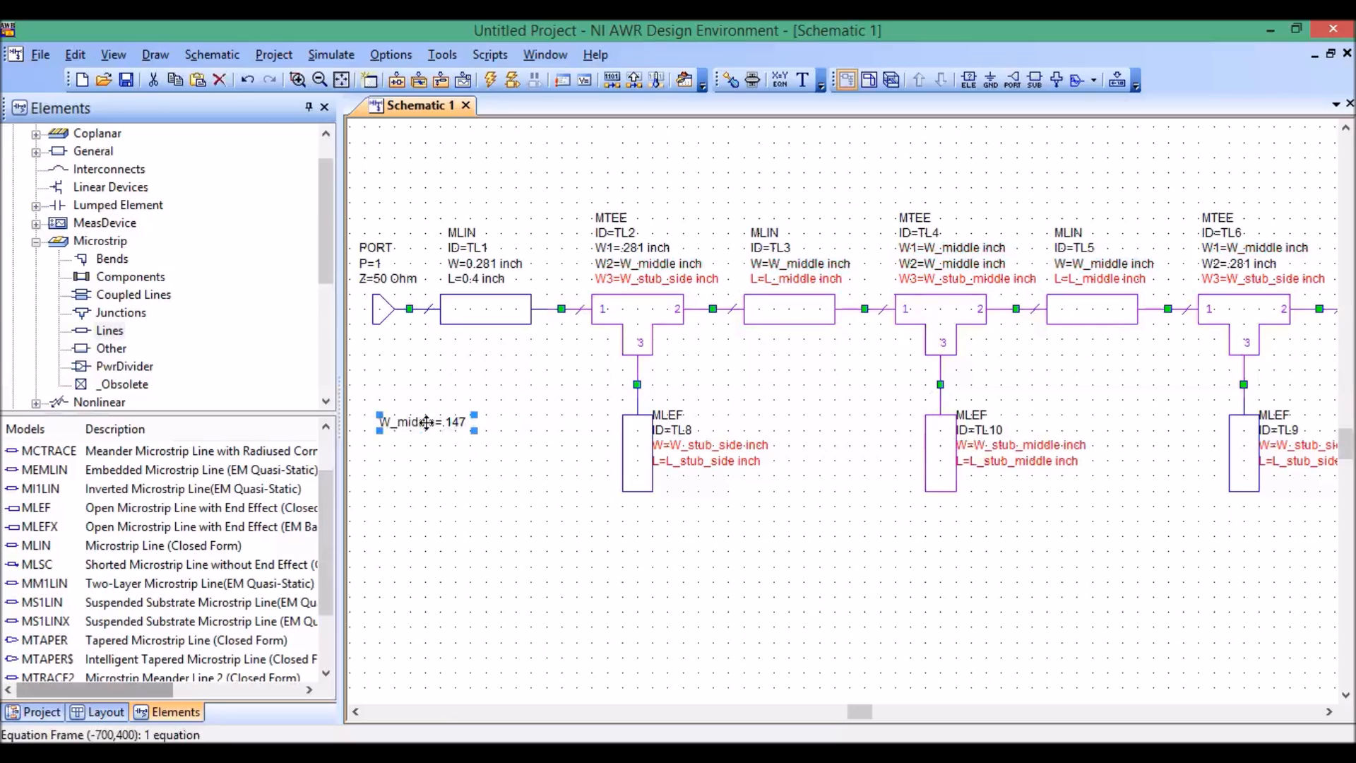
{"action": "key", "text": "ctrl+c"}
{"action": "key", "text": "ctrl+v"}
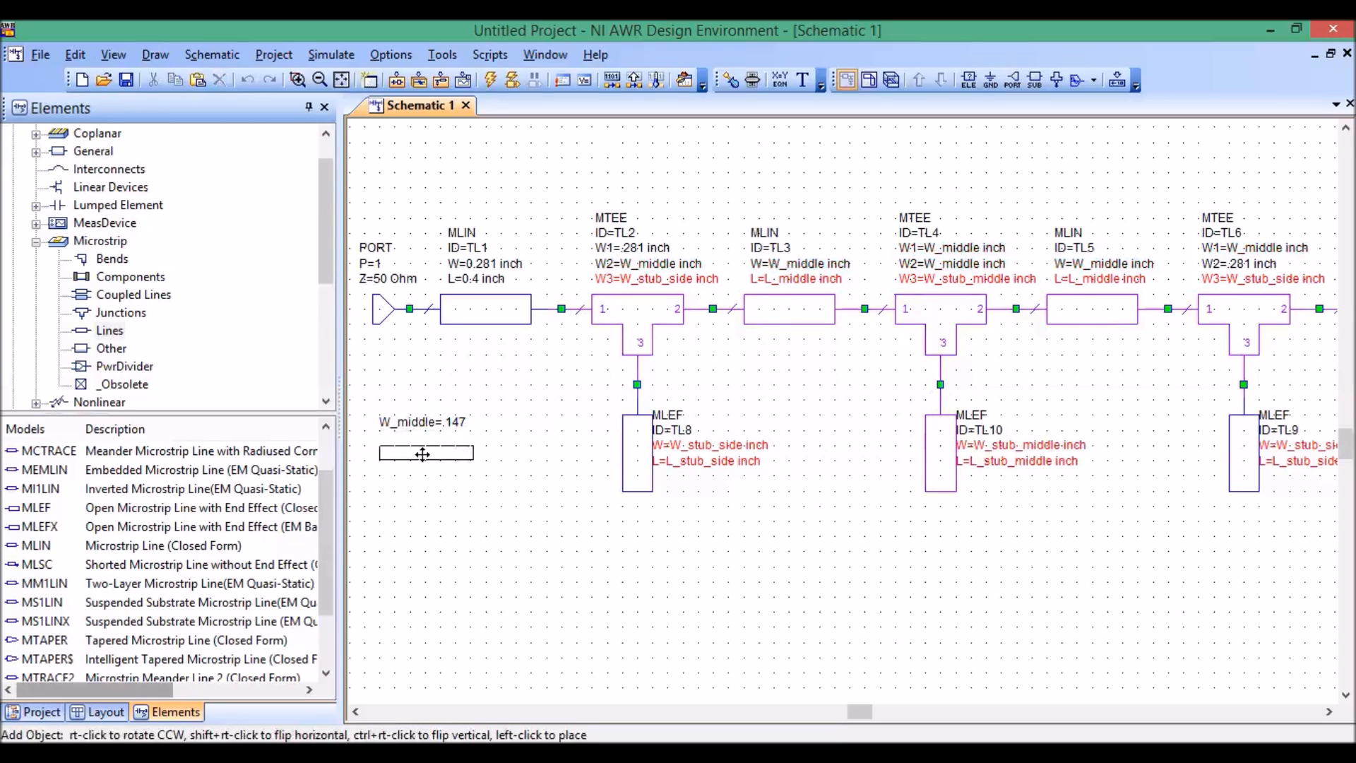
{"action": "left_click", "coordinate": [426, 452]}
{"action": "key", "text": "ctrl+v"}
{"action": "left_click", "coordinate": [410, 482]}
{"action": "left_click", "coordinate": [436, 510]}
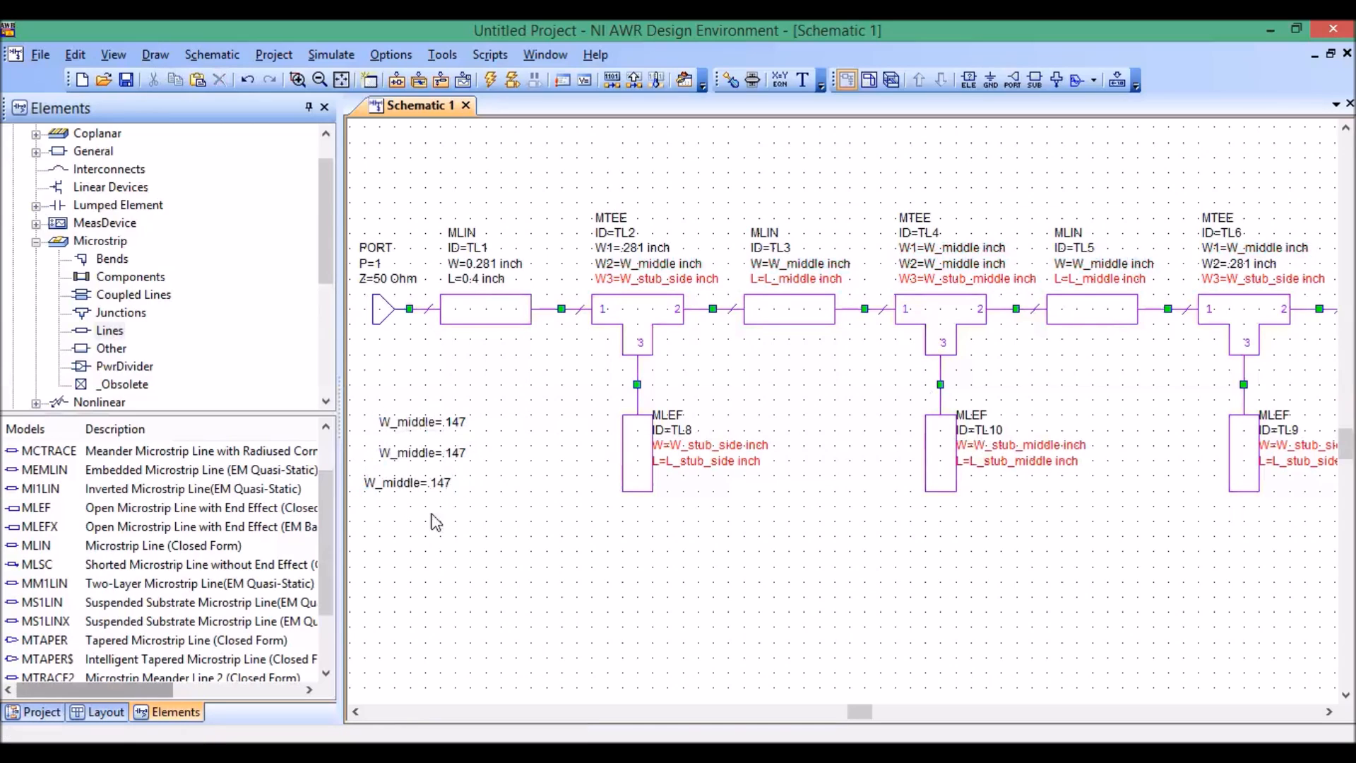
Step: Change the first copied equation to W_stub_side=.047
{"action": "double_click", "coordinate": [414, 455]}
{"action": "left_click_drag", "start_coordinate": [397, 456], "coordinate": [446, 456]}
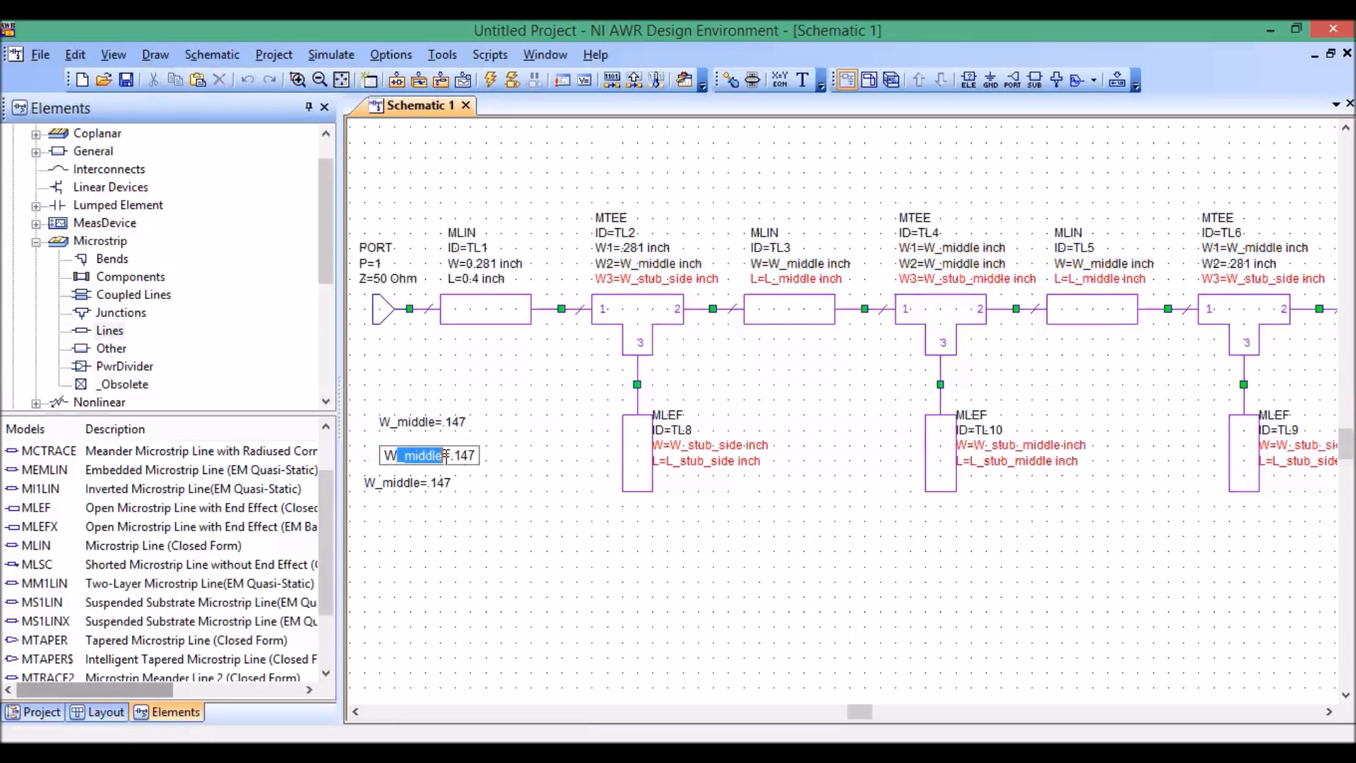
{"action": "type", "text": "_stub_s"}
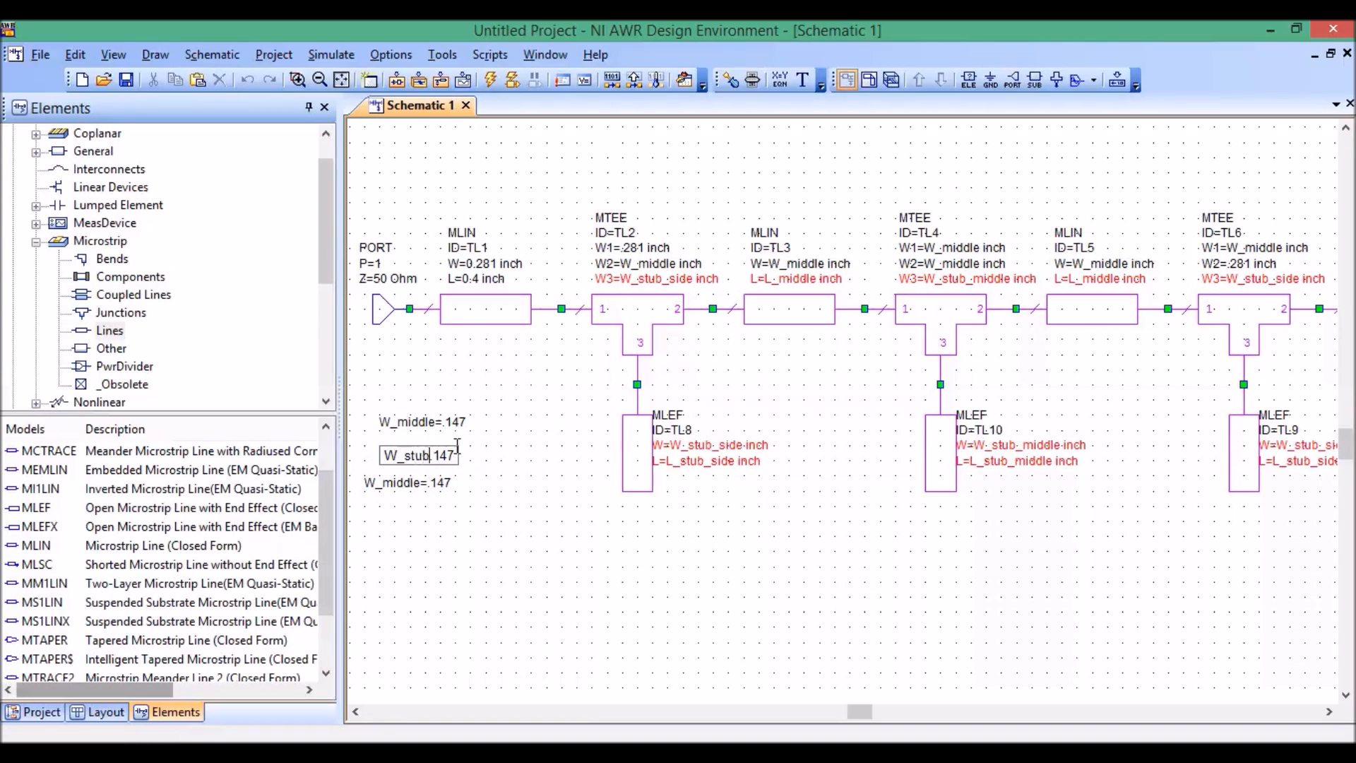
{"action": "type", "text": "ide"}
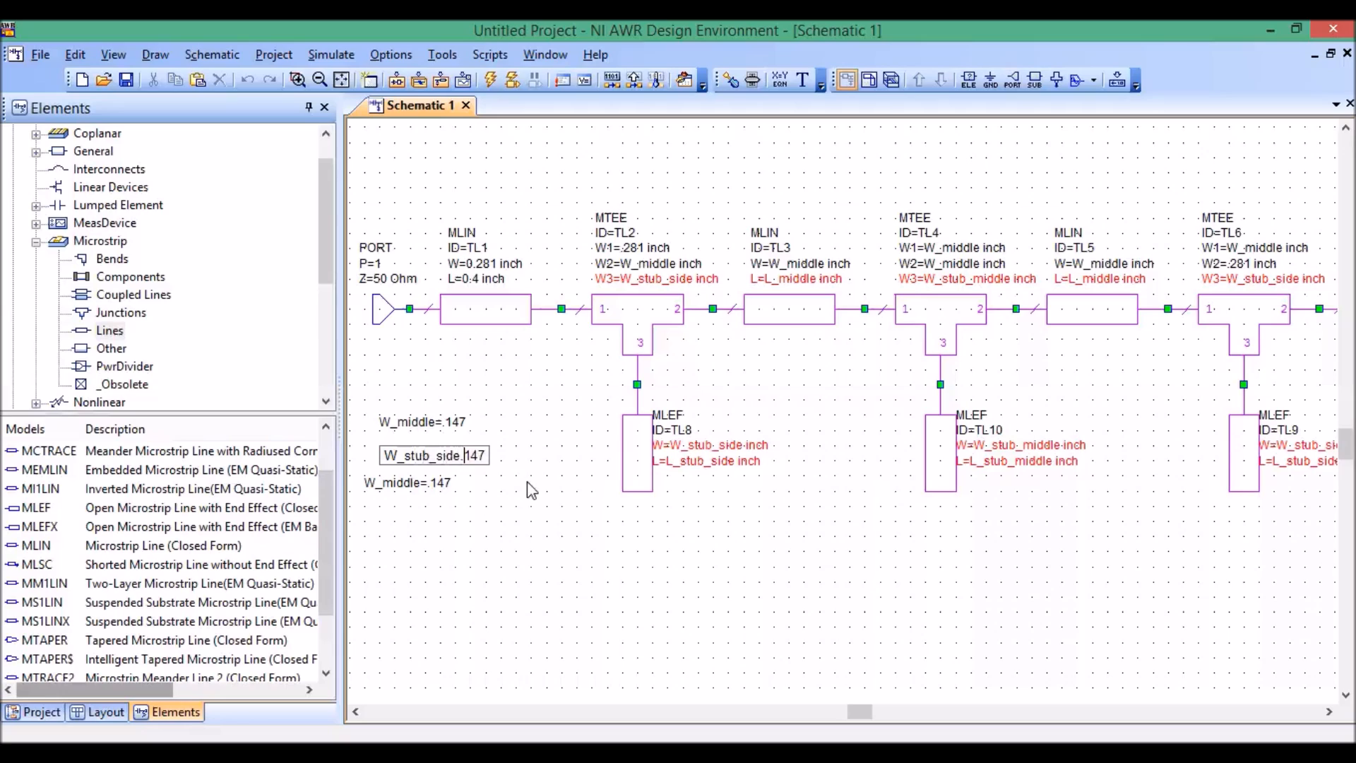
{"action": "key", "text": "BackSpace"}
{"action": "type", "text": "0"}
{"action": "type", "text": "="}
{"action": "left_click", "coordinate": [528, 483]}
Step: Change the second copied equation to W_stub_middle=.138
{"action": "double_click", "coordinate": [407, 484]}
{"action": "left_click_drag", "start_coordinate": [388, 484], "coordinate": [430, 494]}
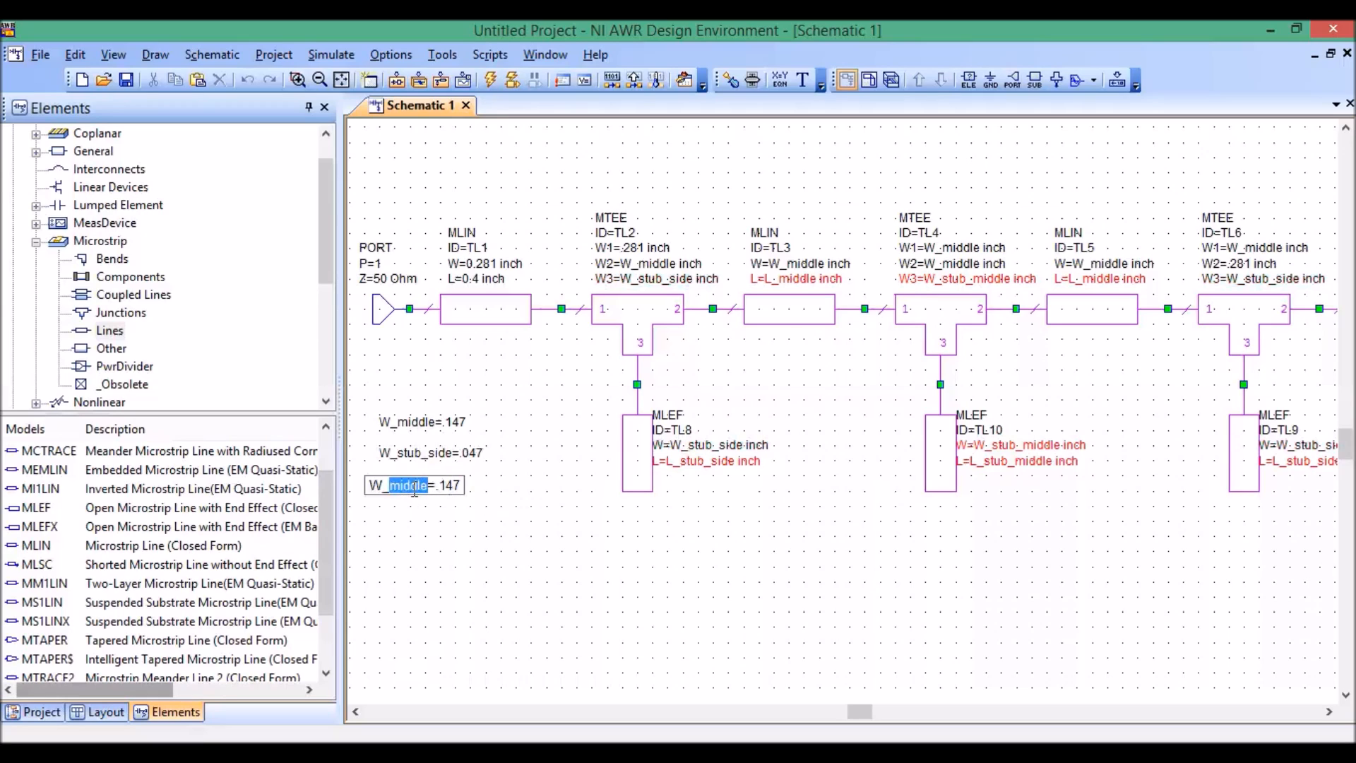
{"action": "type", "text": "stub_"}
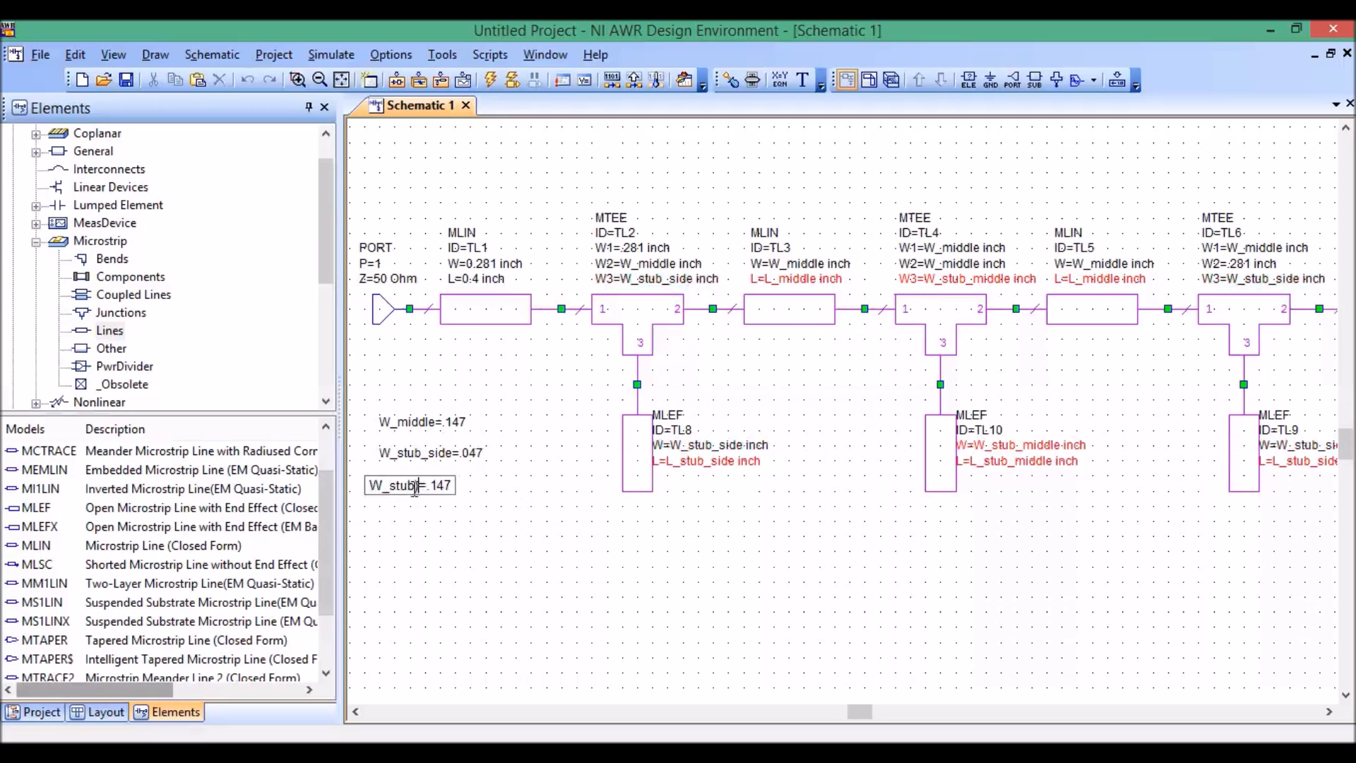
{"action": "type", "text": "middle=.1"}
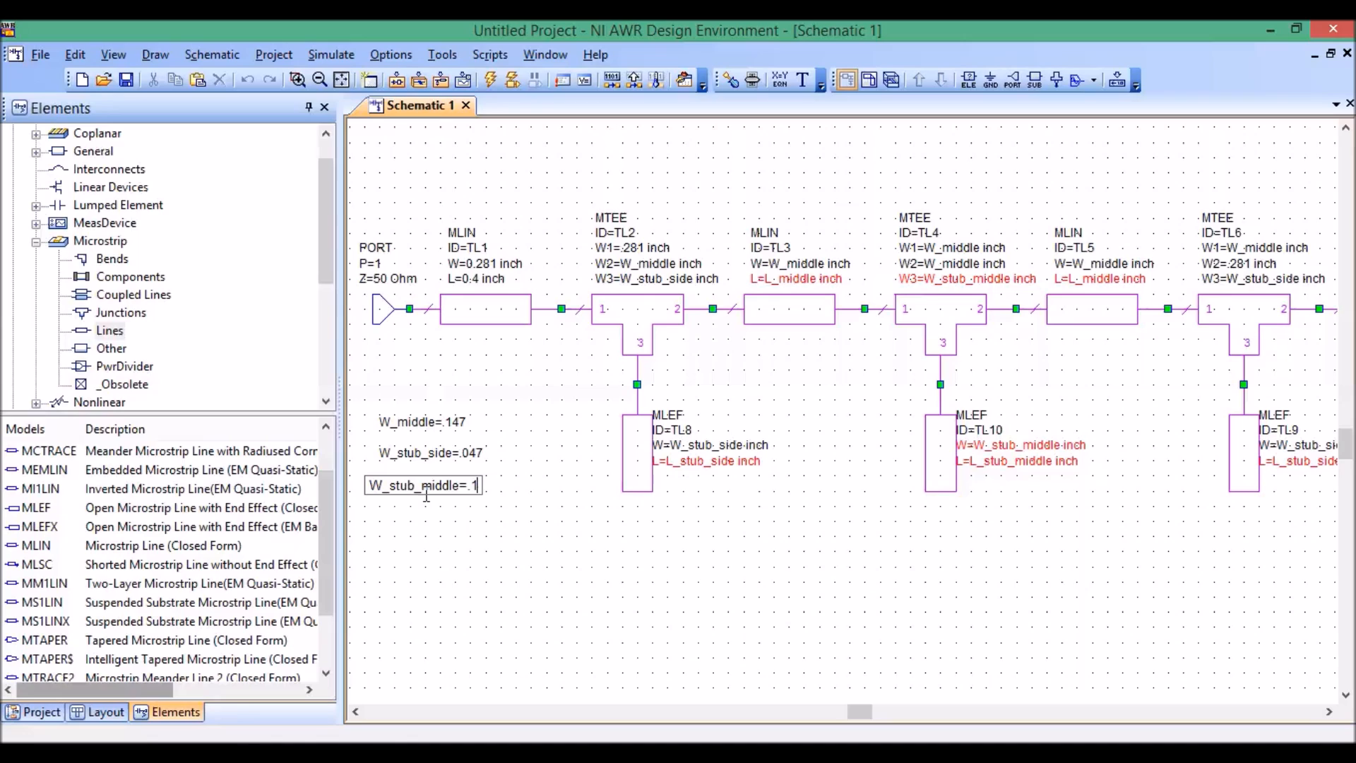
{"action": "type", "text": "38"}
{"action": "key", "text": "Return"}
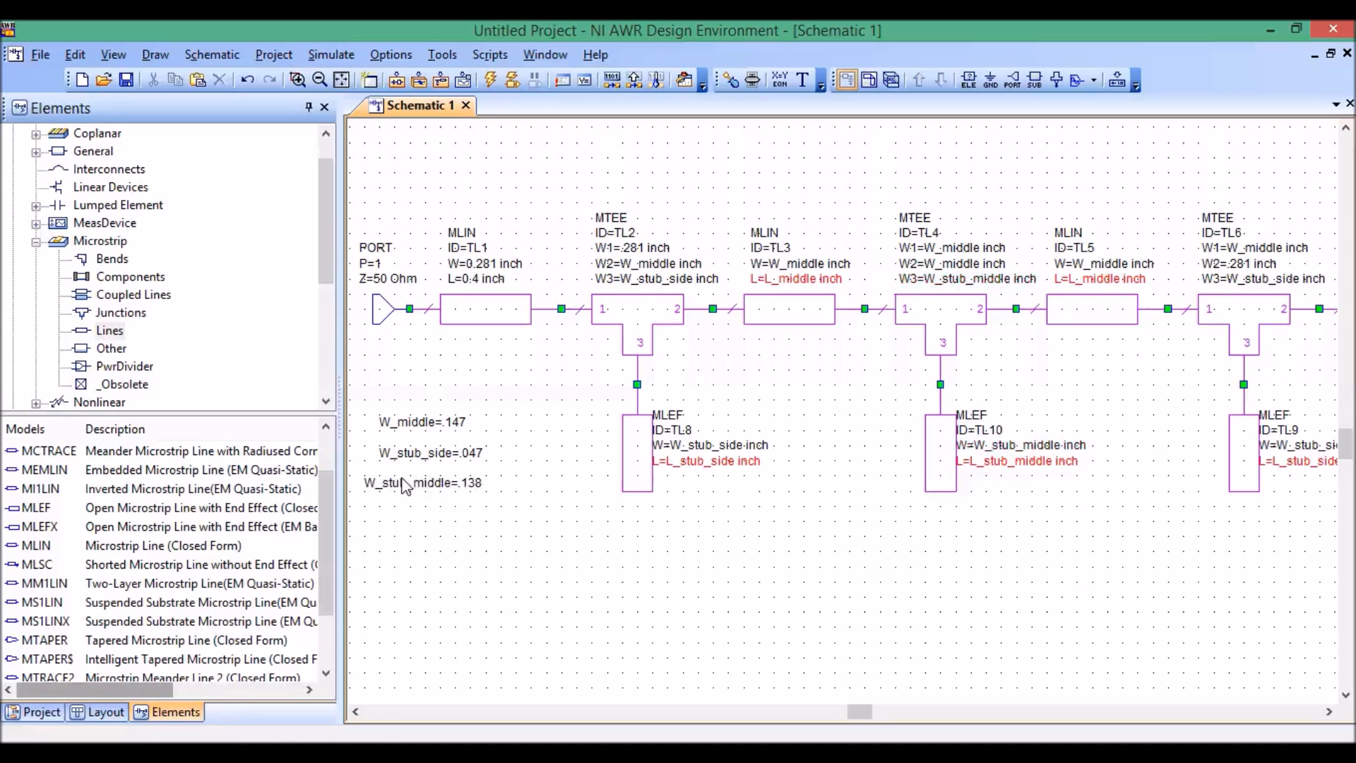
Step: Left-align the three width equations and paste a copy of the whole group below them
{"action": "left_click", "coordinate": [395, 456]}
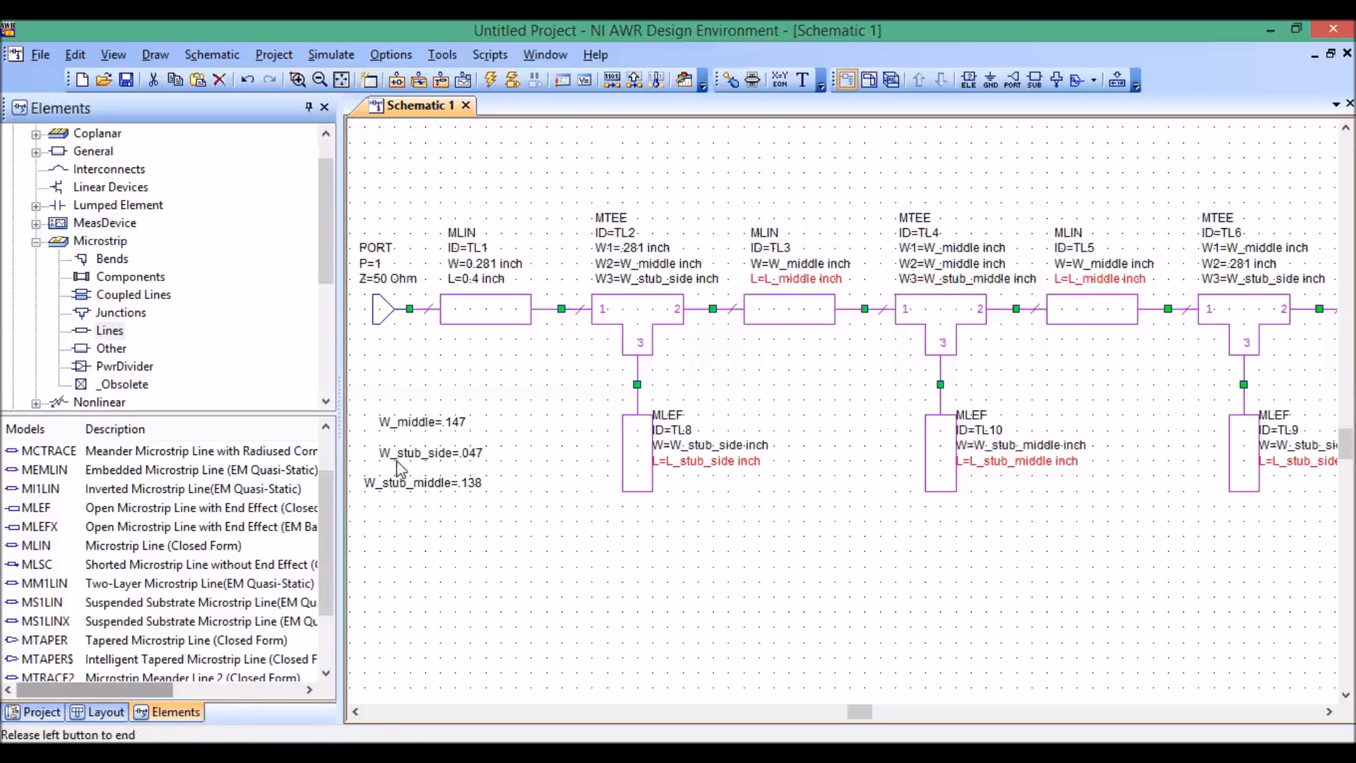
{"action": "left_click_drag", "start_coordinate": [398, 457], "coordinate": [381, 426]}
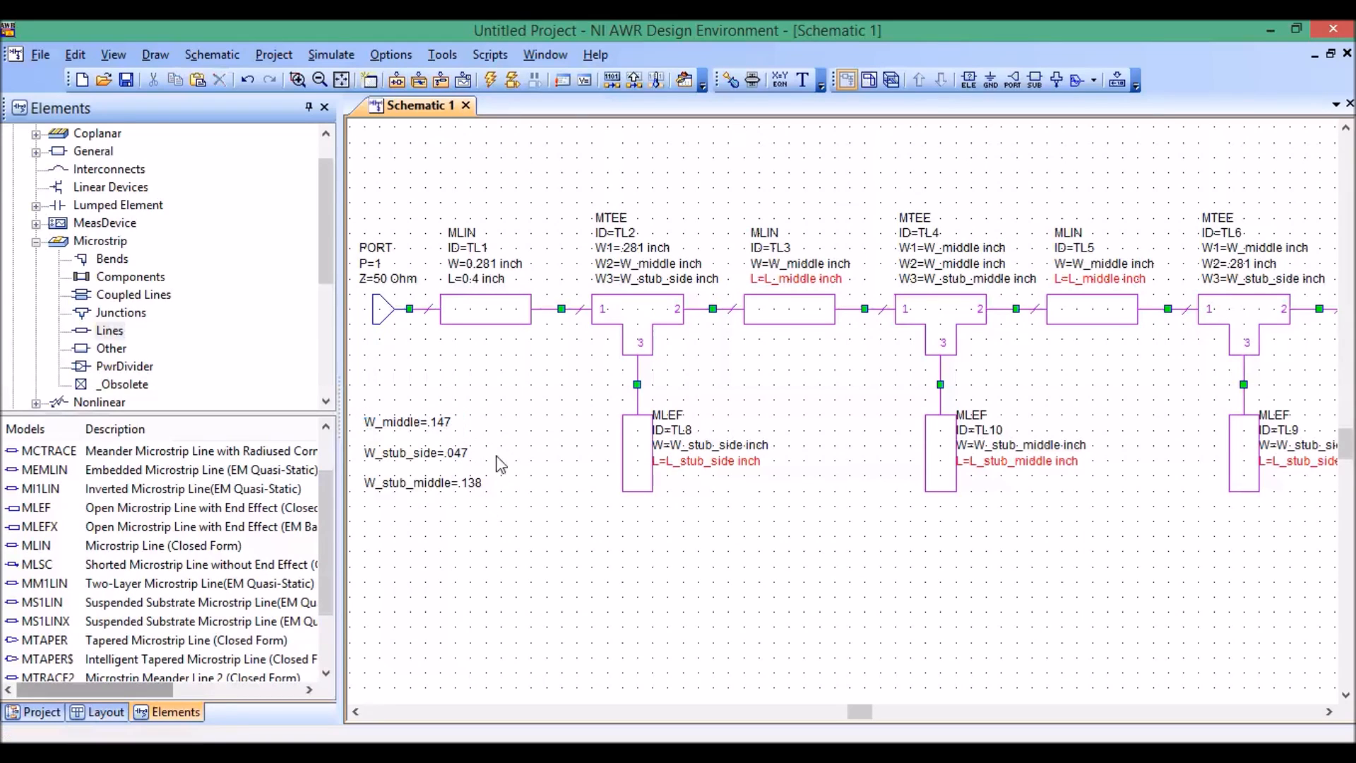
{"action": "left_click_drag", "start_coordinate": [520, 406], "coordinate": [446, 530]}
{"action": "key", "text": "ctrl+c"}
{"action": "key", "text": "ctrl+v"}
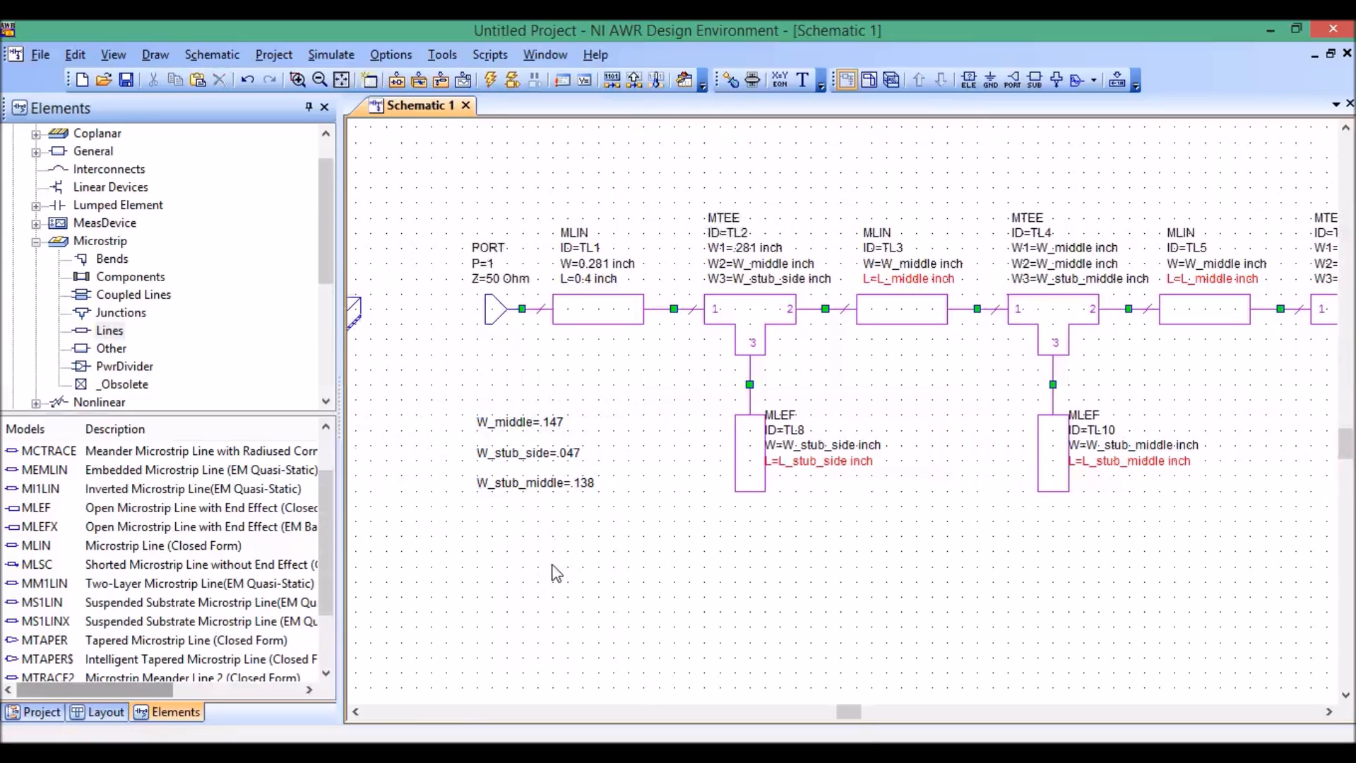
{"action": "left_click", "coordinate": [549, 572]}
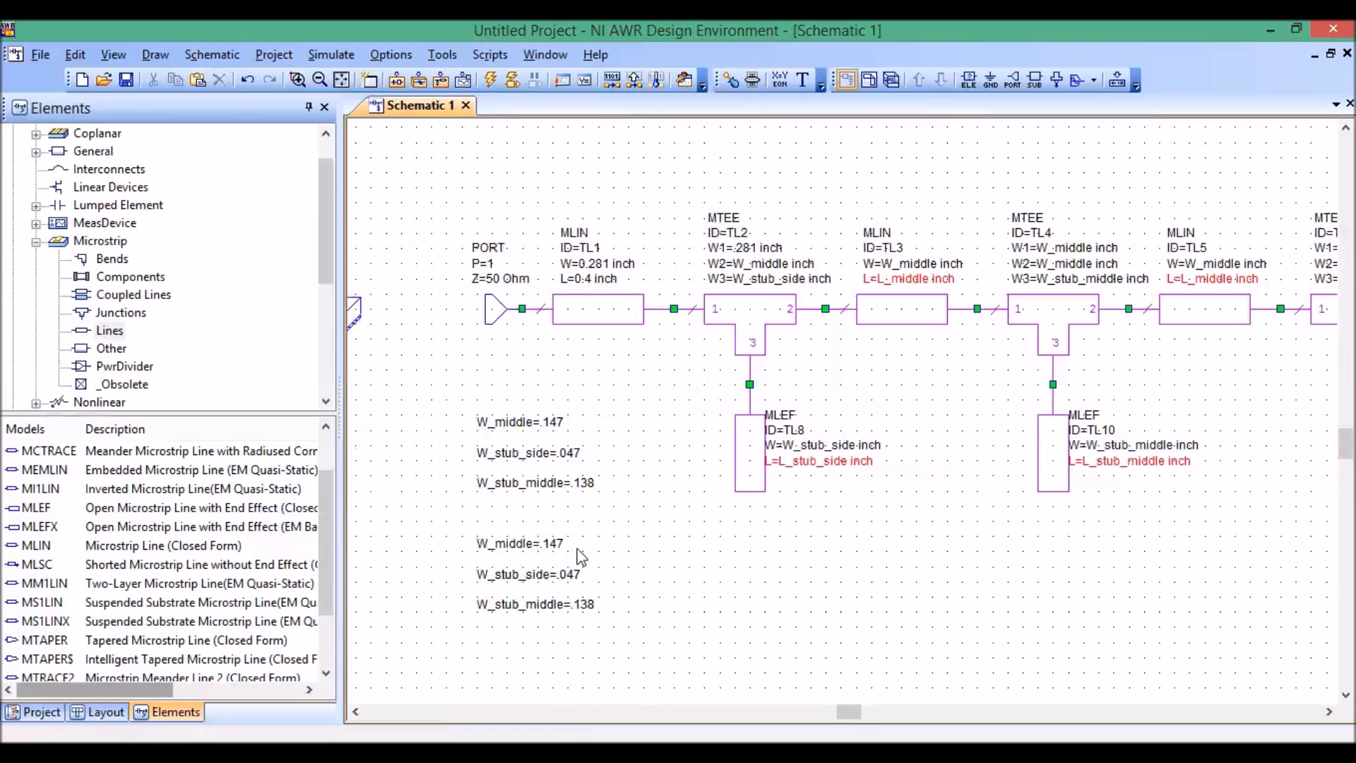
Step: Change the first equation of the copied group to L_middle=.212
{"action": "double_click", "coordinate": [487, 547]}
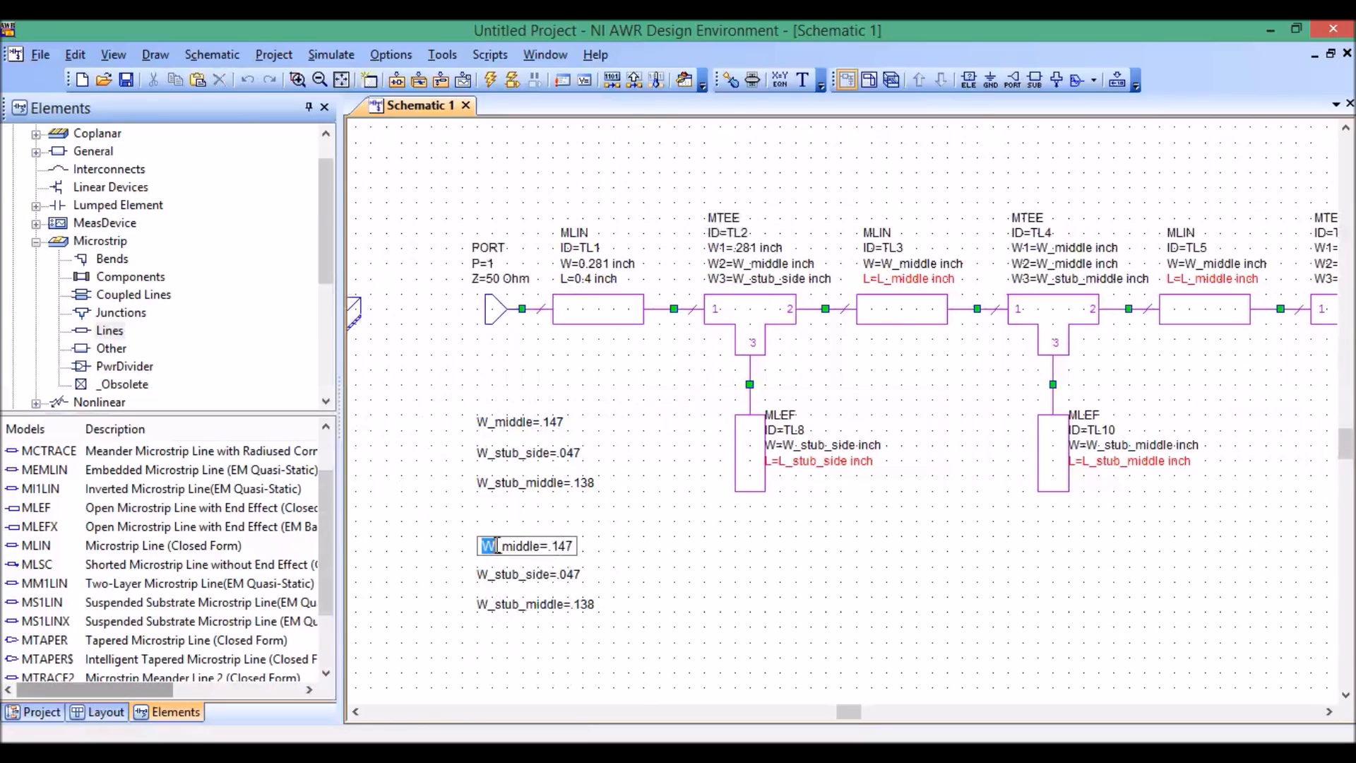
{"action": "type", "text": "L"}
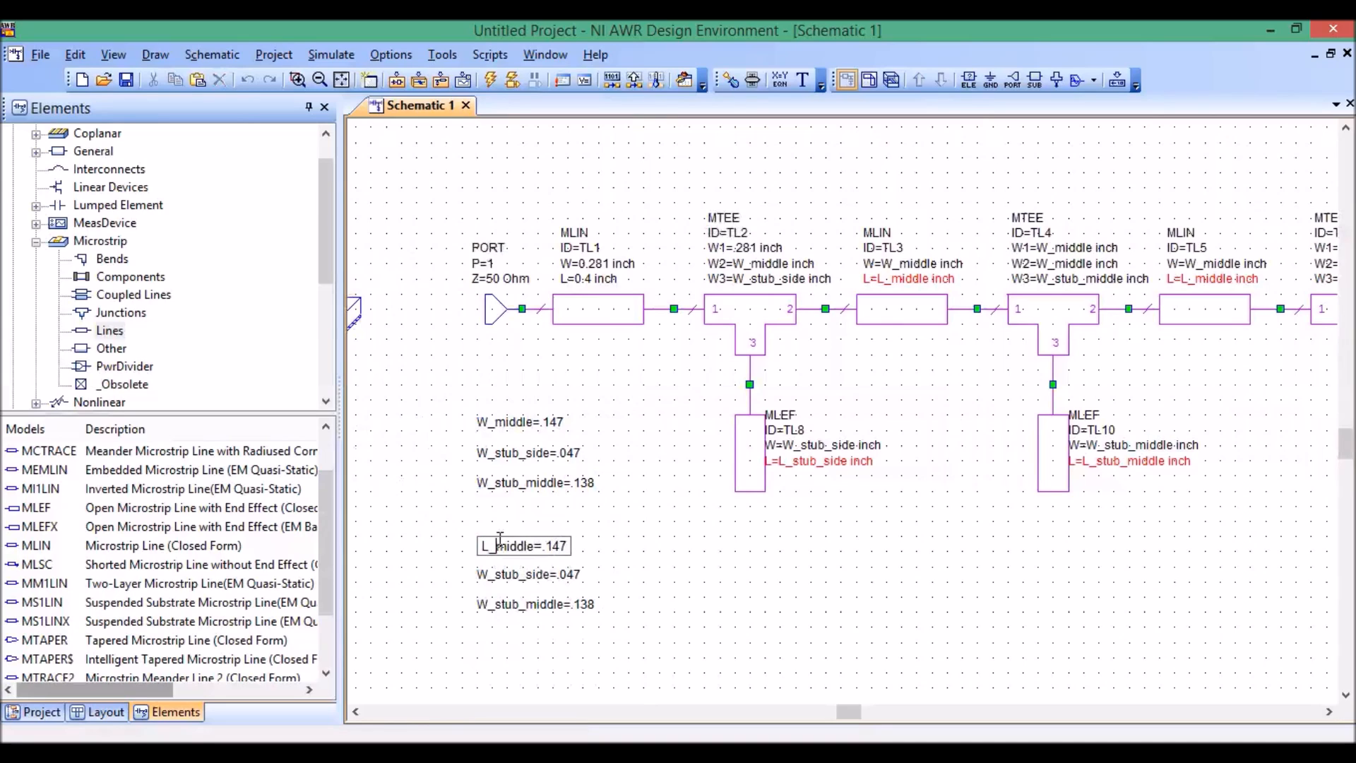
{"action": "key", "text": "BackSpace"}
{"action": "key", "text": "BackSpace"}
{"action": "key", "text": "BackSpace"}
{"action": "key", "text": "BackSpace"}
{"action": "type", "text": ".212"}
Step: Change the second equation of the copied group to L_stub_side=.217
{"action": "double_click", "coordinate": [527, 577]}
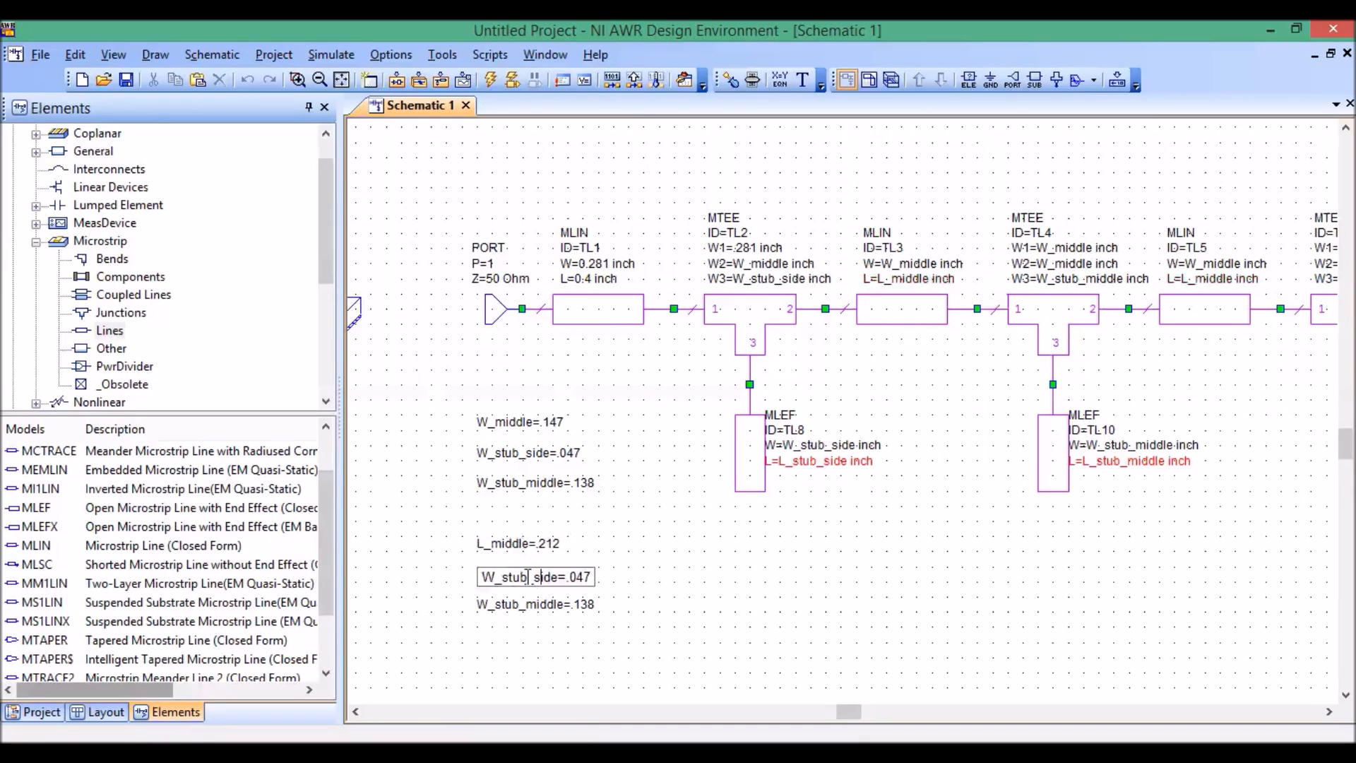
{"action": "left_click_drag", "start_coordinate": [496, 577], "coordinate": [466, 576]}
{"action": "type", "text": "L"}
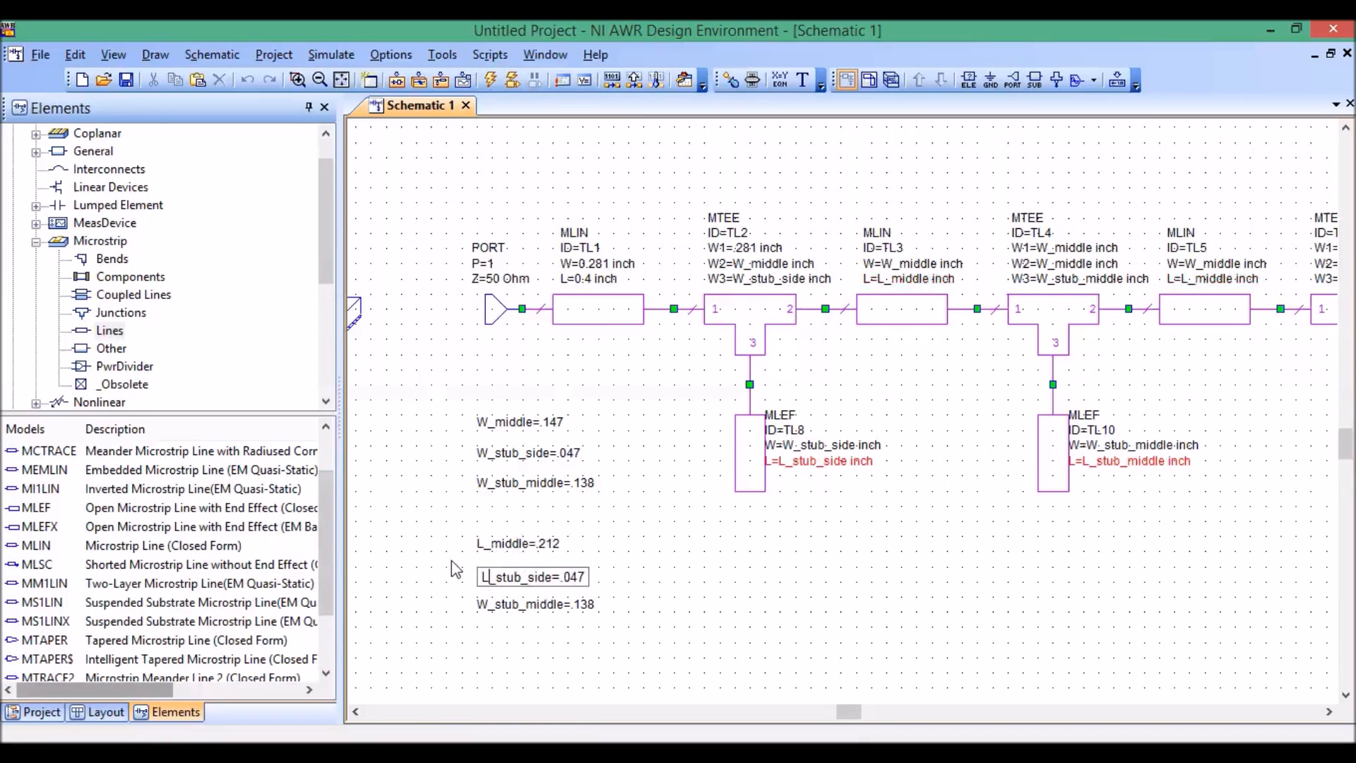
{"action": "left_click_drag", "start_coordinate": [561, 577], "coordinate": [589, 578]}
{"action": "type", "text": ".217"}
Step: Change the third equation of the copied group to L_stub_middle=.393
{"action": "left_click", "coordinate": [488, 608]}
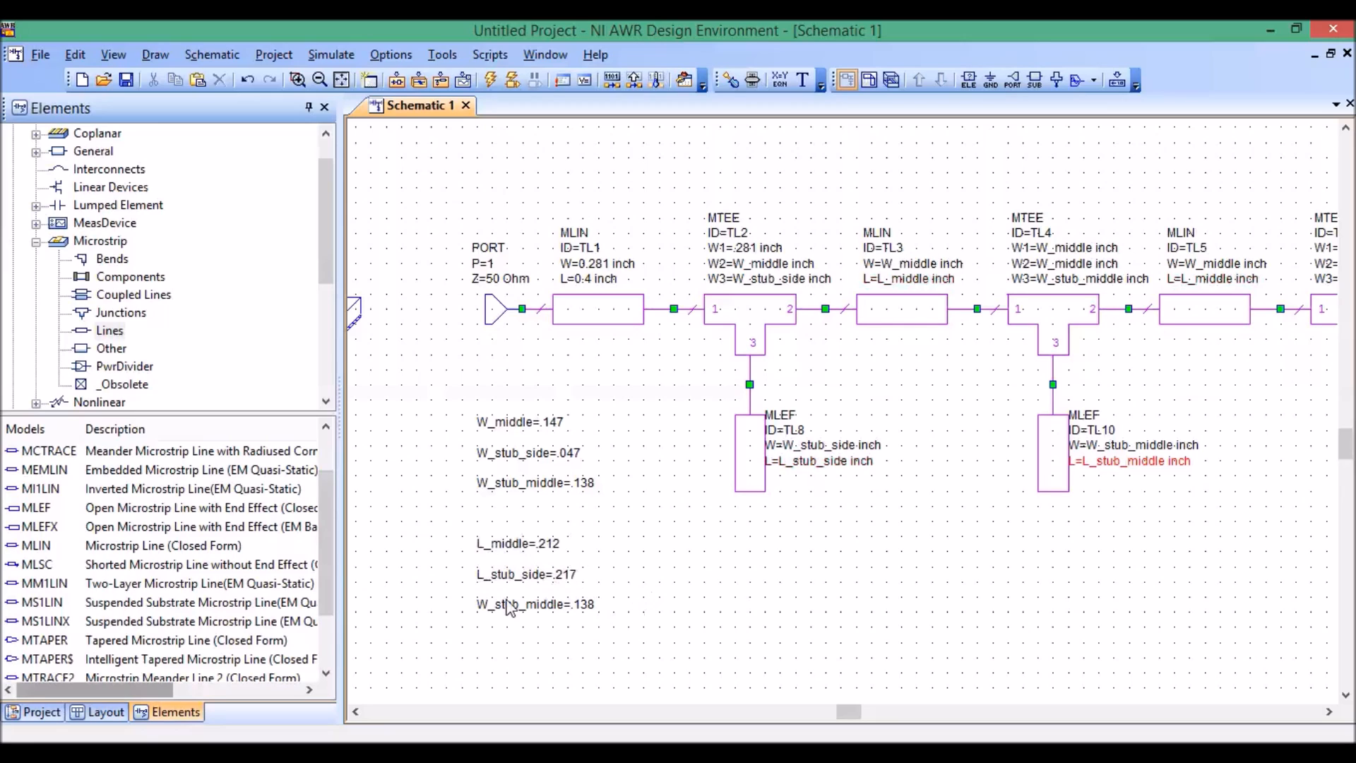
{"action": "double_click", "coordinate": [489, 608]}
{"action": "type", "text": "L"}
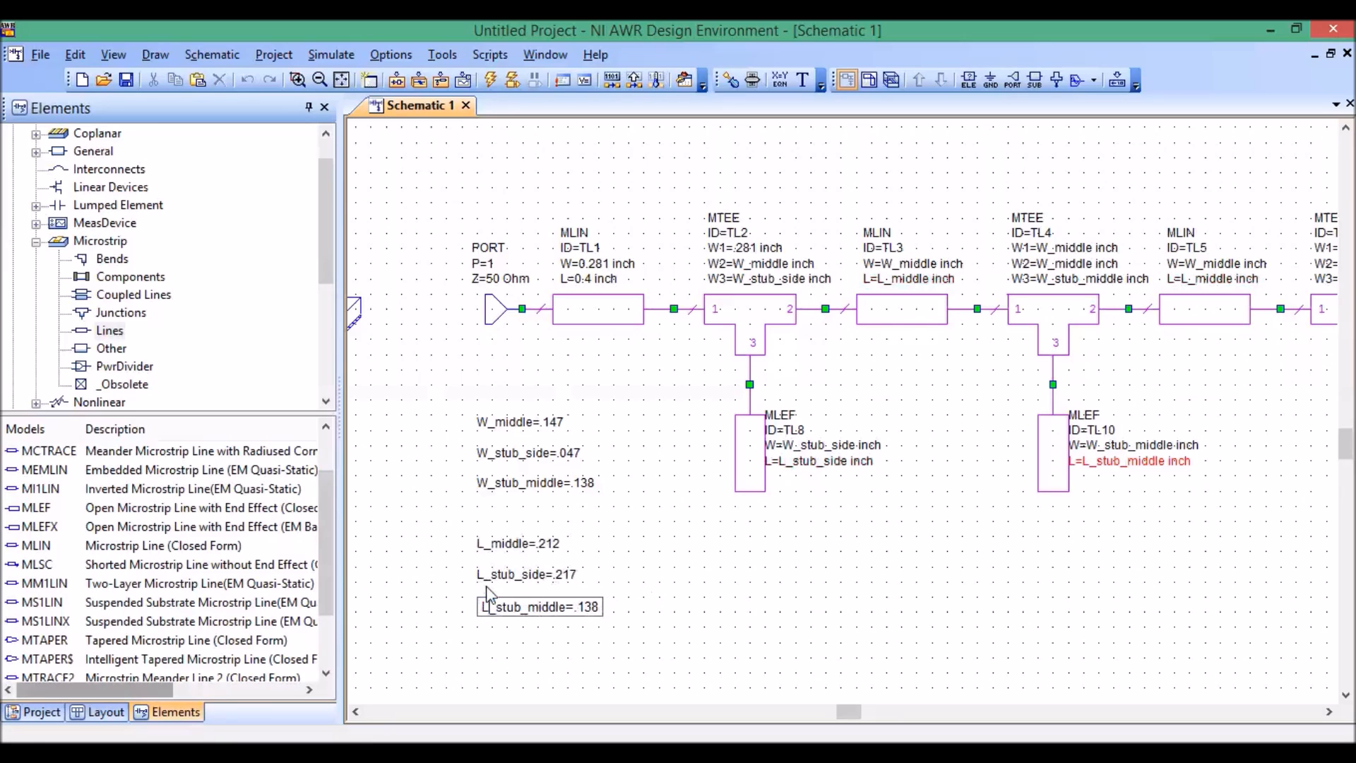
{"action": "double_click", "coordinate": [580, 606]}
{"action": "type", "text": "393"}
{"action": "left_click", "coordinate": [718, 609]}
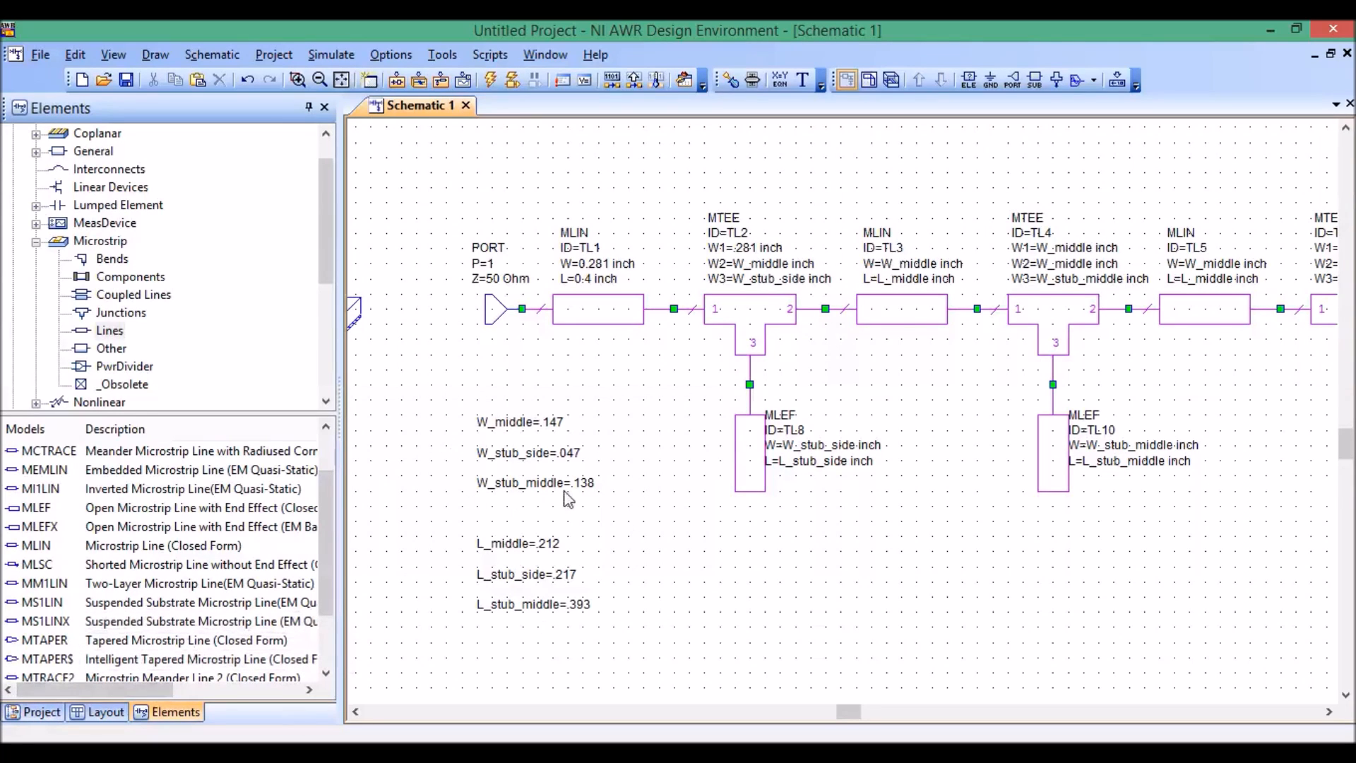
Step: Create a new rectangular graph named Graph 1 in the project
{"action": "left_click", "coordinate": [34, 712]}
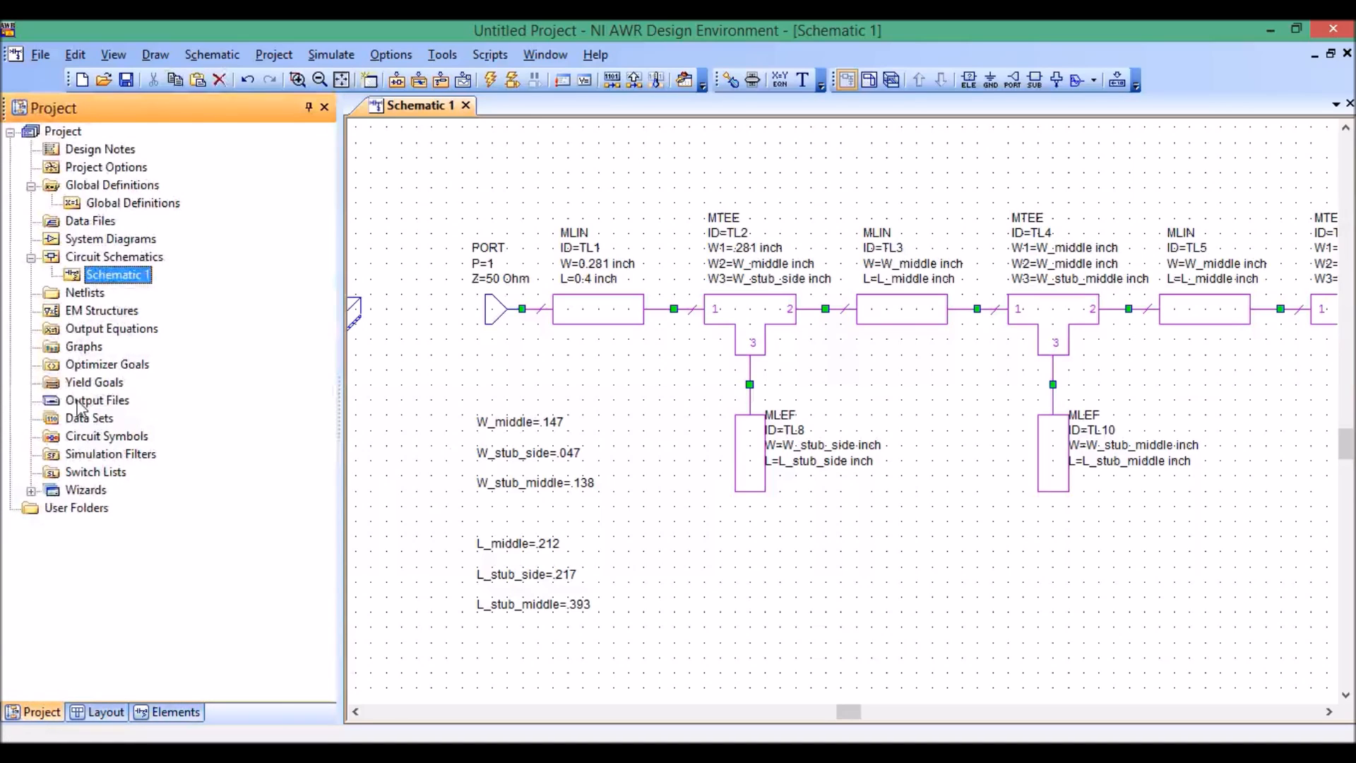
{"action": "right_click", "coordinate": [86, 351]}
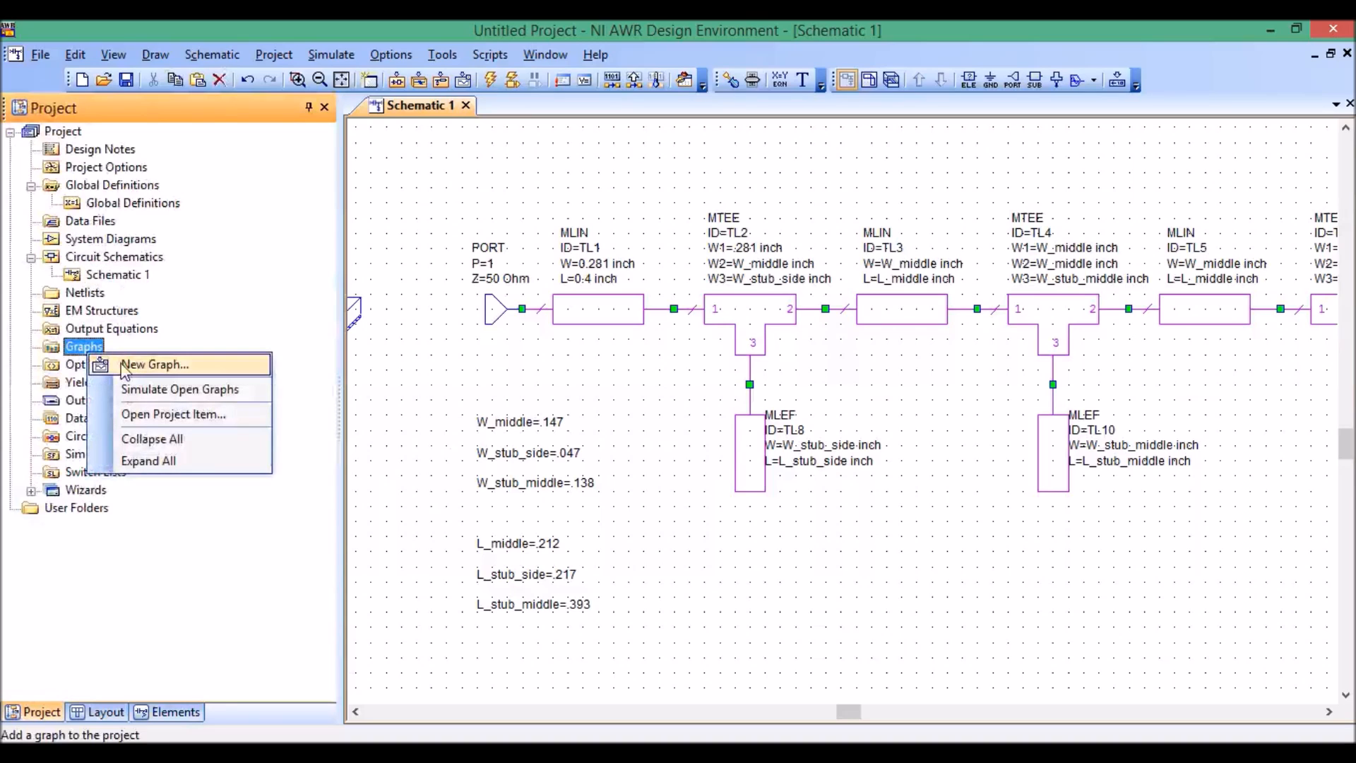
{"action": "left_click", "coordinate": [143, 368]}
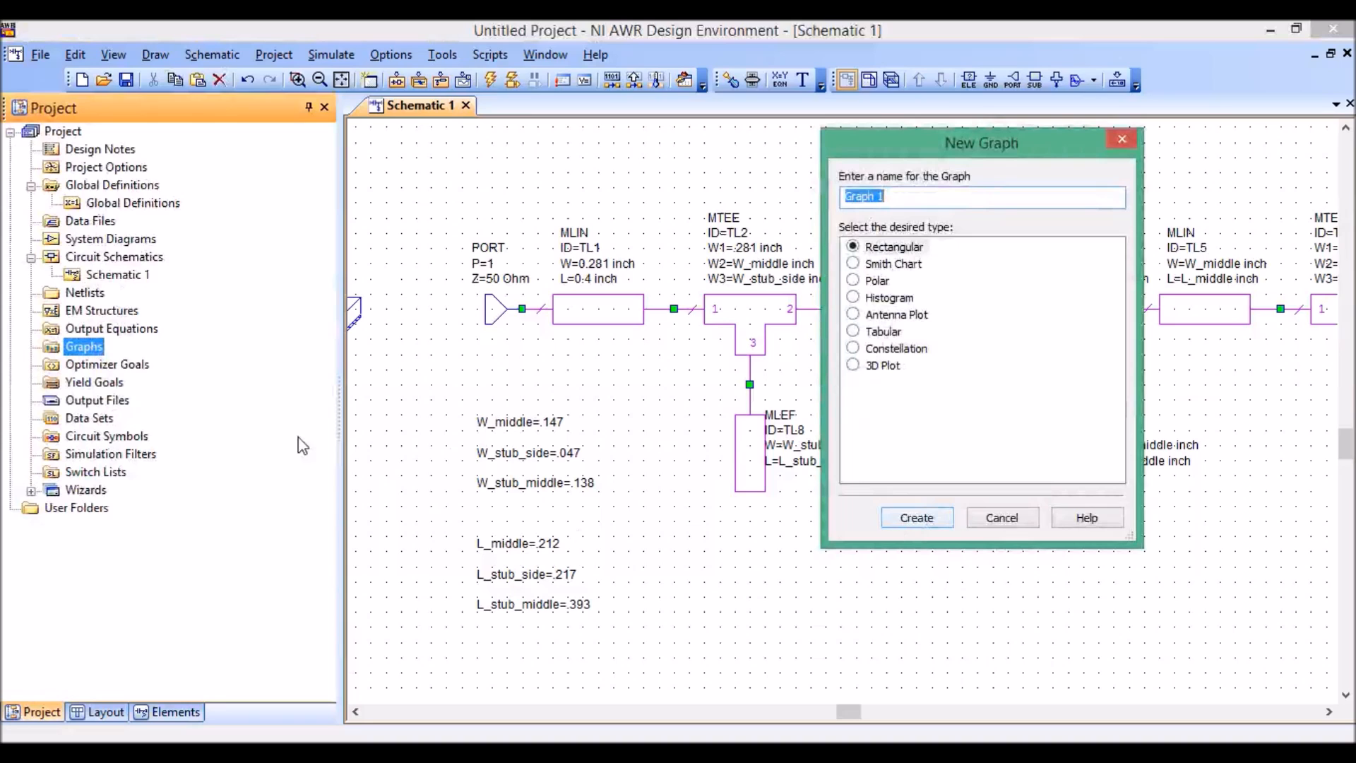
{"action": "left_click", "coordinate": [911, 523]}
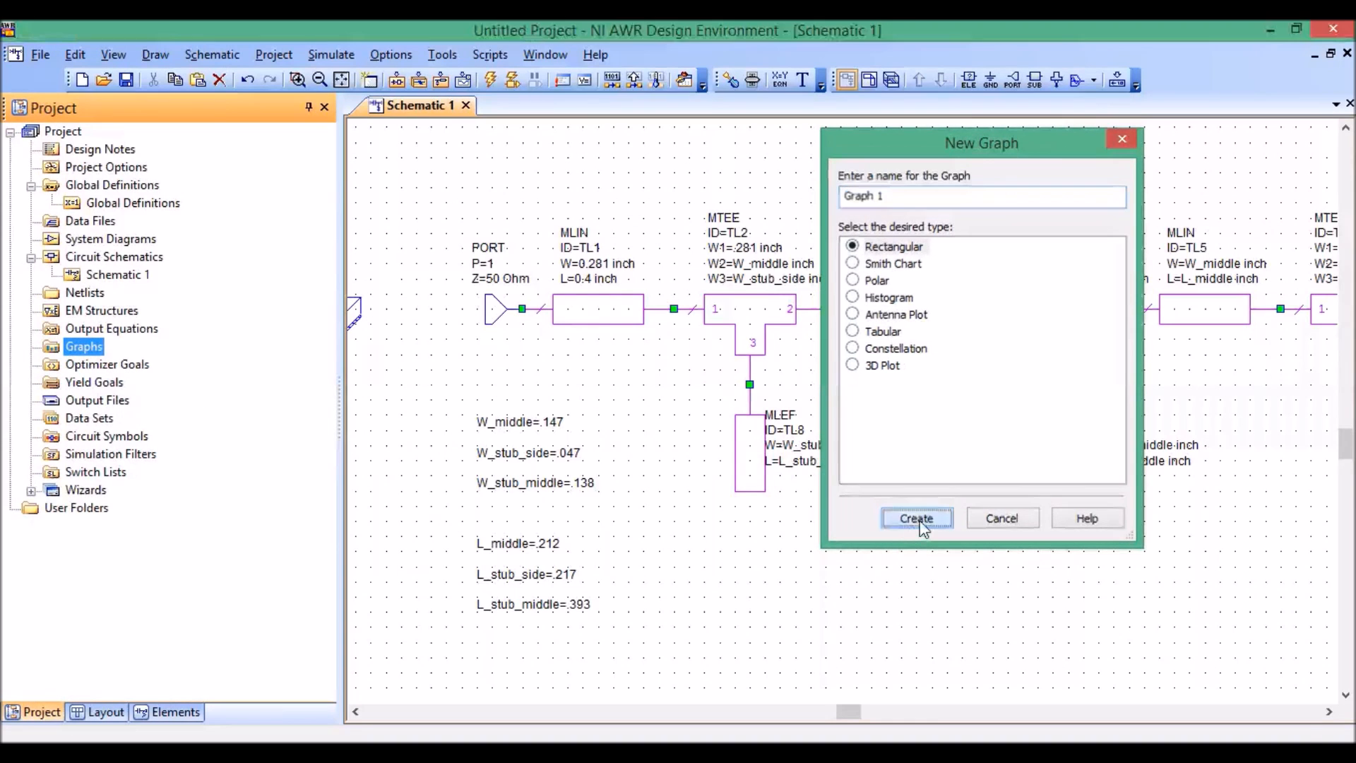
Step: Add S(1,1) and S(2,1) measurements in dB magnitude from all sources to Graph 1
{"action": "right_click", "coordinate": [709, 411]}
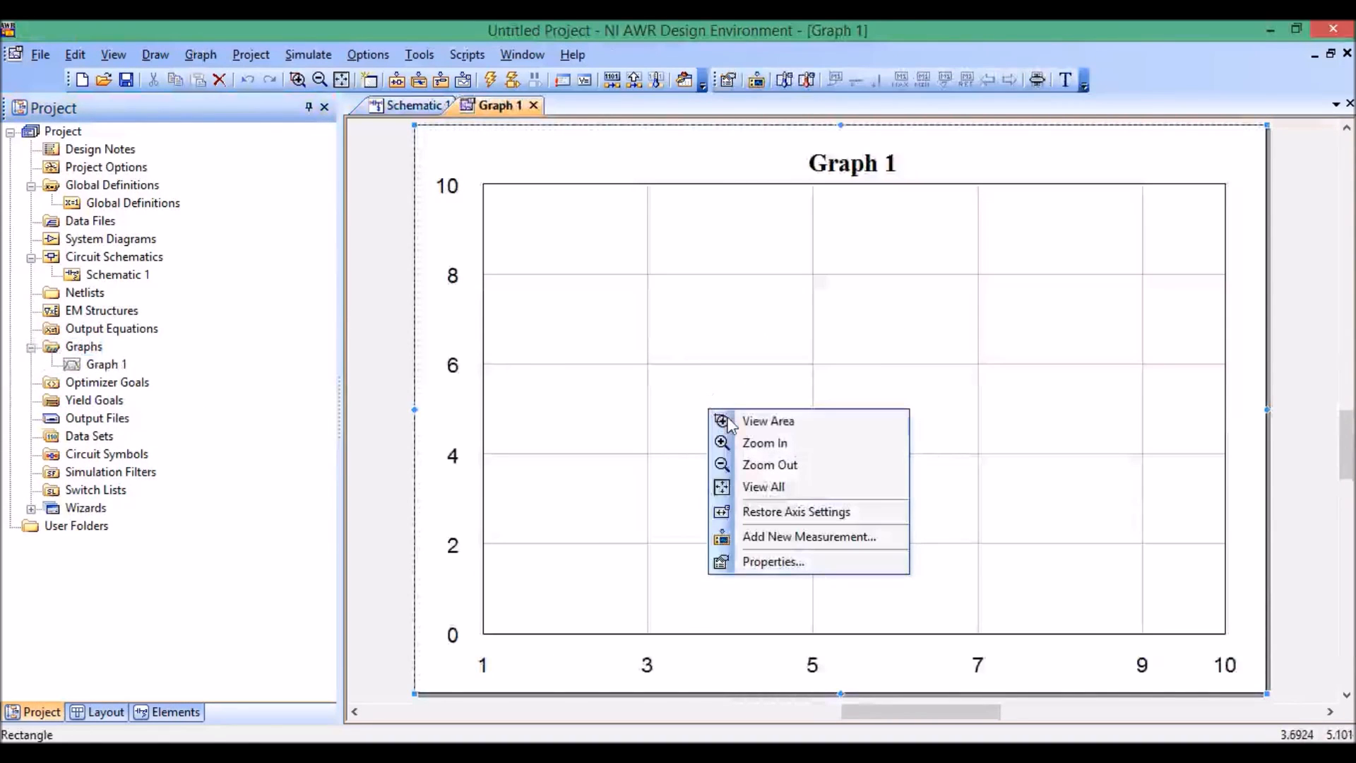
{"action": "left_click", "coordinate": [845, 538]}
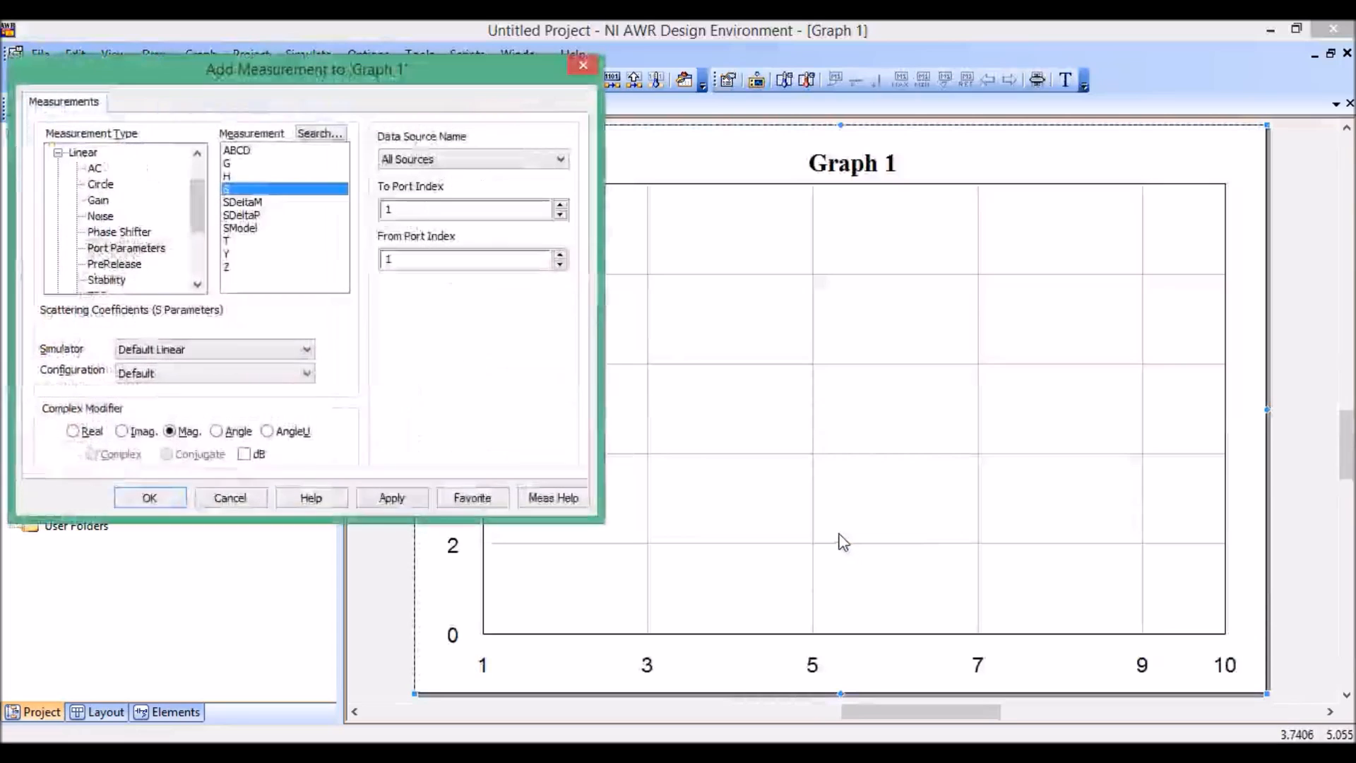
{"action": "left_click", "coordinate": [248, 455]}
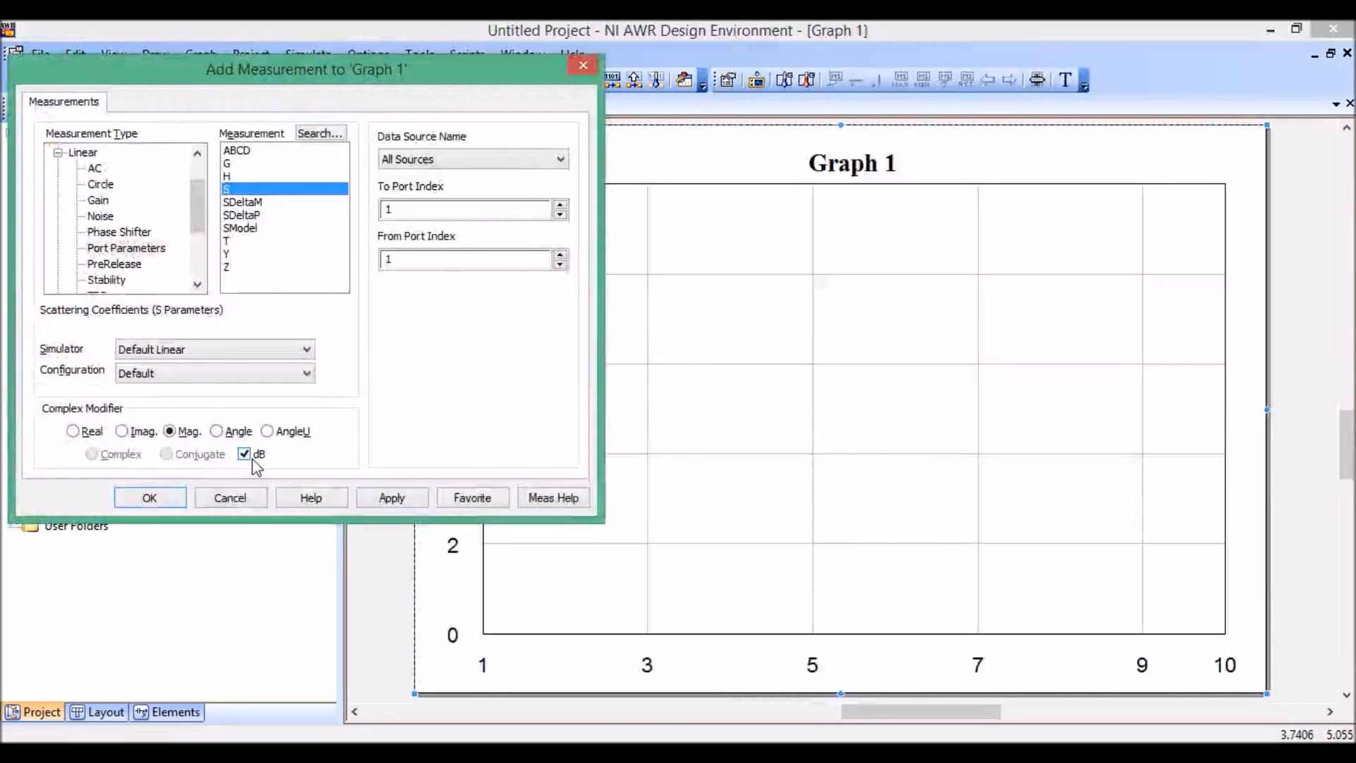
{"action": "left_click", "coordinate": [392, 498]}
{"action": "left_click", "coordinate": [560, 204]}
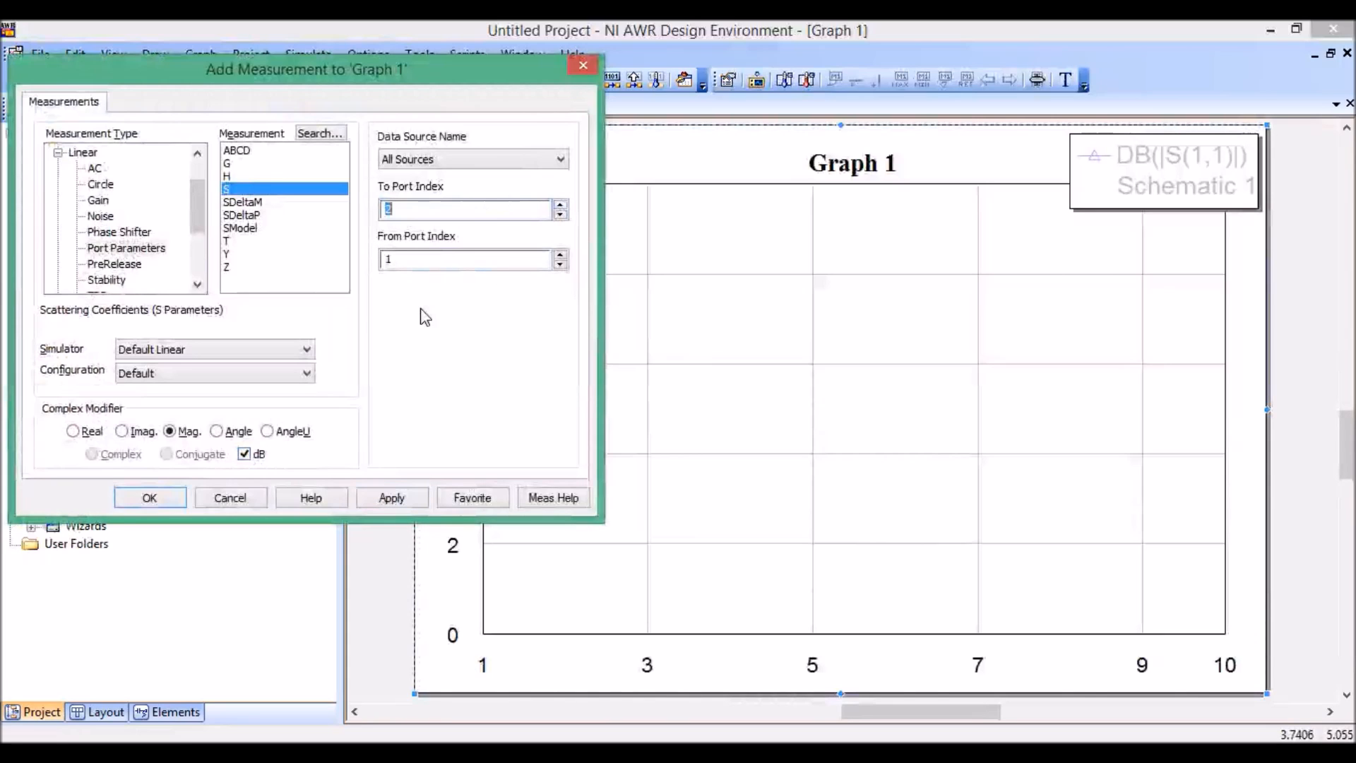
{"action": "left_click", "coordinate": [374, 499]}
{"action": "left_click", "coordinate": [146, 498]}
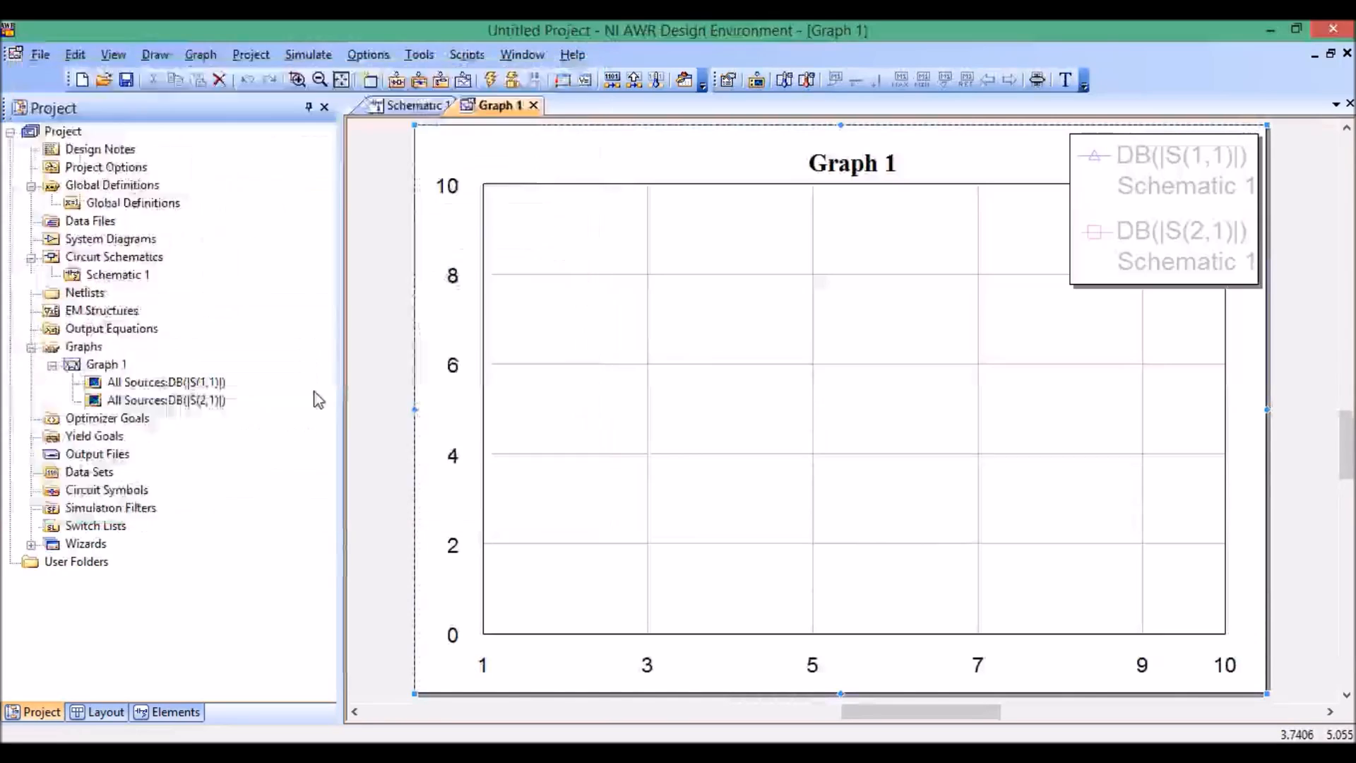
Step: Simulate the filter and move the graph legend down to the plot's lower-right corner
{"action": "left_click", "coordinate": [493, 83]}
{"action": "left_click", "coordinate": [739, 127]}
{"action": "left_click_drag", "start_coordinate": [1187, 180], "coordinate": [1165, 452]}
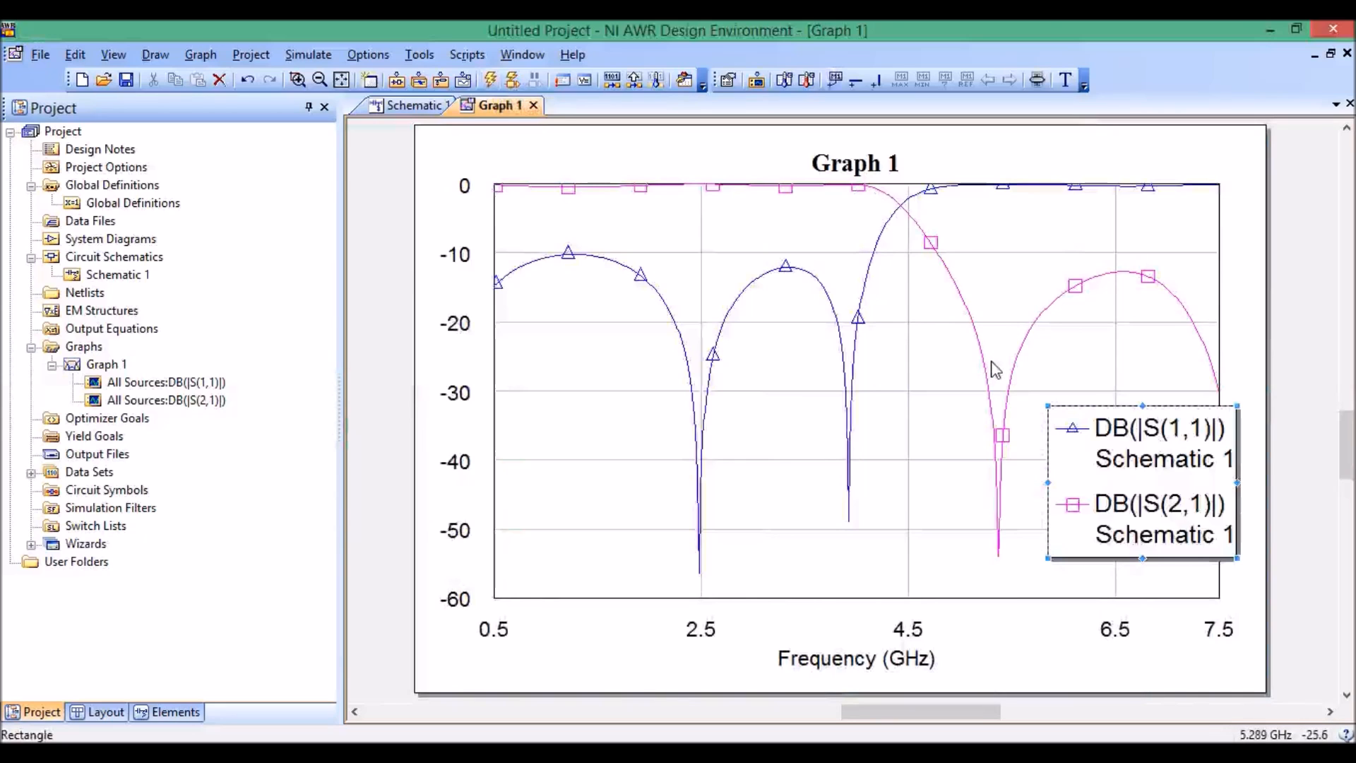
Step: Open the Variable Browser and enable optimization for all six width and length equation variables
{"action": "left_click", "coordinate": [417, 107]}
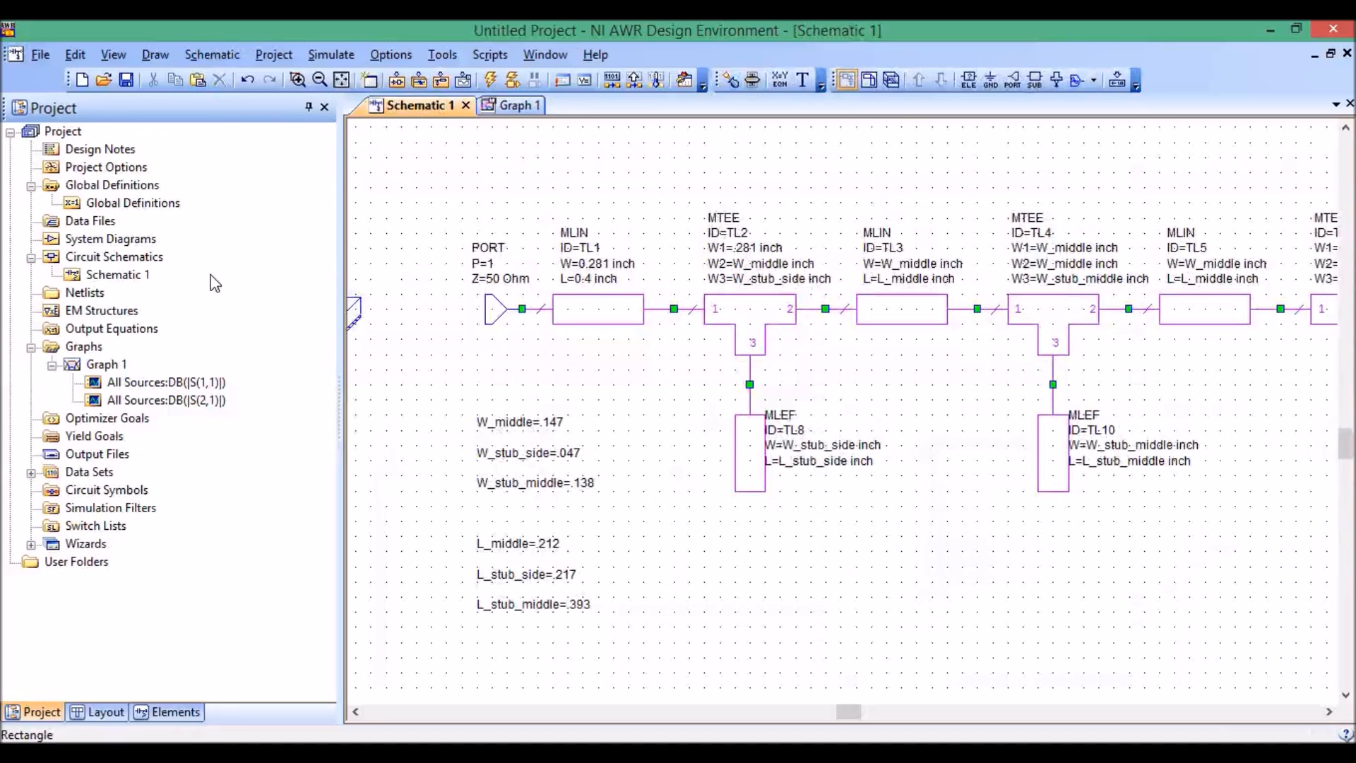
{"action": "left_click", "coordinate": [113, 55]}
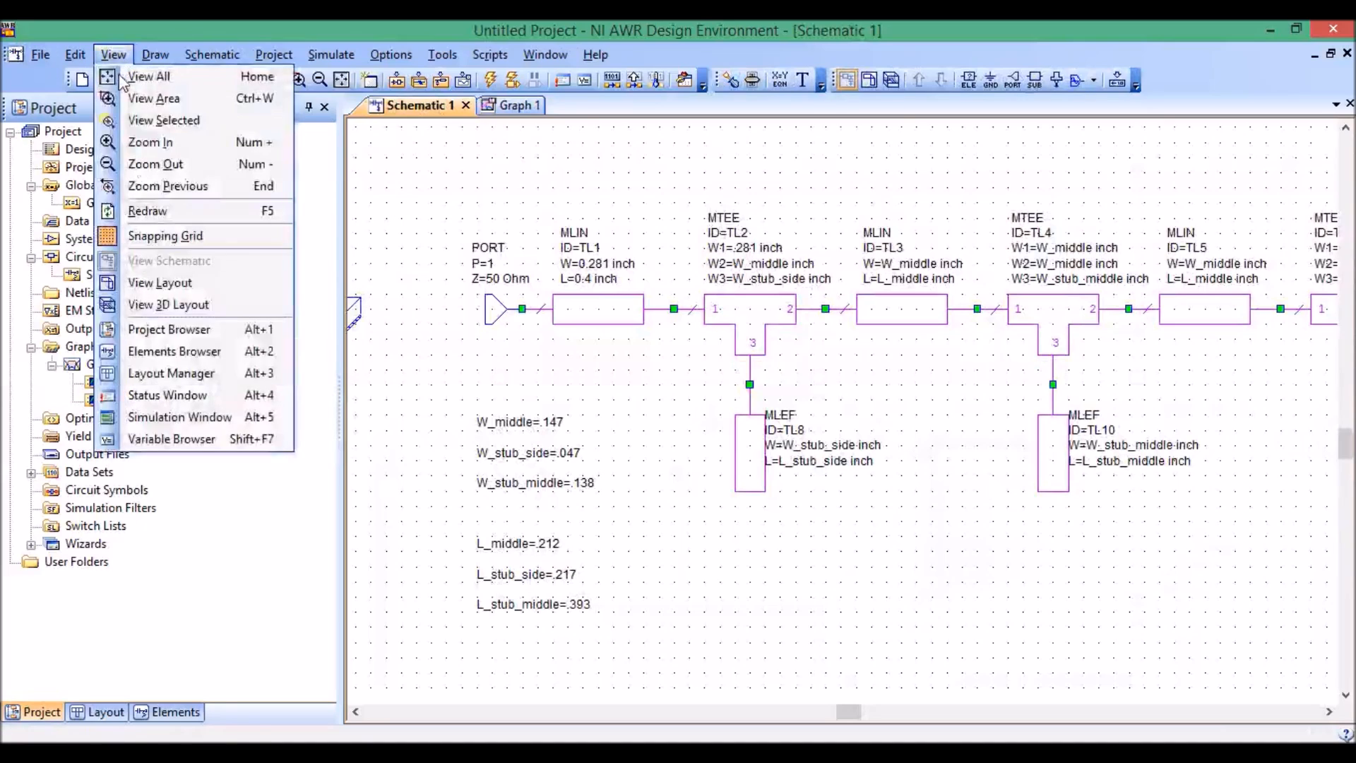
{"action": "left_click", "coordinate": [227, 439]}
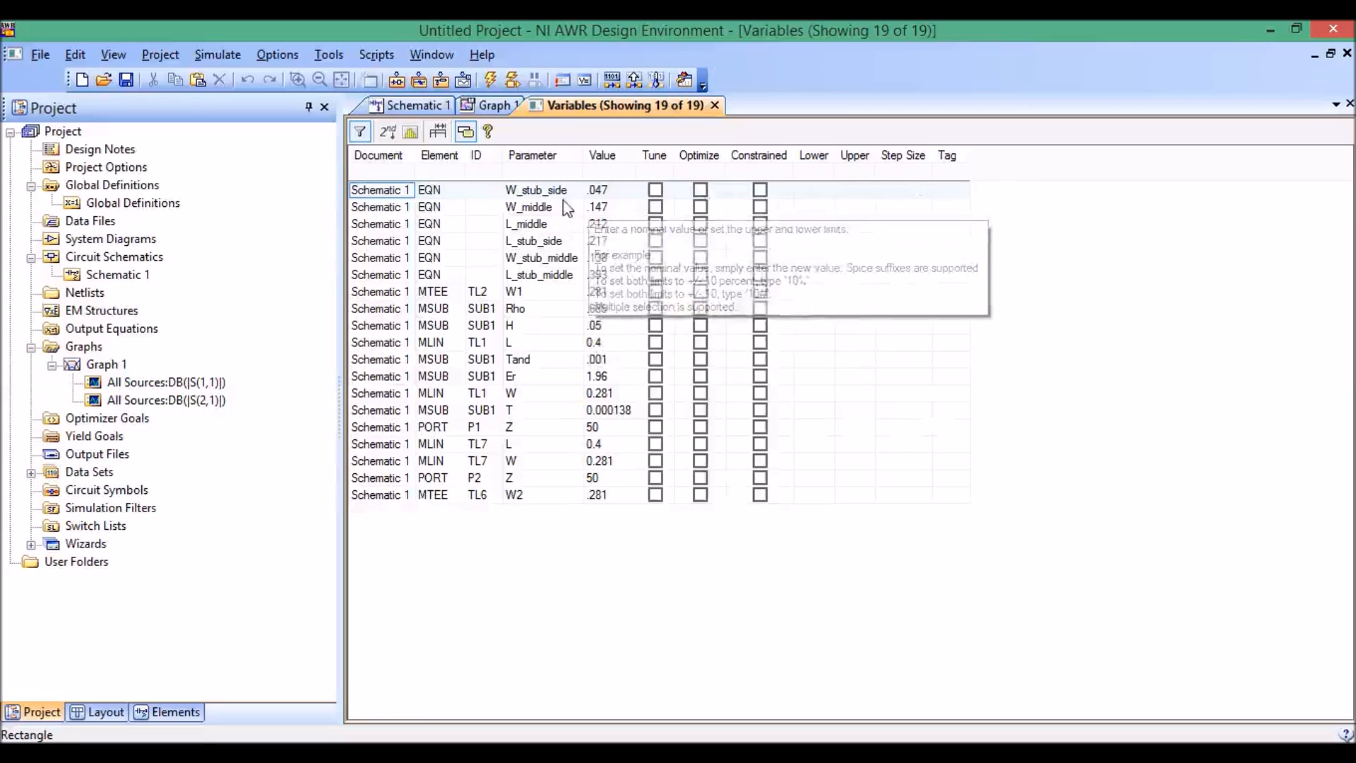
{"action": "left_click", "coordinate": [702, 191]}
{"action": "left_click", "coordinate": [702, 207]}
{"action": "left_click", "coordinate": [702, 225]}
{"action": "left_click", "coordinate": [702, 242]}
{"action": "left_click", "coordinate": [701, 259]}
{"action": "left_click", "coordinate": [701, 276]}
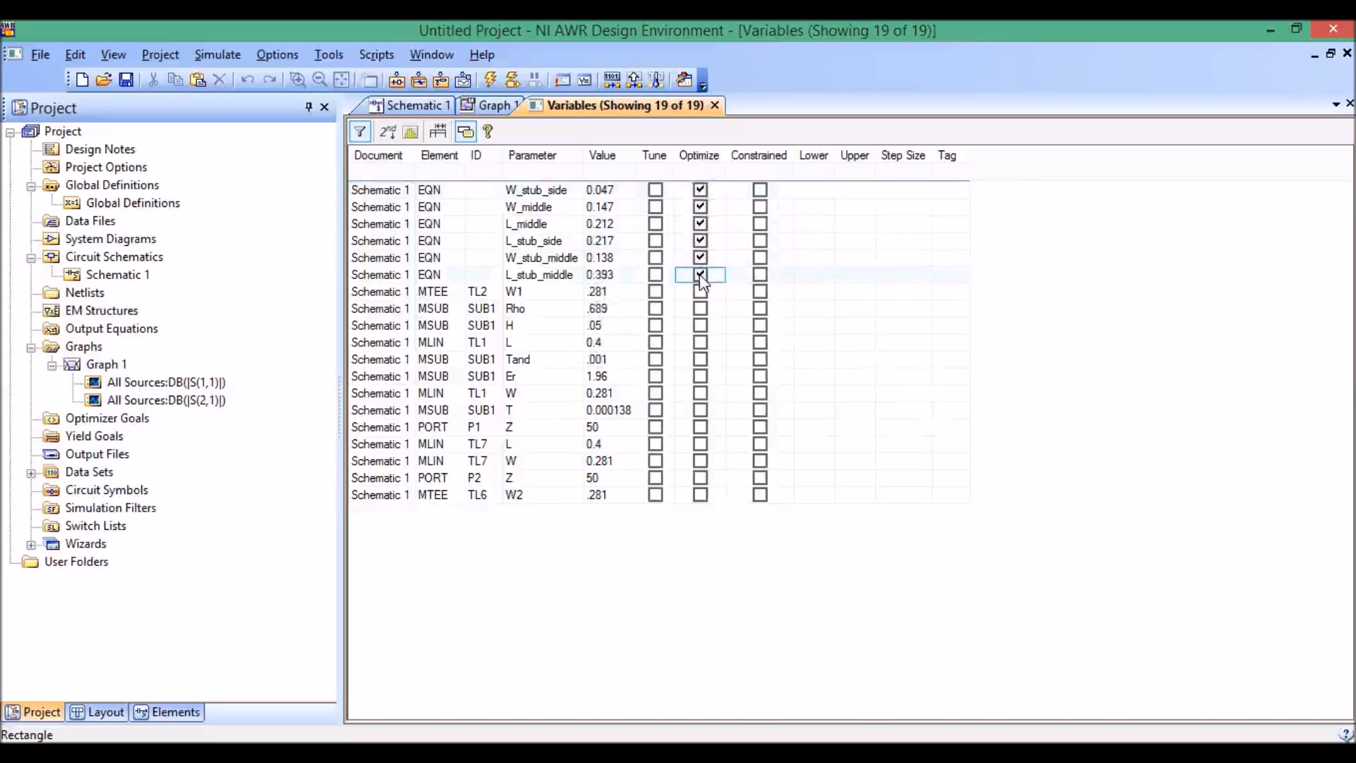
Step: Mark all six width and length equation variables as constrained
{"action": "left_click", "coordinate": [760, 191]}
{"action": "left_click", "coordinate": [760, 207]}
{"action": "left_click", "coordinate": [760, 224]}
{"action": "left_click", "coordinate": [760, 241]}
{"action": "left_click", "coordinate": [760, 258]}
{"action": "left_click", "coordinate": [760, 275]}
Step: Set the lower and upper limits to .01 and .1 for W_stub_side and to .1 and .2 for W_middle
{"action": "left_click", "coordinate": [815, 190]}
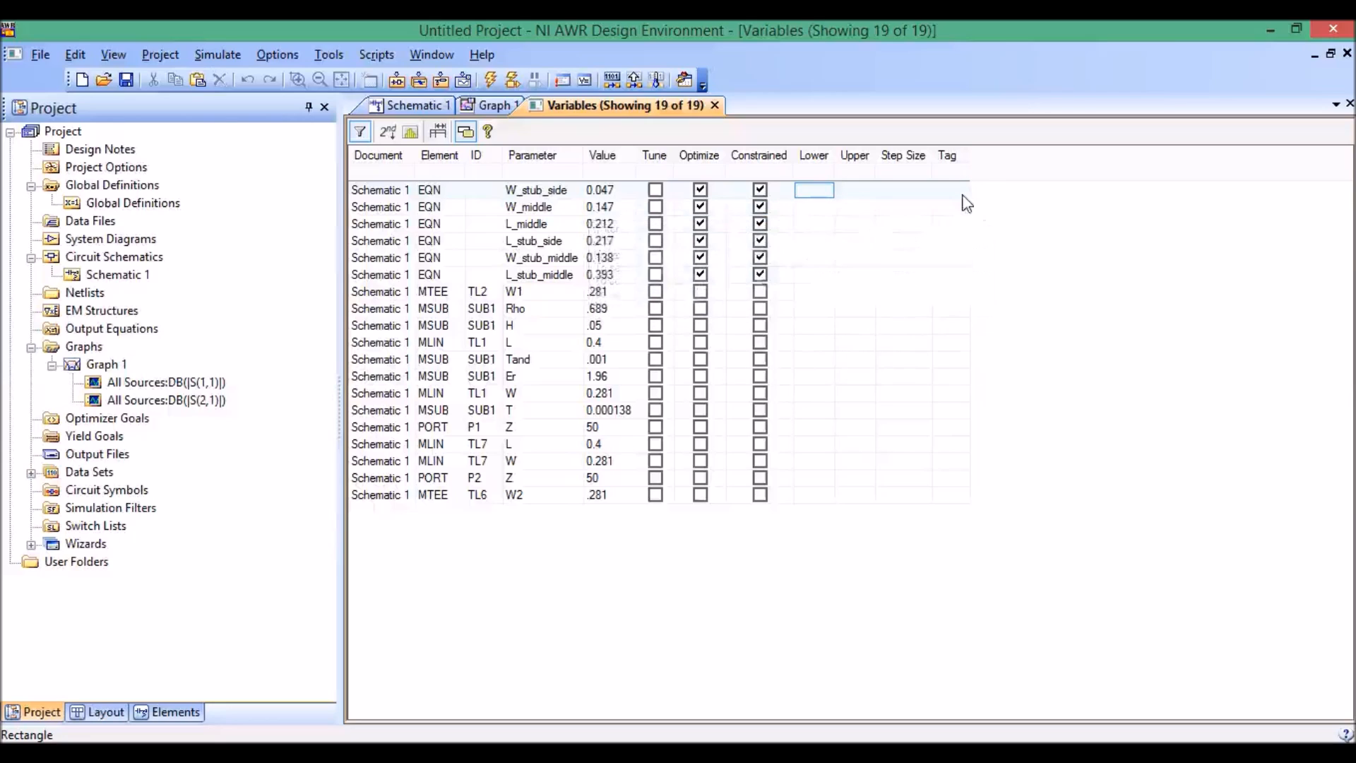
{"action": "type", "text": ".01"}
{"action": "left_click", "coordinate": [857, 195]}
{"action": "type", "text": ".1"}
{"action": "left_click", "coordinate": [812, 209]}
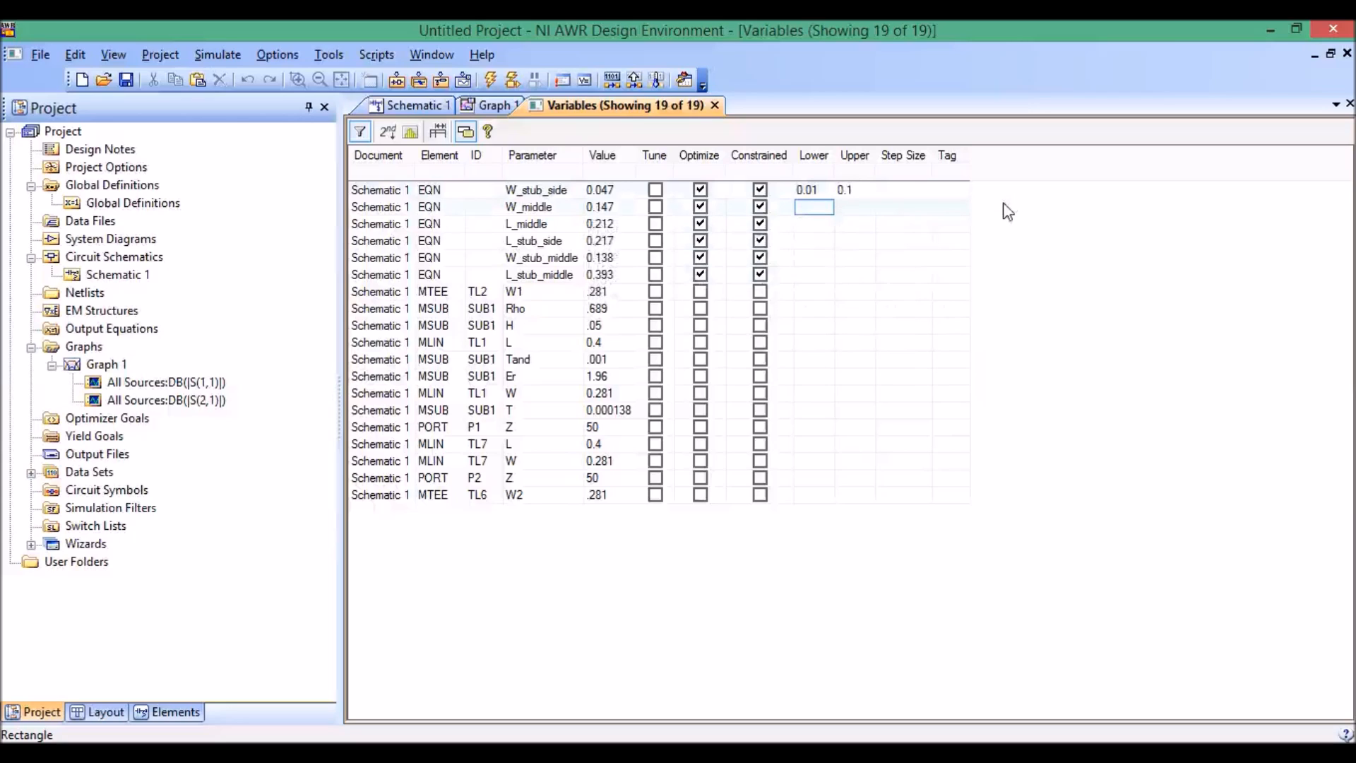
{"action": "type", "text": ".1"}
{"action": "left_click", "coordinate": [852, 209]}
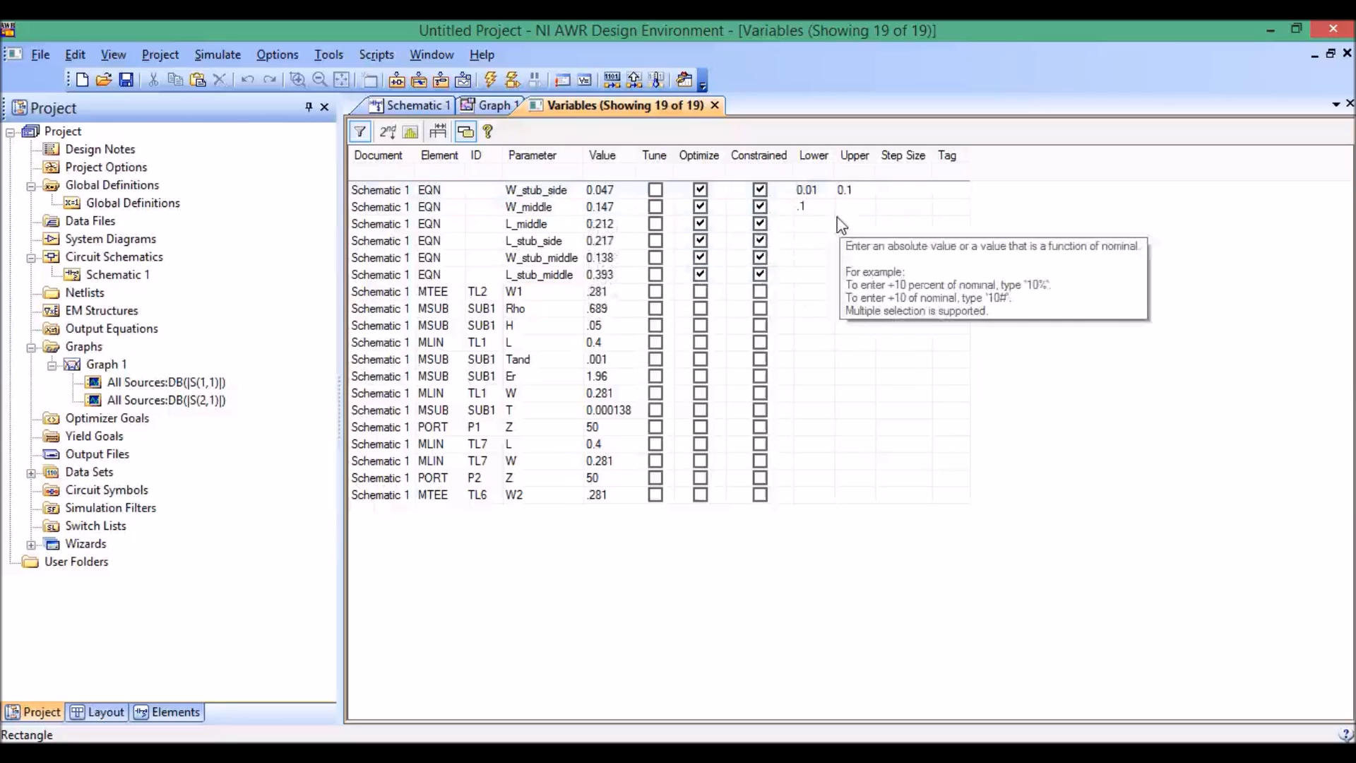
{"action": "type", "text": ".2"}
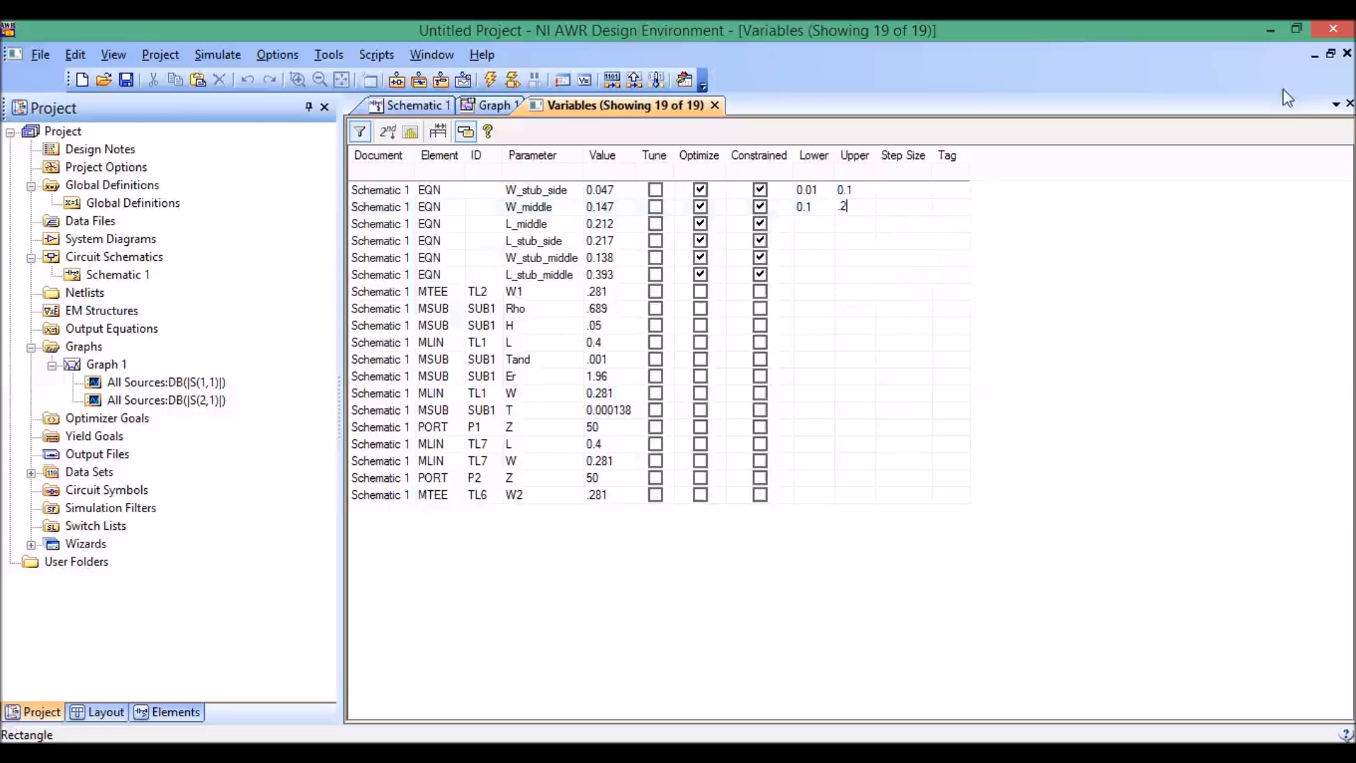
Step: Set the lower limit to .1 and the upper limit to .3 for both L_middle and L_stub_side
{"action": "left_click", "coordinate": [809, 225]}
{"action": "left_click", "coordinate": [847, 226]}
{"action": "type", "text": ".3"}
{"action": "left_click", "coordinate": [813, 241]}
{"action": "type", "text": ".1"}
{"action": "key", "text": "Tab"}
{"action": "type", "text": "."}
Step: Set the lower and upper limits to .1 and .2 for W_stub_middle and to .2 and .5 for L_stub_middle
{"action": "left_click", "coordinate": [833, 258]}
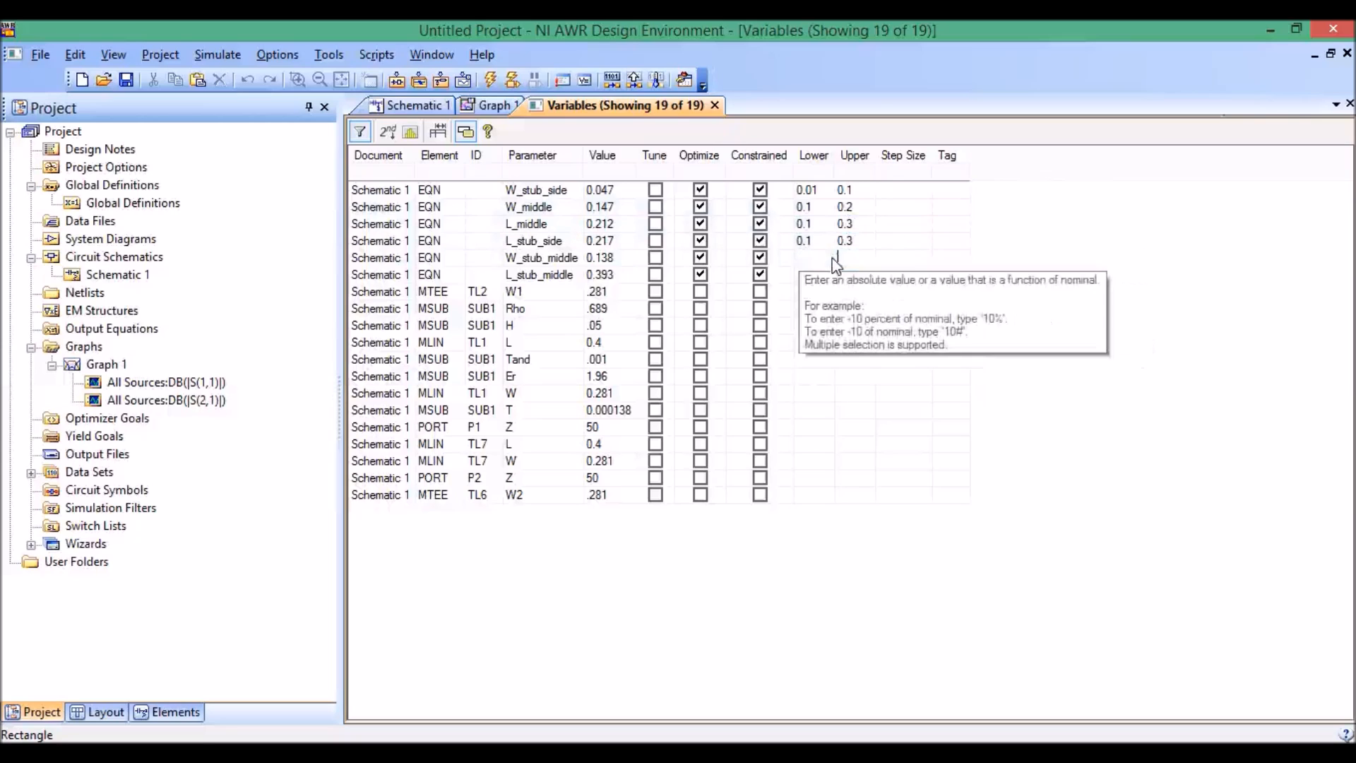
{"action": "type", "text": ".1"}
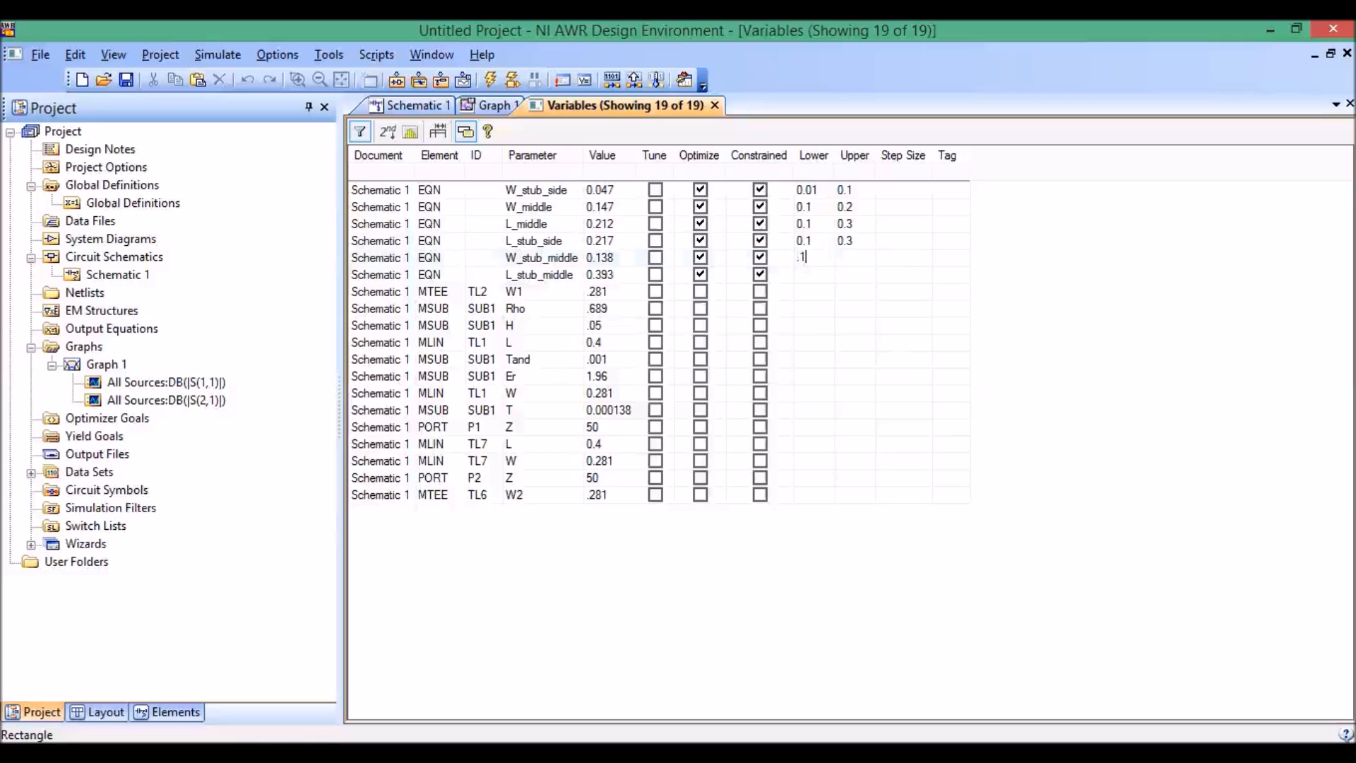
{"action": "left_click", "coordinate": [855, 258]}
{"action": "type", "text": ".2"}
{"action": "left_click", "coordinate": [803, 274]}
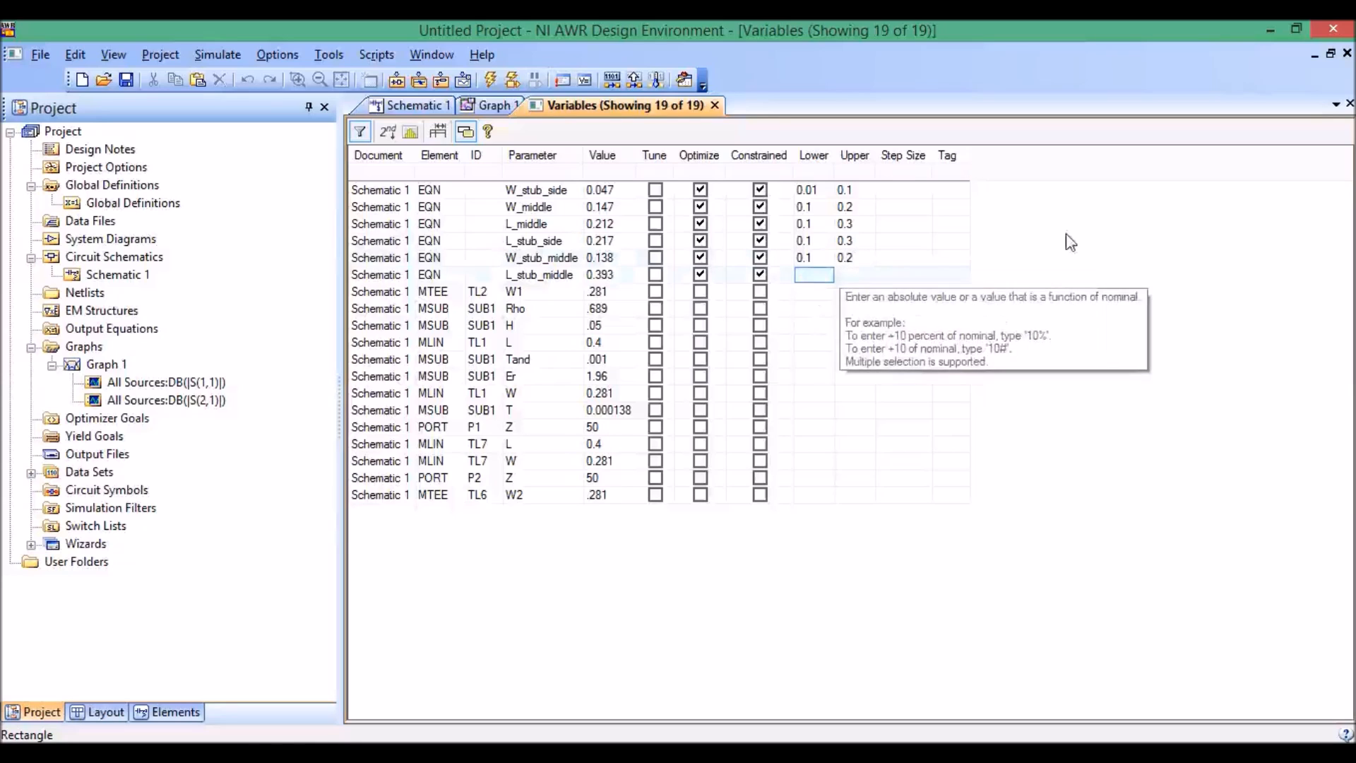
{"action": "type", "text": ".2"}
{"action": "left_click", "coordinate": [854, 276]}
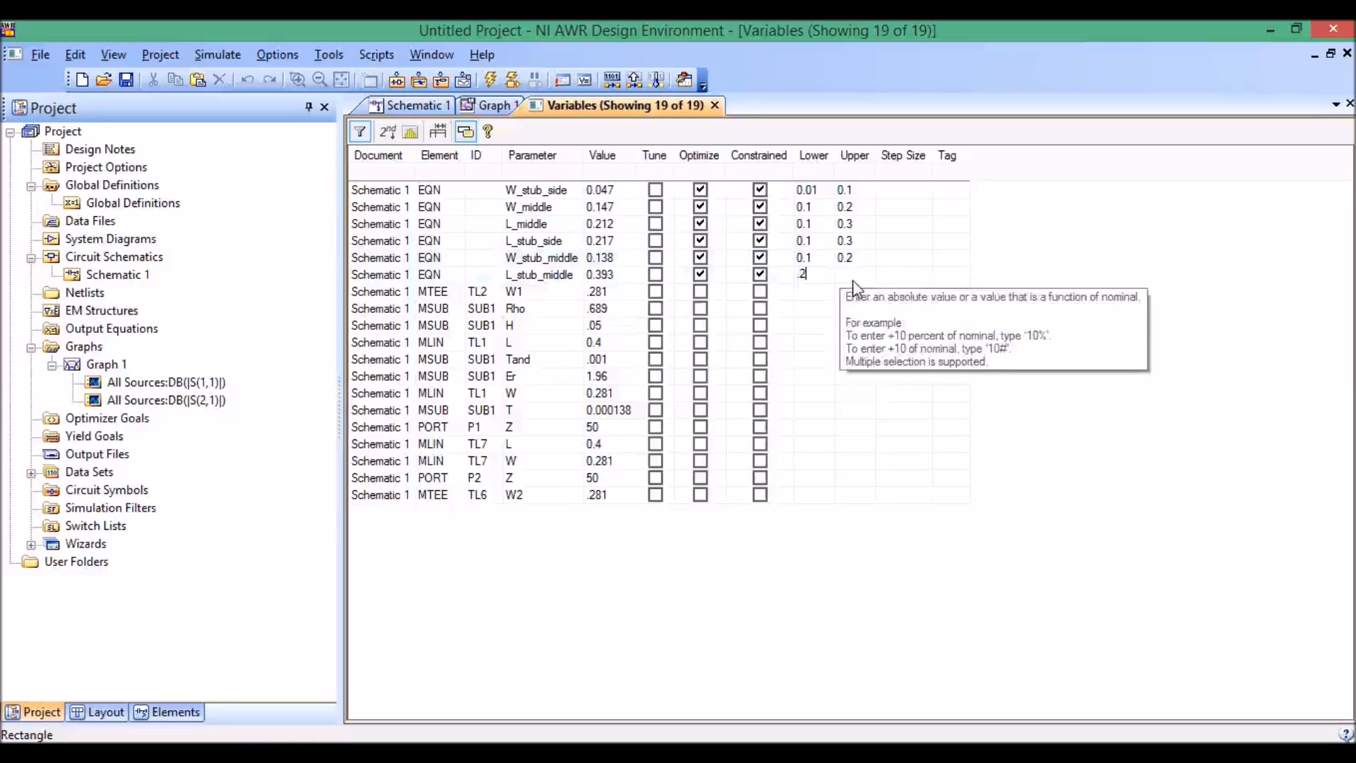
{"action": "type", "text": ".5"}
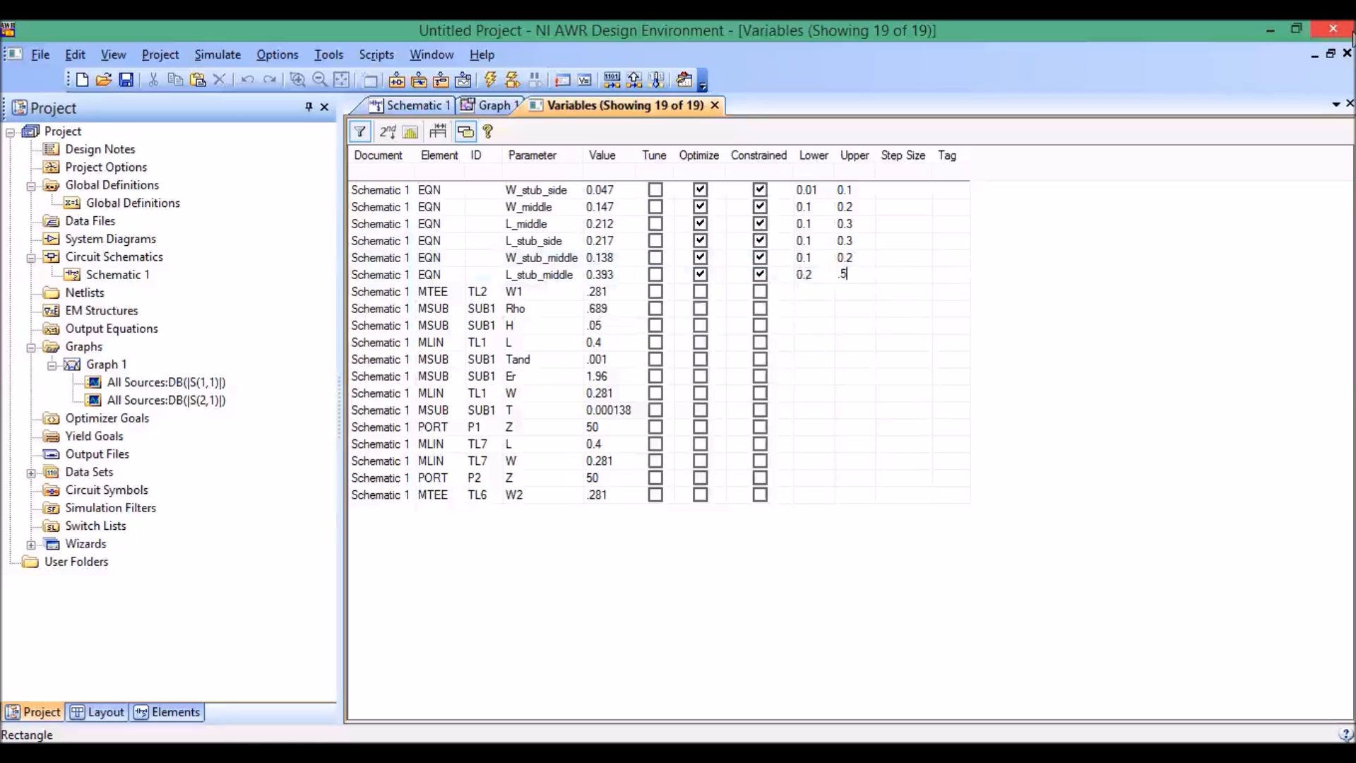
Step: Set the W_stub_side step size to .001 and copy that step size to the other five equation variables
{"action": "left_click", "coordinate": [901, 190]}
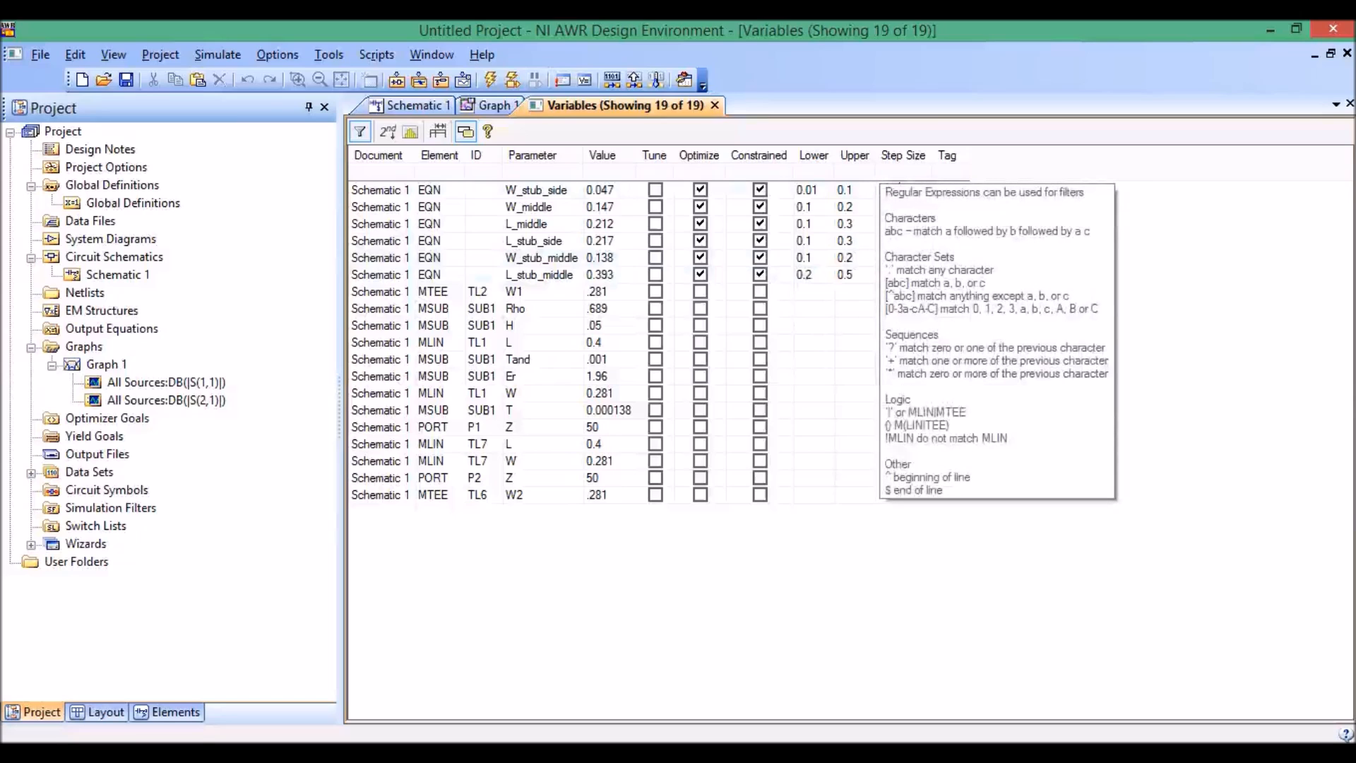
{"action": "type", "text": ".001"}
{"action": "double_click", "coordinate": [901, 190]}
{"action": "key", "text": "ctrl+c"}
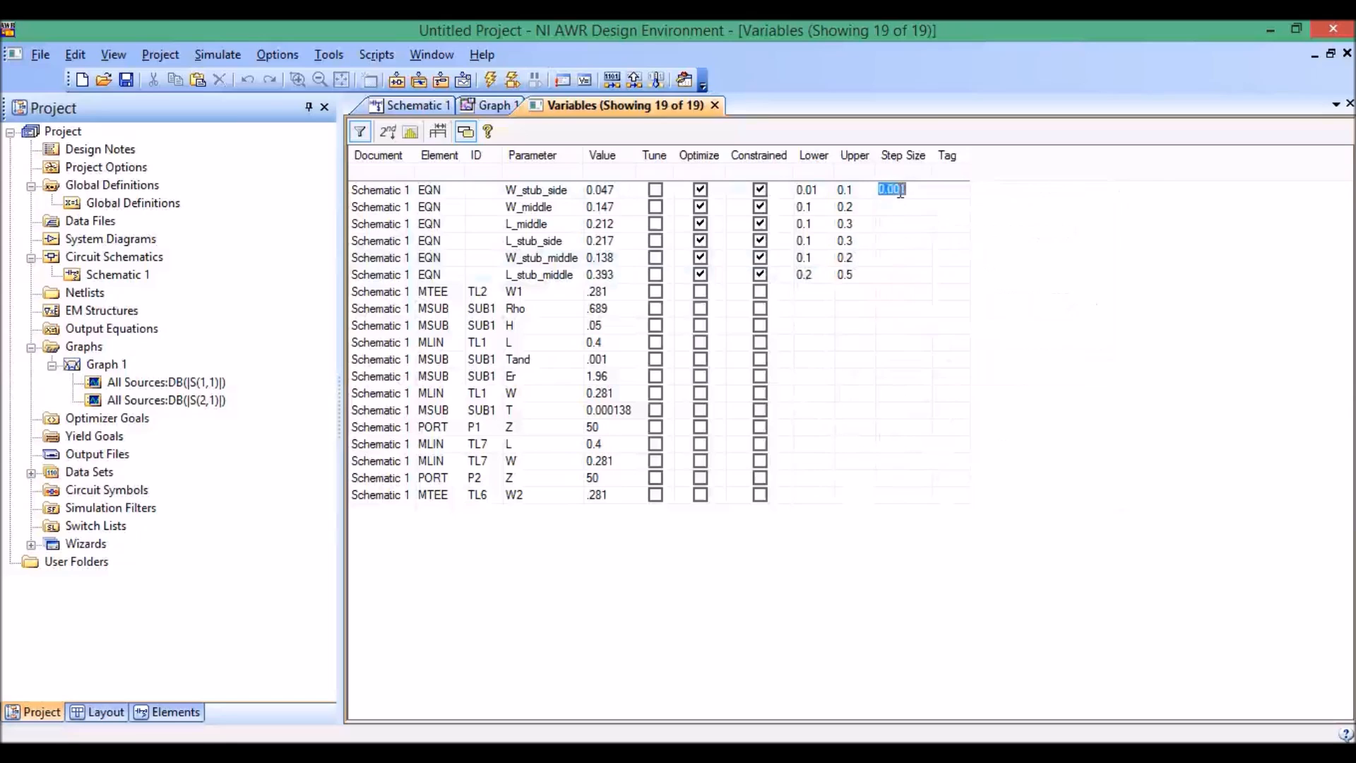
{"action": "left_click", "coordinate": [894, 207]}
{"action": "left_click", "coordinate": [894, 207]}
{"action": "key", "text": "ctrl+v"}
{"action": "left_click", "coordinate": [895, 223]}
{"action": "key", "text": "ctrl+v"}
{"action": "left_click", "coordinate": [894, 240]}
{"action": "key", "text": "ctrl+v"}
{"action": "left_click", "coordinate": [894, 257]}
{"action": "key", "text": "ctrl+v"}
{"action": "left_click", "coordinate": [889, 274]}
{"action": "key", "text": "ctrl+v"}
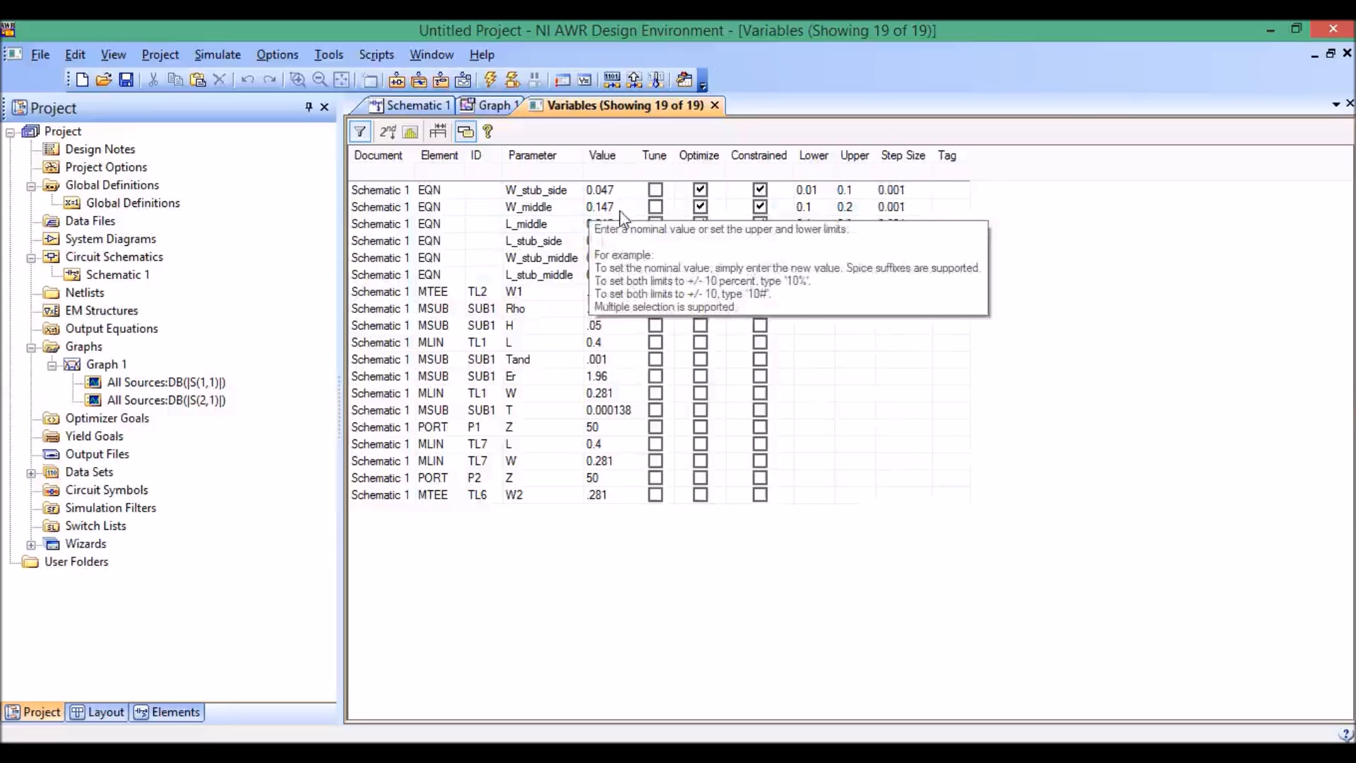
Step: Add an optimizer goal requiring DB(|S(1,1)|) of Schematic 1 to stay below -10 from the minimum frequency up to 4 GHz
{"action": "left_click", "coordinate": [483, 107]}
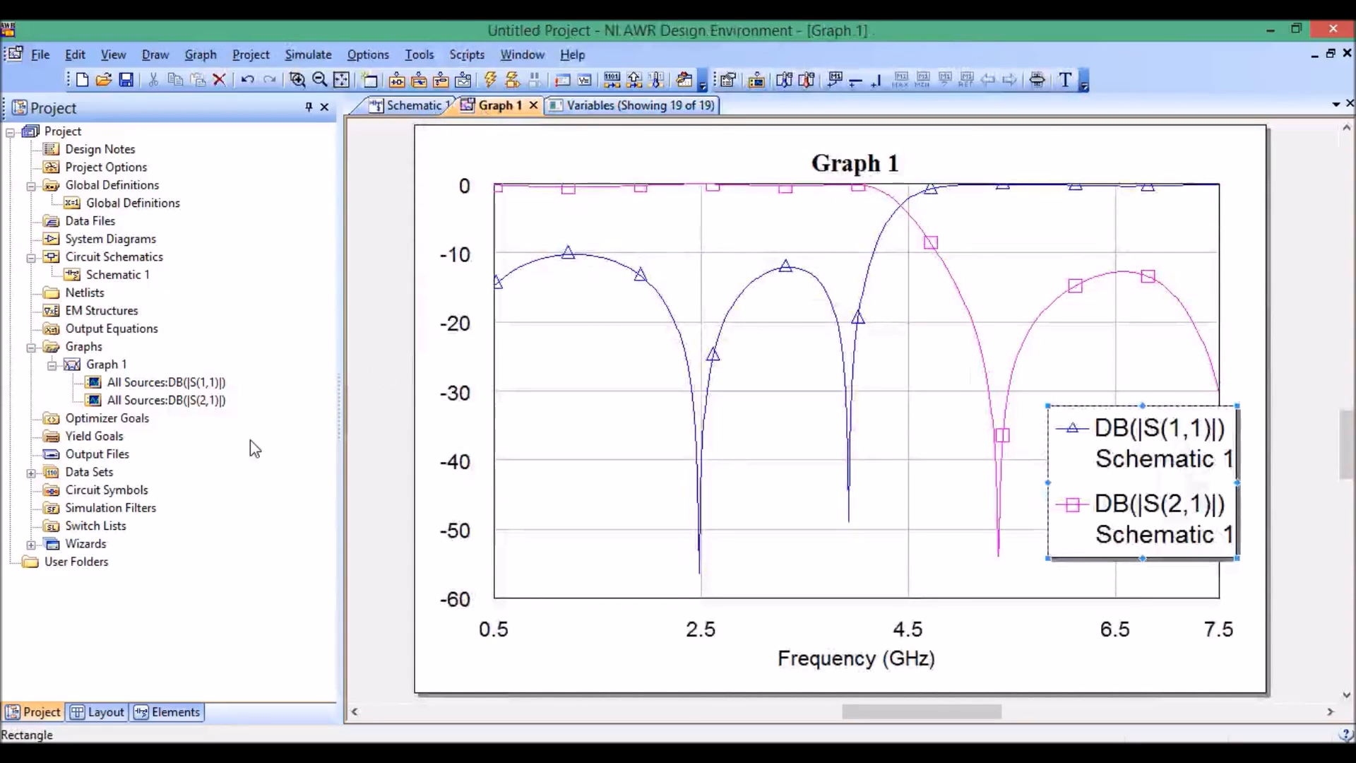
{"action": "right_click", "coordinate": [57, 420]}
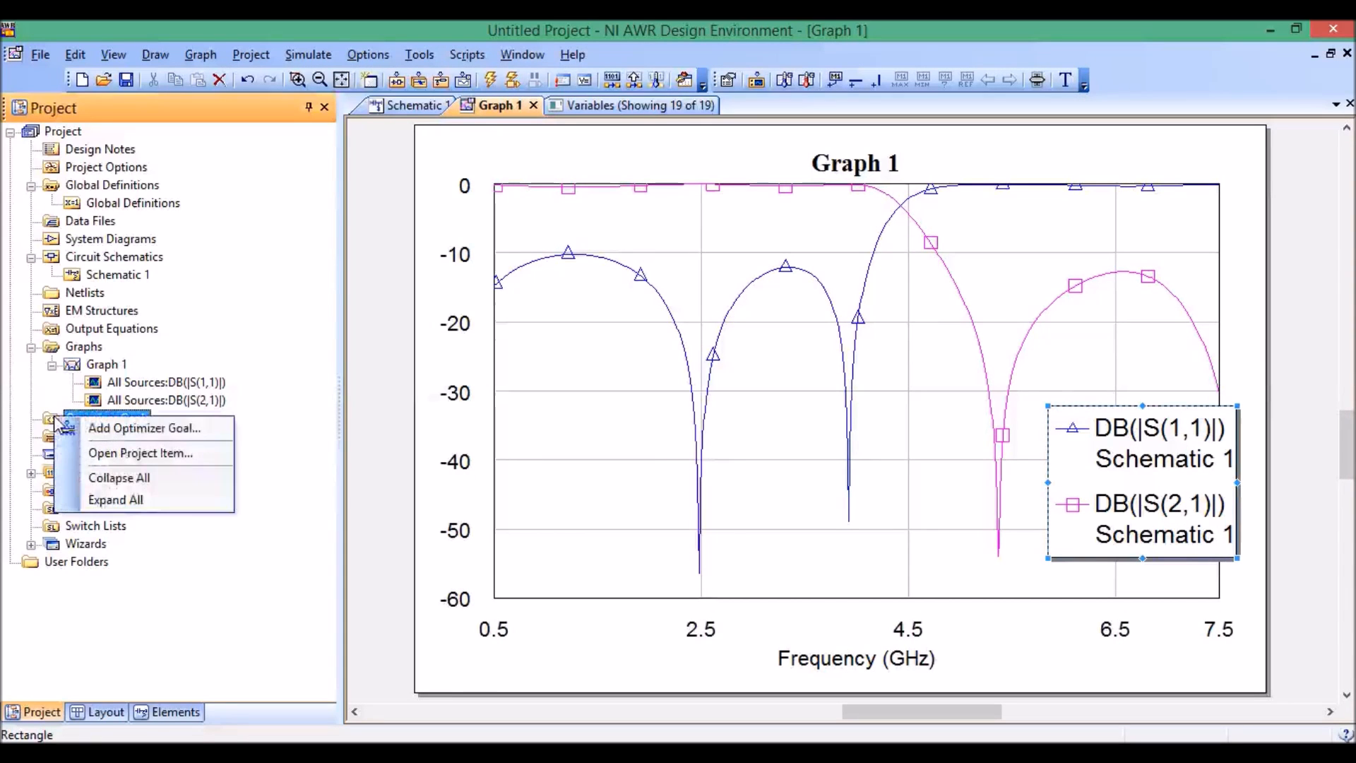
{"action": "left_click", "coordinate": [131, 430]}
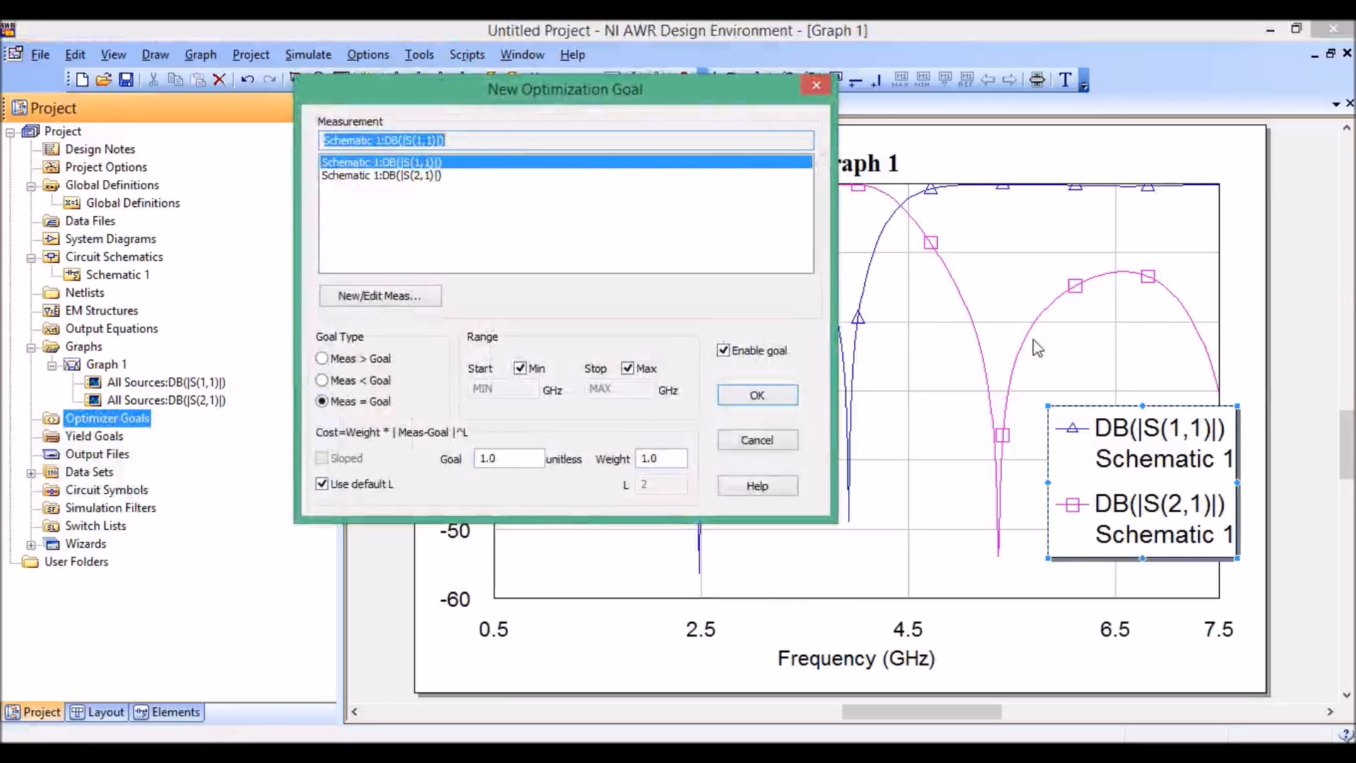
{"action": "left_click_drag", "start_coordinate": [713, 96], "coordinate": [436, 131]}
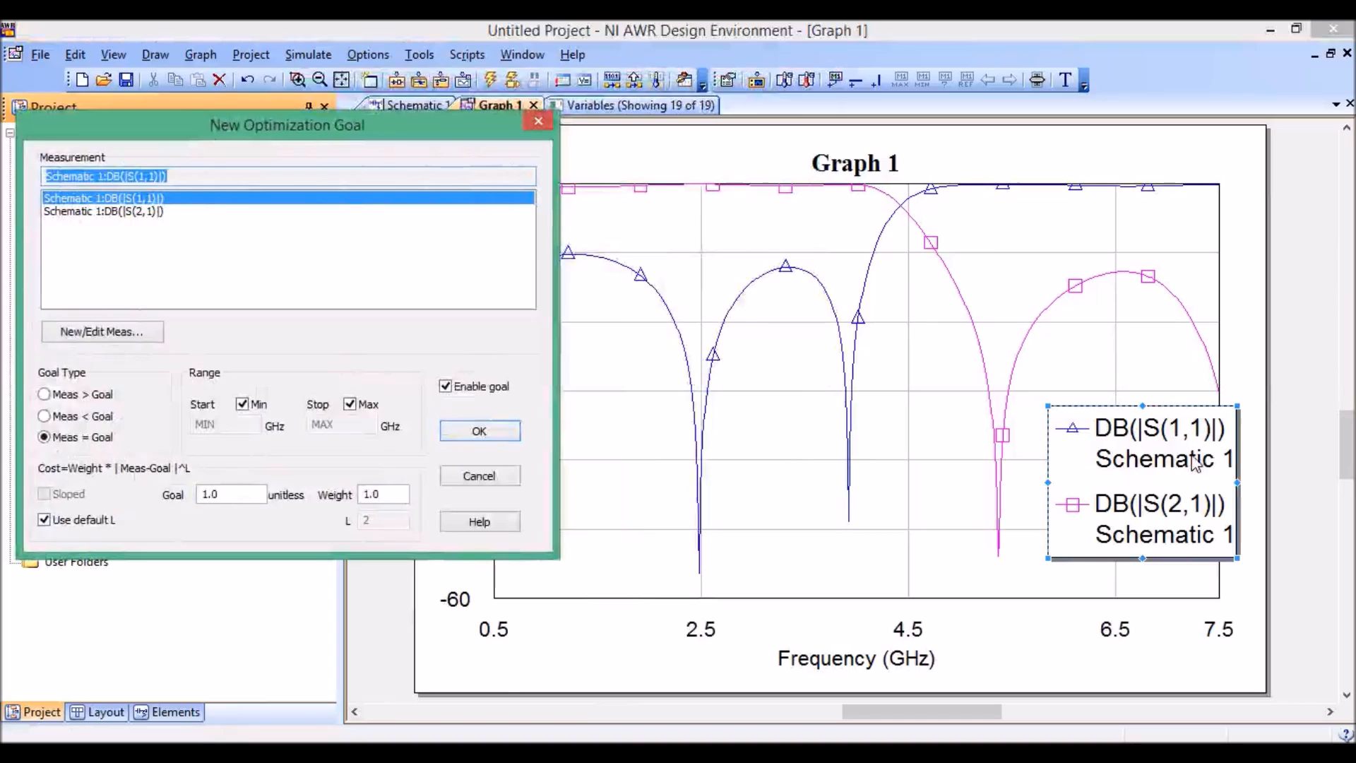
{"action": "left_click_drag", "start_coordinate": [255, 126], "coordinate": [671, 126]}
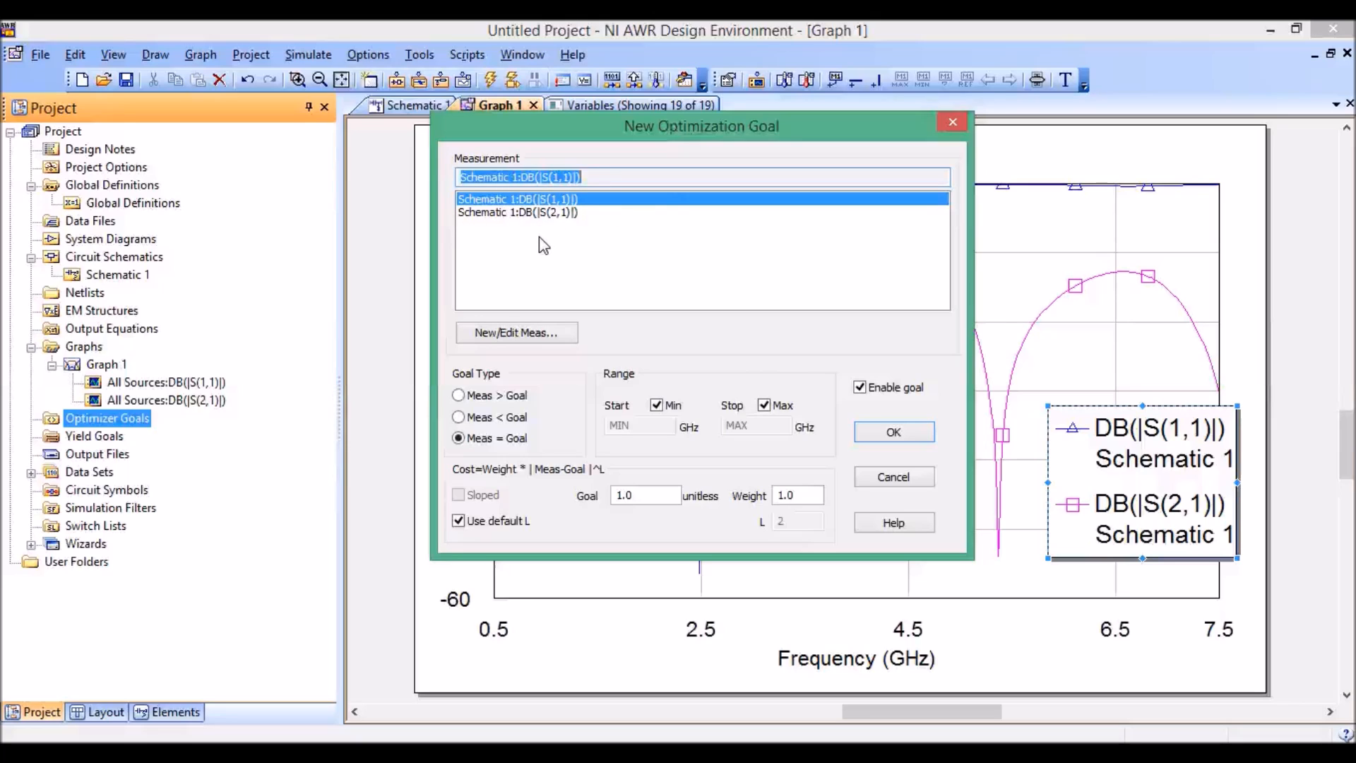
{"action": "left_click", "coordinate": [657, 494]}
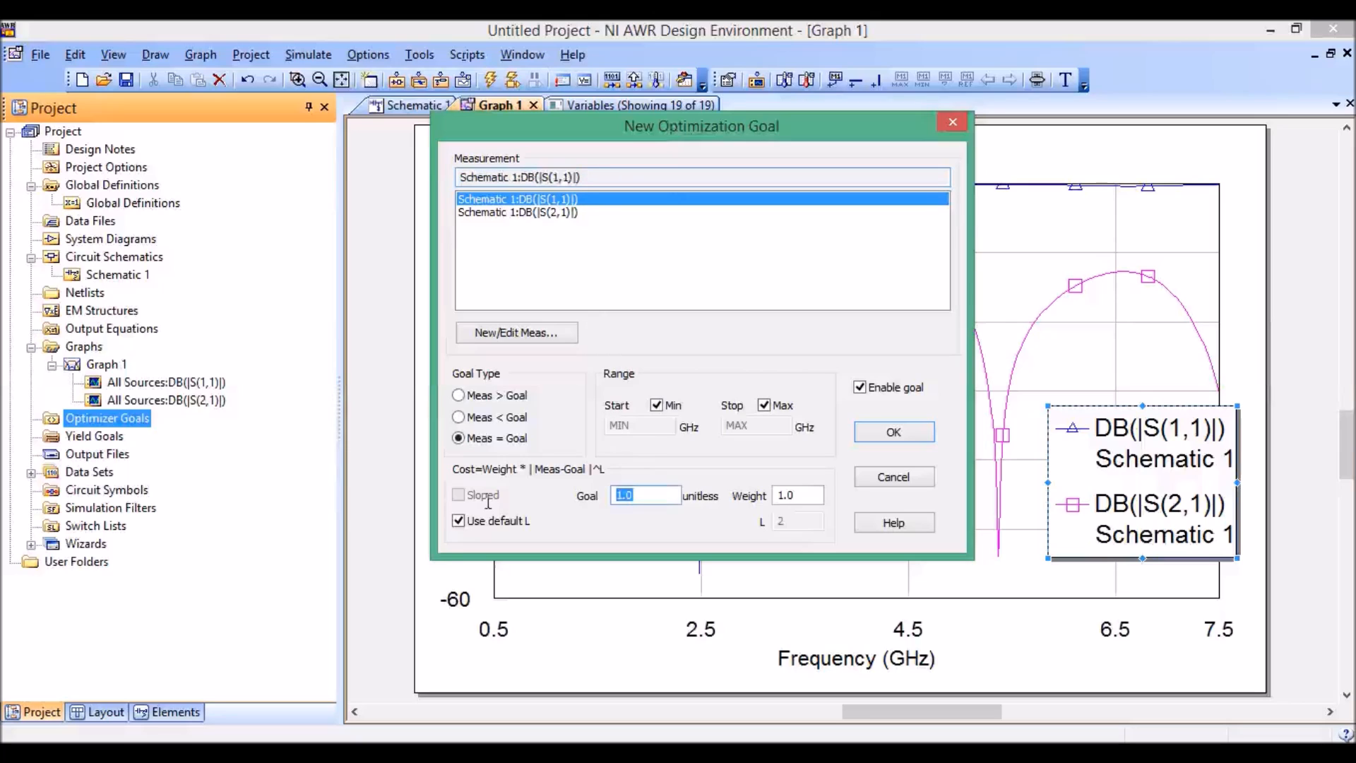
{"action": "left_click", "coordinate": [465, 419]}
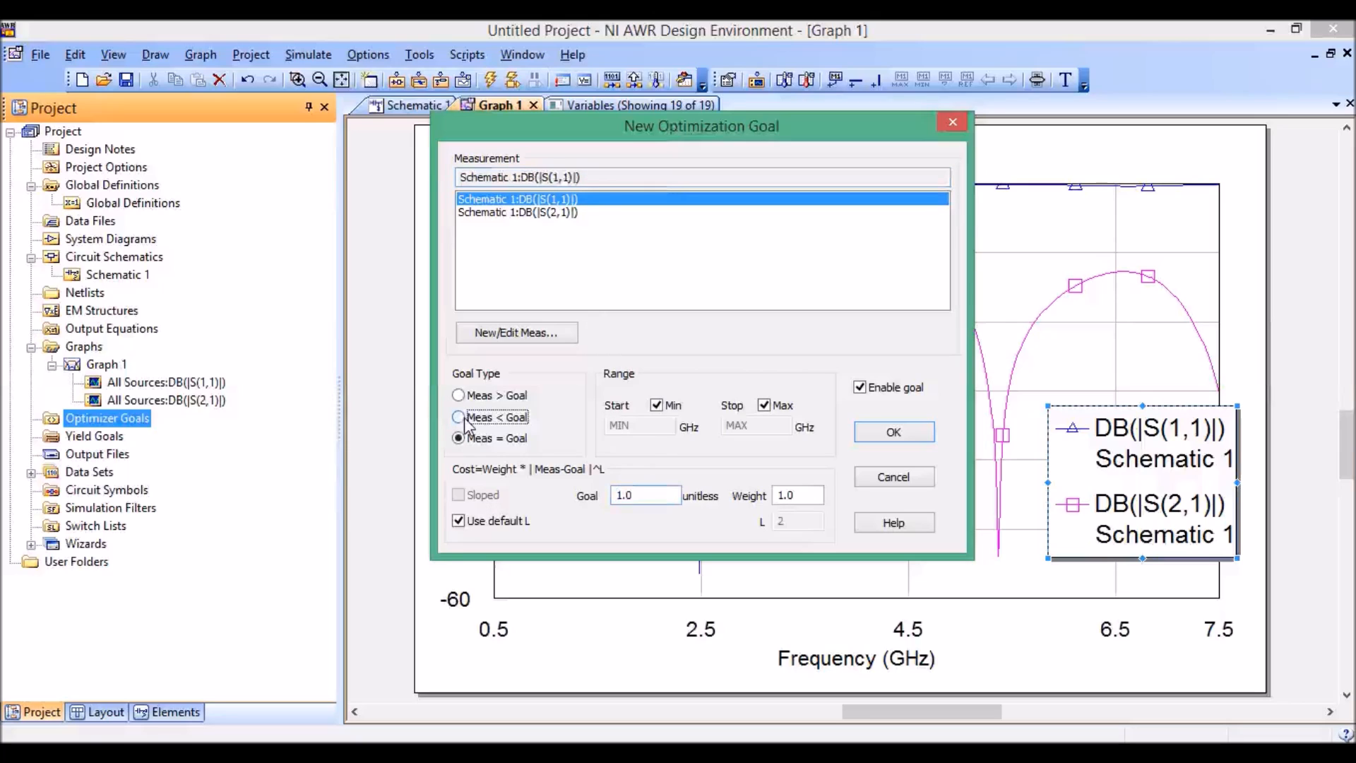
{"action": "left_click", "coordinate": [662, 496]}
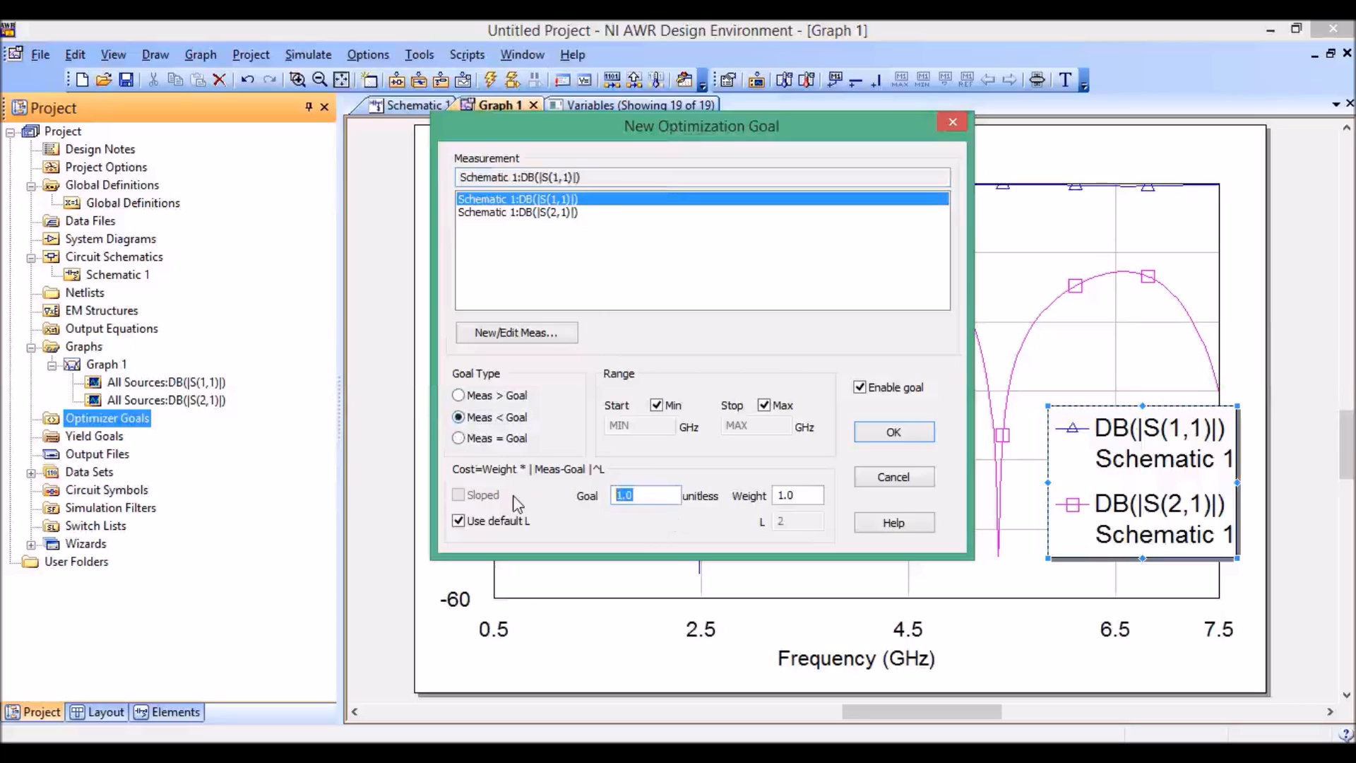
{"action": "type", "text": "-1"}
{"action": "left_click", "coordinate": [764, 406]}
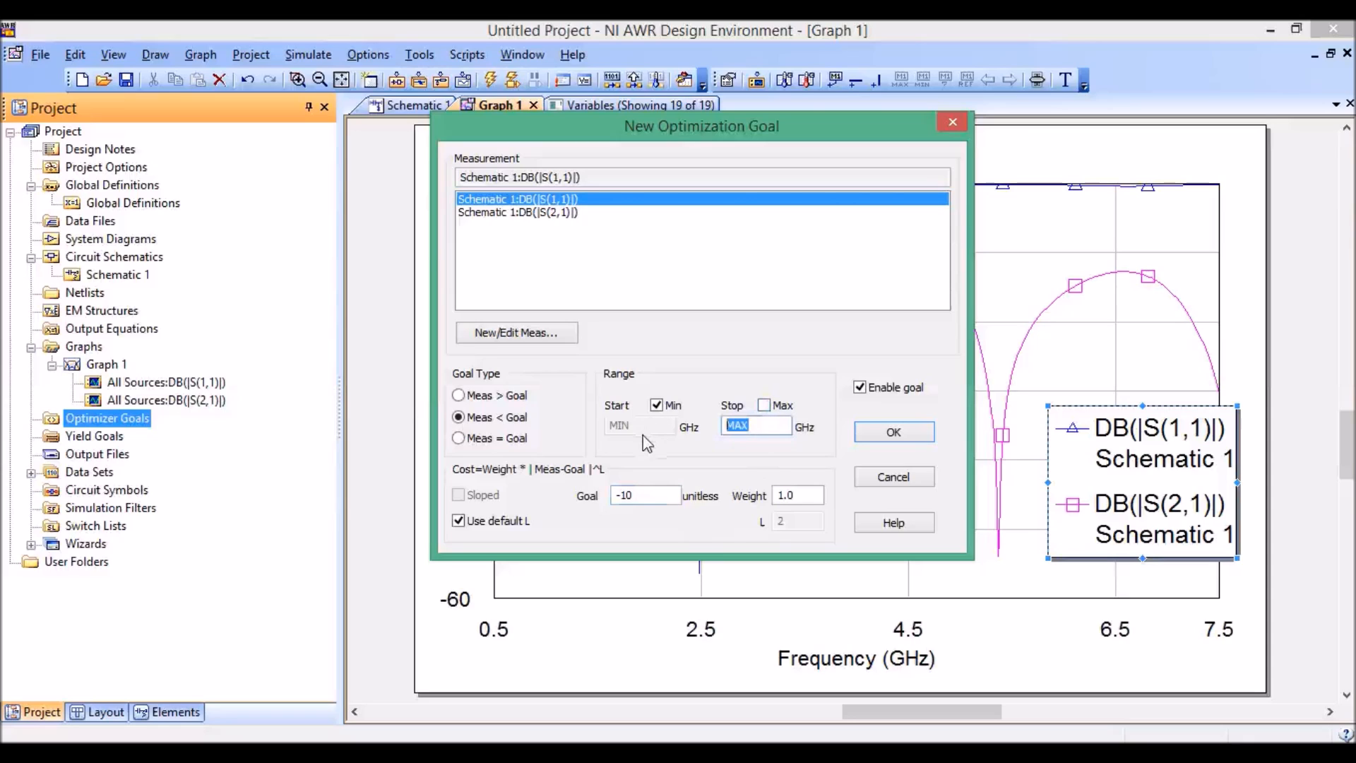
{"action": "type", "text": "4"}
{"action": "left_click", "coordinate": [902, 437]}
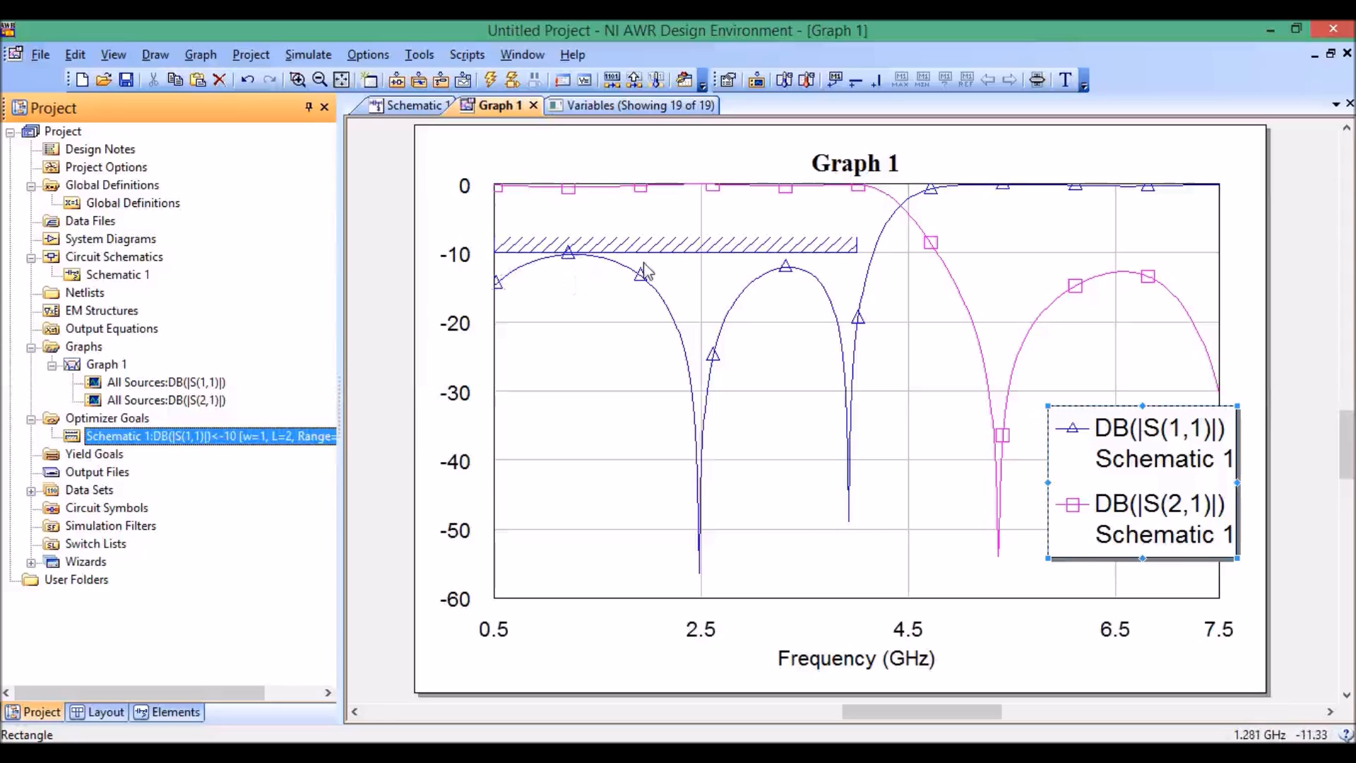
Step: Add an optimizer goal requiring DB(|S(2,1)|) of Schematic 1 to stay above -.5 from the minimum frequency up to 4 GHz
{"action": "right_click", "coordinate": [104, 422]}
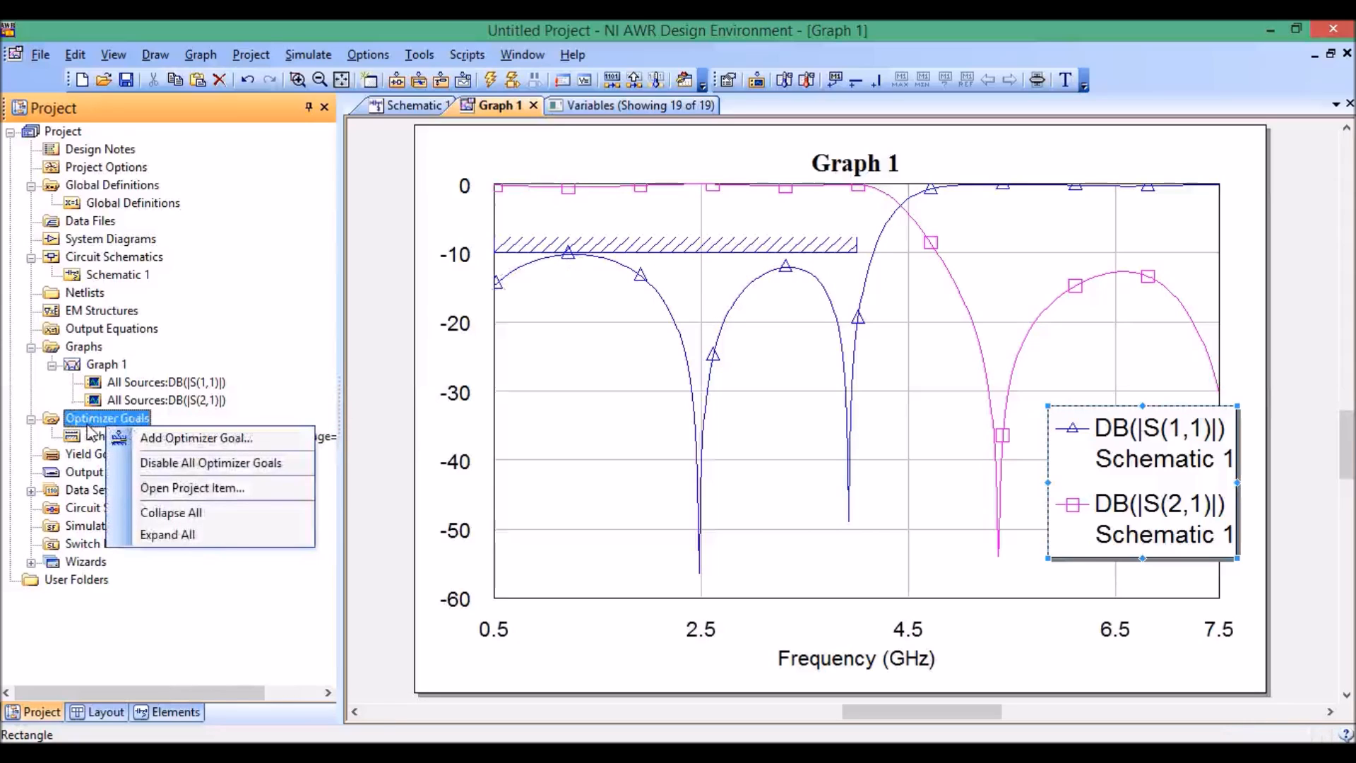
{"action": "left_click", "coordinate": [205, 439]}
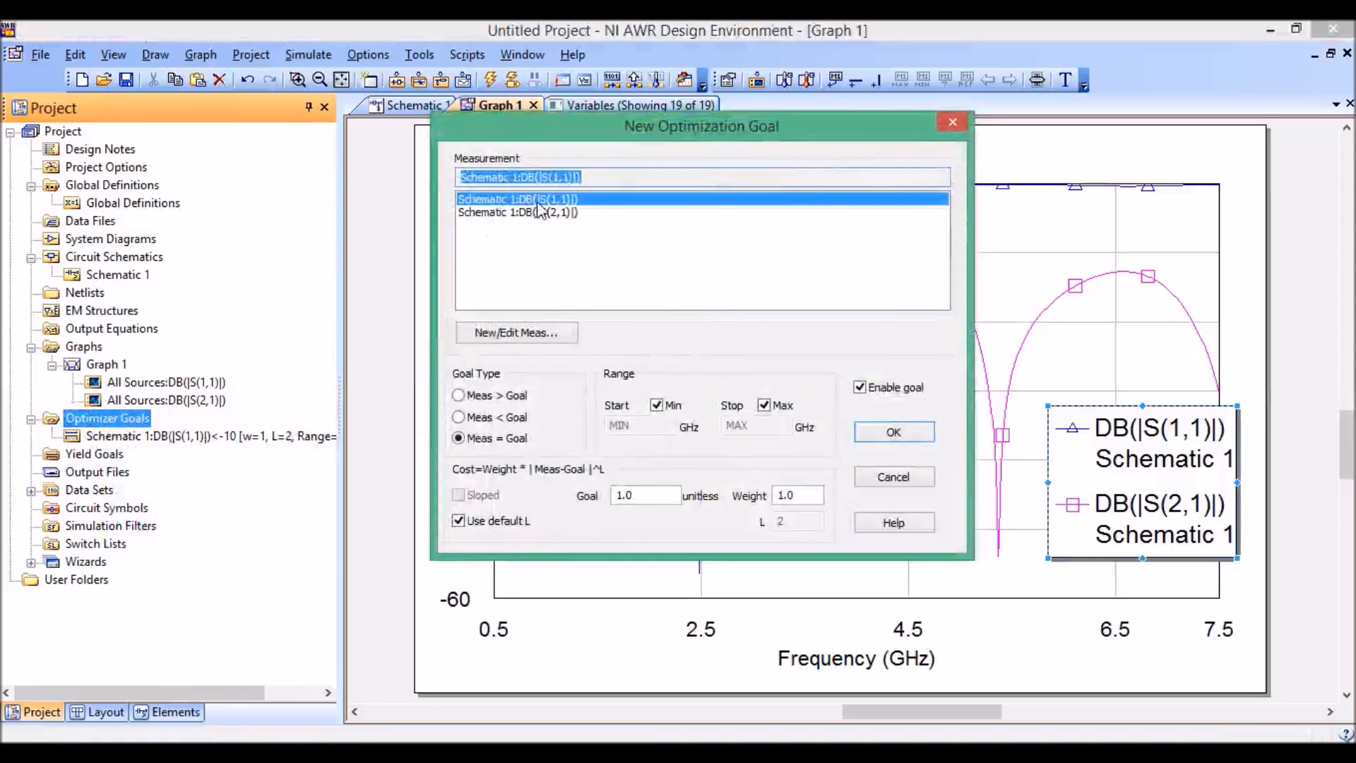
{"action": "left_click", "coordinate": [524, 212]}
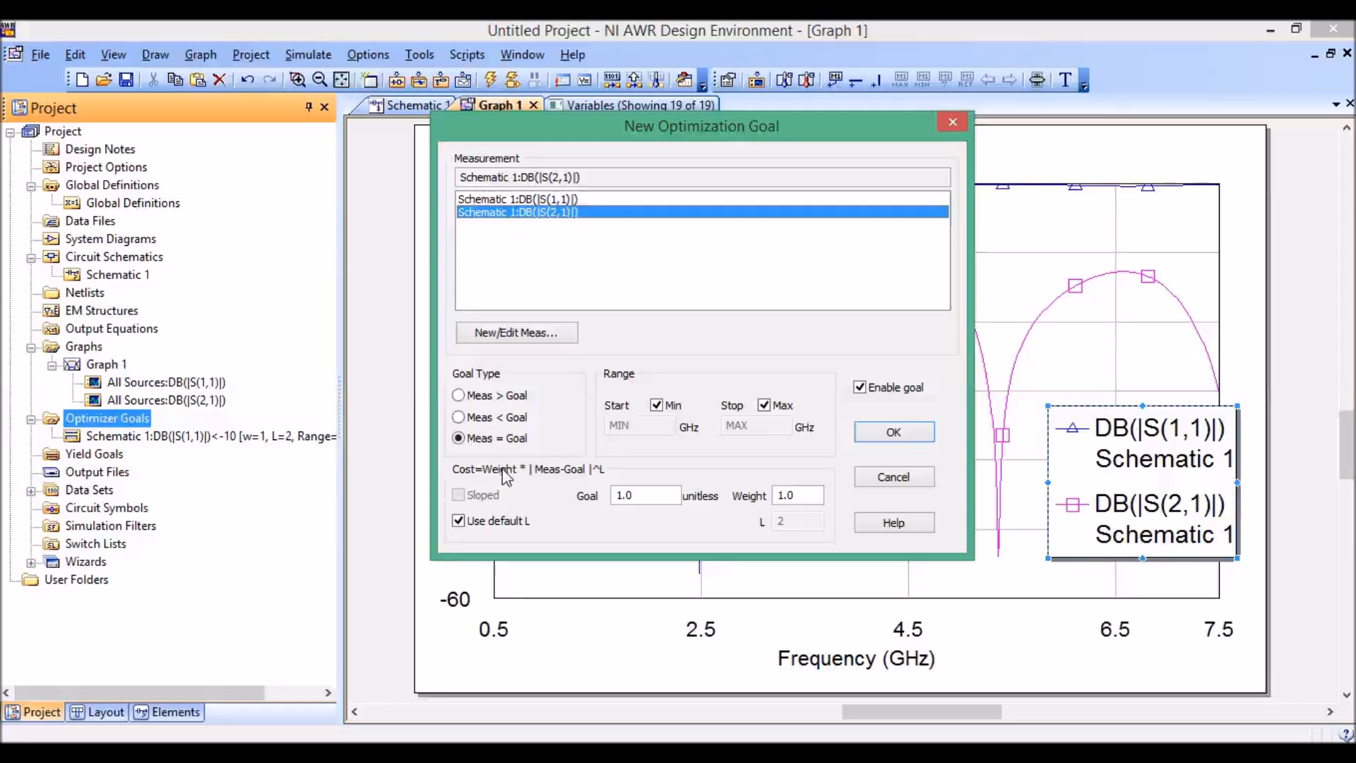
{"action": "left_click", "coordinate": [487, 397]}
{"action": "double_click", "coordinate": [650, 492]}
{"action": "type", "text": "-.5"}
{"action": "left_click", "coordinate": [763, 406]}
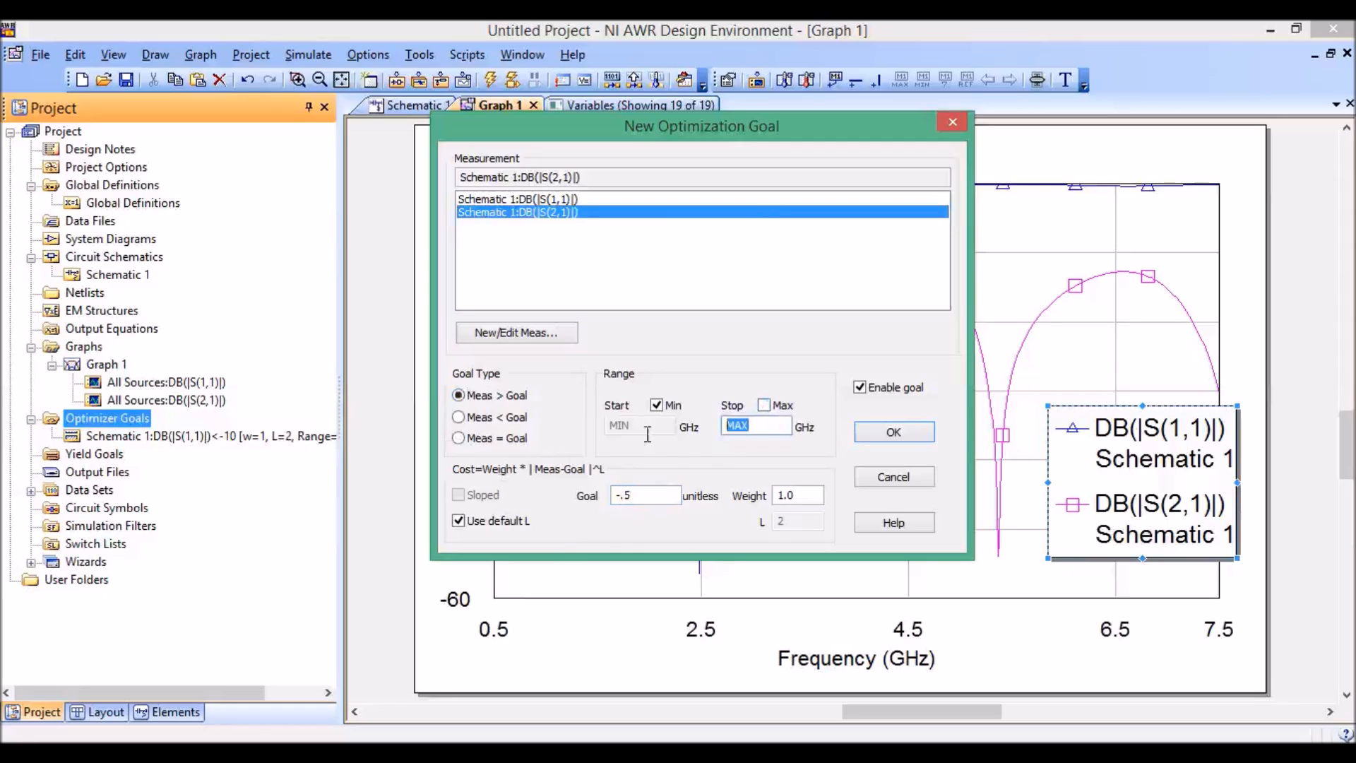
{"action": "type", "text": "4"}
{"action": "left_click", "coordinate": [880, 433]}
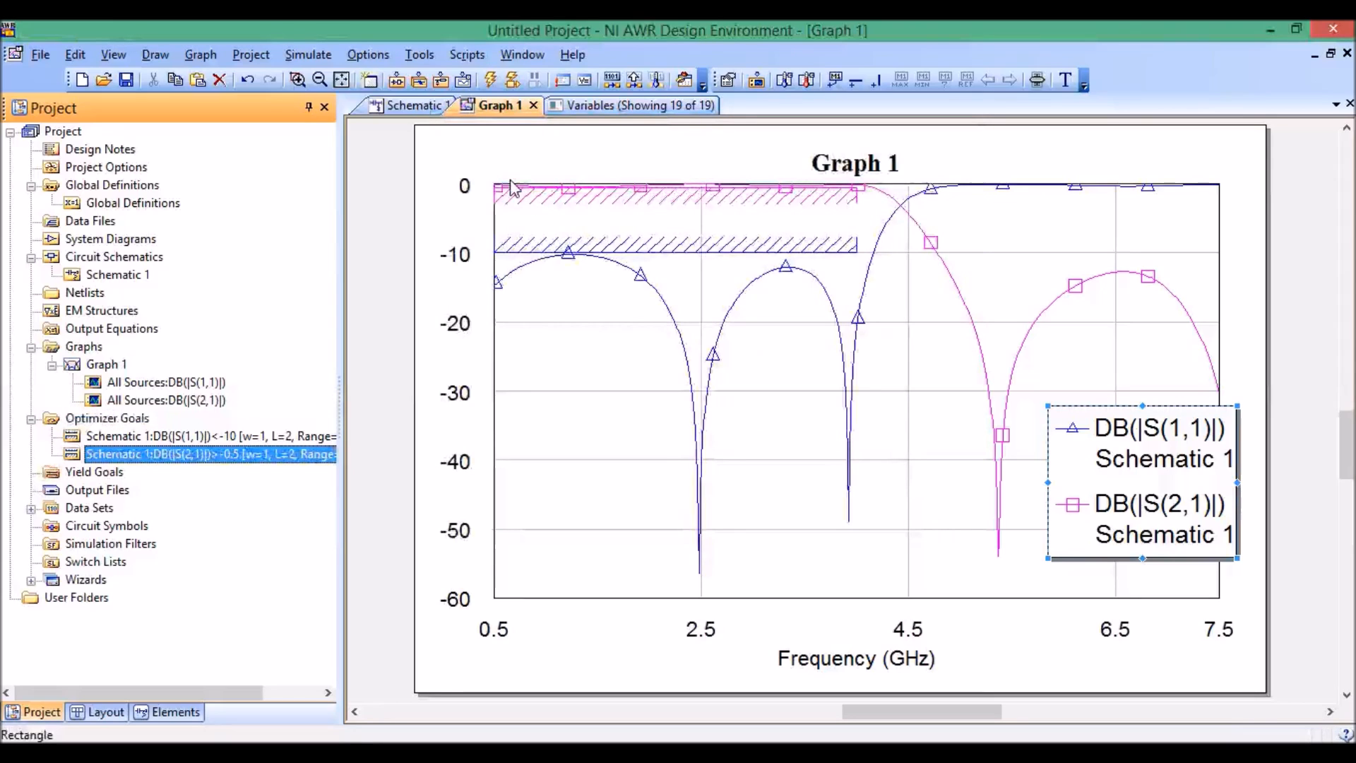
Step: Add an optimizer goal requiring DB(|S(2,1)|) of Schematic 1 to stay below -13 from 4.8 GHz up to the maximum frequency
{"action": "right_click", "coordinate": [80, 423]}
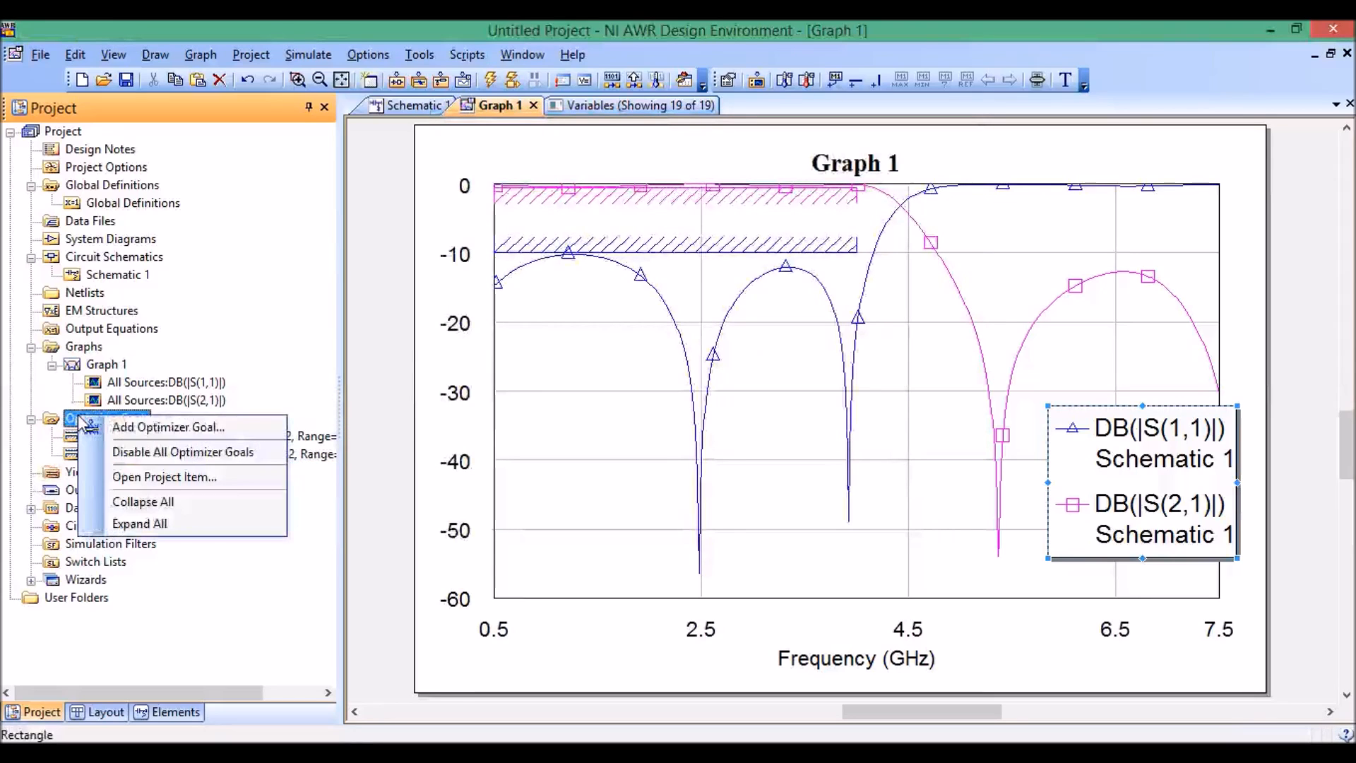
{"action": "left_click", "coordinate": [161, 430]}
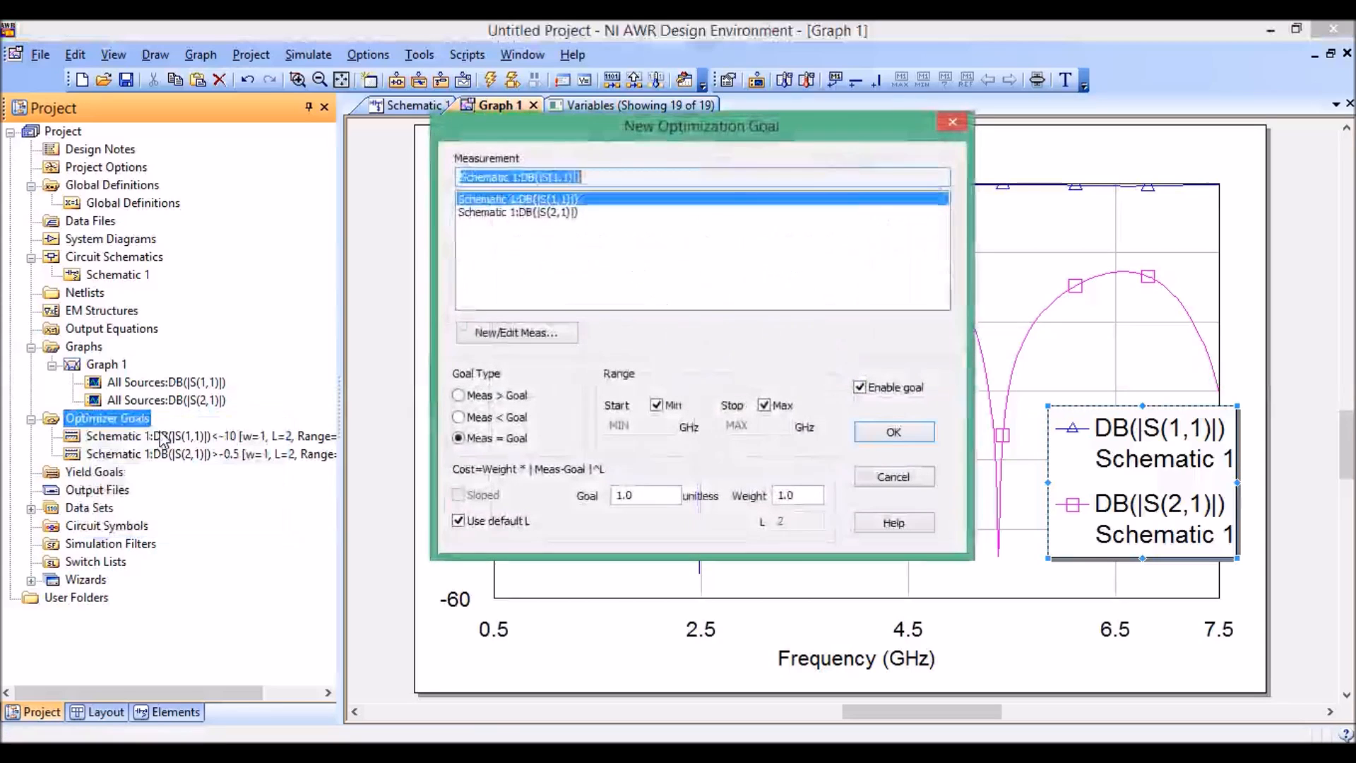
{"action": "left_click", "coordinate": [541, 214]}
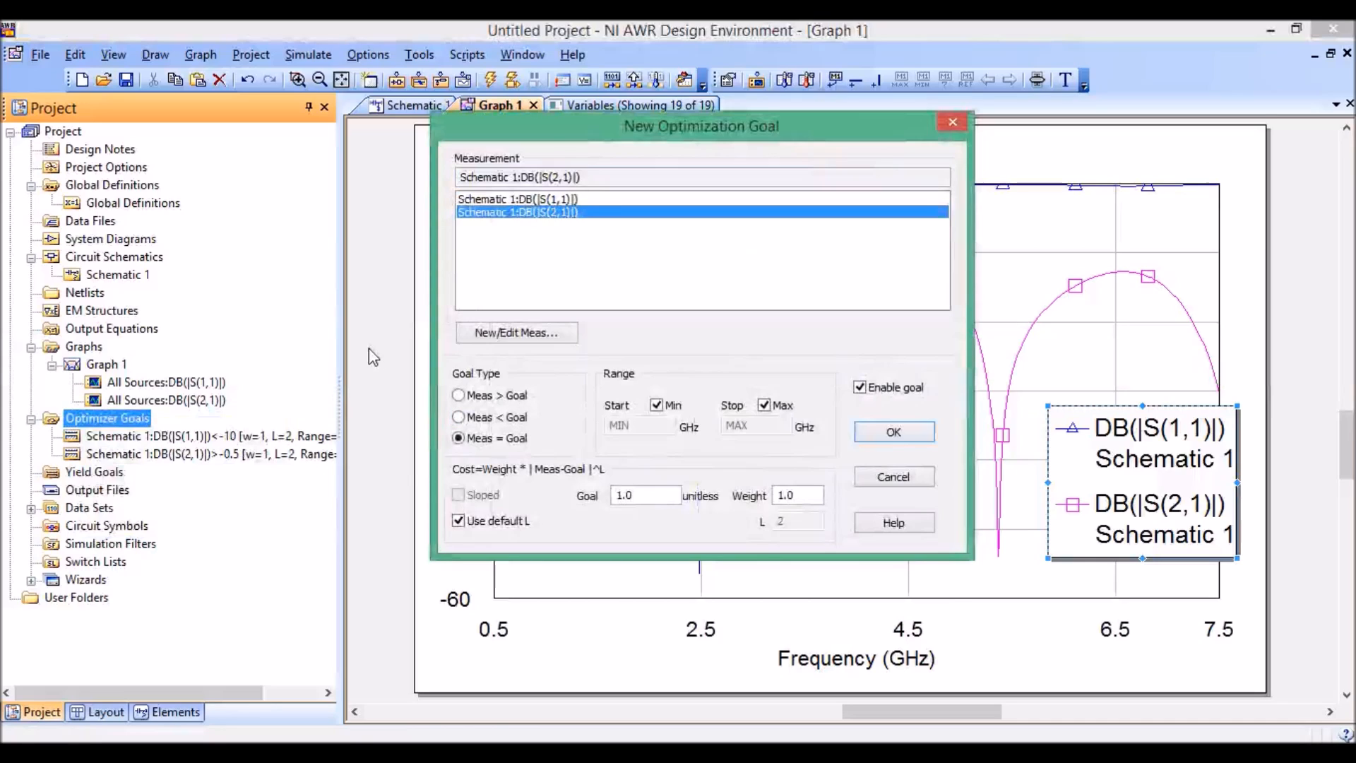
{"action": "left_click", "coordinate": [516, 418]}
{"action": "double_click", "coordinate": [632, 495]}
{"action": "type", "text": "-13"}
{"action": "left_click", "coordinate": [658, 406]}
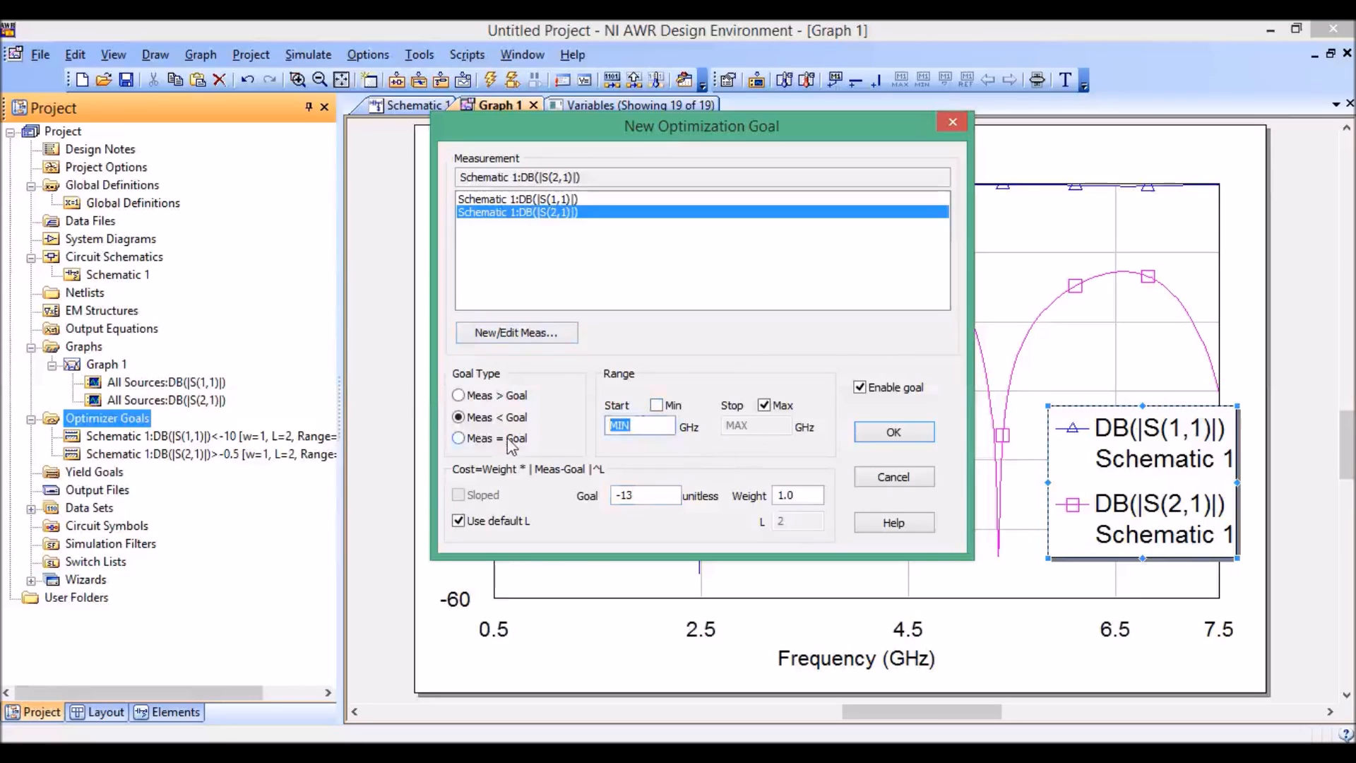
{"action": "type", "text": "4.8"}
{"action": "left_click", "coordinate": [863, 428]}
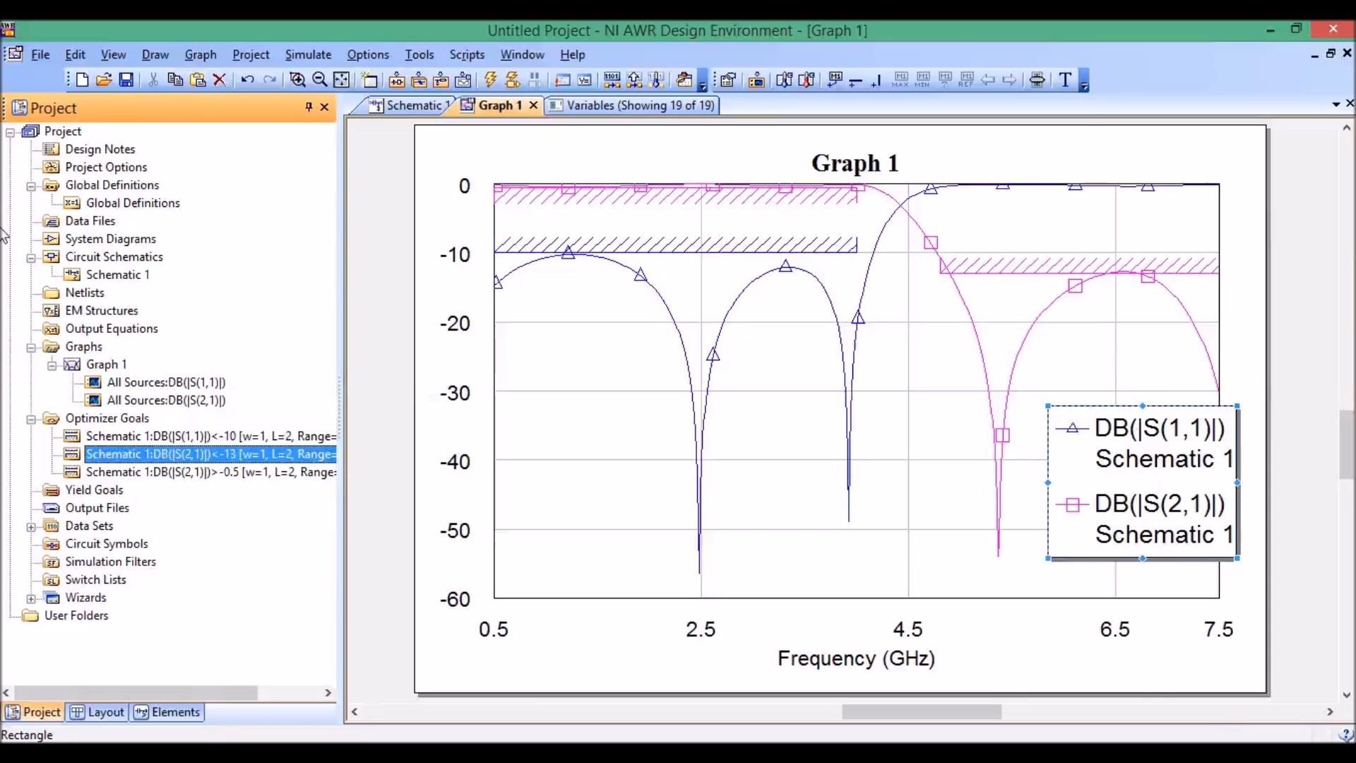
Step: Run the Create_Stackup script on Schematic 1 using the MSUB SUB1 substrate and a .1 inch grid
{"action": "double_click", "coordinate": [111, 275]}
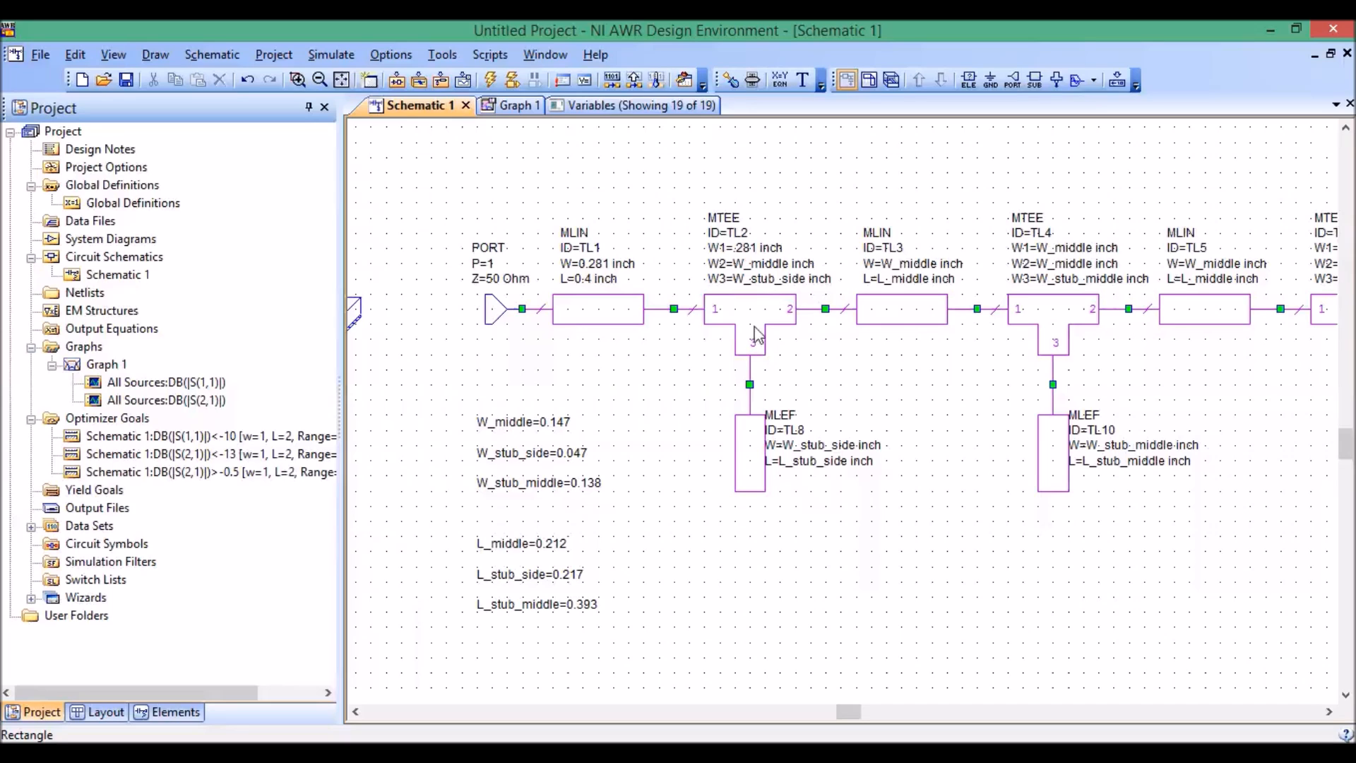
{"action": "left_click", "coordinate": [518, 112]}
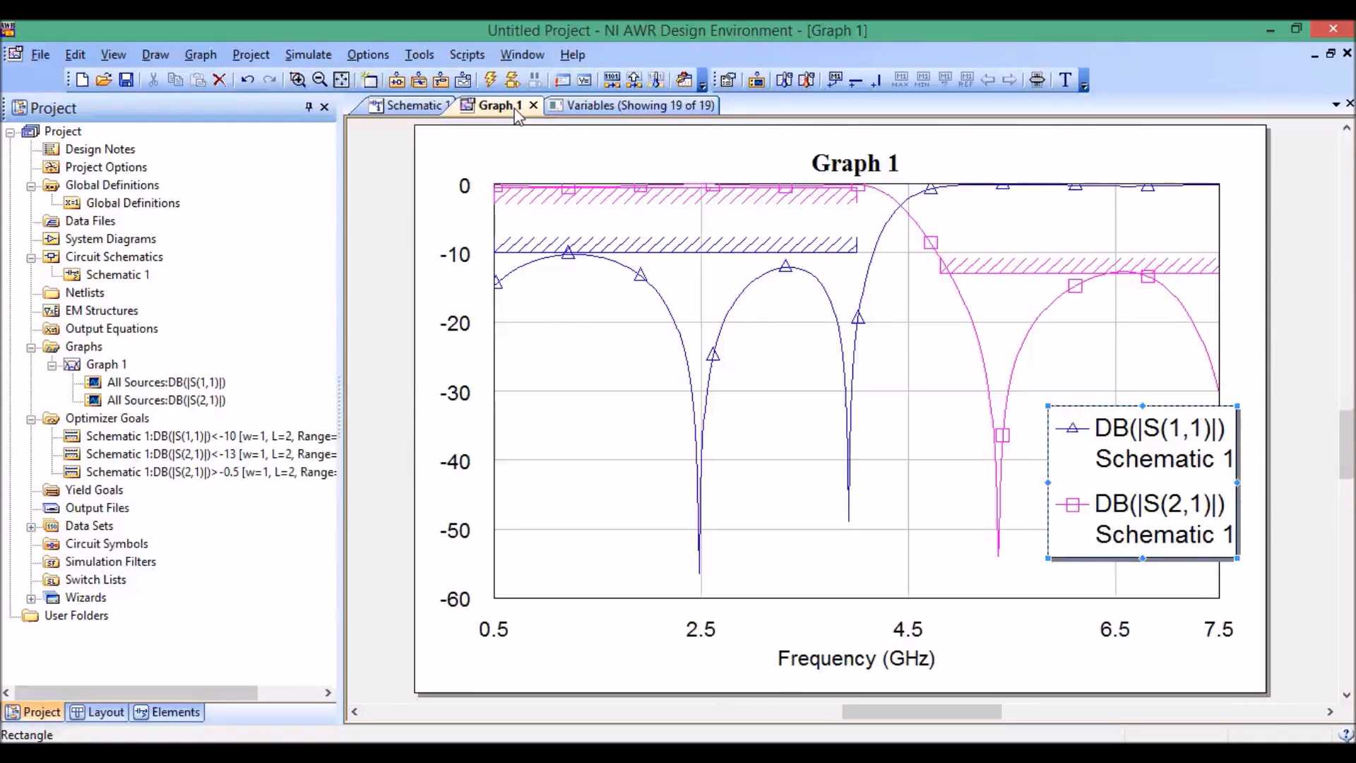
{"action": "left_click", "coordinate": [415, 105]}
{"action": "scroll", "coordinate": [1036, 348], "scroll_direction": "down", "scroll_amount": 1}
{"action": "scroll", "coordinate": [1063, 344], "scroll_direction": "up", "scroll_amount": 1}
{"action": "scroll", "coordinate": [1091, 341], "scroll_direction": "down", "scroll_amount": 2}
{"action": "key", "text": "Home"}
{"action": "left_click", "coordinate": [487, 63]}
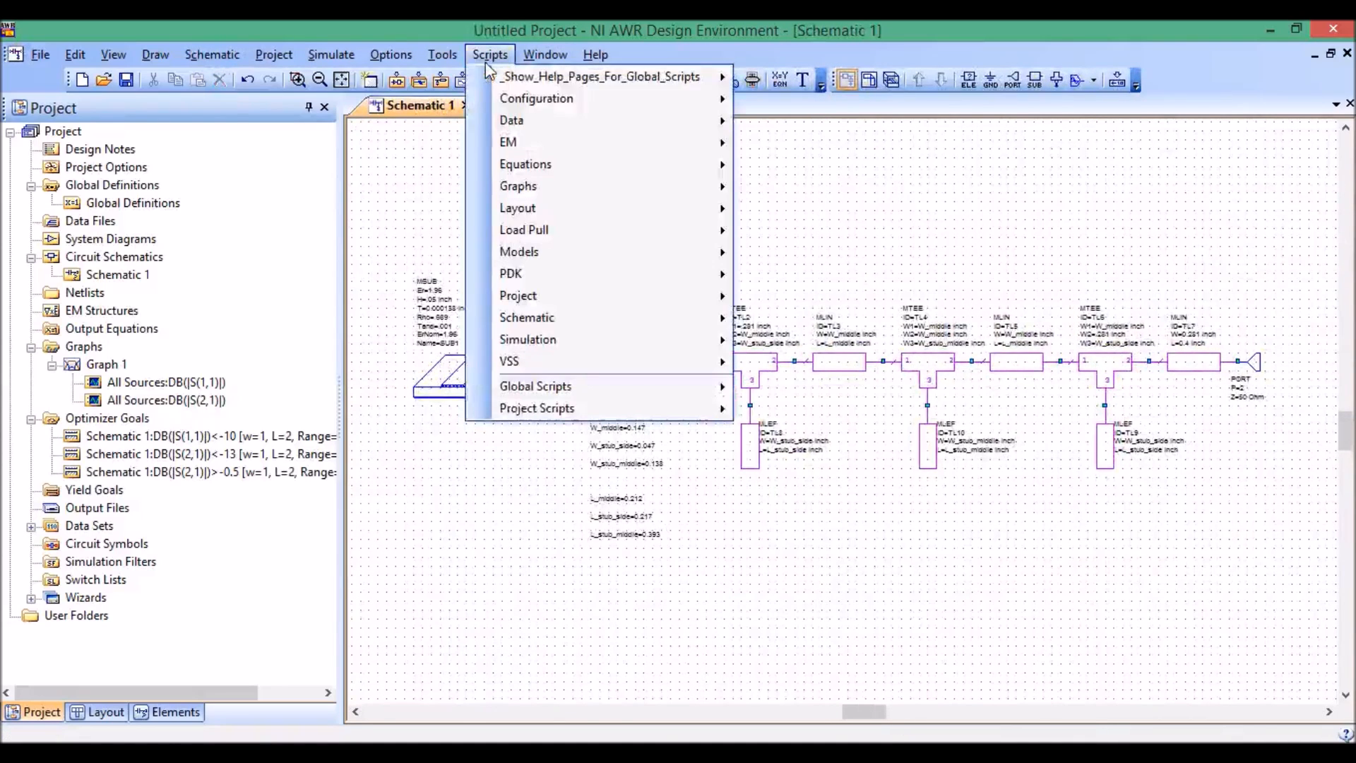
{"action": "mouse_move", "coordinate": [575, 143]}
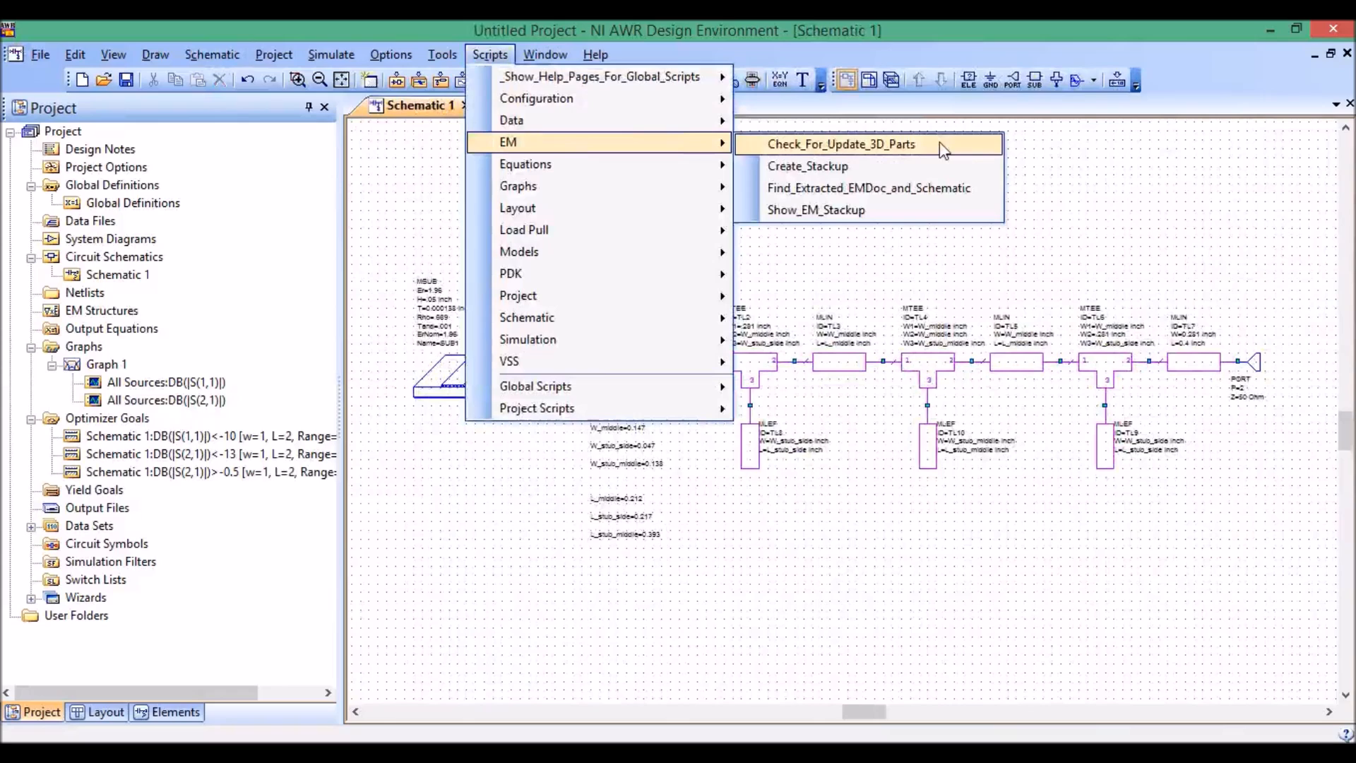
{"action": "left_click", "coordinate": [922, 170]}
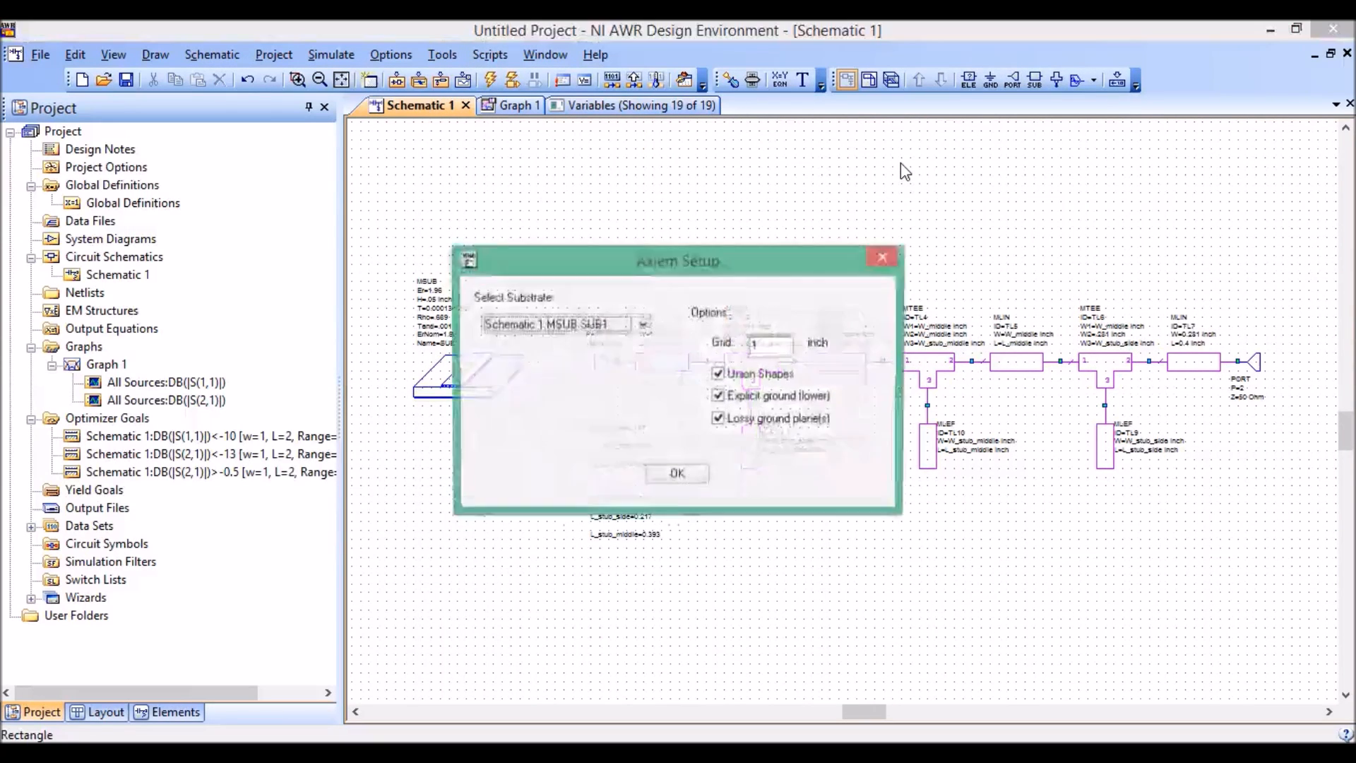
{"action": "left_click_drag", "start_coordinate": [772, 346], "coordinate": [751, 353]}
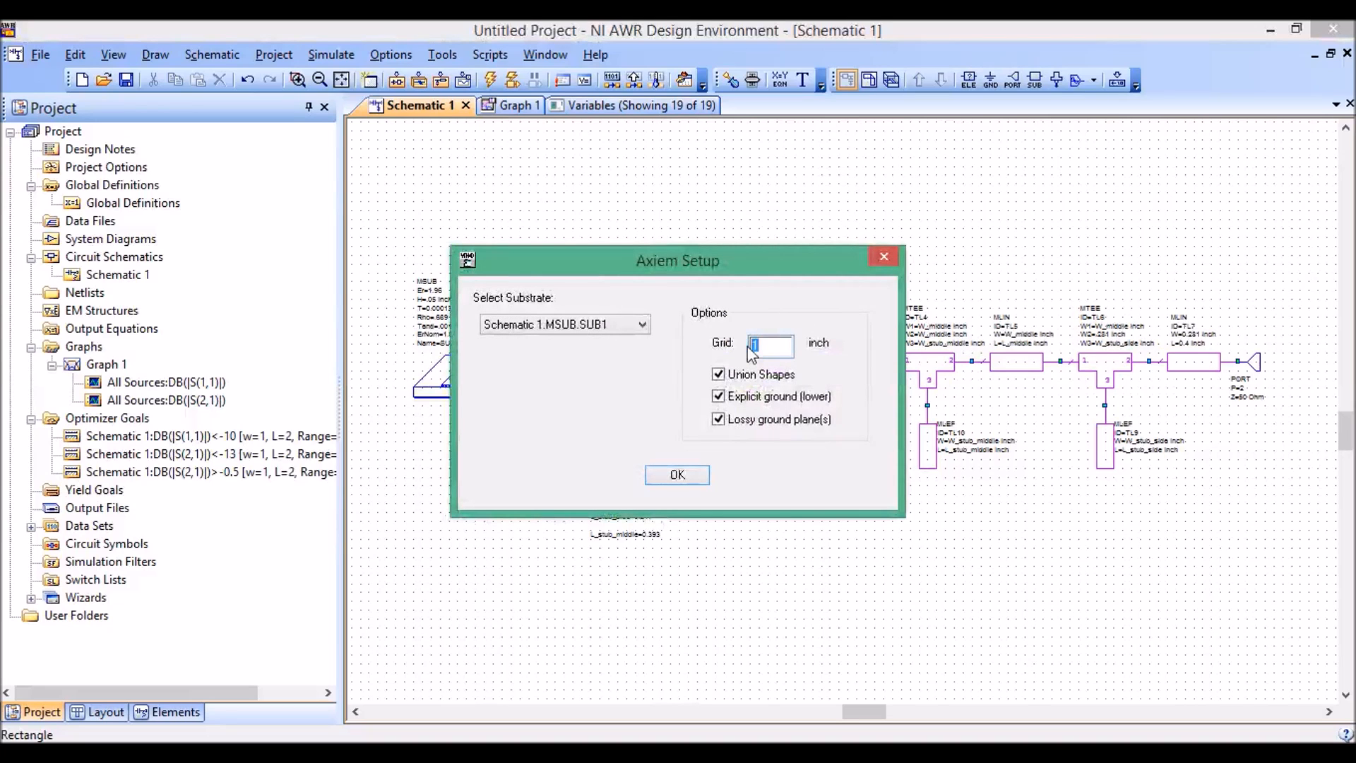
{"action": "key", "text": "Return"}
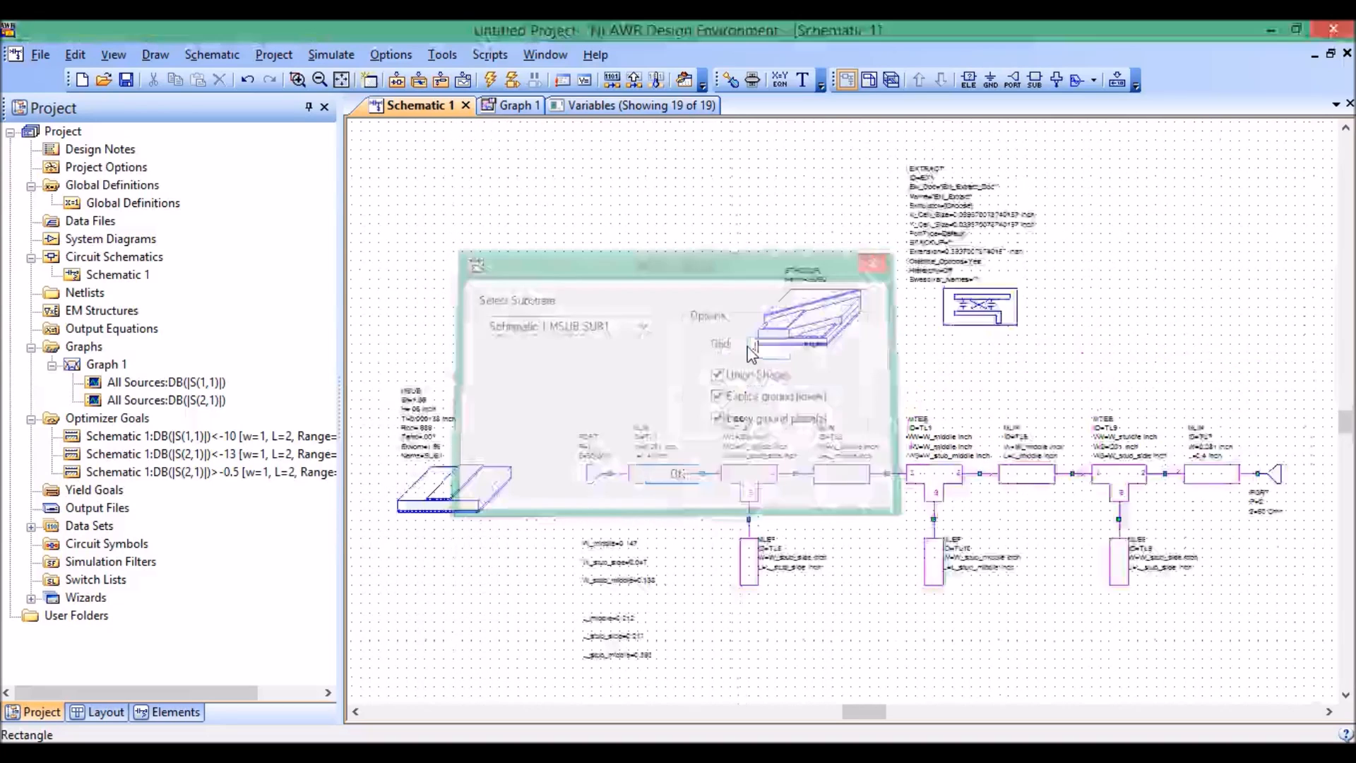
Step: Review the STACKUP element's material definitions and dielectric layers, and map its Copper drawing layer to the Cu material, accepting the project-wide change
{"action": "scroll", "coordinate": [913, 309], "scroll_direction": "up", "scroll_amount": 3}
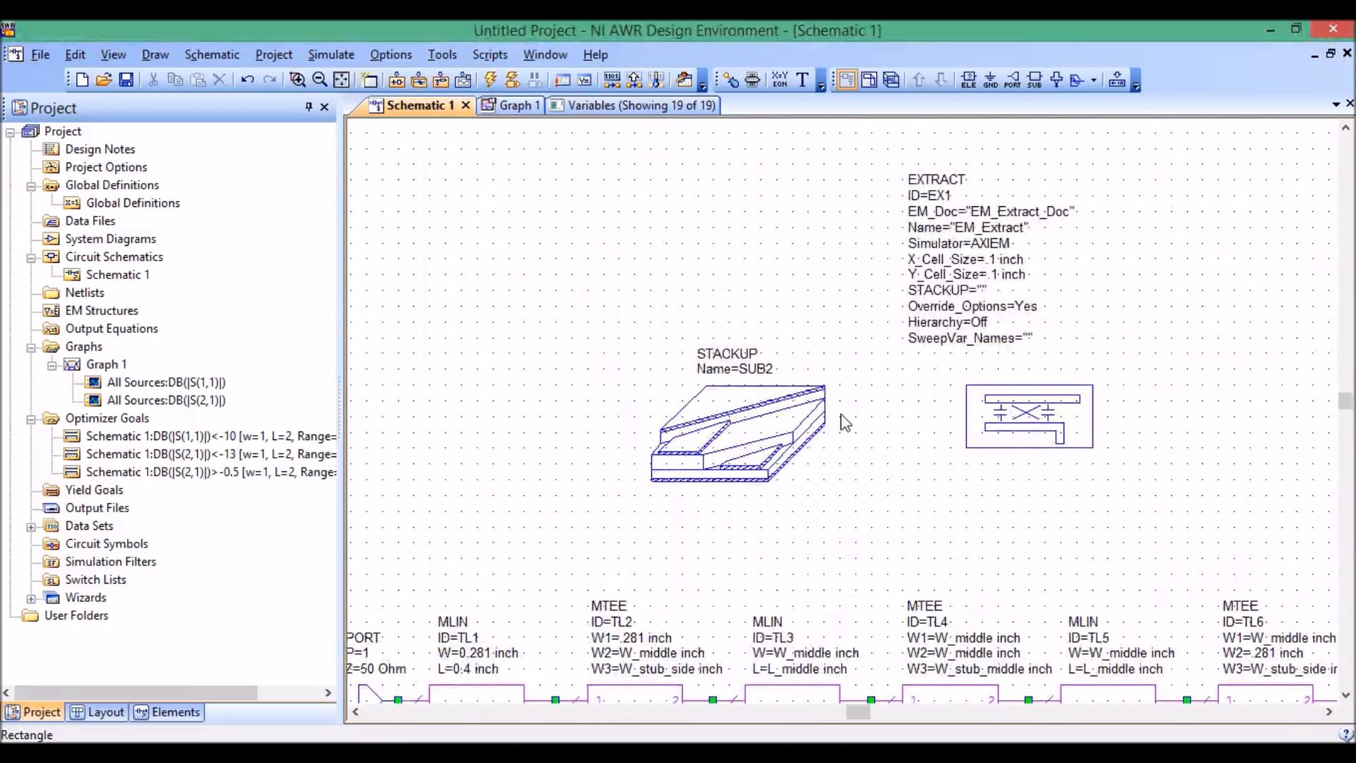
{"action": "double_click", "coordinate": [742, 438]}
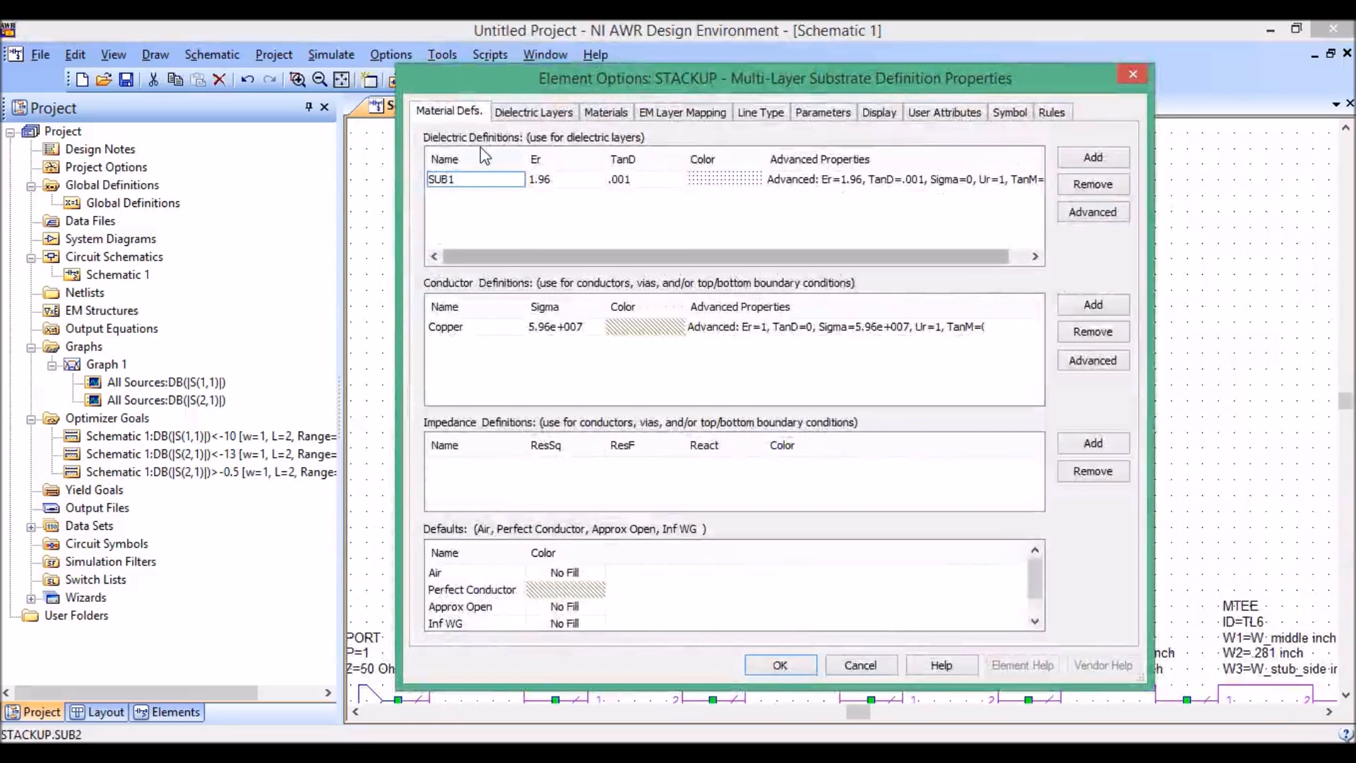
{"action": "left_click", "coordinate": [533, 112]}
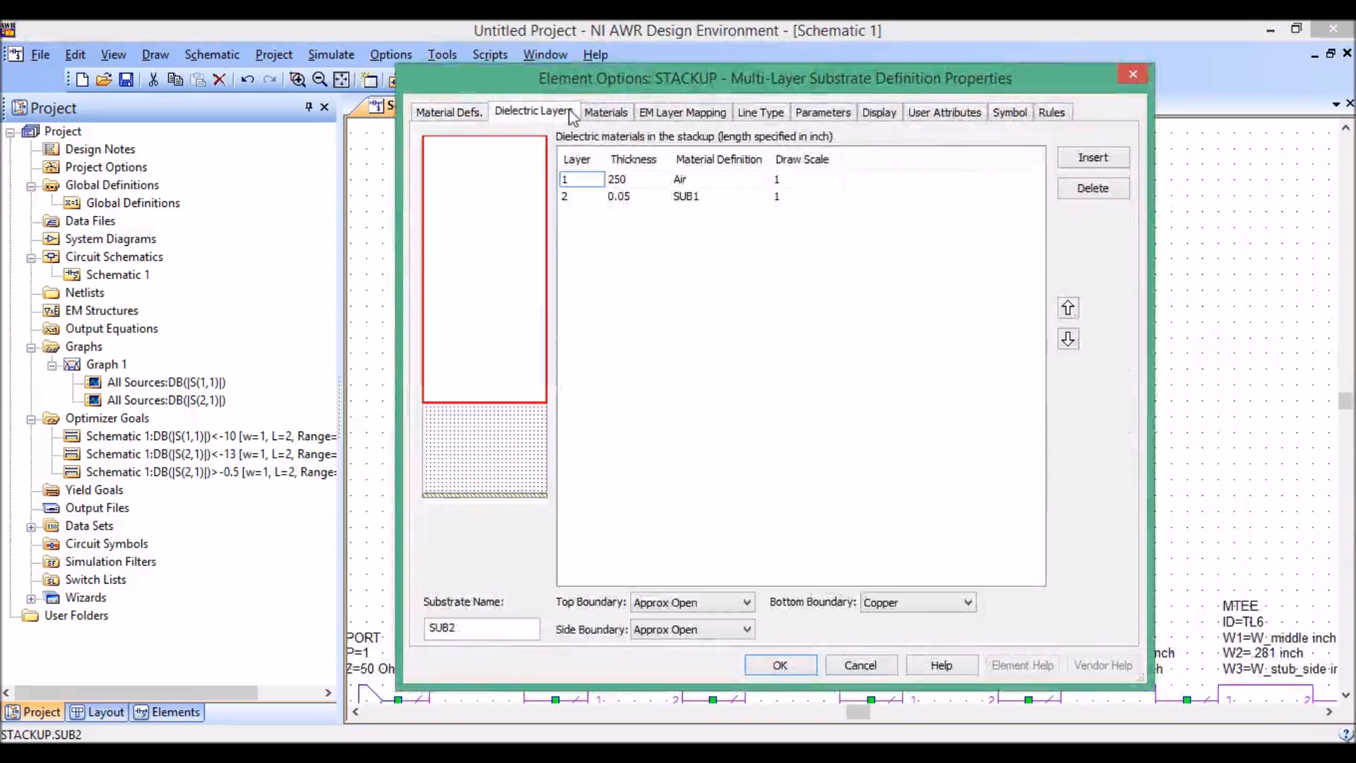
{"action": "left_click", "coordinate": [608, 113]}
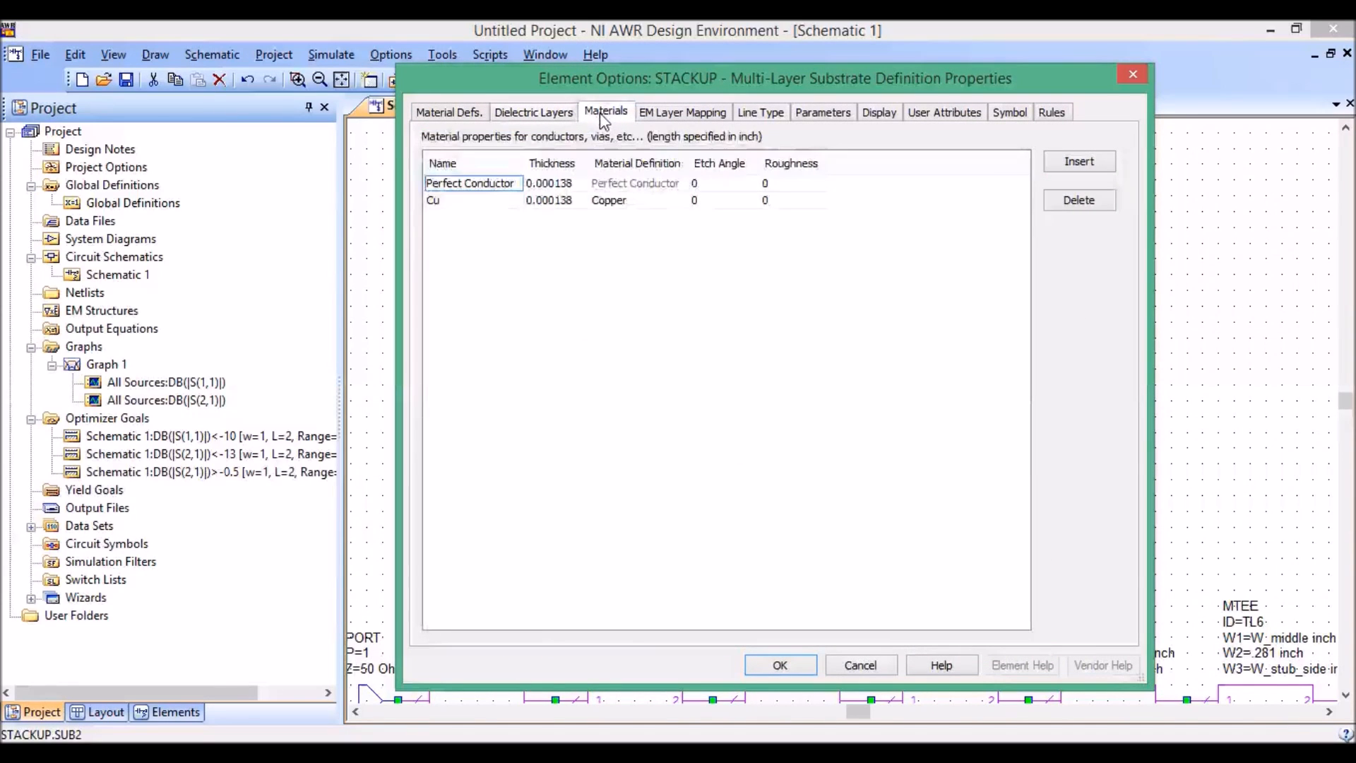
{"action": "left_click", "coordinate": [680, 112]}
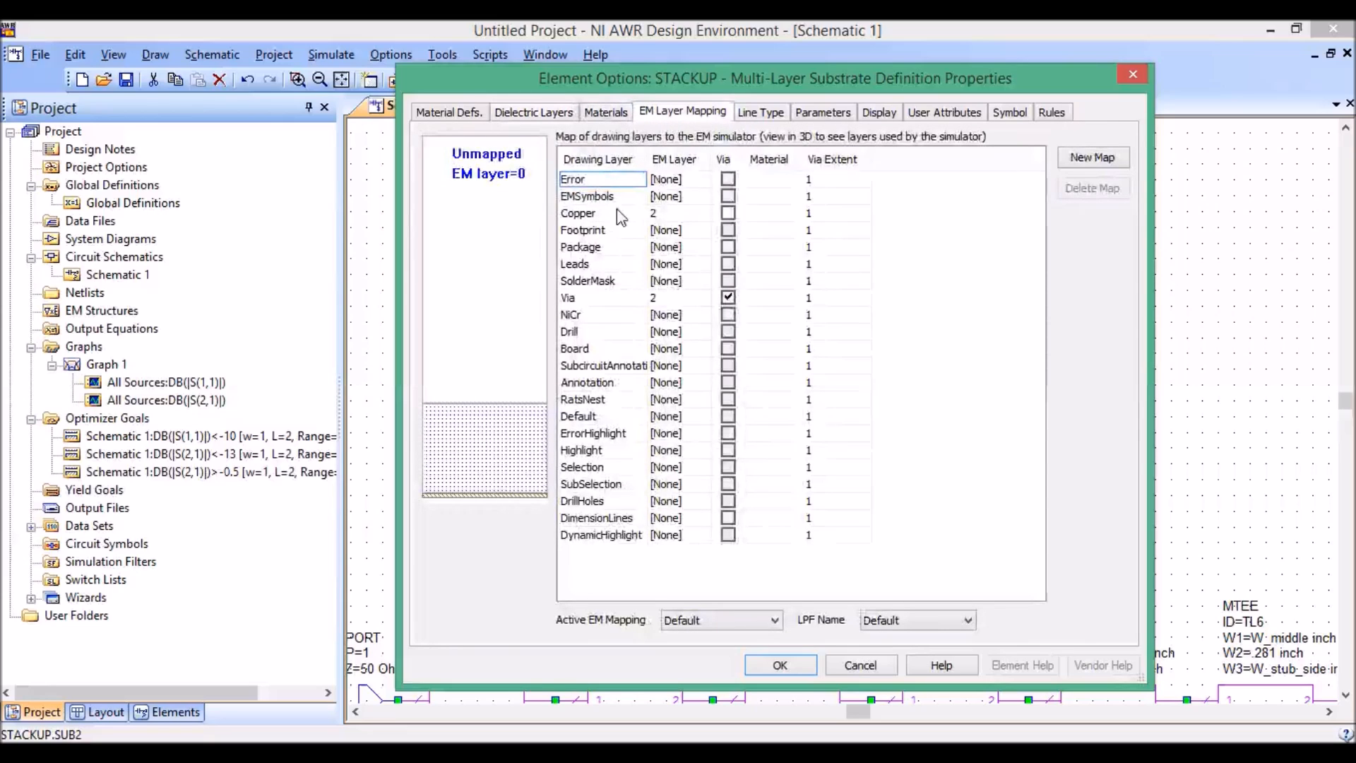
{"action": "left_click", "coordinate": [751, 213]}
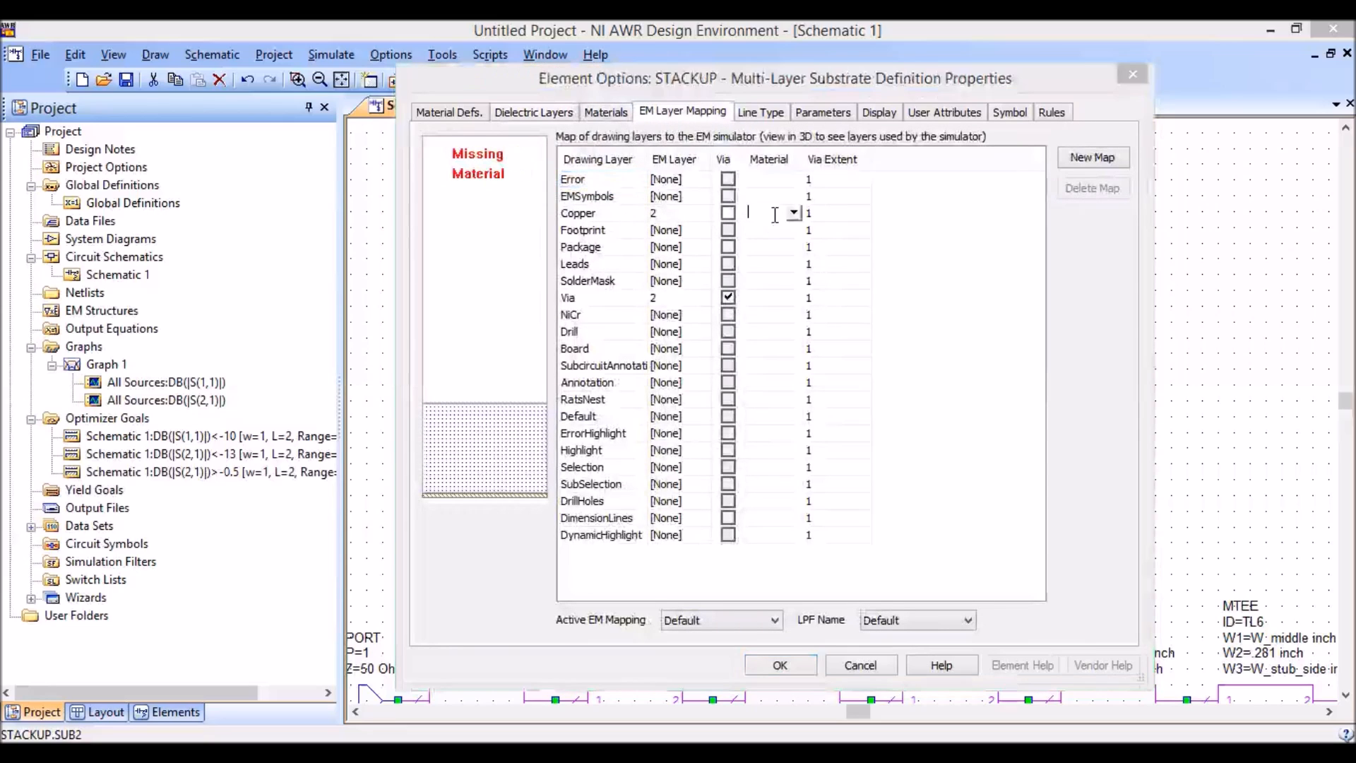
{"action": "left_click", "coordinate": [795, 213]}
{"action": "left_click", "coordinate": [770, 240]}
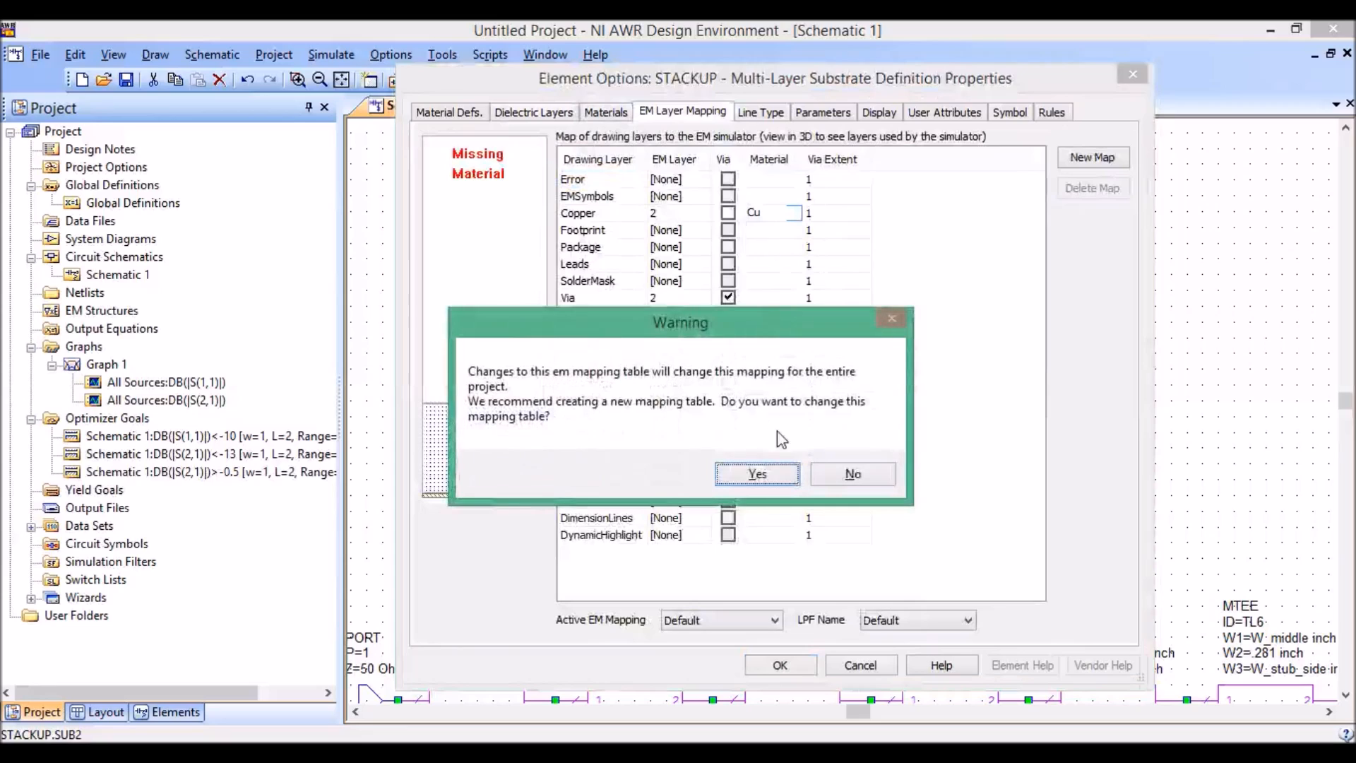
{"action": "left_click", "coordinate": [779, 468]}
Step: Assign the Cu material to the STACKUP's Default line type, delete the extra Line1 entry, and accept the element options
{"action": "left_click", "coordinate": [759, 112]}
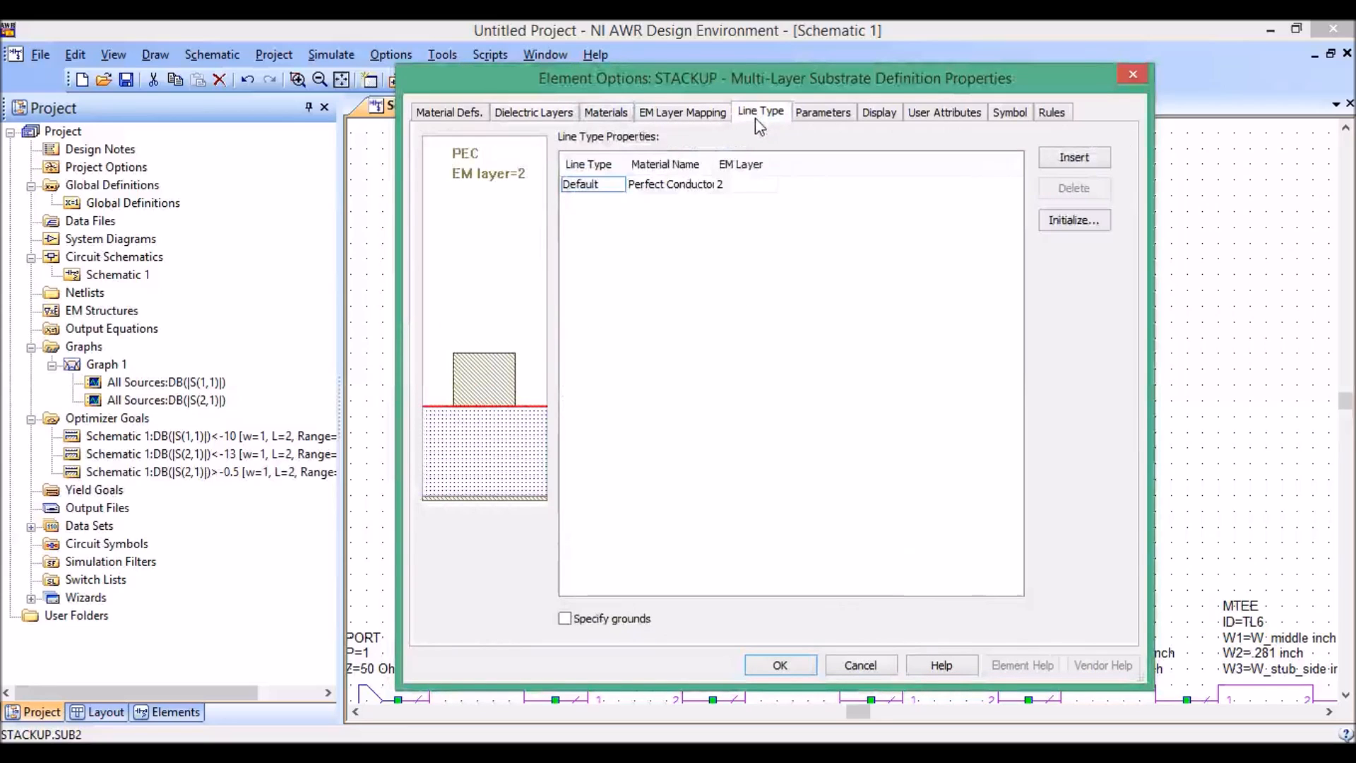
{"action": "left_click", "coordinate": [1049, 159]}
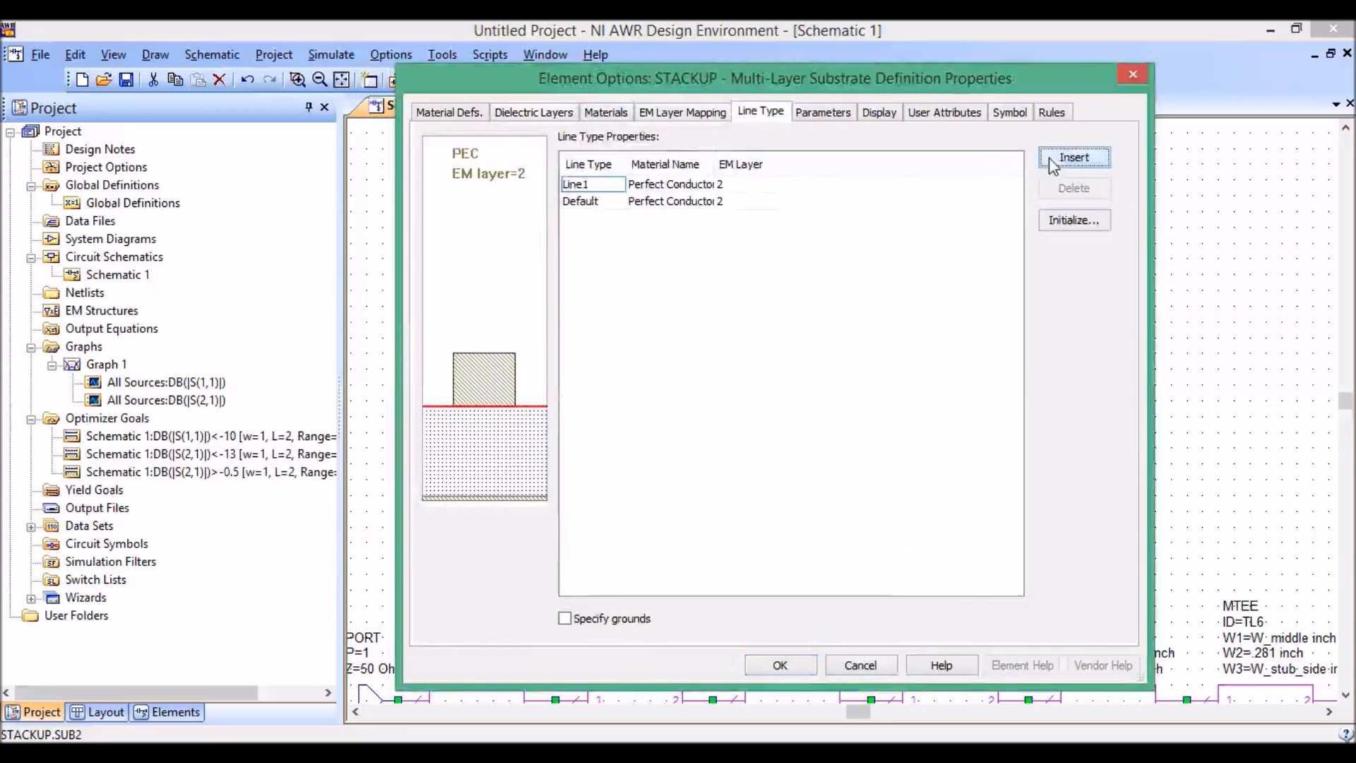
{"action": "left_click", "coordinate": [715, 207]}
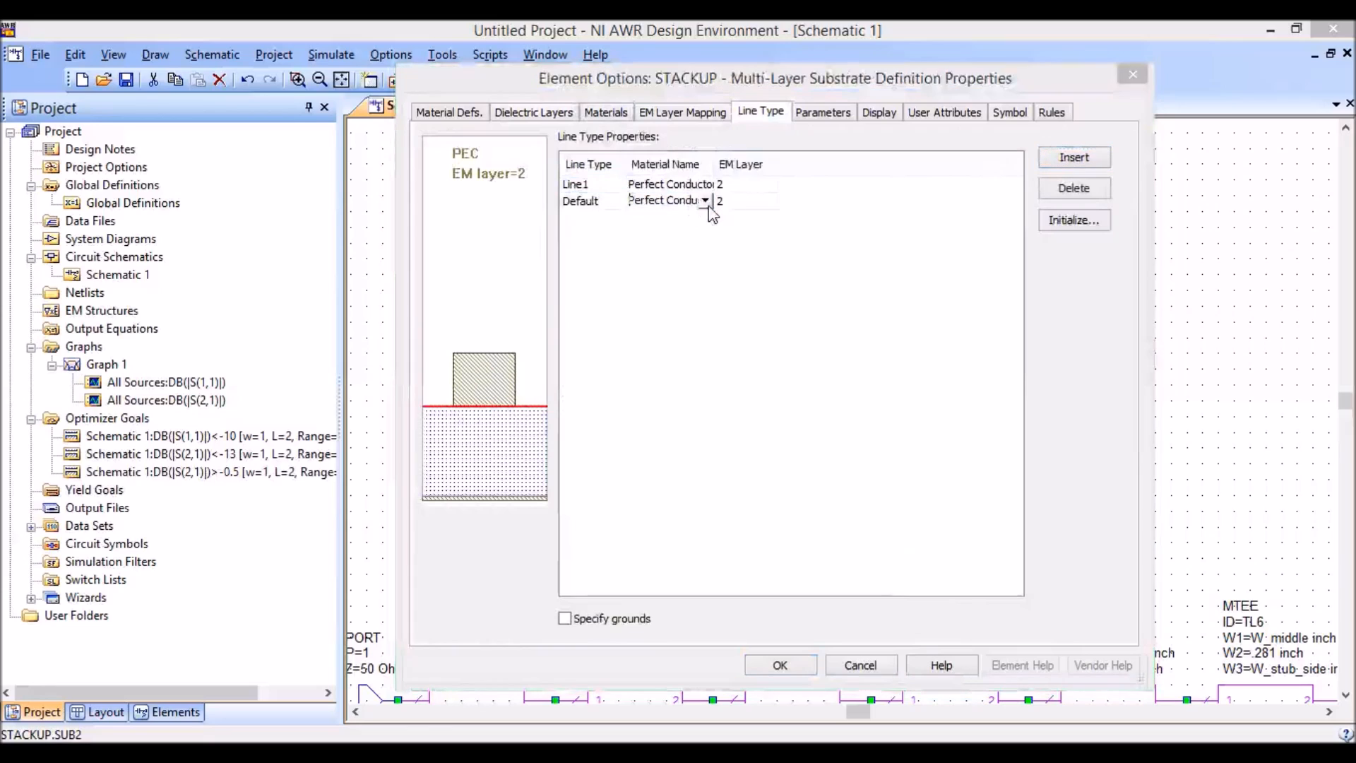
{"action": "left_click", "coordinate": [708, 202]}
{"action": "left_click", "coordinate": [663, 232]}
{"action": "left_click", "coordinate": [597, 185]}
{"action": "left_click", "coordinate": [1074, 188]}
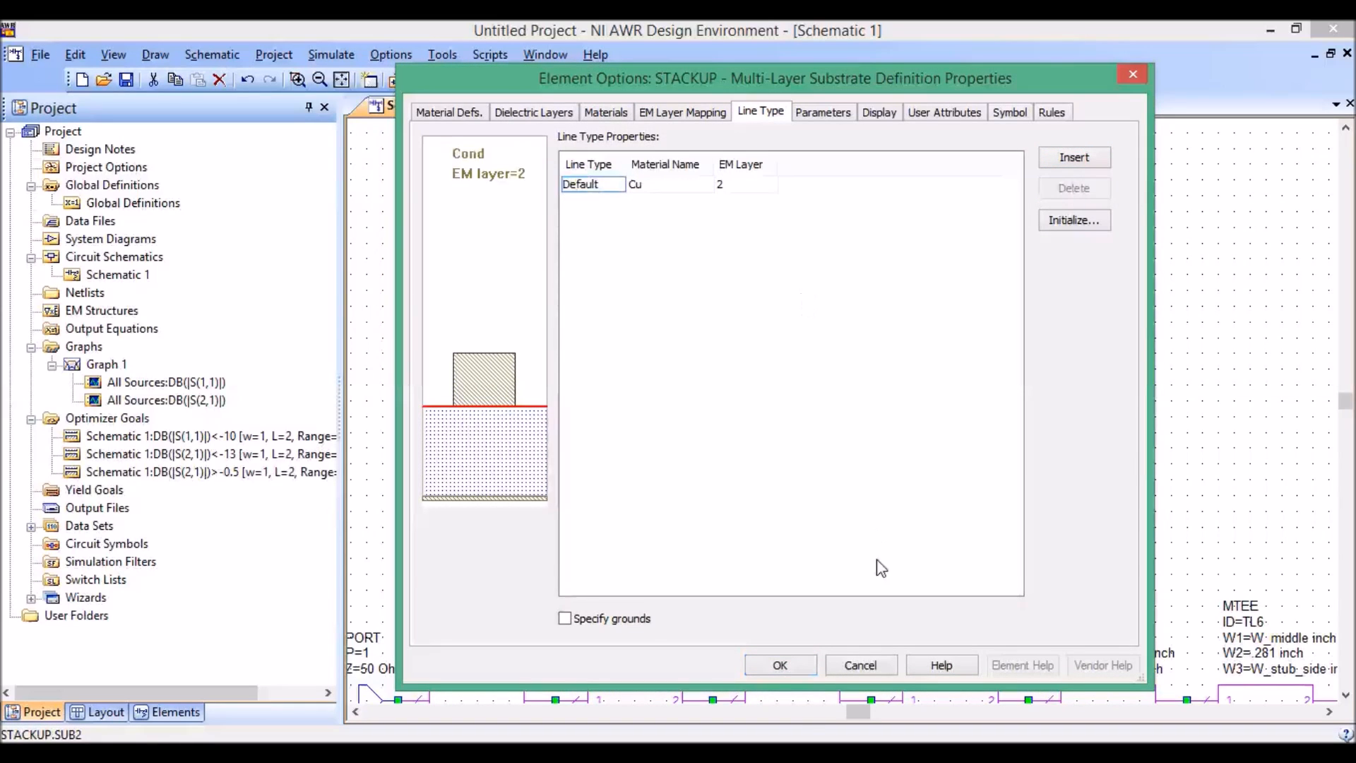
{"action": "left_click", "coordinate": [800, 666]}
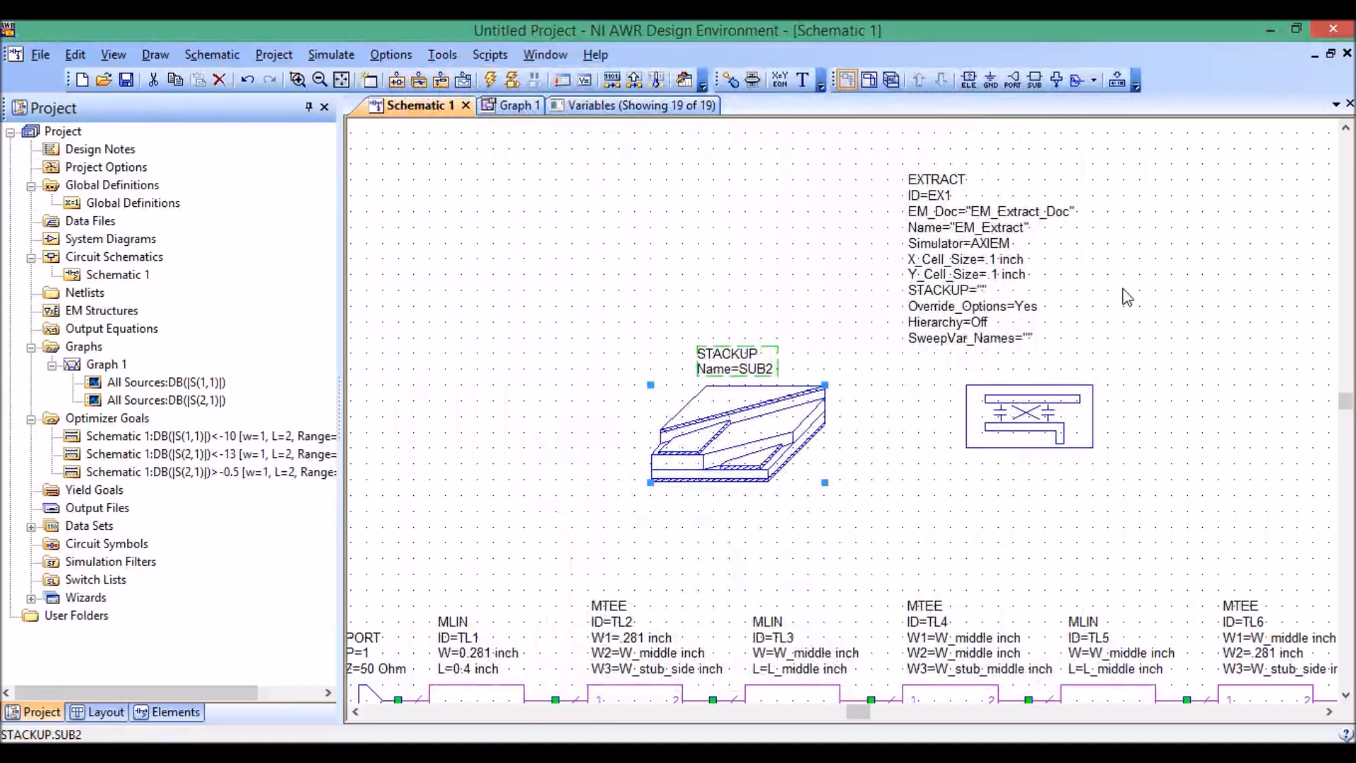
Step: Enable EM extraction under the EM_Extract group for all ten MLIN, MTEE and MLEF elements of the filter
{"action": "scroll", "coordinate": [1171, 357], "scroll_direction": "down", "scroll_amount": 4}
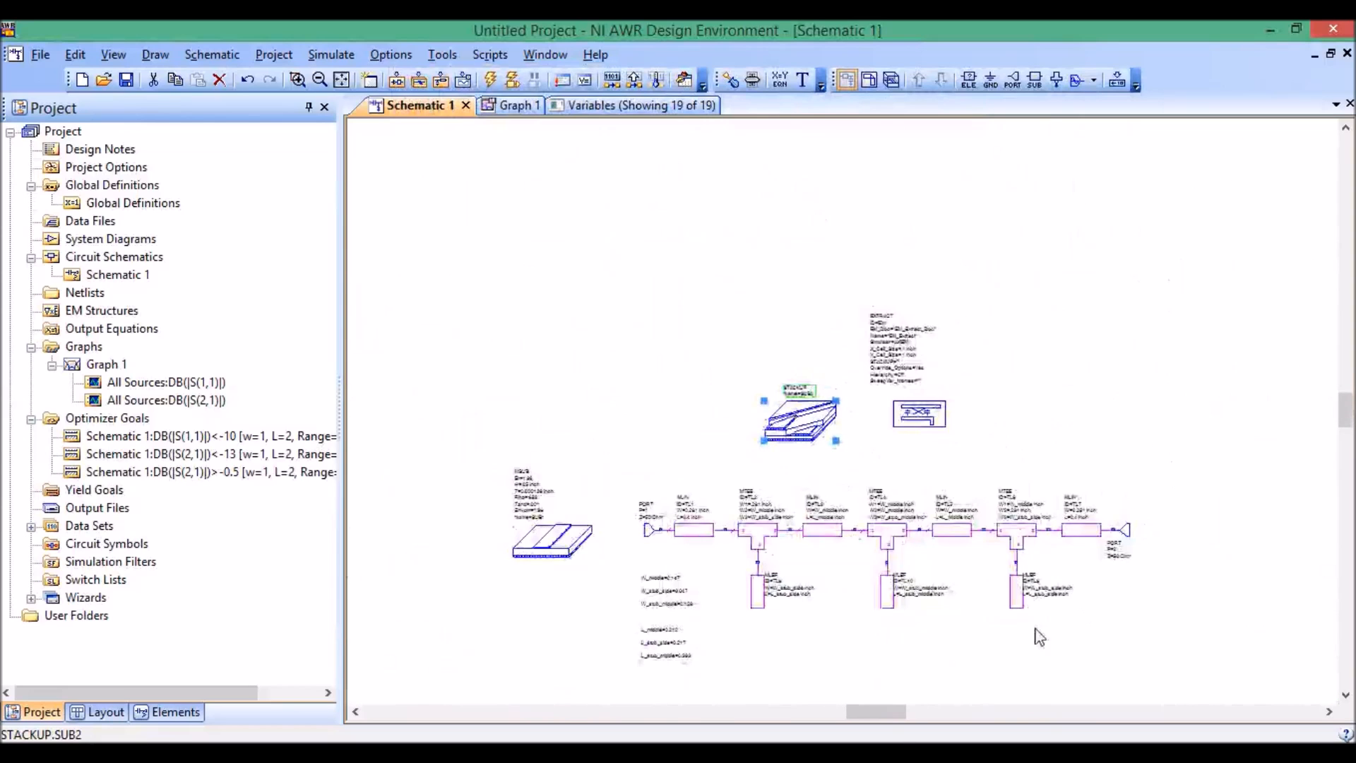
{"action": "scroll", "coordinate": [1037, 638], "scroll_direction": "up", "scroll_amount": 2}
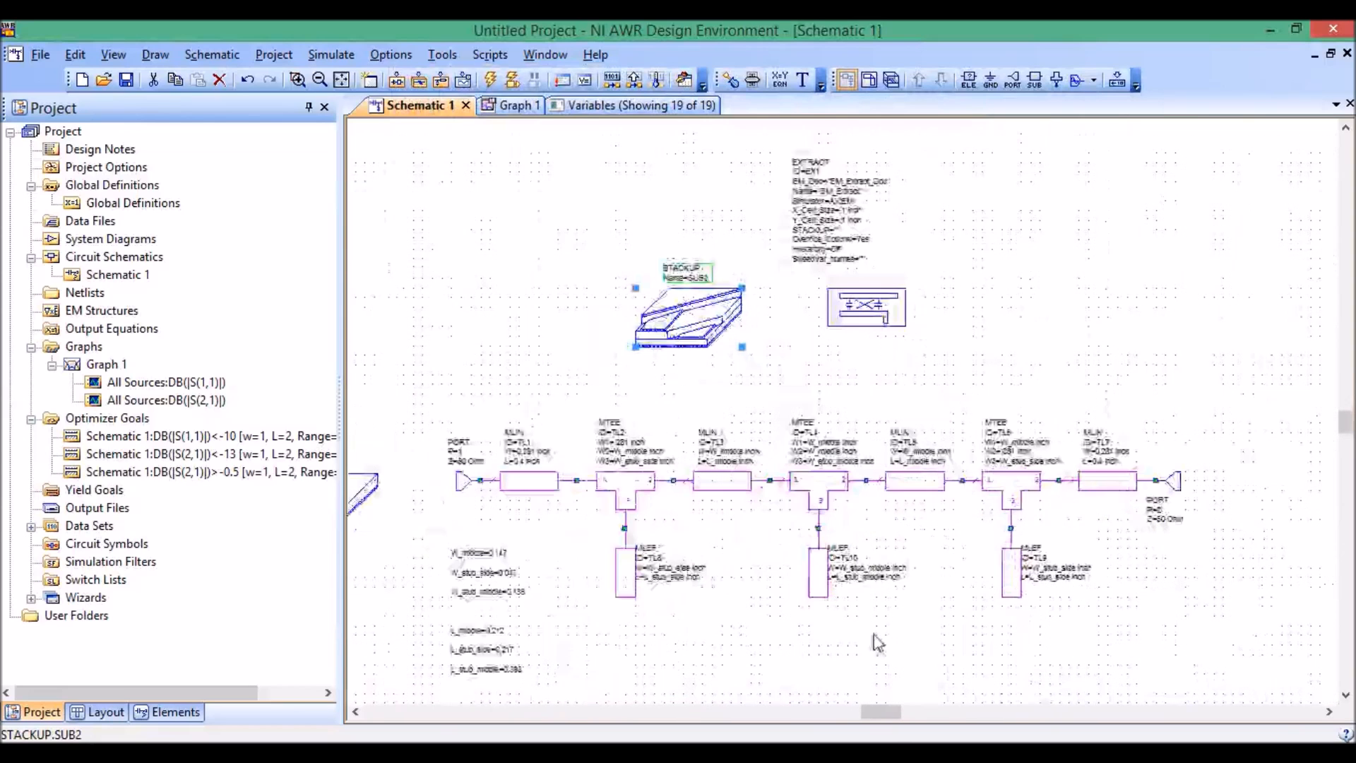
{"action": "left_click", "coordinate": [552, 480]}
{"action": "left_click", "coordinate": [627, 572]}
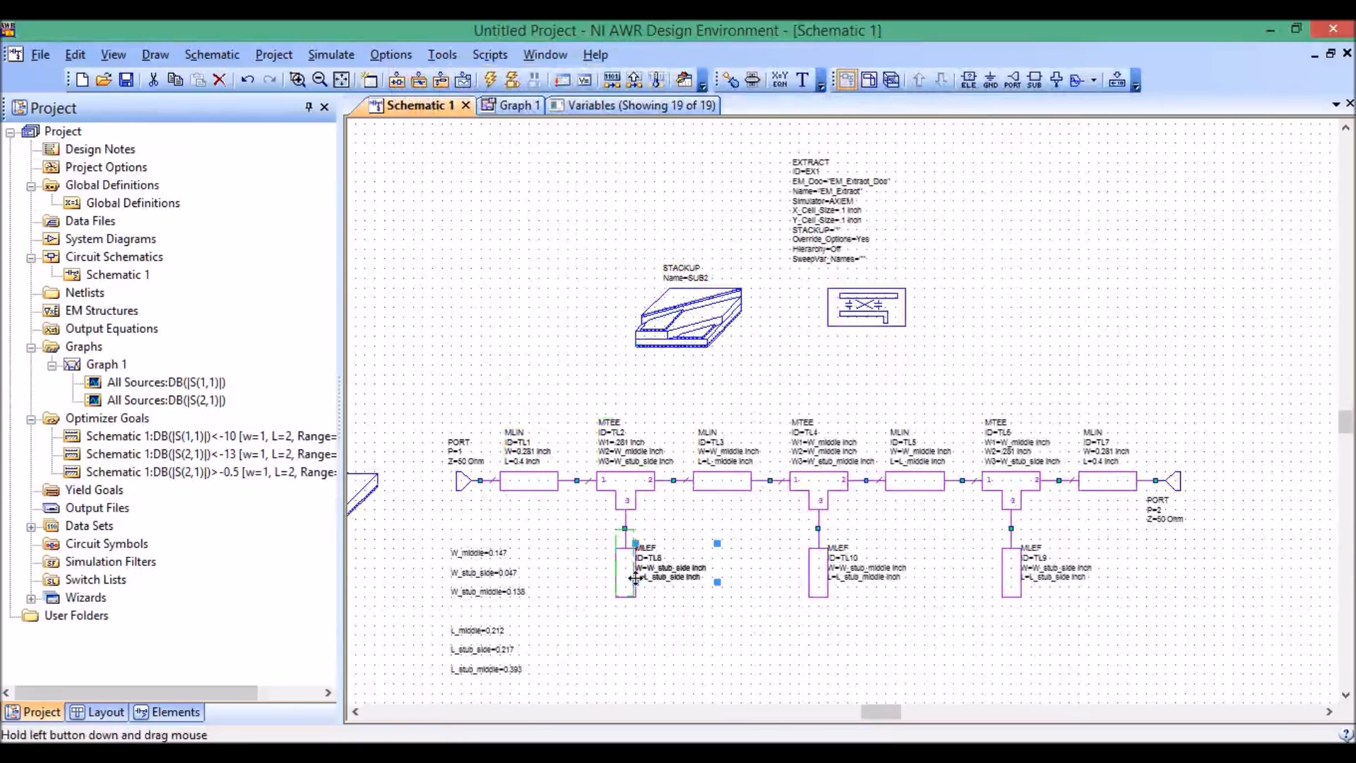
{"action": "left_click", "coordinate": [562, 498]}
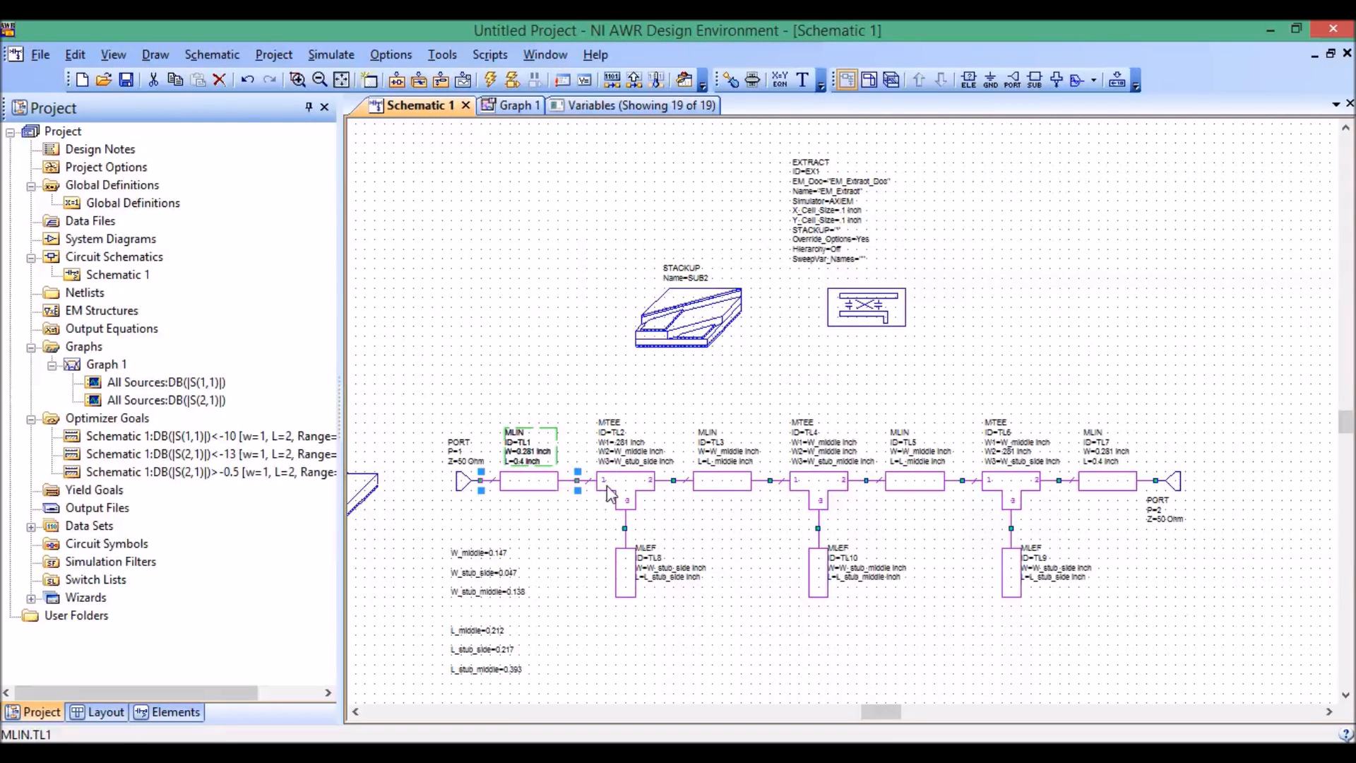
{"action": "left_click", "coordinate": [539, 493]}
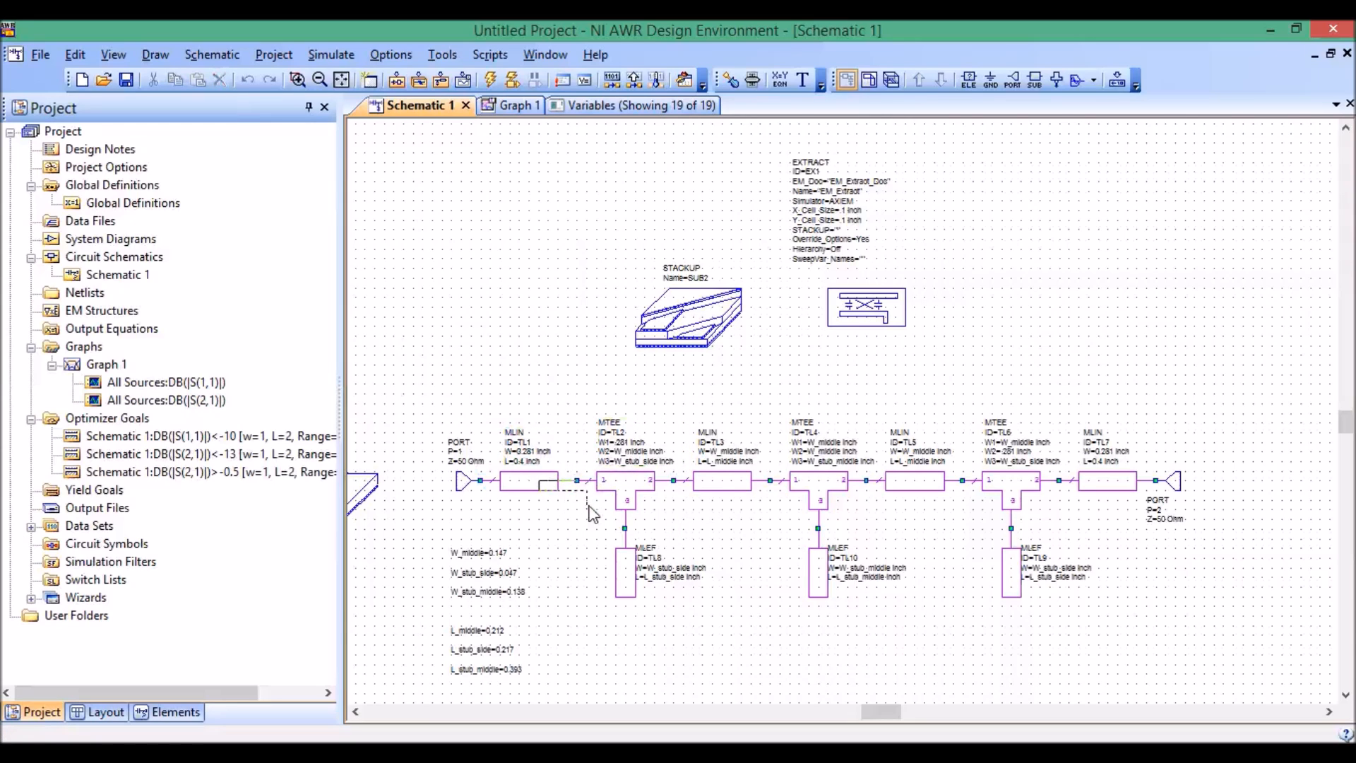
{"action": "left_click", "coordinate": [522, 483]}
{"action": "left_click", "coordinate": [623, 493], "text": "ctrl"}
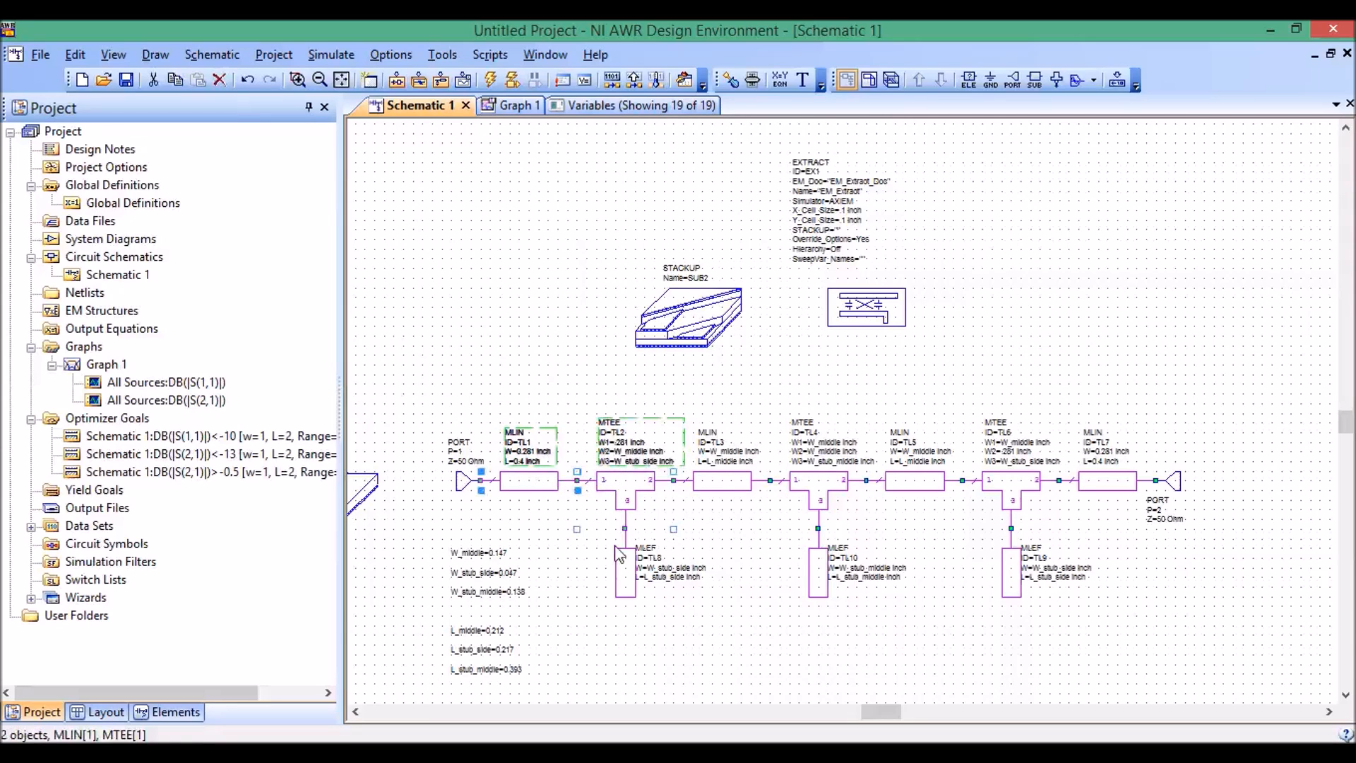
{"action": "left_click", "coordinate": [622, 580], "text": "ctrl"}
{"action": "left_click", "coordinate": [735, 480], "text": "ctrl"}
{"action": "left_click", "coordinate": [805, 480], "text": "ctrl"}
{"action": "left_click", "coordinate": [818, 581], "text": "ctrl"}
{"action": "left_click", "coordinate": [911, 481], "text": "ctrl"}
{"action": "left_click", "coordinate": [1003, 478], "text": "ctrl"}
{"action": "left_click", "coordinate": [1014, 579], "text": "ctrl"}
{"action": "left_click", "coordinate": [1092, 477], "text": "ctrl"}
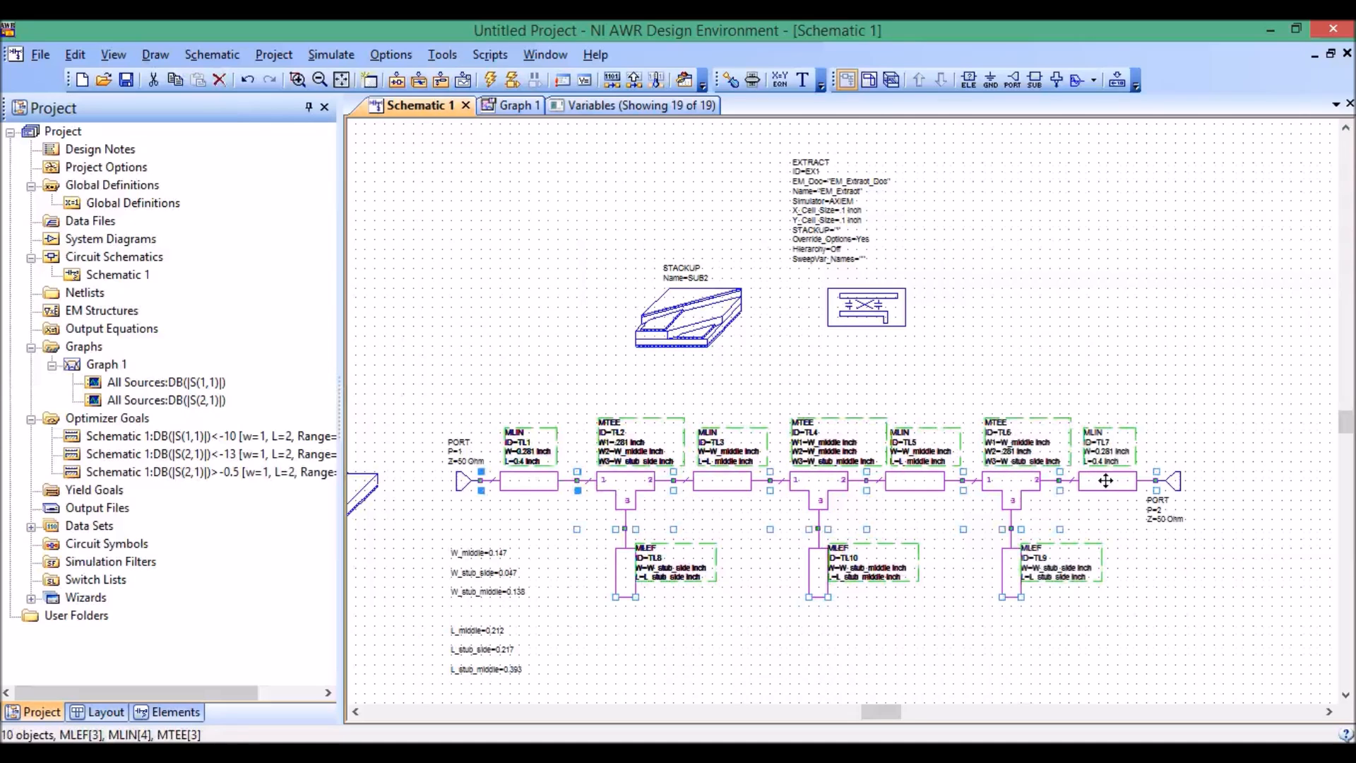
{"action": "right_click", "coordinate": [1102, 479]}
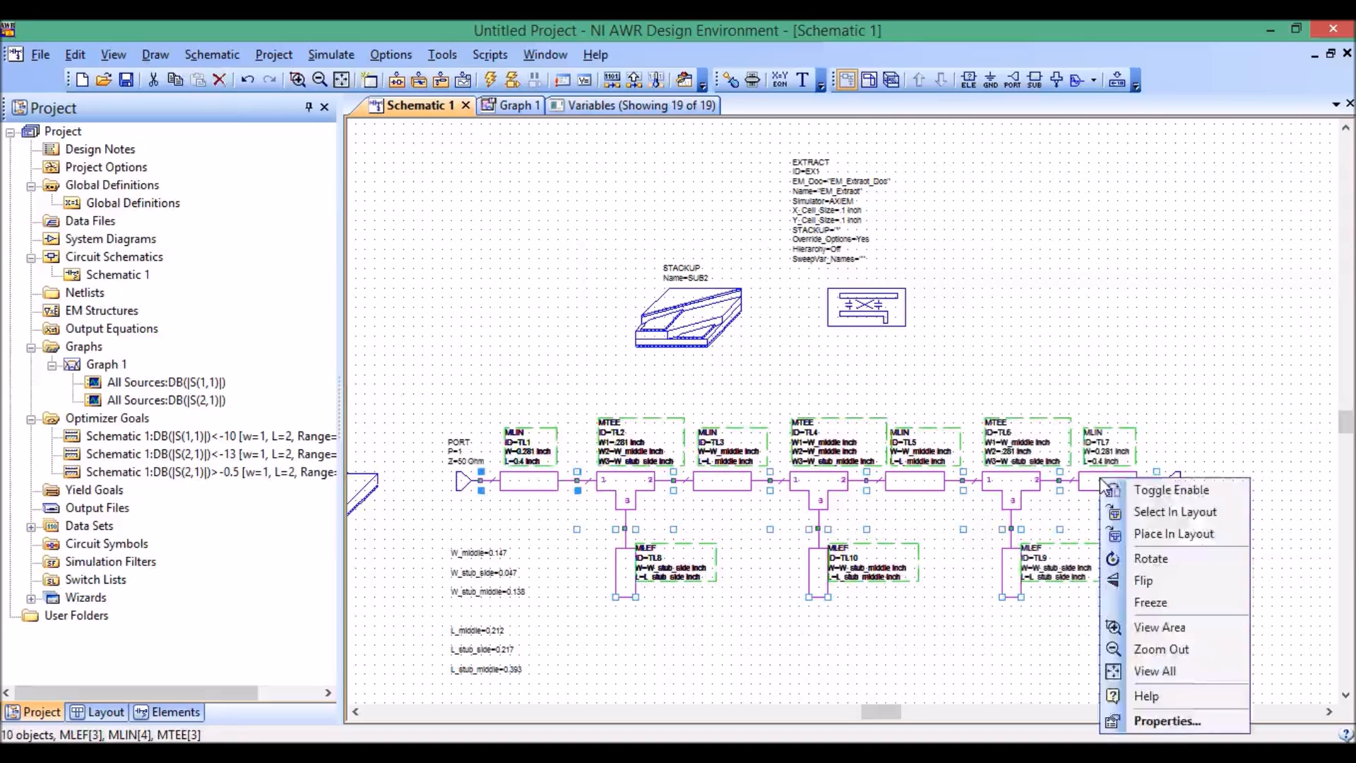
{"action": "left_click", "coordinate": [1174, 721]}
{"action": "left_click", "coordinate": [746, 111]}
{"action": "left_click", "coordinate": [731, 158]}
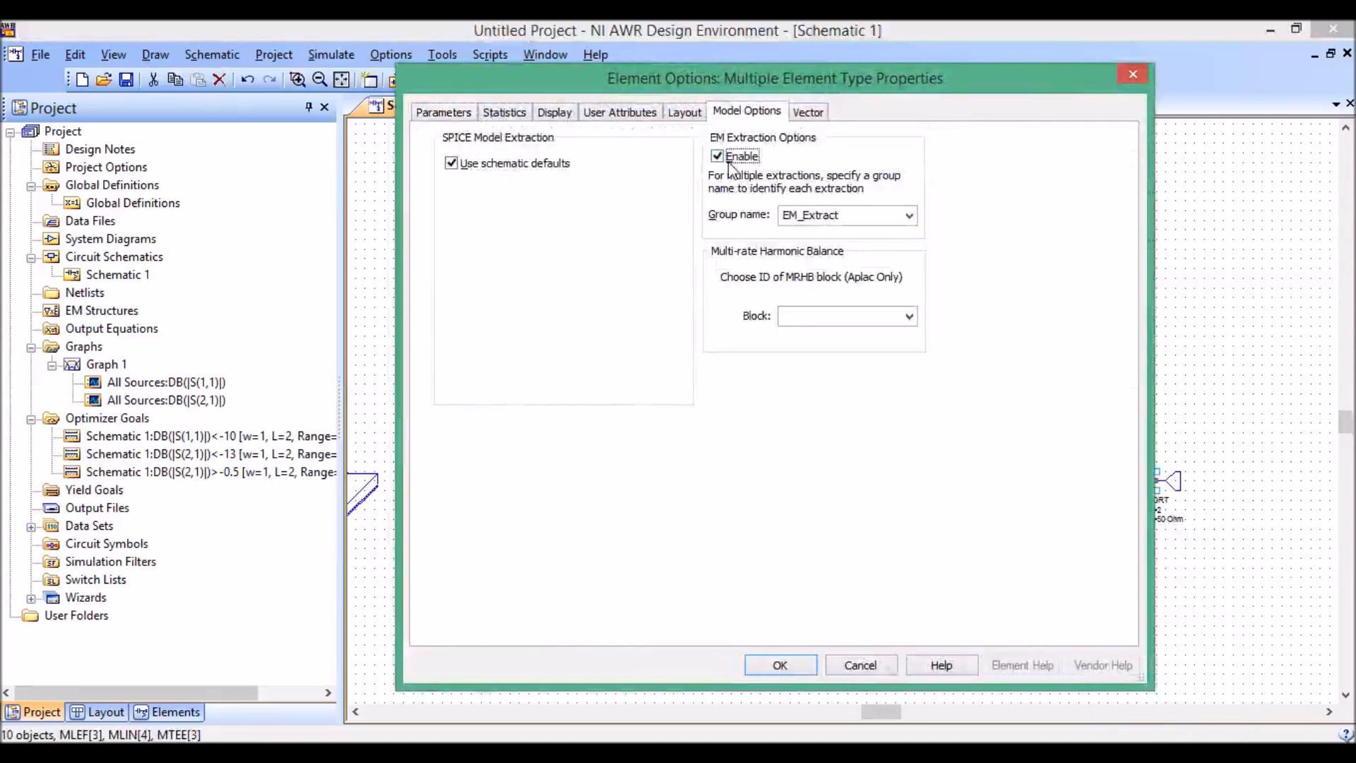
{"action": "left_click", "coordinate": [780, 664]}
{"action": "left_click", "coordinate": [576, 649]}
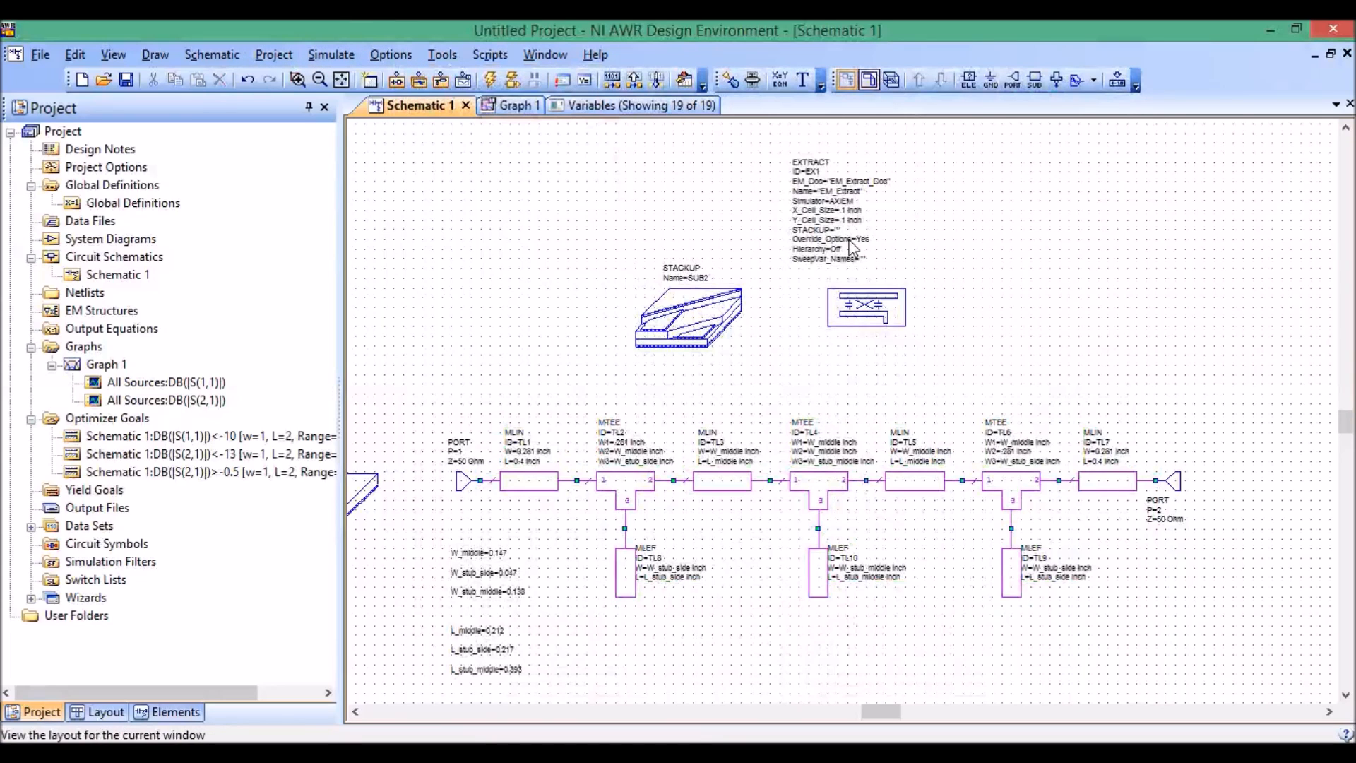
Step: Show the layout of Schematic 1 and snap all of its layout elements together
{"action": "left_click", "coordinate": [874, 85]}
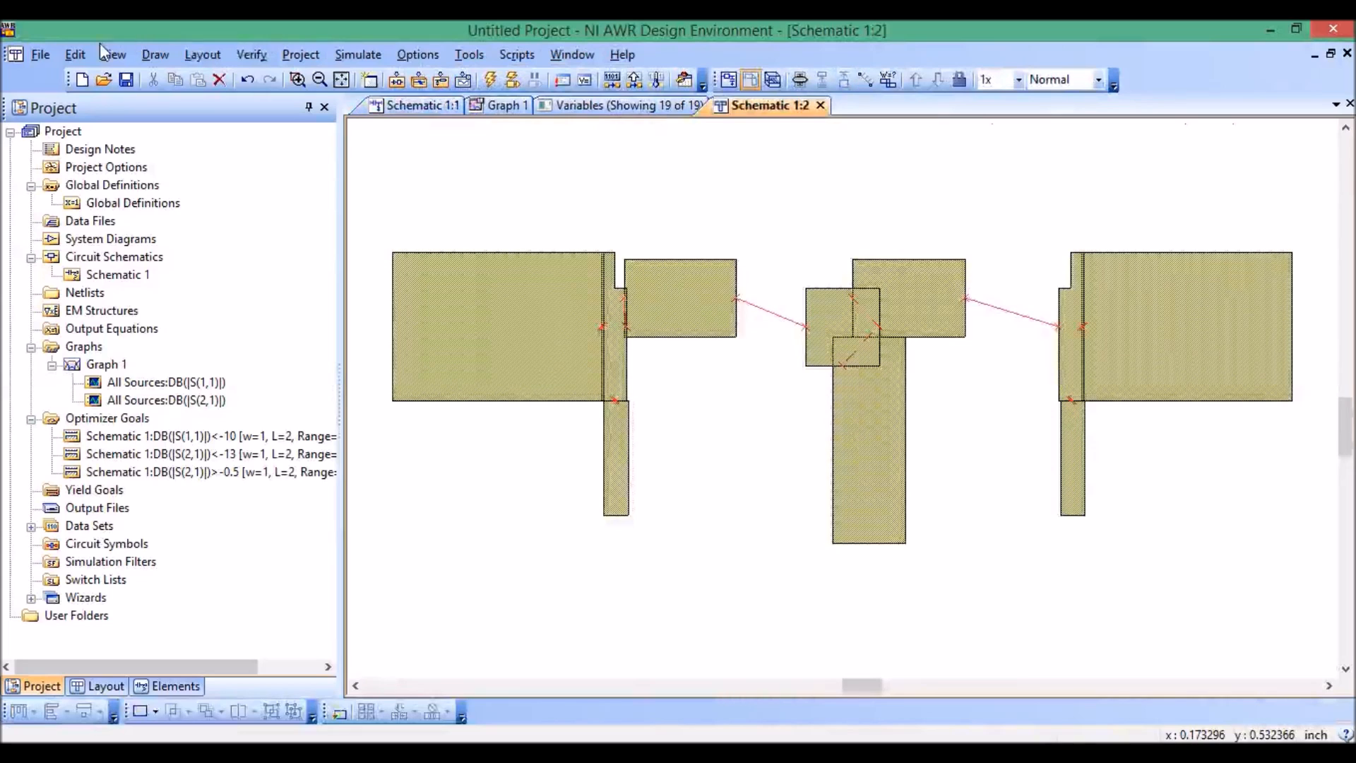
{"action": "left_click", "coordinate": [78, 54]}
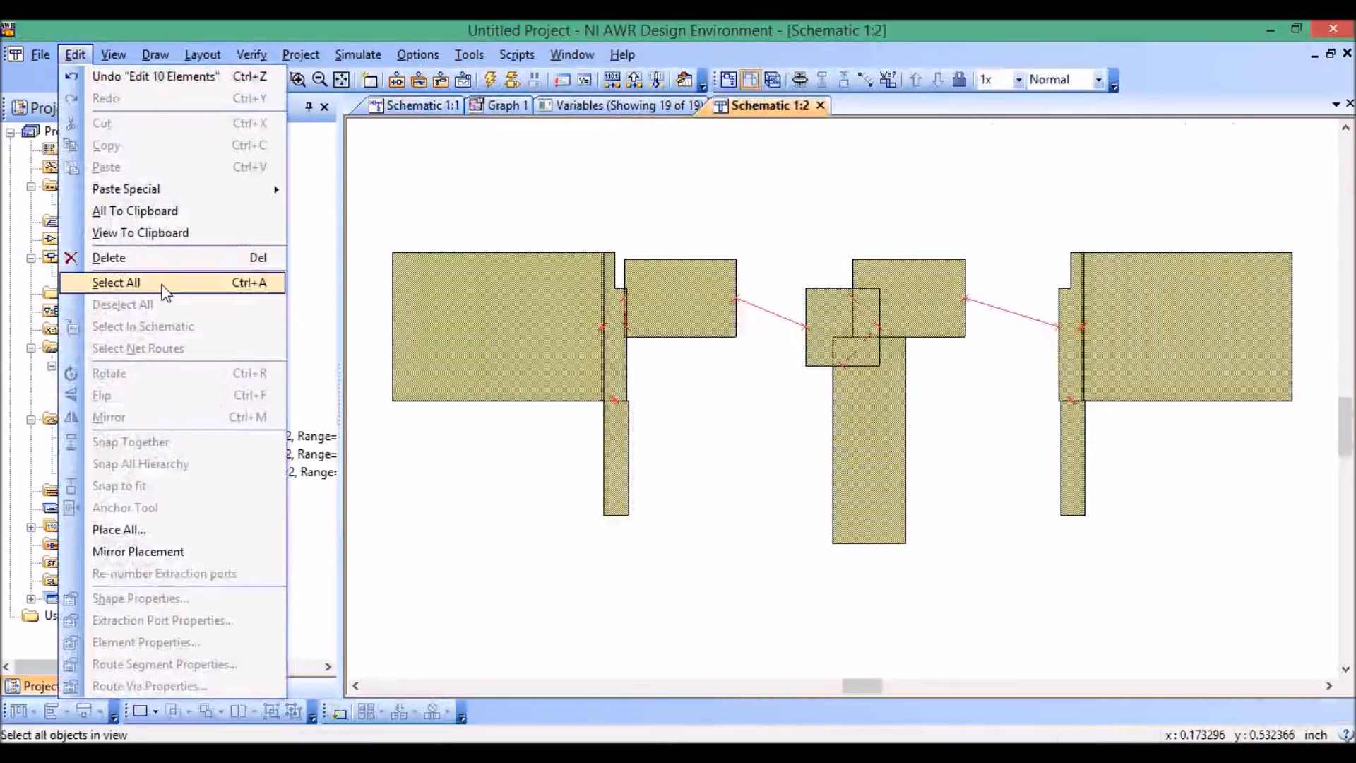
{"action": "left_click", "coordinate": [116, 282]}
{"action": "left_click", "coordinate": [75, 53]}
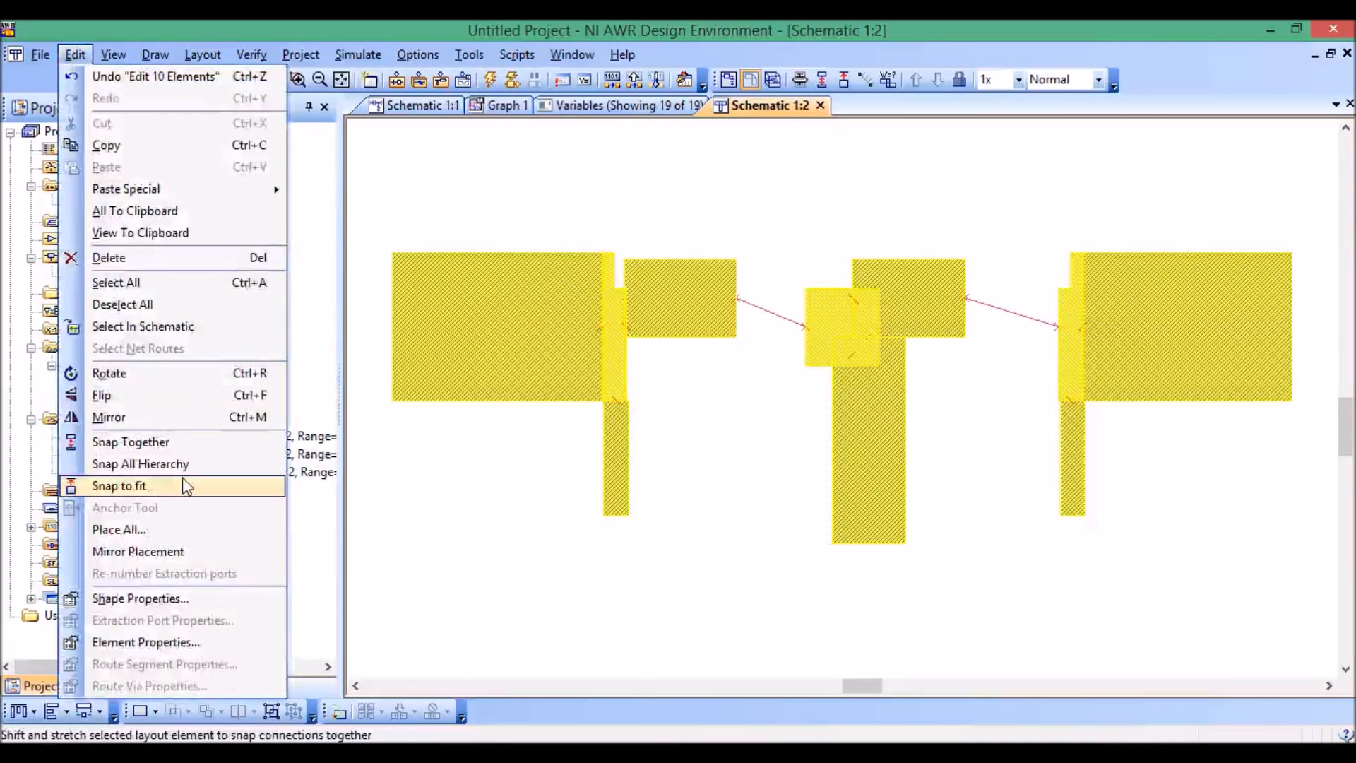
{"action": "left_click", "coordinate": [192, 443]}
{"action": "left_click", "coordinate": [1145, 513]}
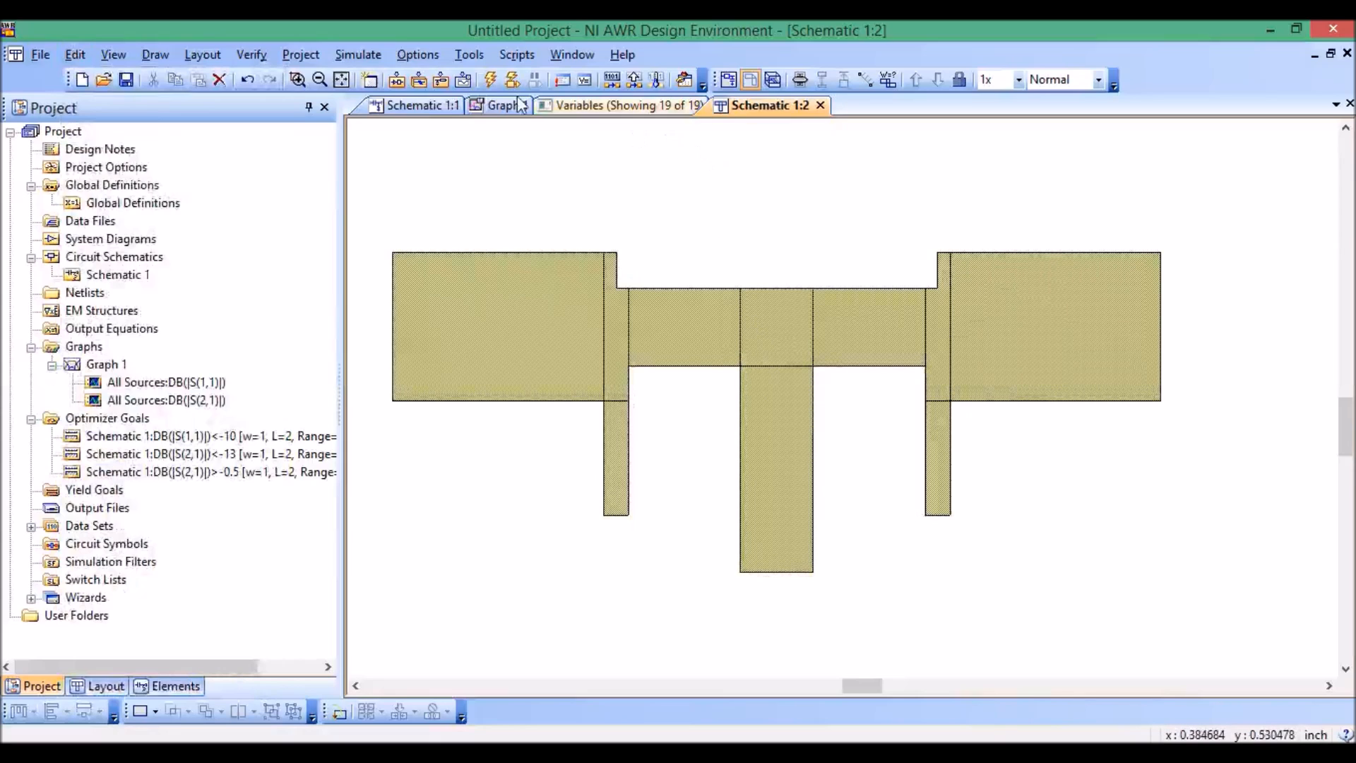
Step: Configure the layout options for auto snap on parameter changes, 0.001 inch grid spacing and .0001 inch database unit size, accepting the re-snapping of shapes
{"action": "left_click", "coordinate": [418, 55]}
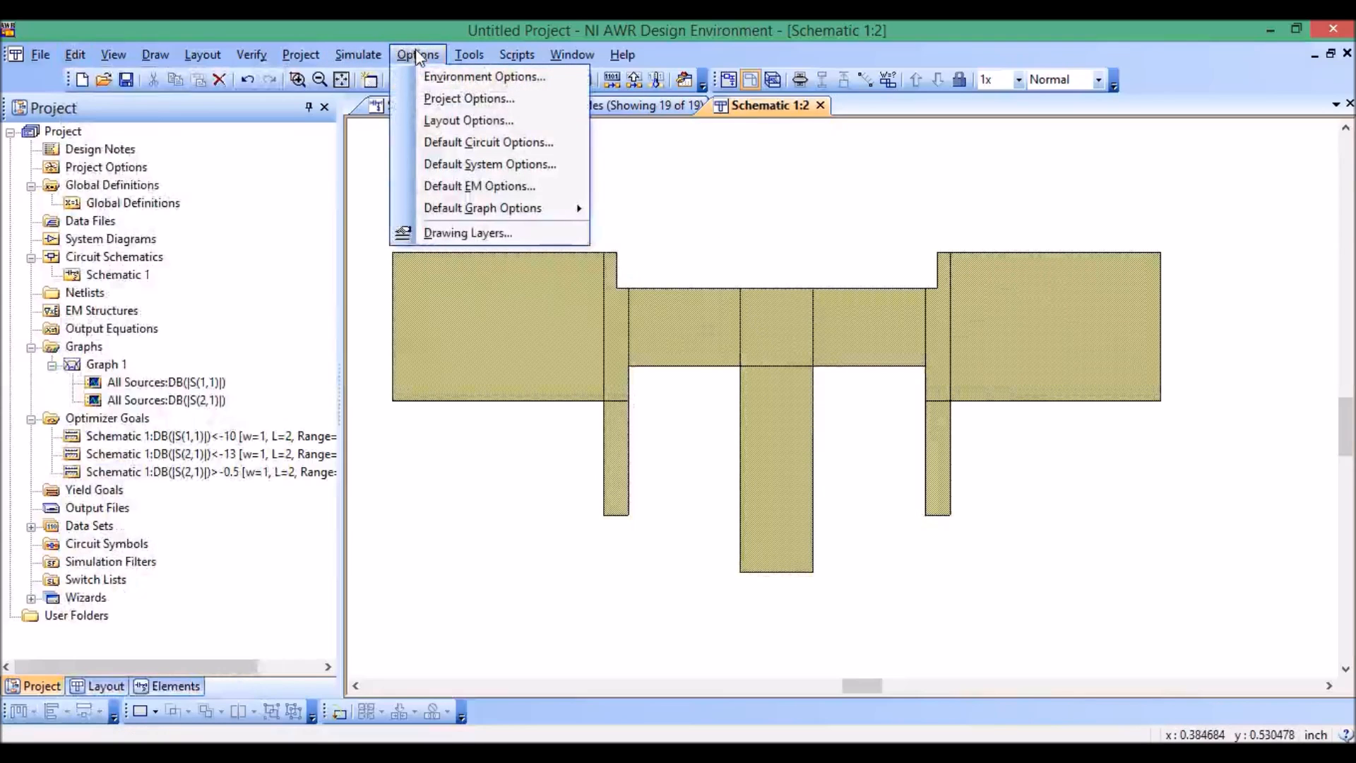
{"action": "left_click", "coordinate": [456, 120]}
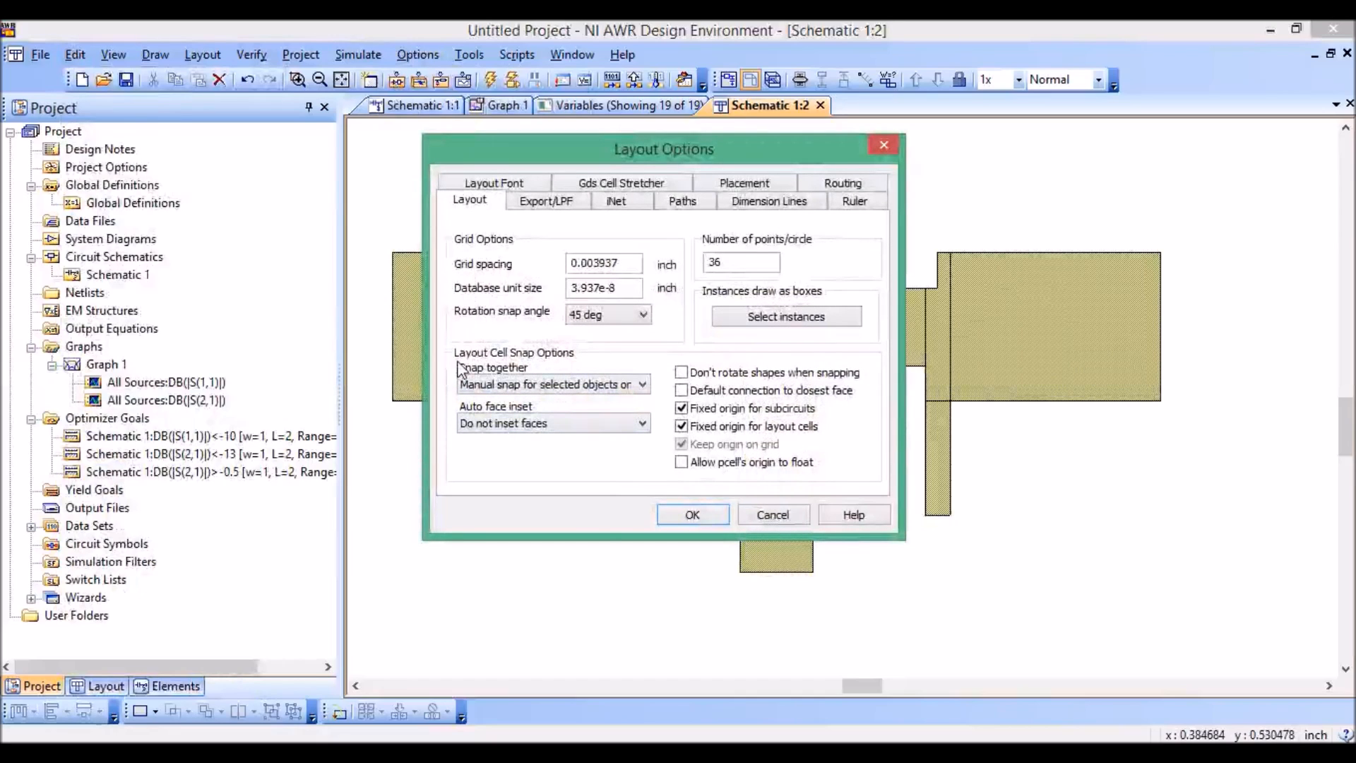
{"action": "left_click", "coordinate": [507, 388]}
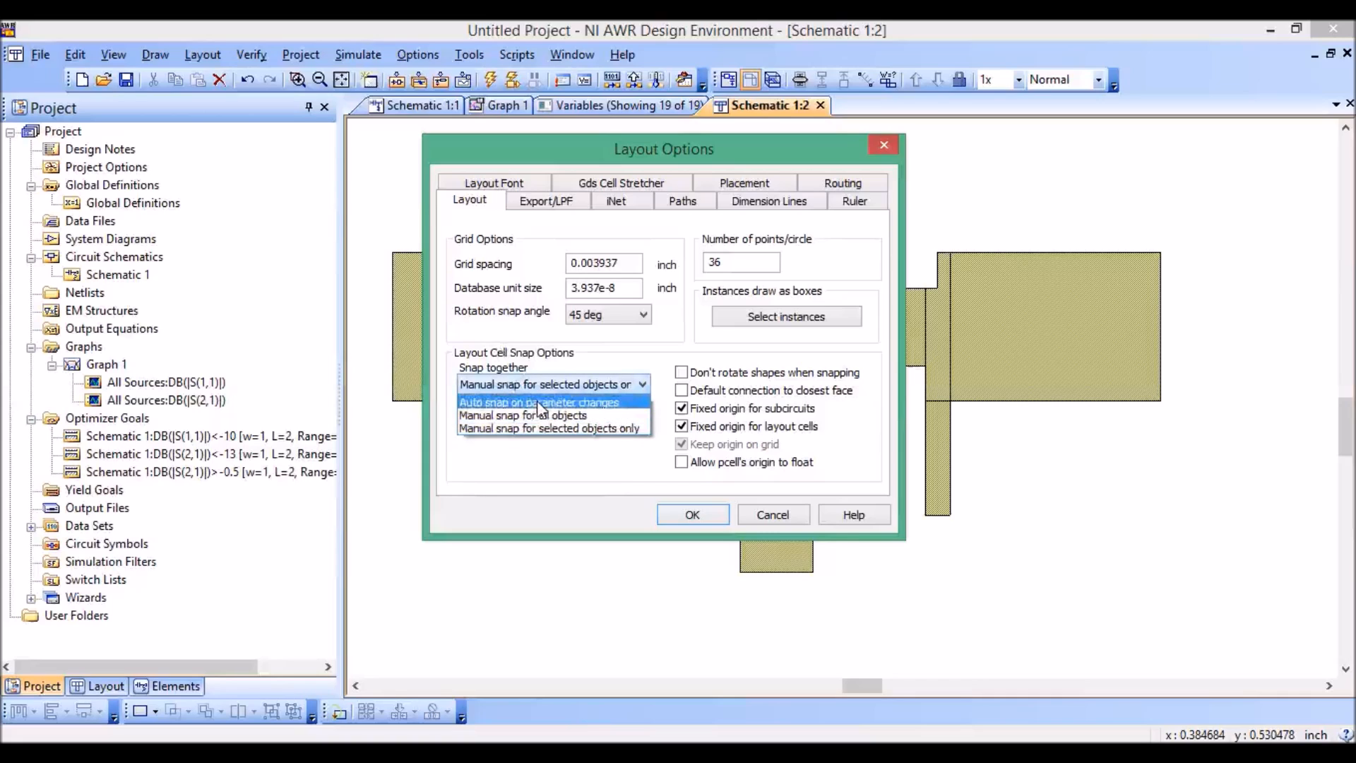
{"action": "left_click", "coordinate": [537, 401]}
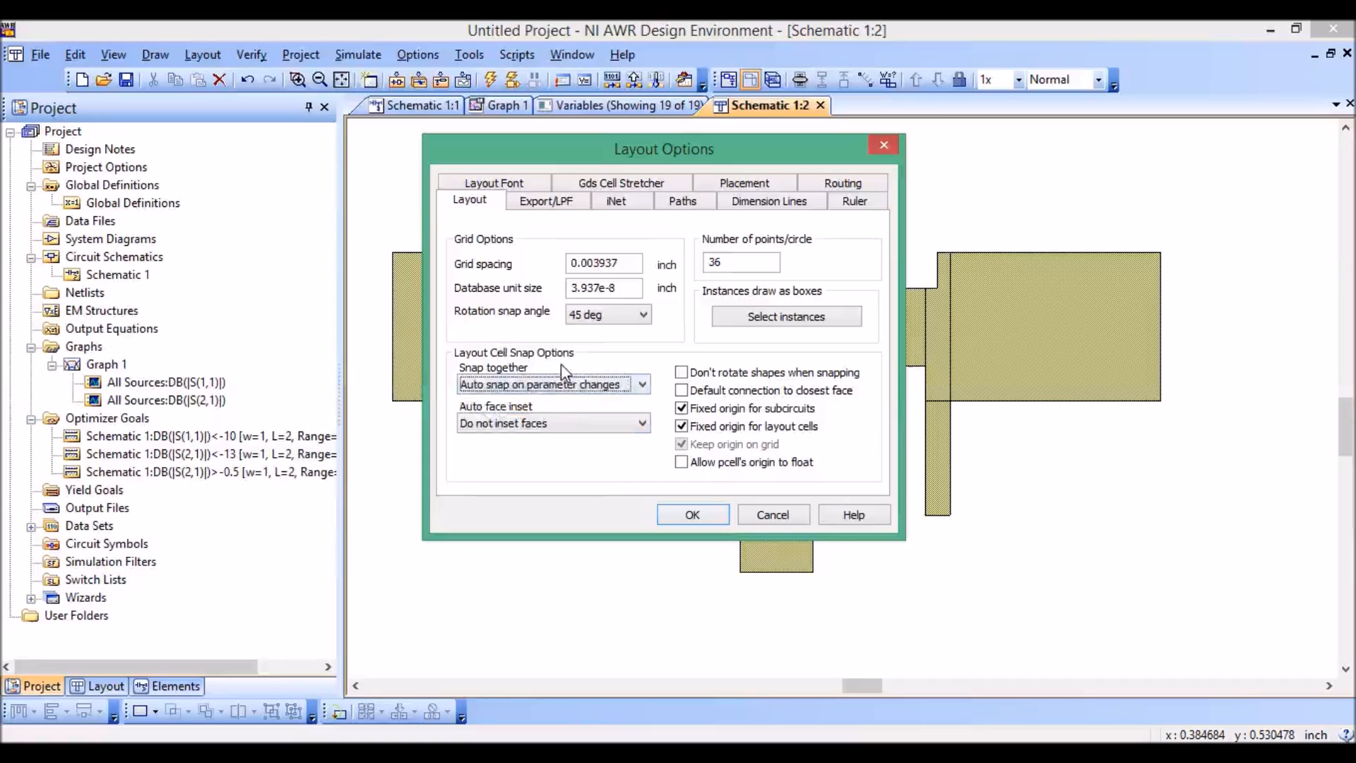
{"action": "left_click", "coordinate": [622, 263]}
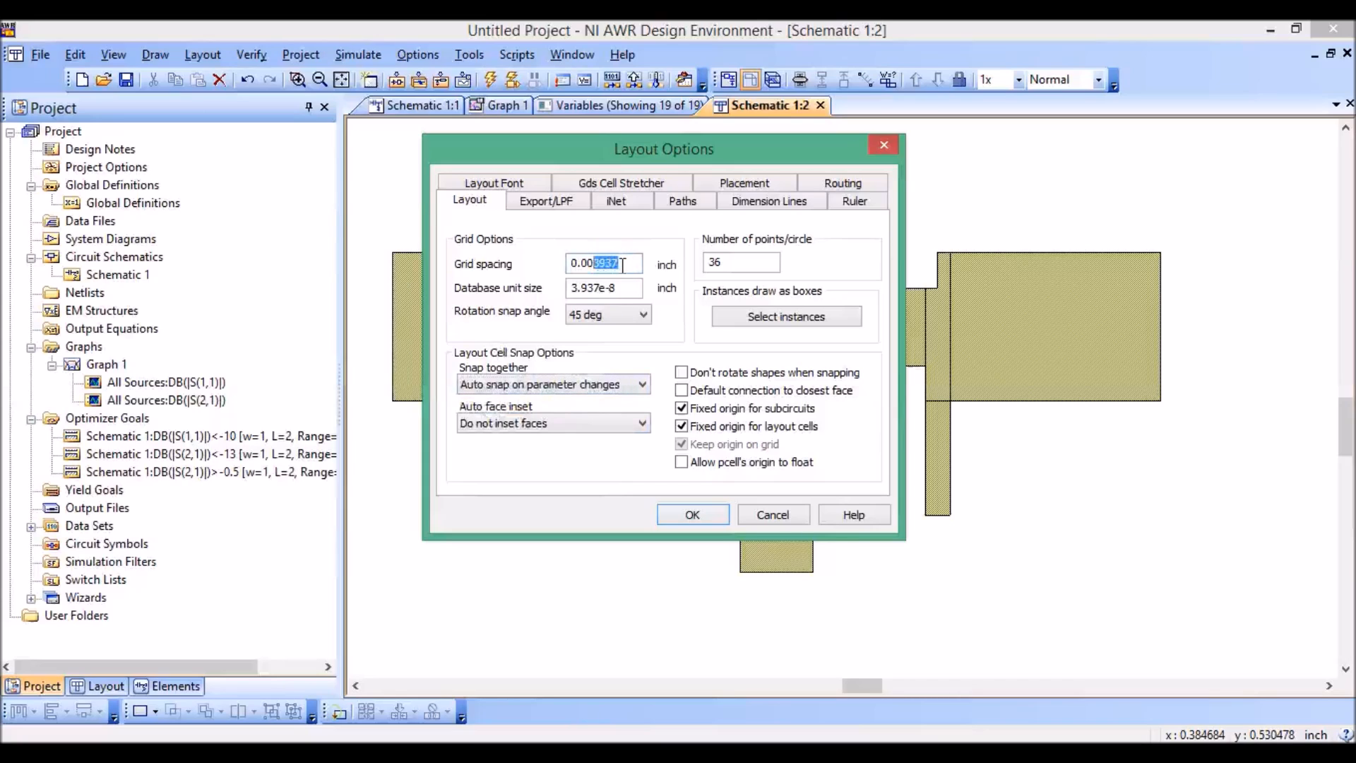
{"action": "type", "text": "1"}
{"action": "left_click_drag", "start_coordinate": [625, 287], "coordinate": [521, 291]}
{"action": "type", "text": "."}
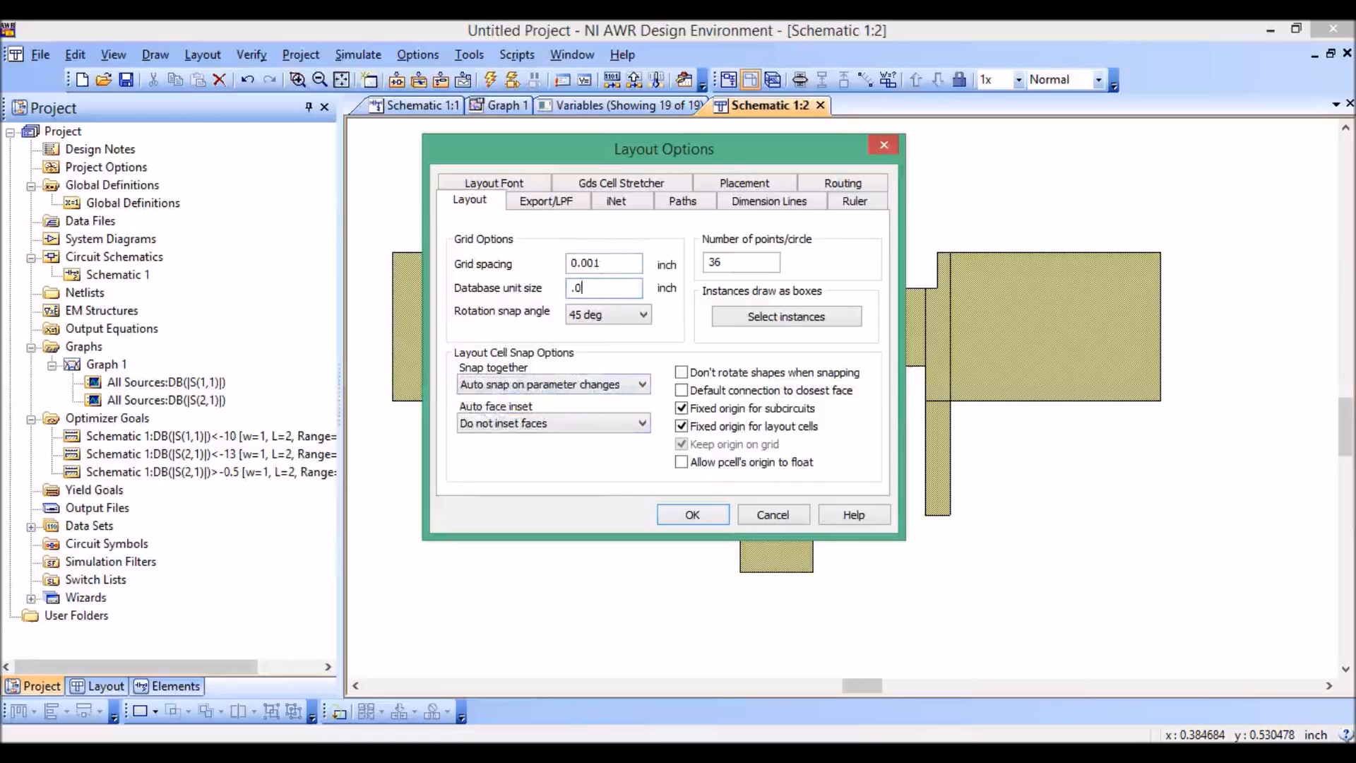
{"action": "type", "text": "0001"}
{"action": "left_click", "coordinate": [693, 514]}
{"action": "left_click", "coordinate": [769, 473]}
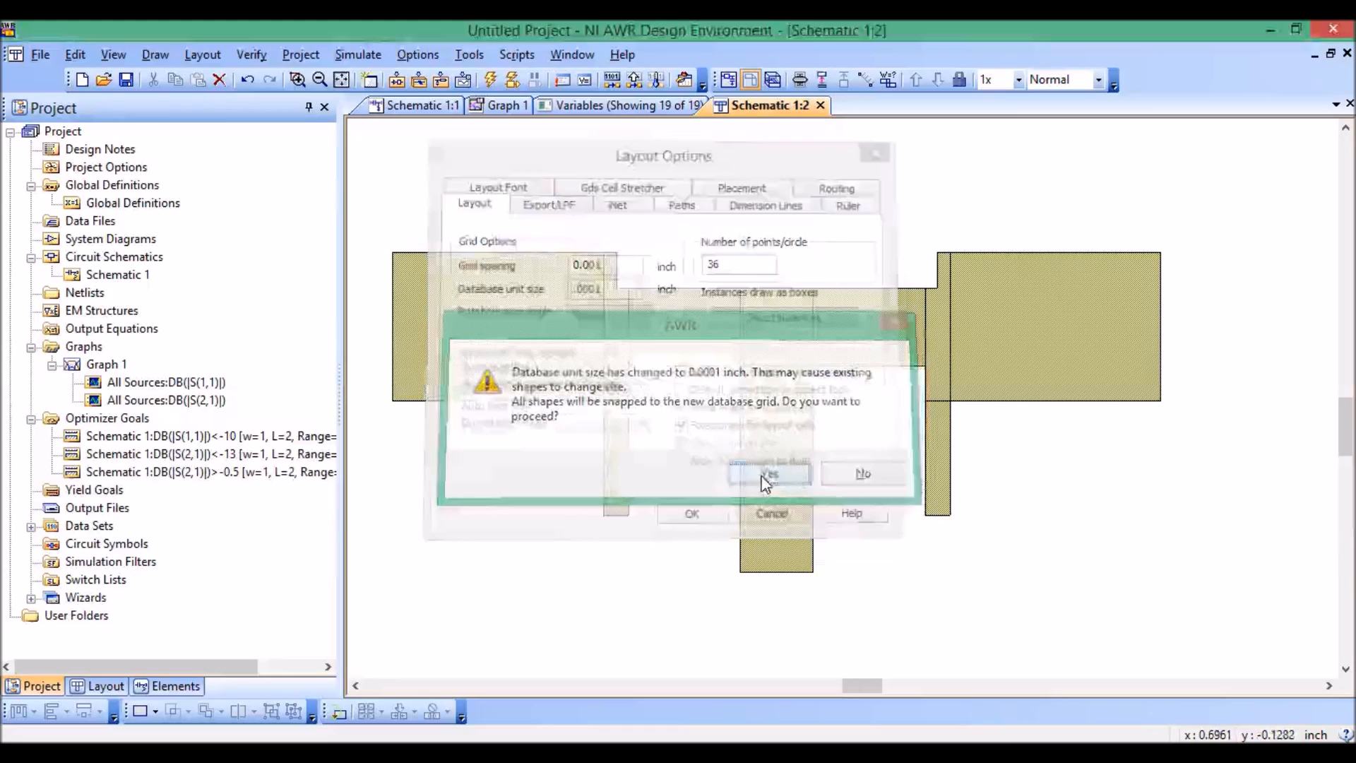
Step: Add the extraction from the schematic's EXTRACT block and inspect the extracted filter shape in EM_Extract_Doc under EM Structures
{"action": "left_click", "coordinate": [427, 109]}
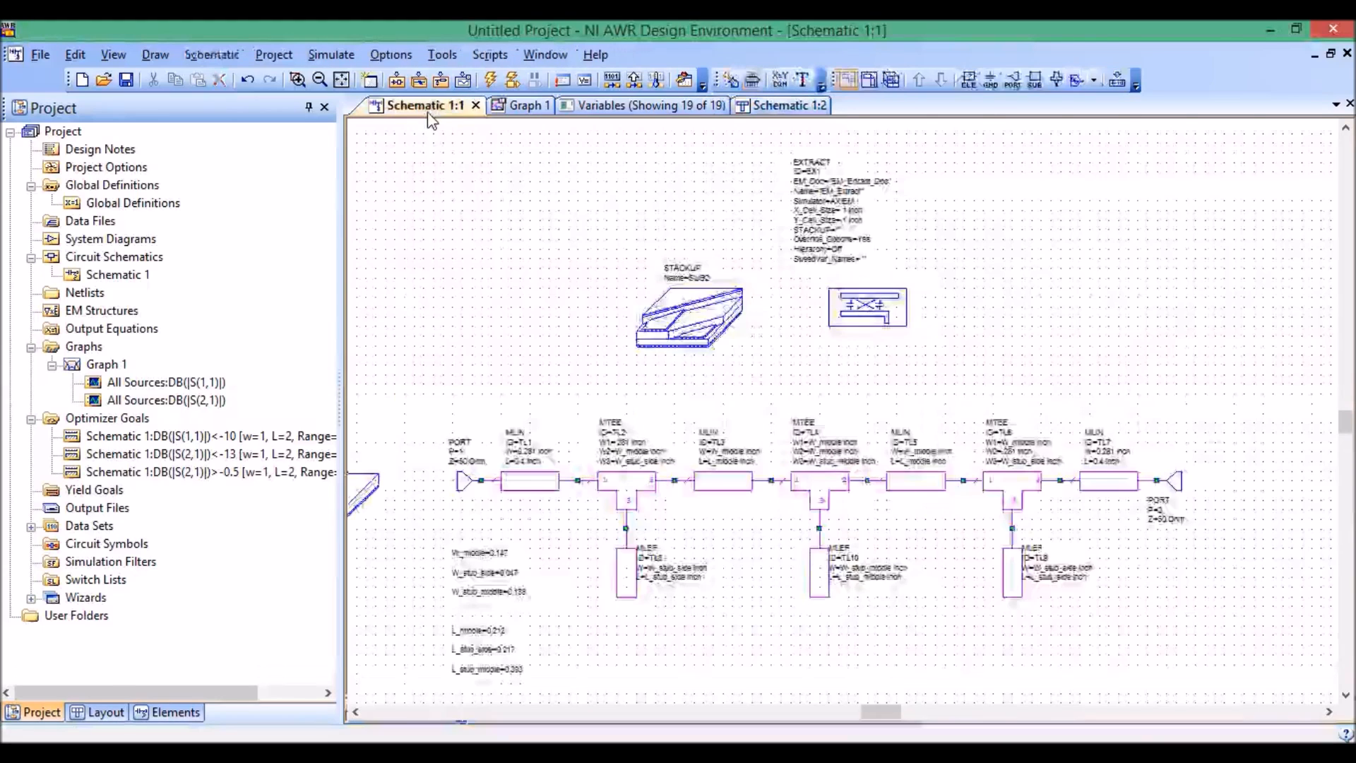
{"action": "right_click", "coordinate": [853, 325]}
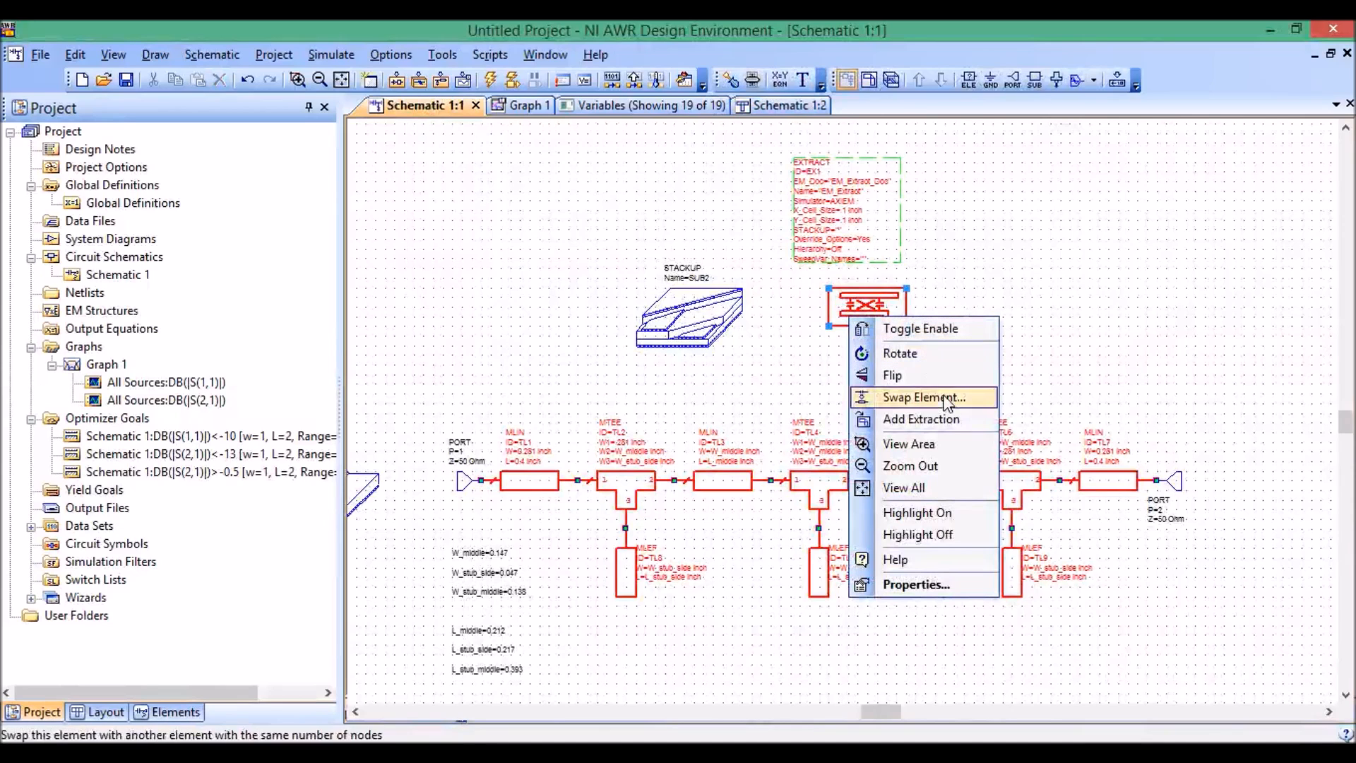
{"action": "left_click", "coordinate": [973, 425]}
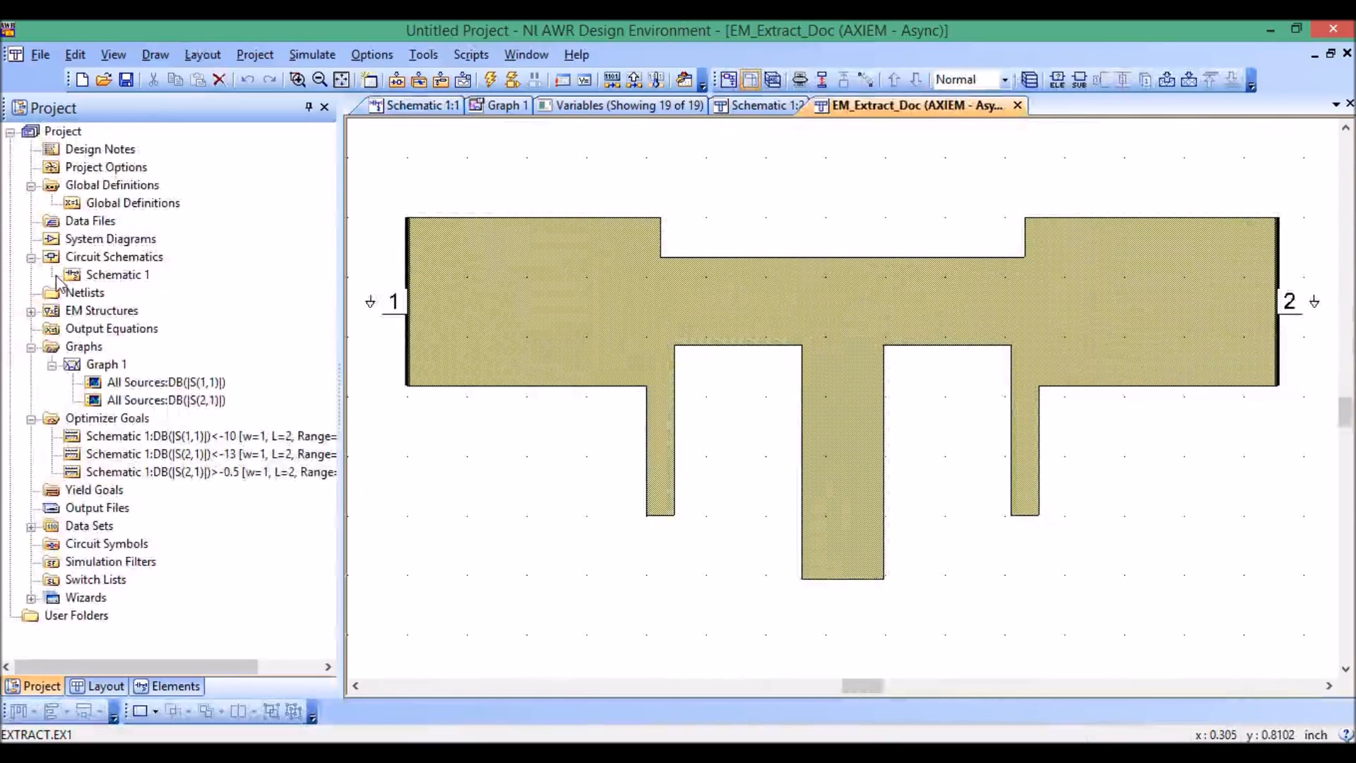
{"action": "left_click", "coordinate": [32, 311]}
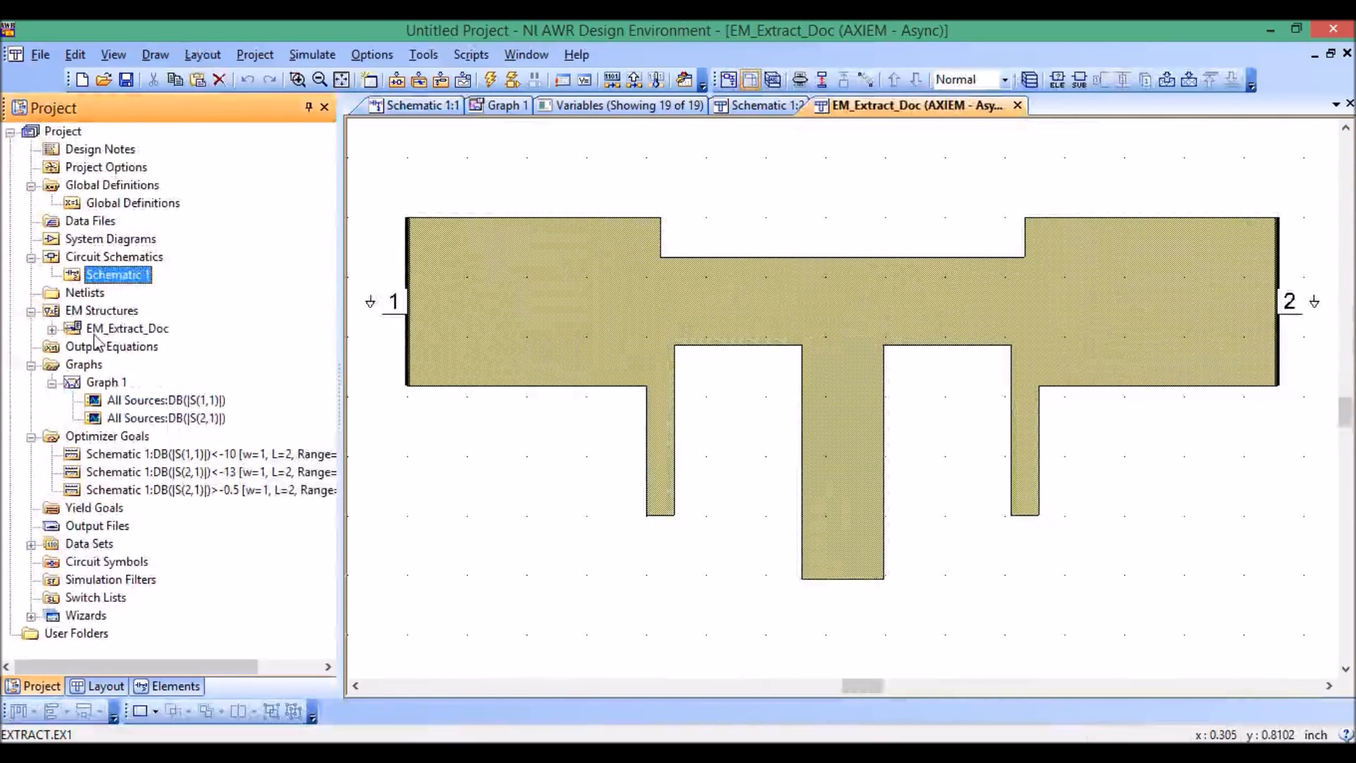
{"action": "left_click", "coordinate": [544, 320]}
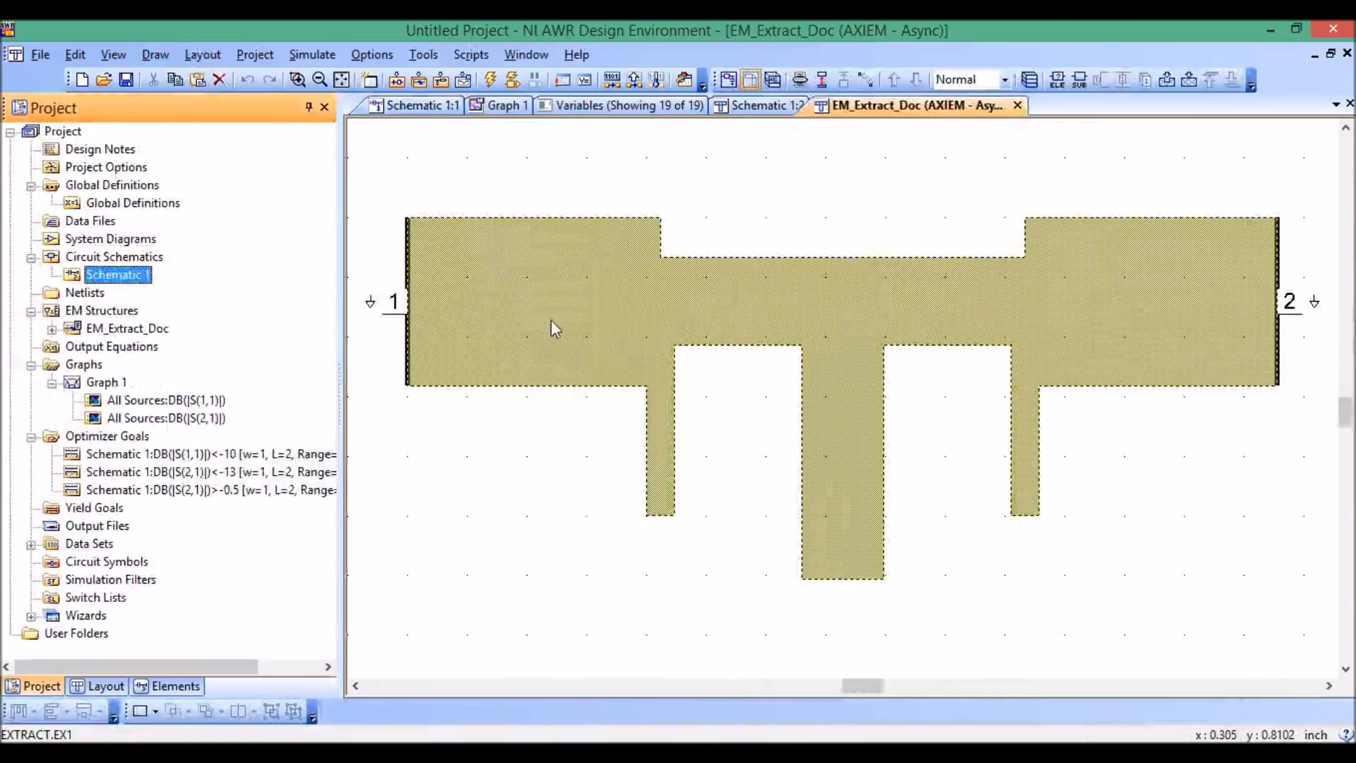
{"action": "left_click", "coordinate": [751, 248]}
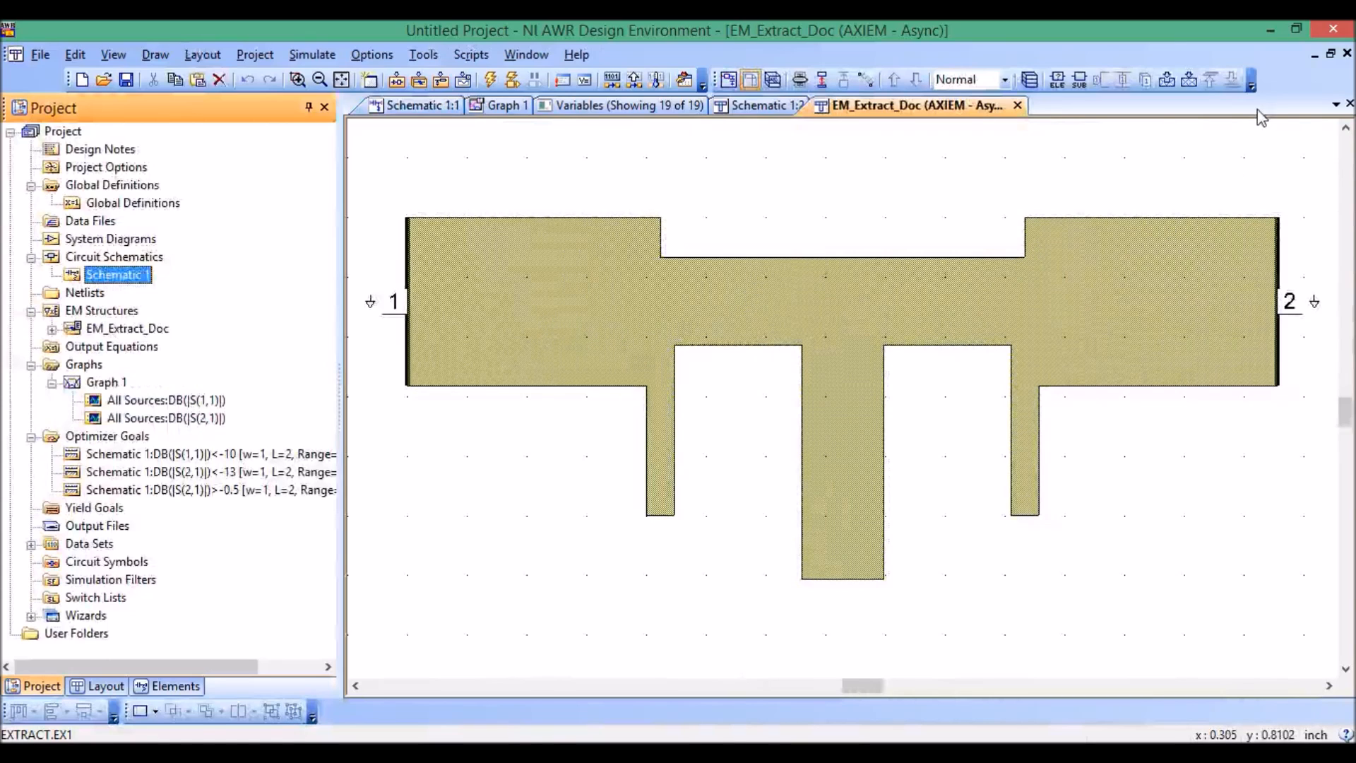
Step: Generate and display the AXIEM mesh of EM_Extract_Doc, and close the simulation window once meshing has finished
{"action": "left_click", "coordinate": [1196, 88]}
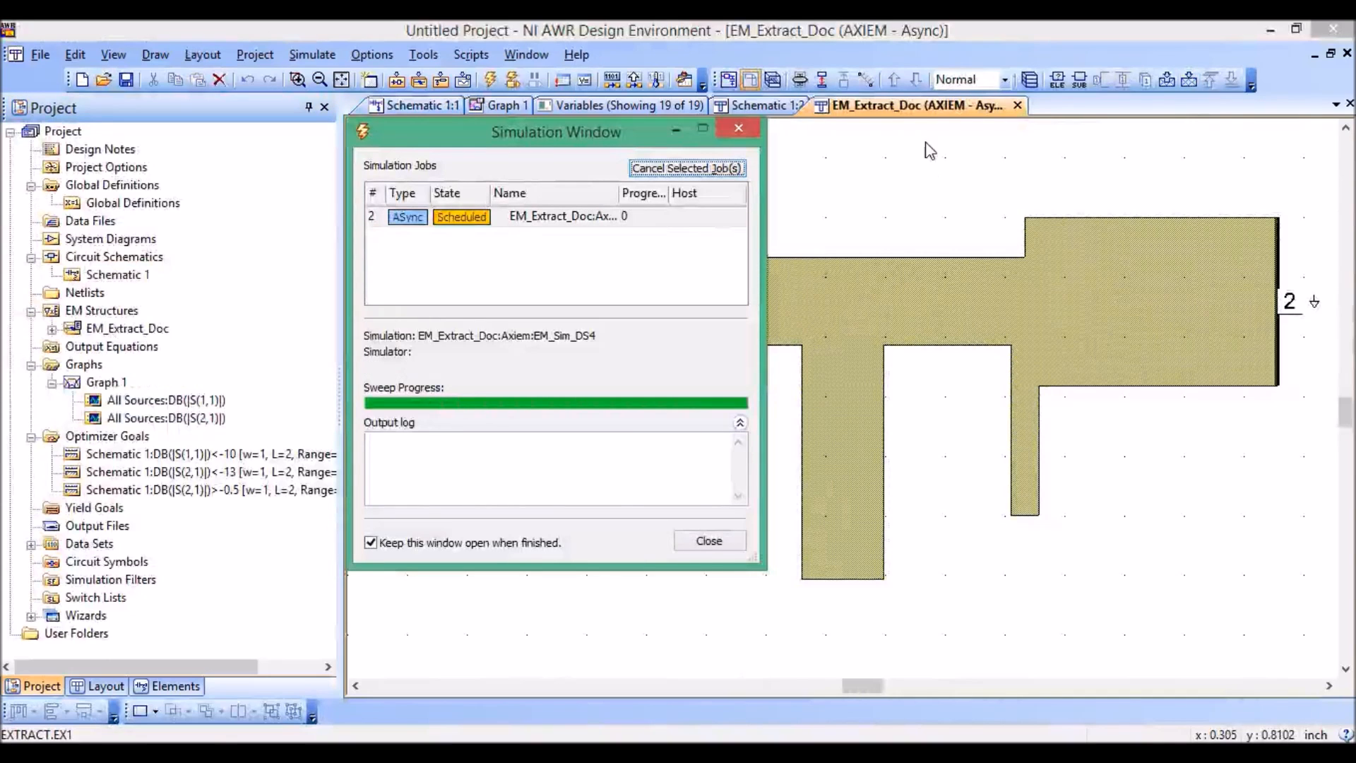
{"action": "left_click_drag", "start_coordinate": [646, 145], "coordinate": [485, 140]}
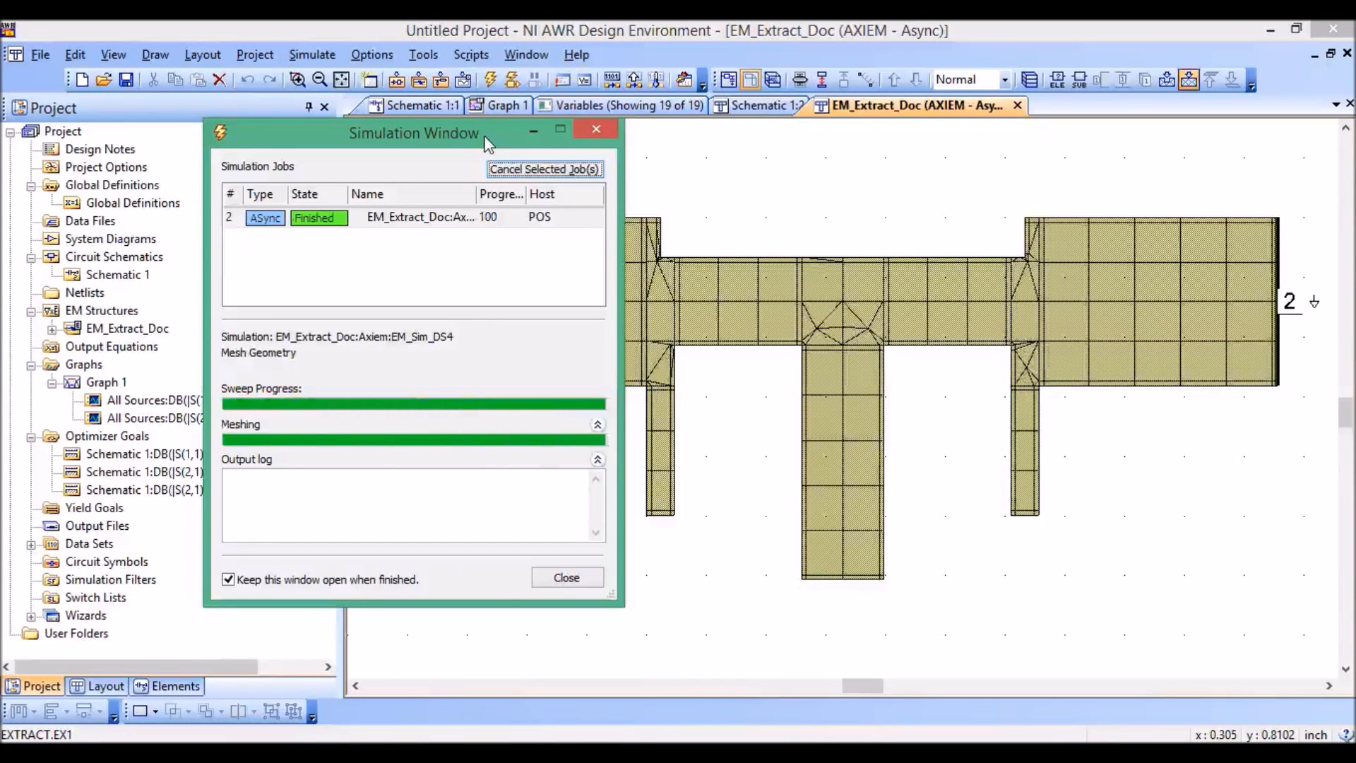
{"action": "left_click", "coordinate": [596, 129]}
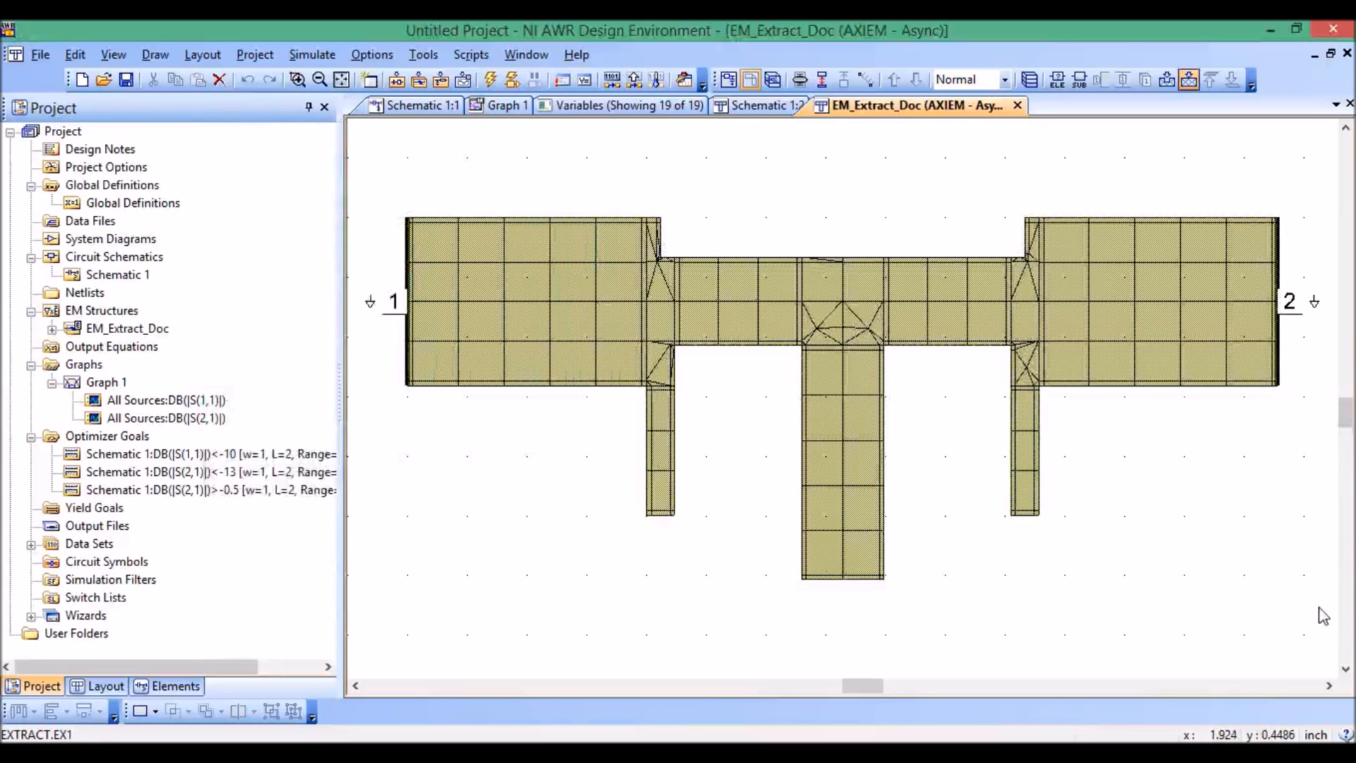
Step: Close the EM_Extract_Doc, Schematic 1 layout and Variables windows, keeping only the schematic and Graph 1 open
{"action": "left_click", "coordinate": [457, 260]}
{"action": "left_click", "coordinate": [839, 235]}
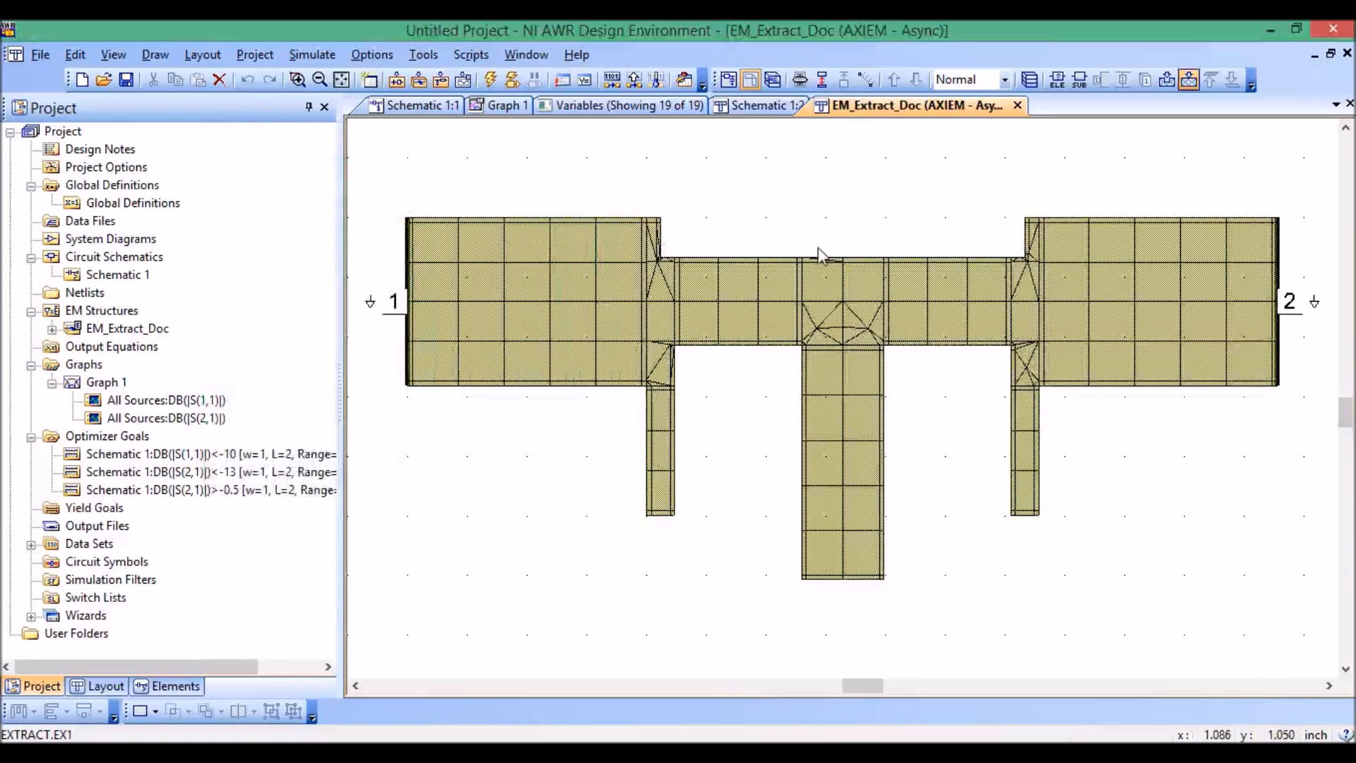
{"action": "left_click", "coordinate": [505, 107]}
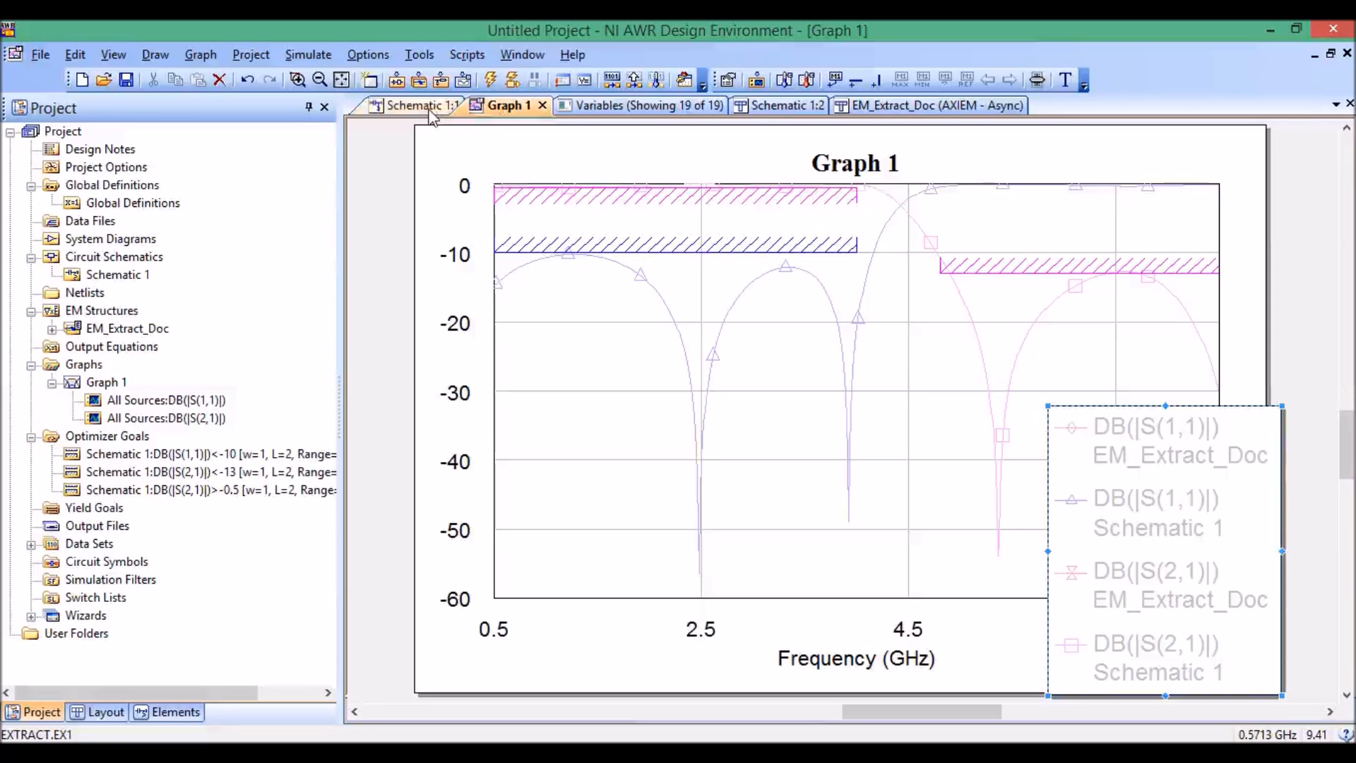
{"action": "left_click", "coordinate": [934, 109]}
{"action": "left_click", "coordinate": [798, 108]}
{"action": "left_click", "coordinate": [819, 106]}
{"action": "left_click", "coordinate": [908, 105]}
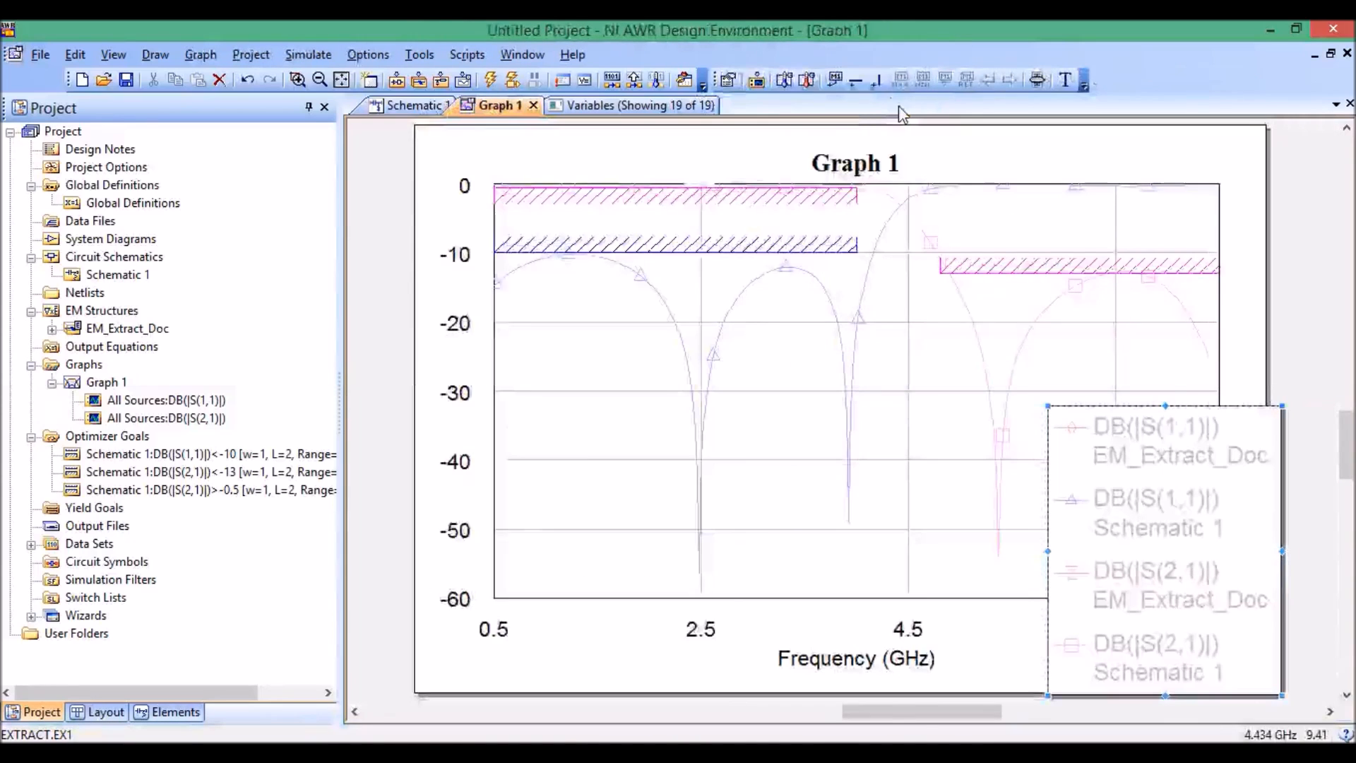
{"action": "left_click", "coordinate": [607, 112]}
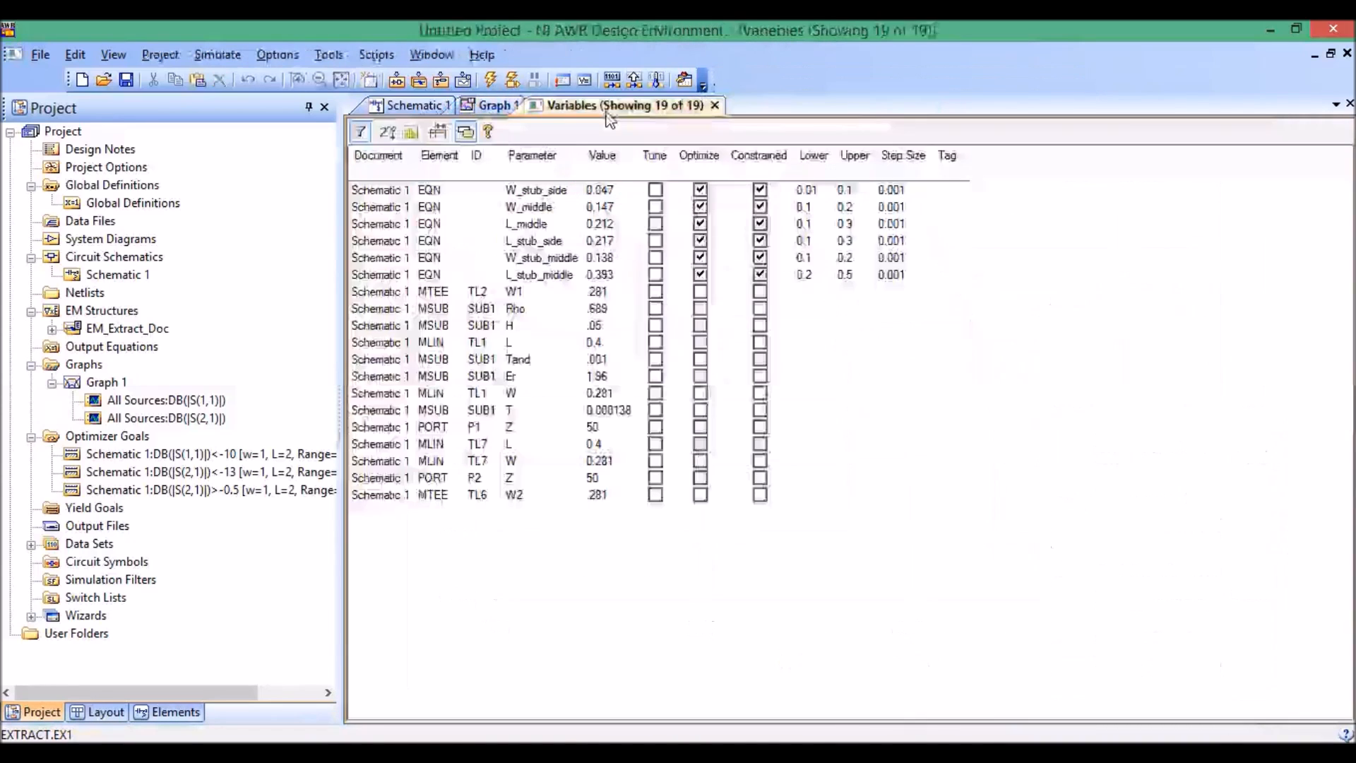
{"action": "left_click", "coordinate": [716, 106]}
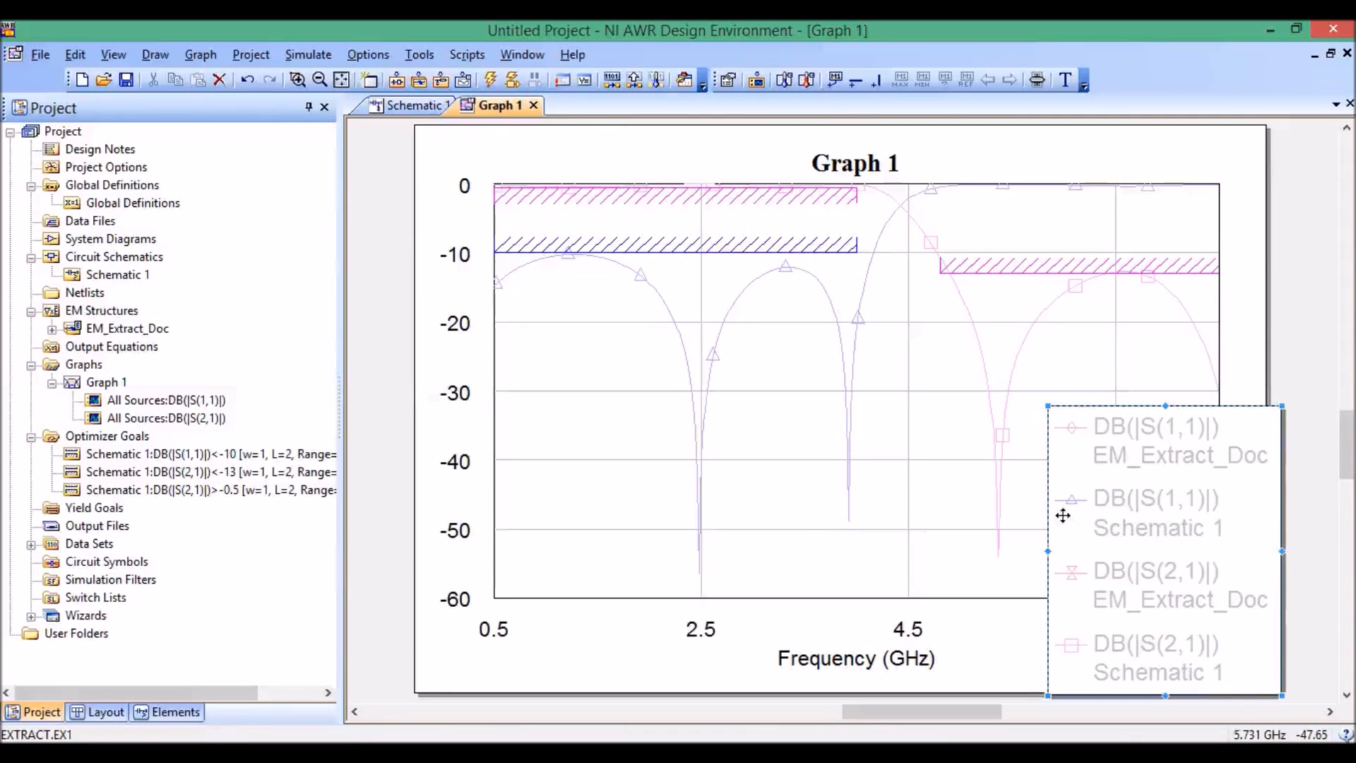
Step: Delete the All Sources S(1,1) and S(2,1) measurements from Graph 1
{"action": "right_click", "coordinate": [1099, 516]}
{"action": "left_click", "coordinate": [843, 390]}
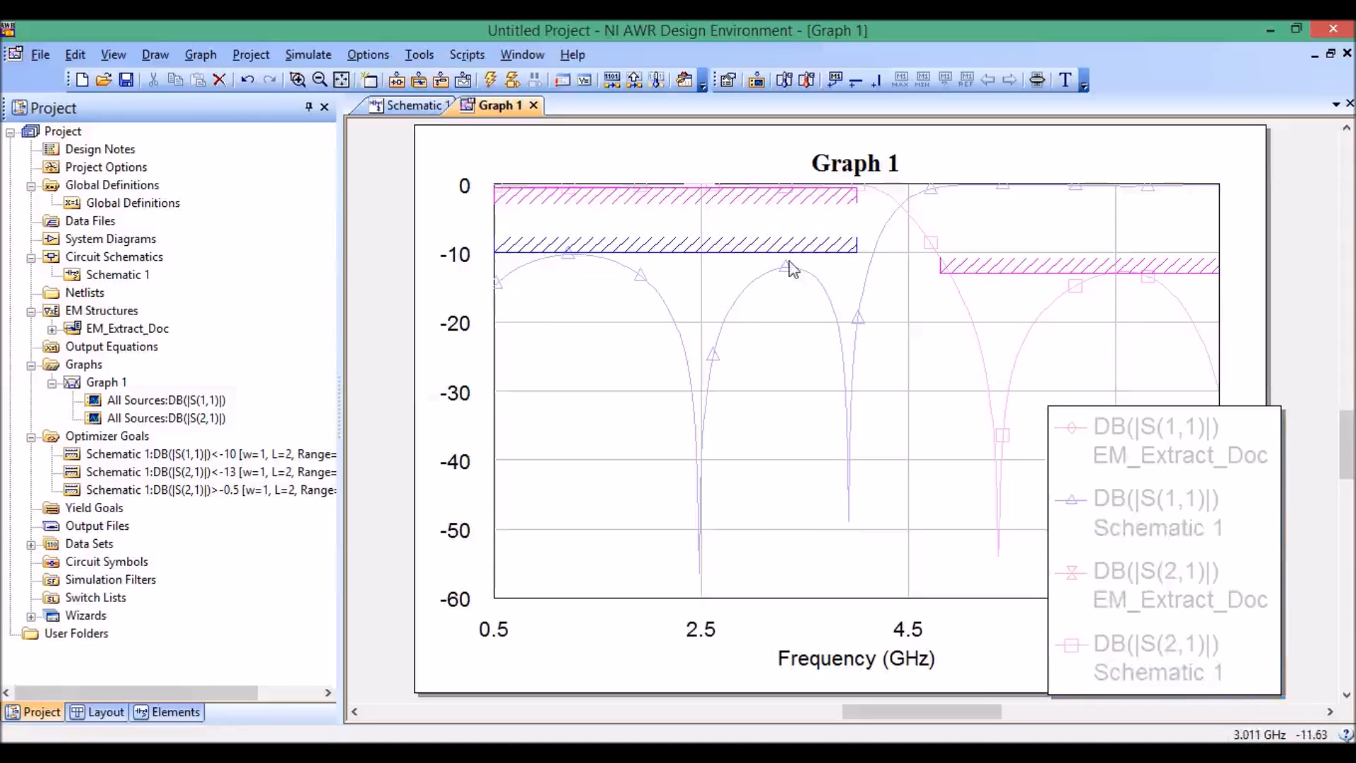
{"action": "right_click", "coordinate": [1116, 457]}
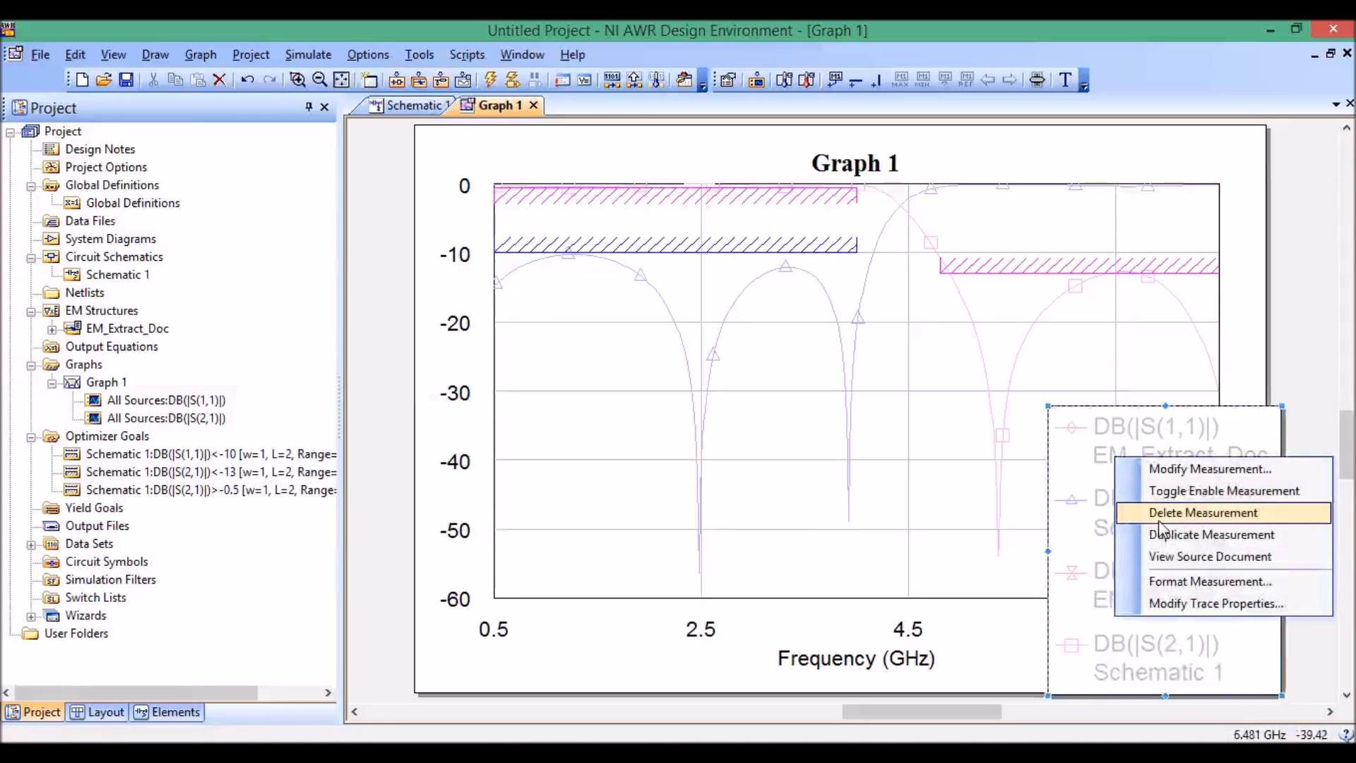
{"action": "left_click", "coordinate": [406, 486]}
{"action": "right_click", "coordinate": [1068, 413]}
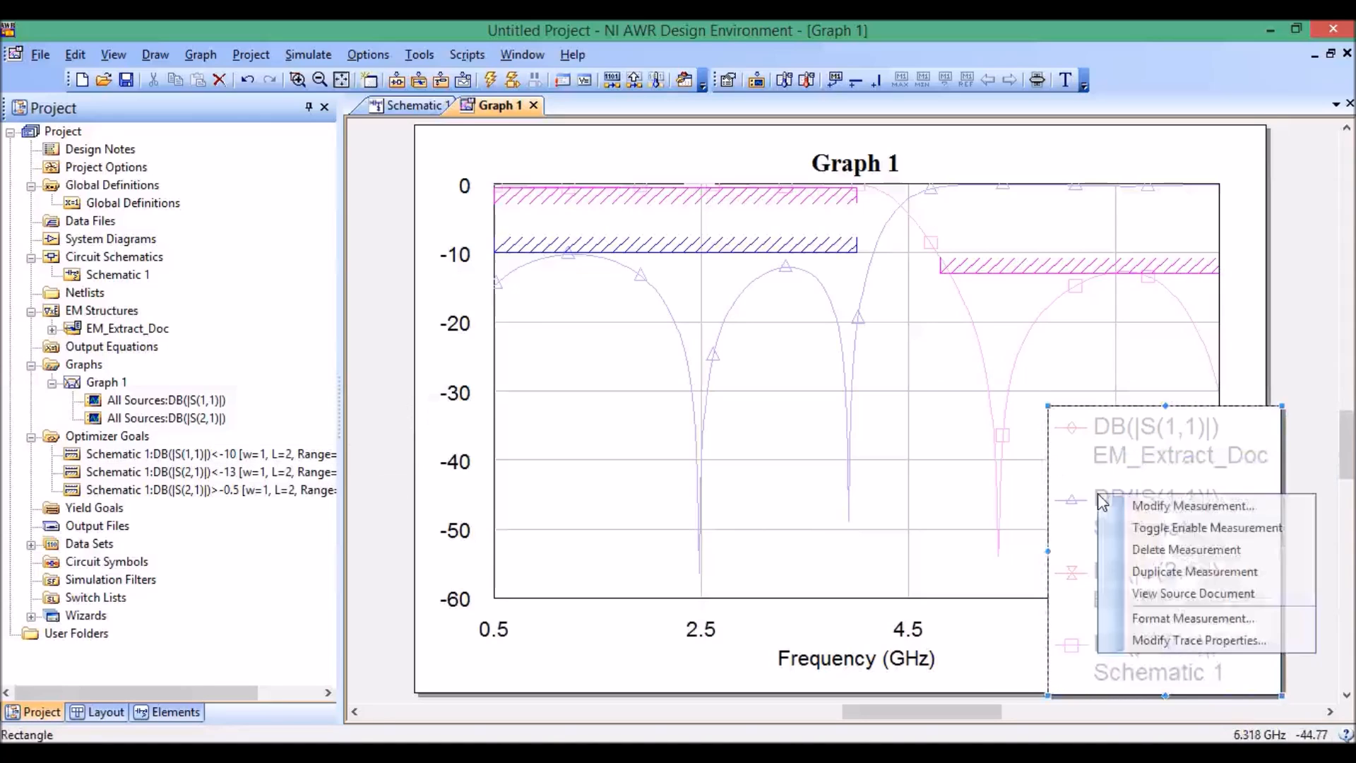
{"action": "left_click", "coordinate": [1222, 548]}
{"action": "left_click", "coordinate": [1172, 546]}
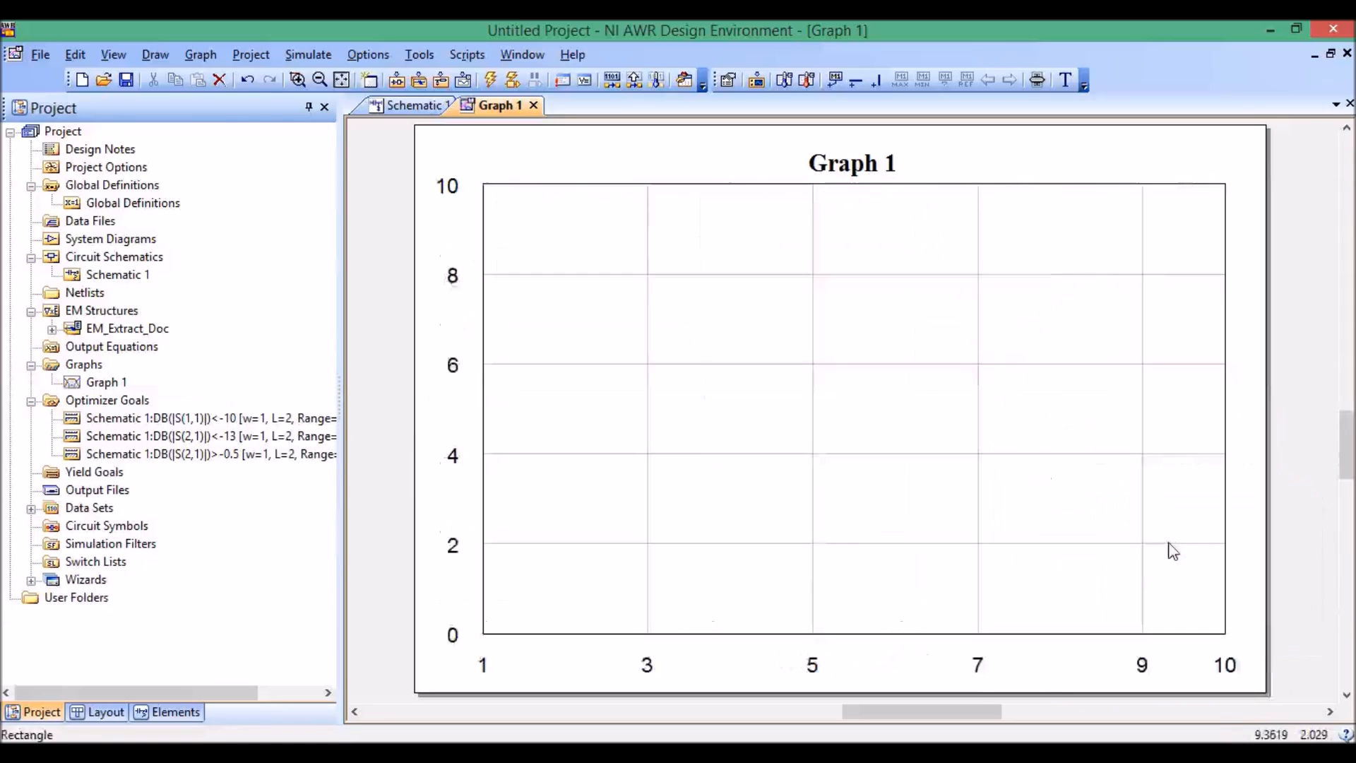
Step: Add dB magnitude measurements of S(2,1) and S(1,1) to Graph 1 with Schematic 1 as the data source
{"action": "right_click", "coordinate": [687, 293]}
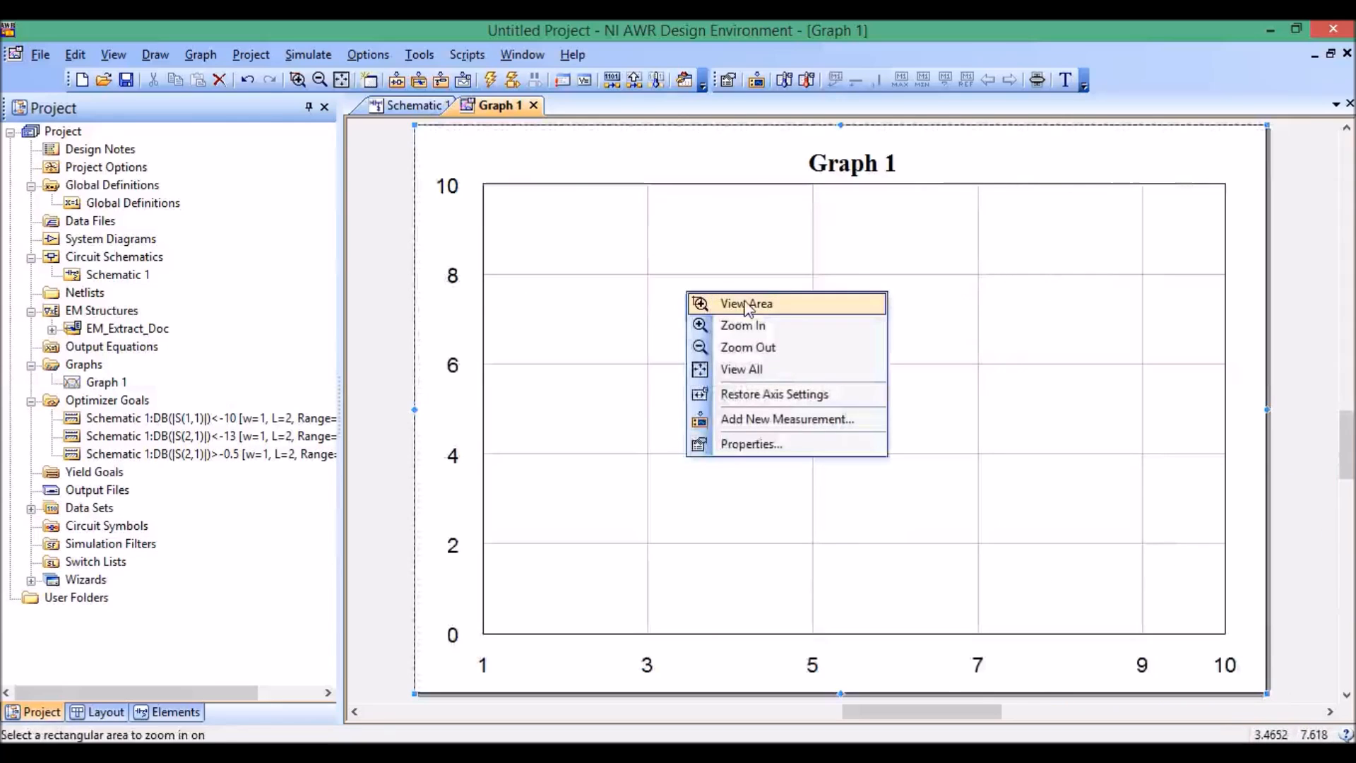
{"action": "left_click", "coordinate": [798, 418]}
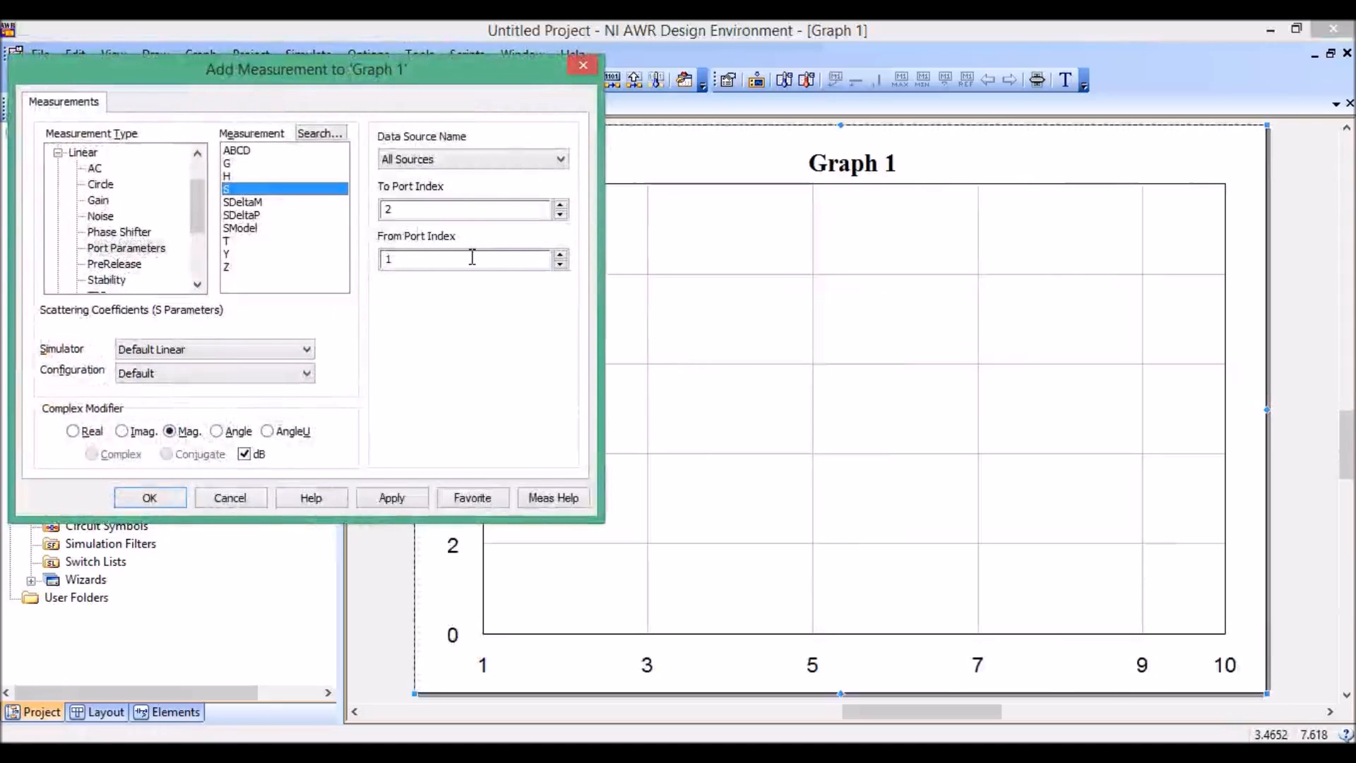
{"action": "left_click", "coordinate": [439, 158]}
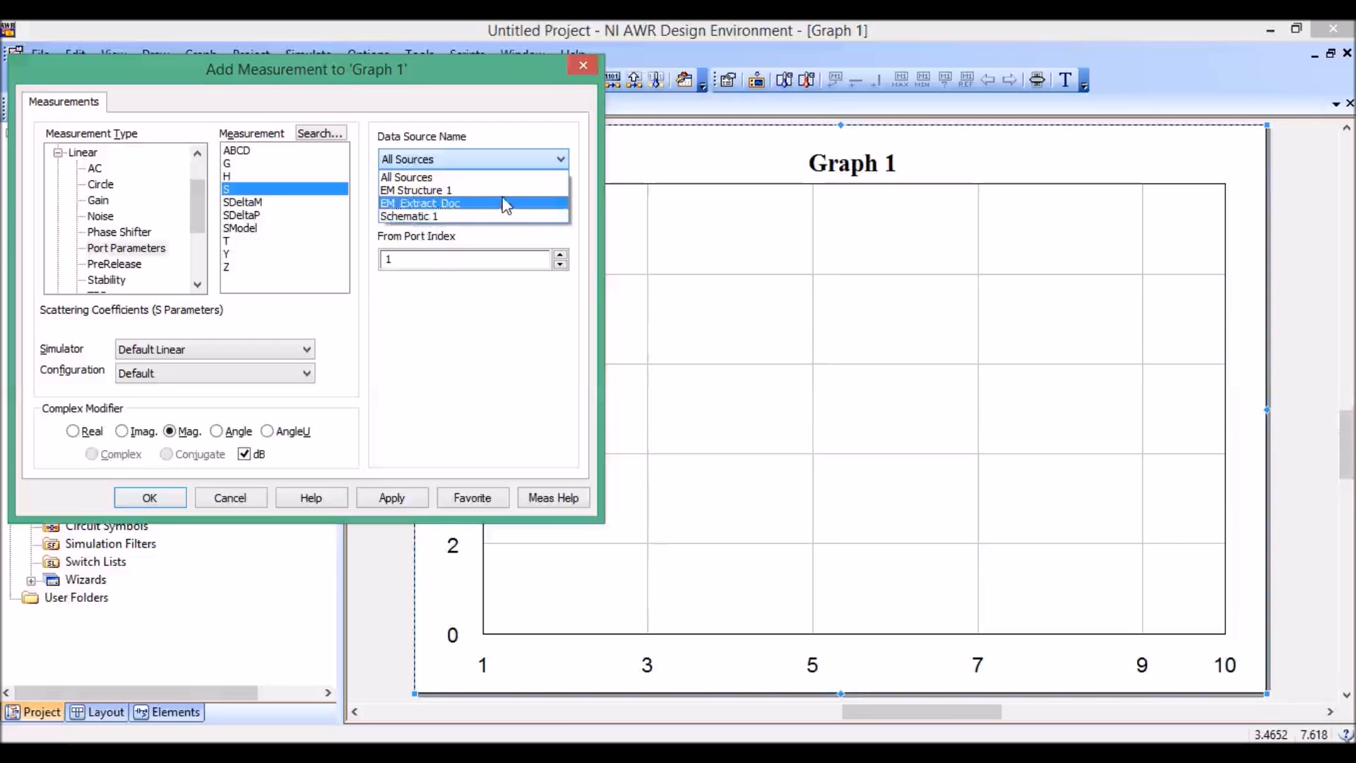
{"action": "left_click", "coordinate": [399, 216]}
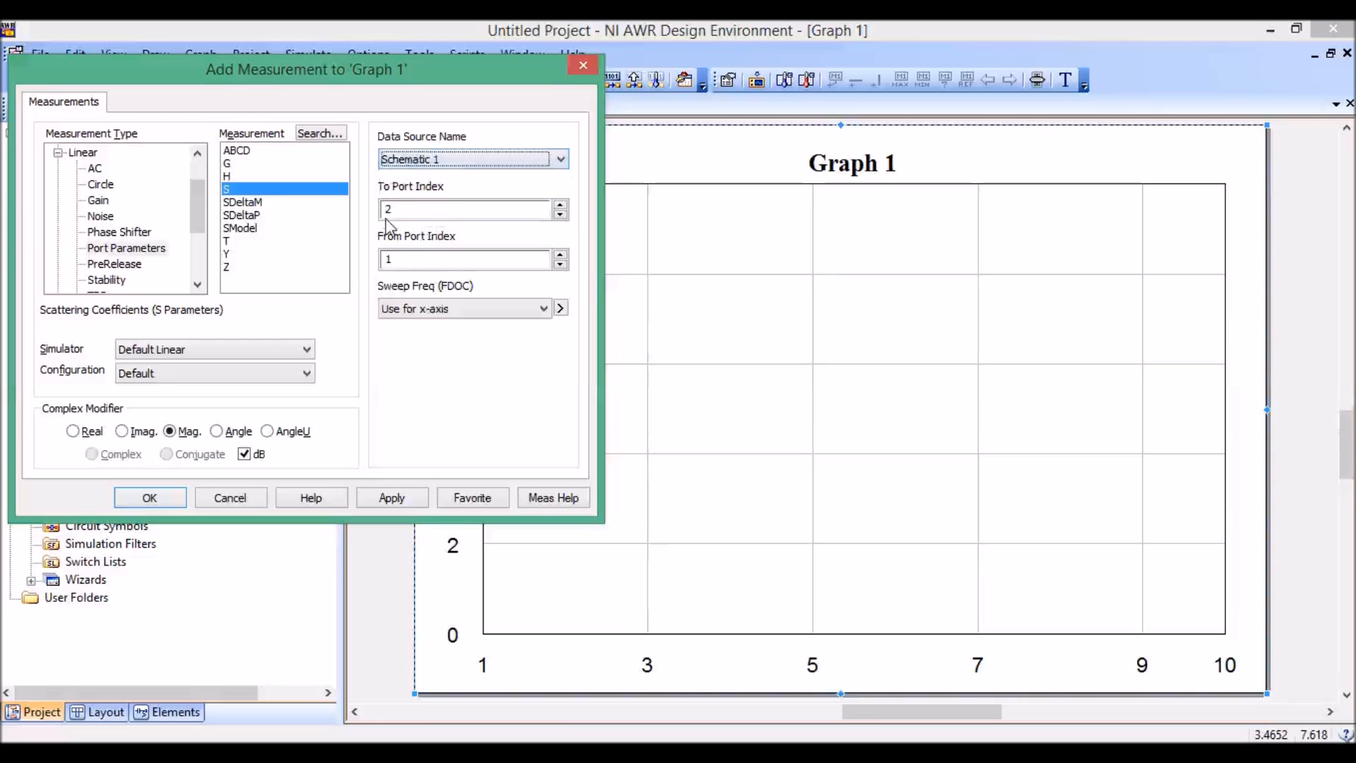
{"action": "left_click", "coordinate": [390, 496]}
{"action": "left_click", "coordinate": [561, 214]}
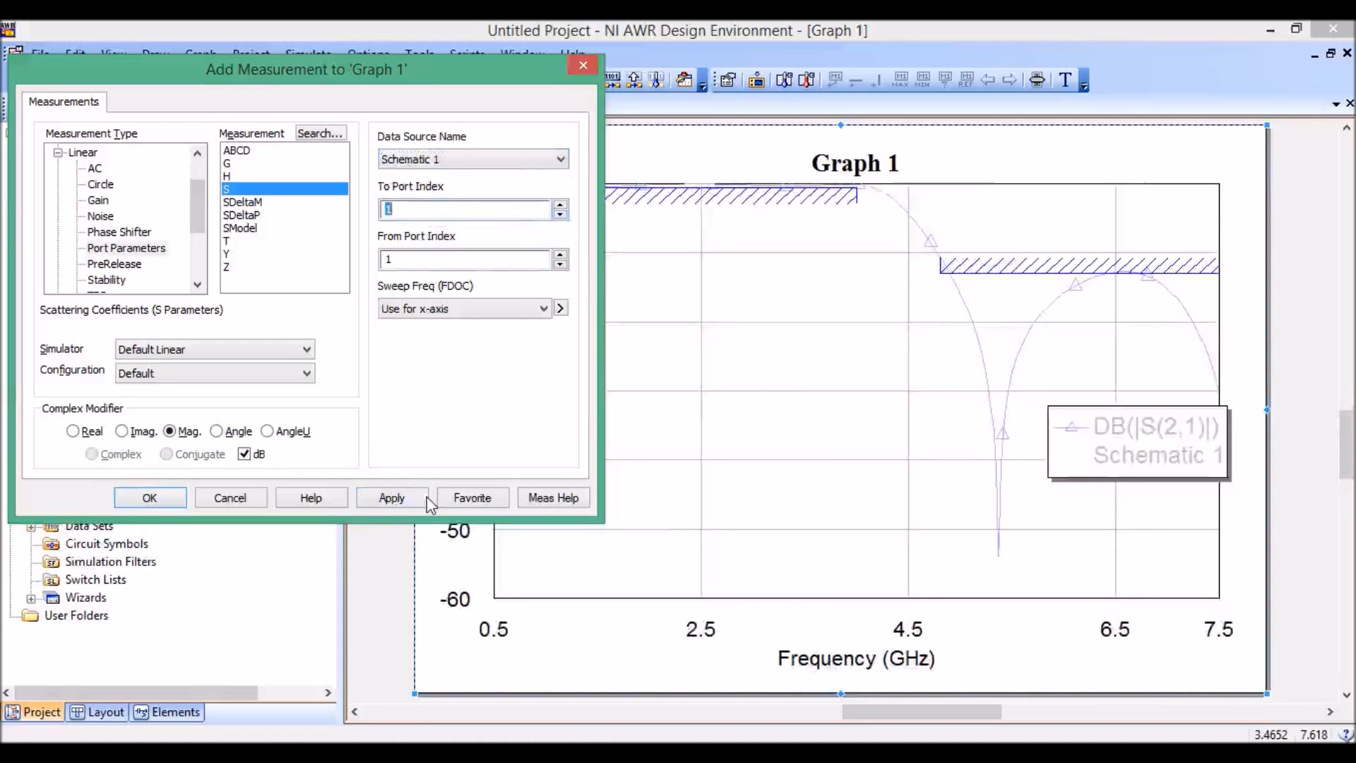
{"action": "left_click", "coordinate": [390, 497]}
{"action": "left_click", "coordinate": [150, 498]}
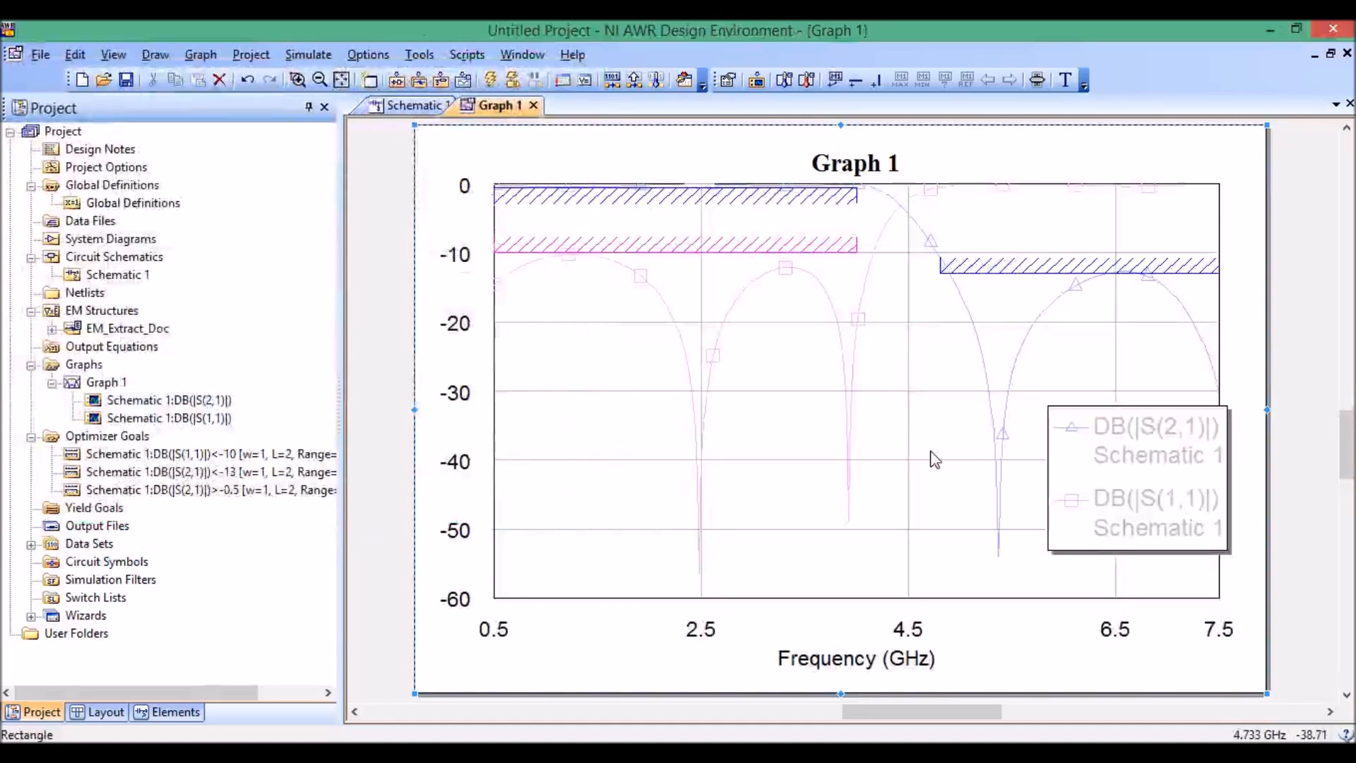
Step: Inspect the schematic elements linked to the EXTRACT block and the enclosure properties and meshed layout of EM_Extract_Doc
{"action": "left_click", "coordinate": [414, 108]}
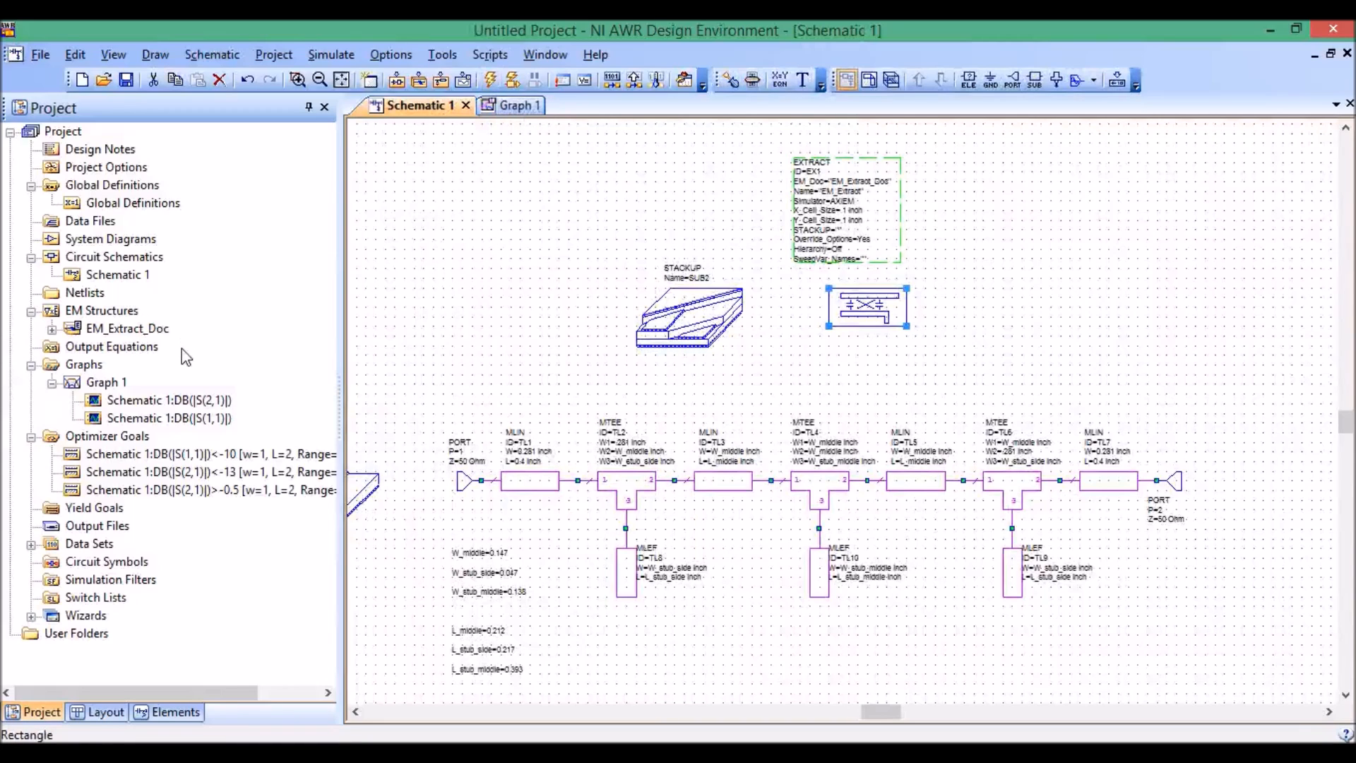
{"action": "left_click", "coordinate": [997, 328]}
{"action": "left_click", "coordinate": [884, 318]}
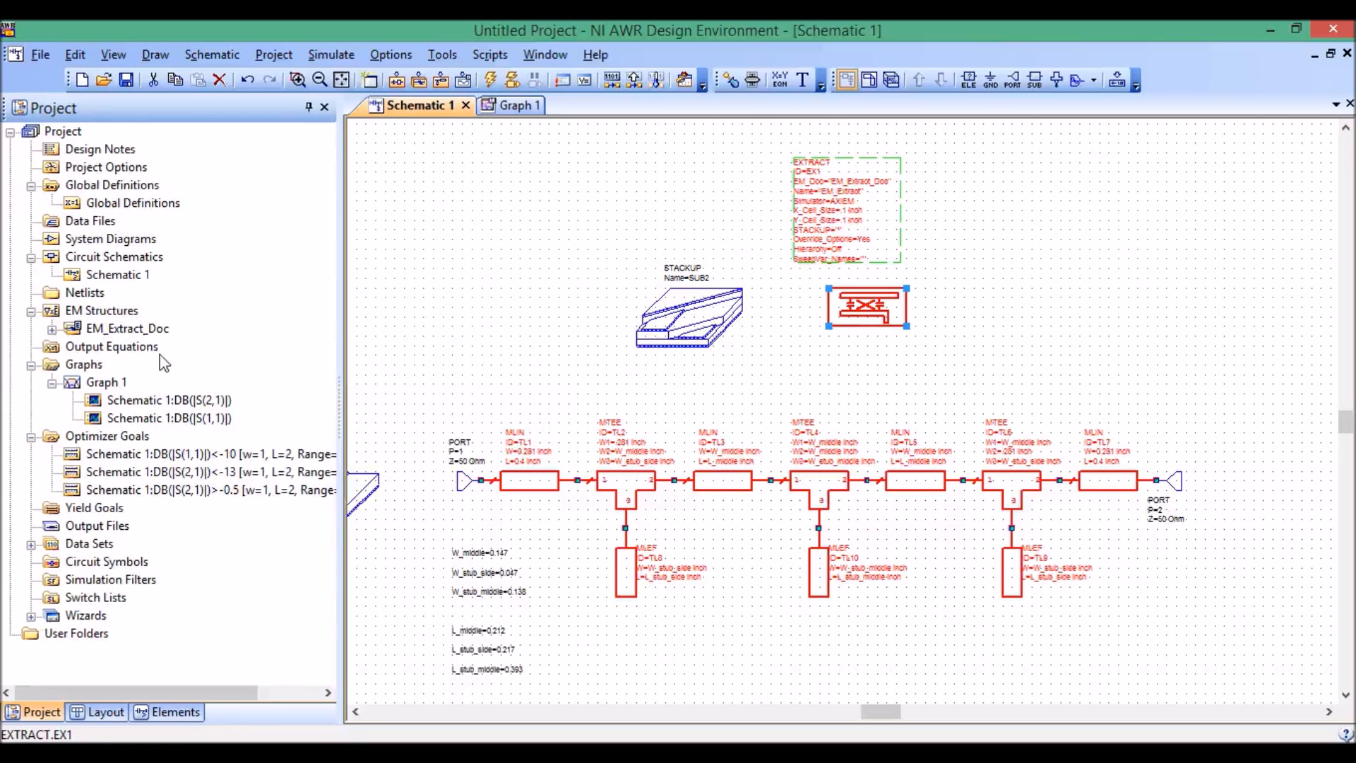
{"action": "left_click", "coordinate": [52, 329]}
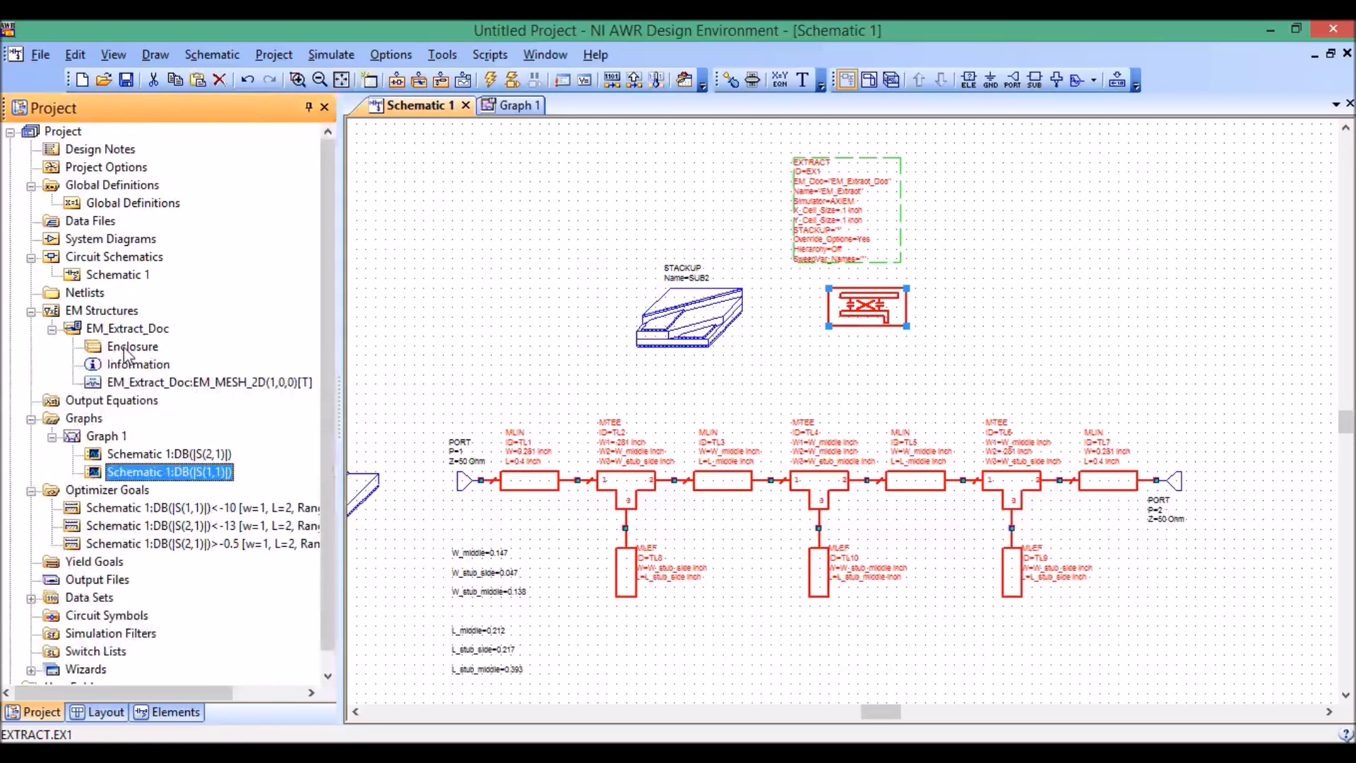
{"action": "double_click", "coordinate": [125, 351]}
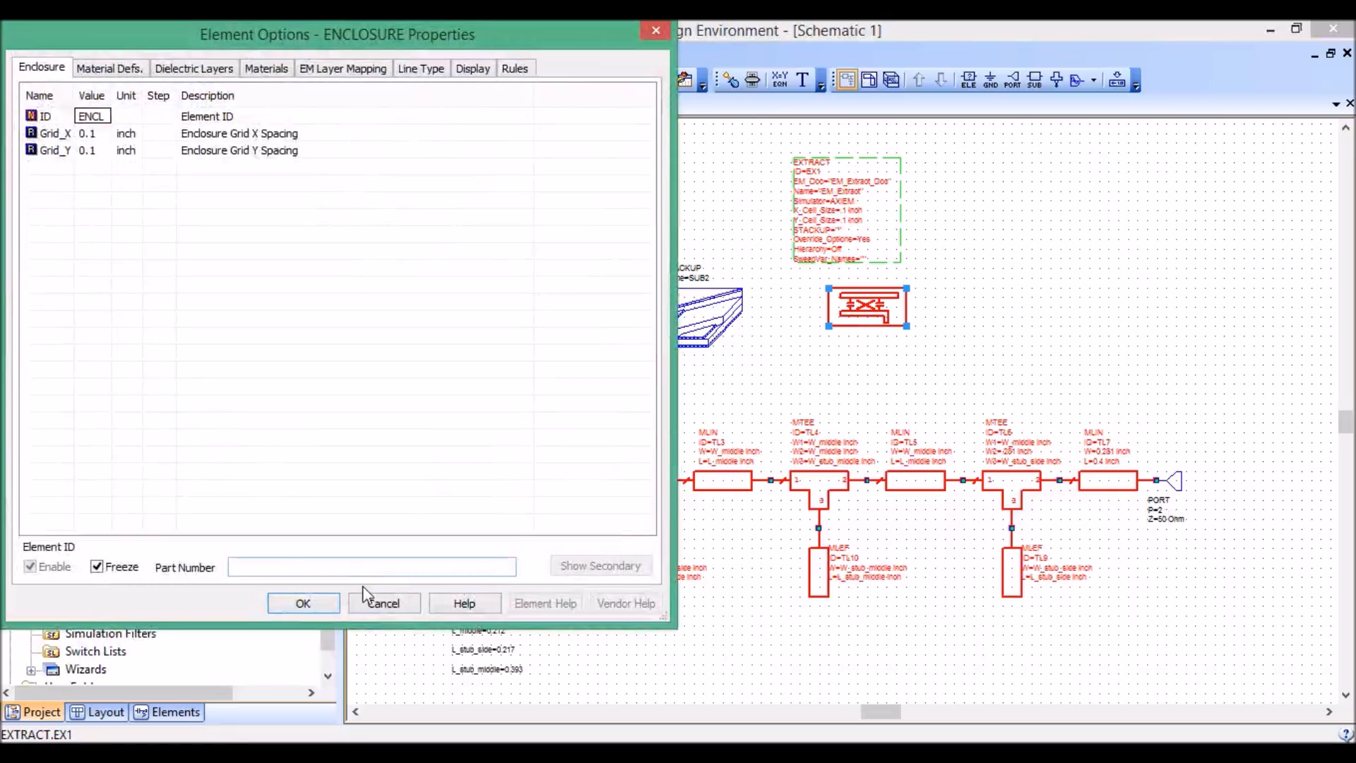
{"action": "left_click", "coordinate": [384, 602]}
{"action": "double_click", "coordinate": [72, 329]}
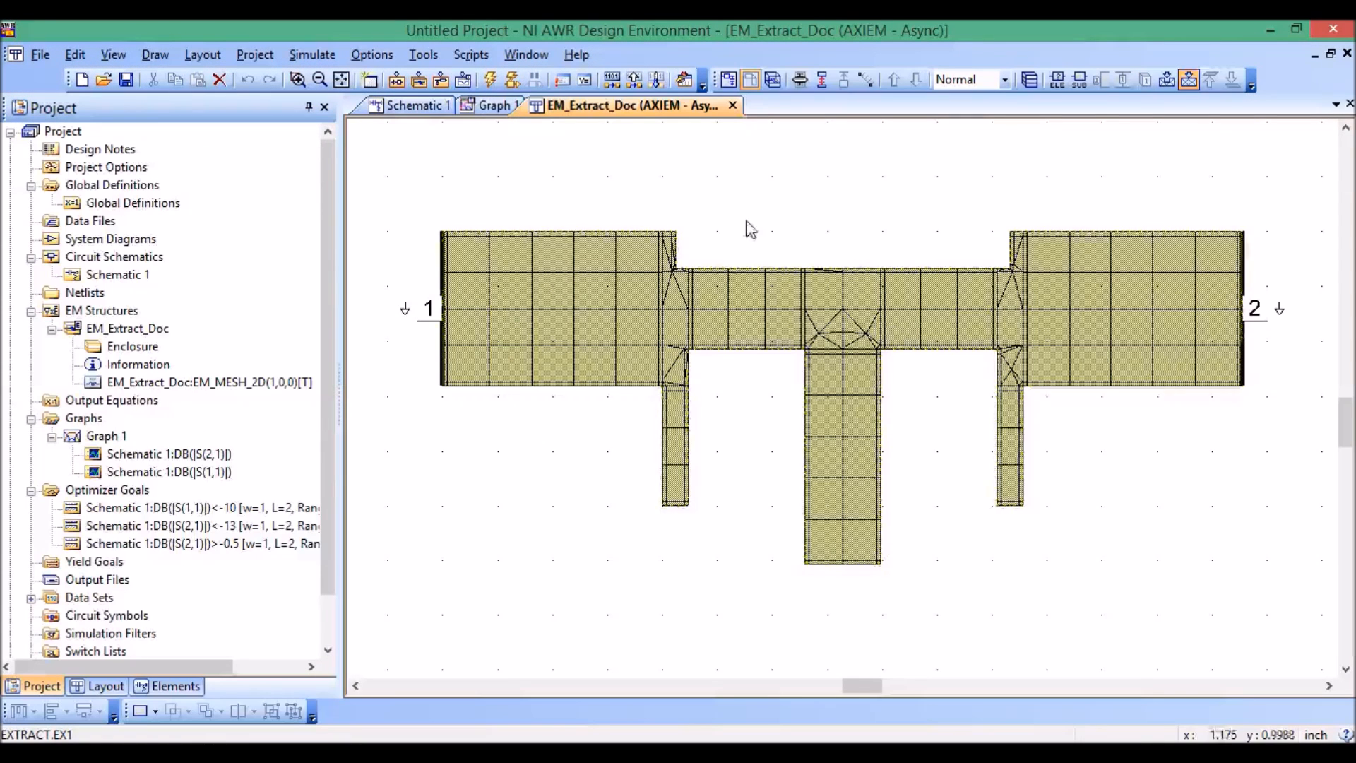
Step: Analyze the project with Graph 1 shown, and close the simulation window once the AXIEM simulation has finished
{"action": "left_click", "coordinate": [495, 105]}
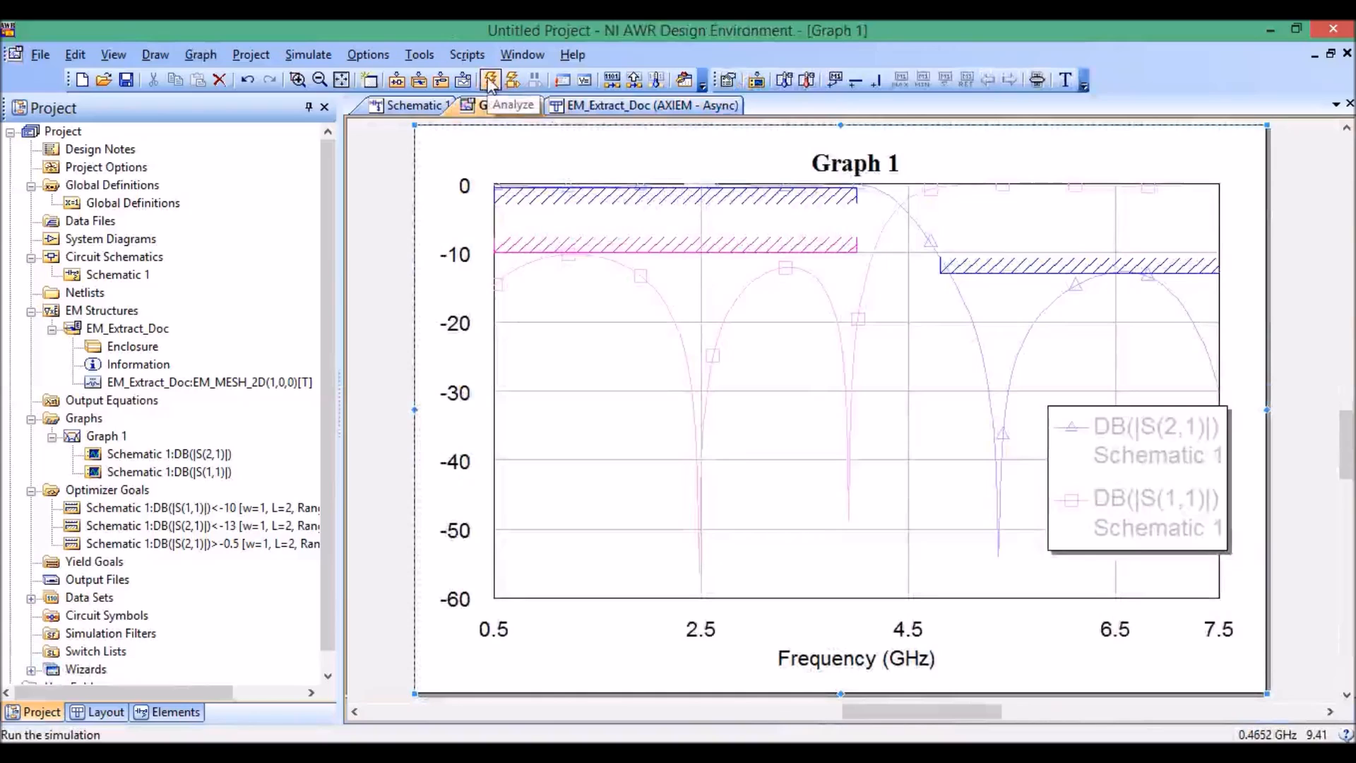
{"action": "left_click", "coordinate": [492, 81]}
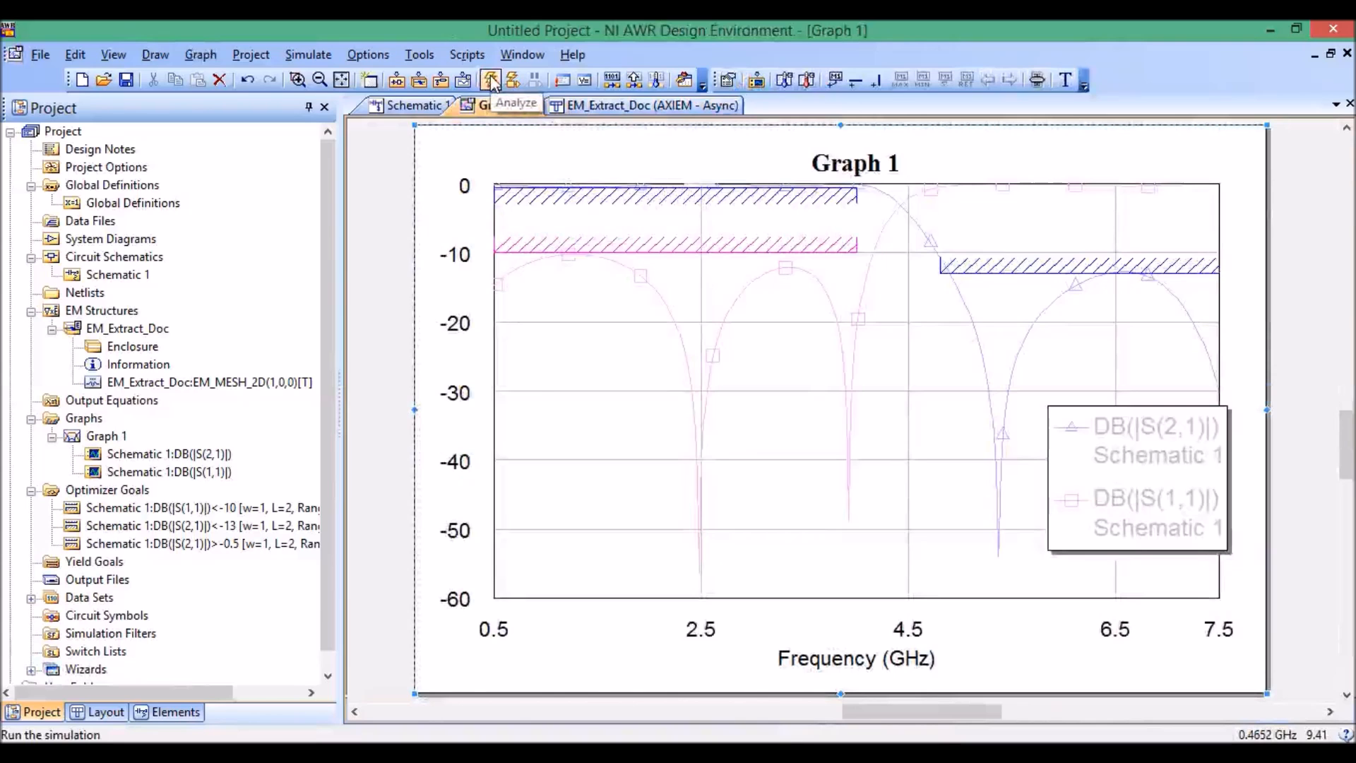
{"action": "left_click", "coordinate": [491, 81]}
{"action": "left_click_drag", "start_coordinate": [470, 133], "coordinate": [349, 127]}
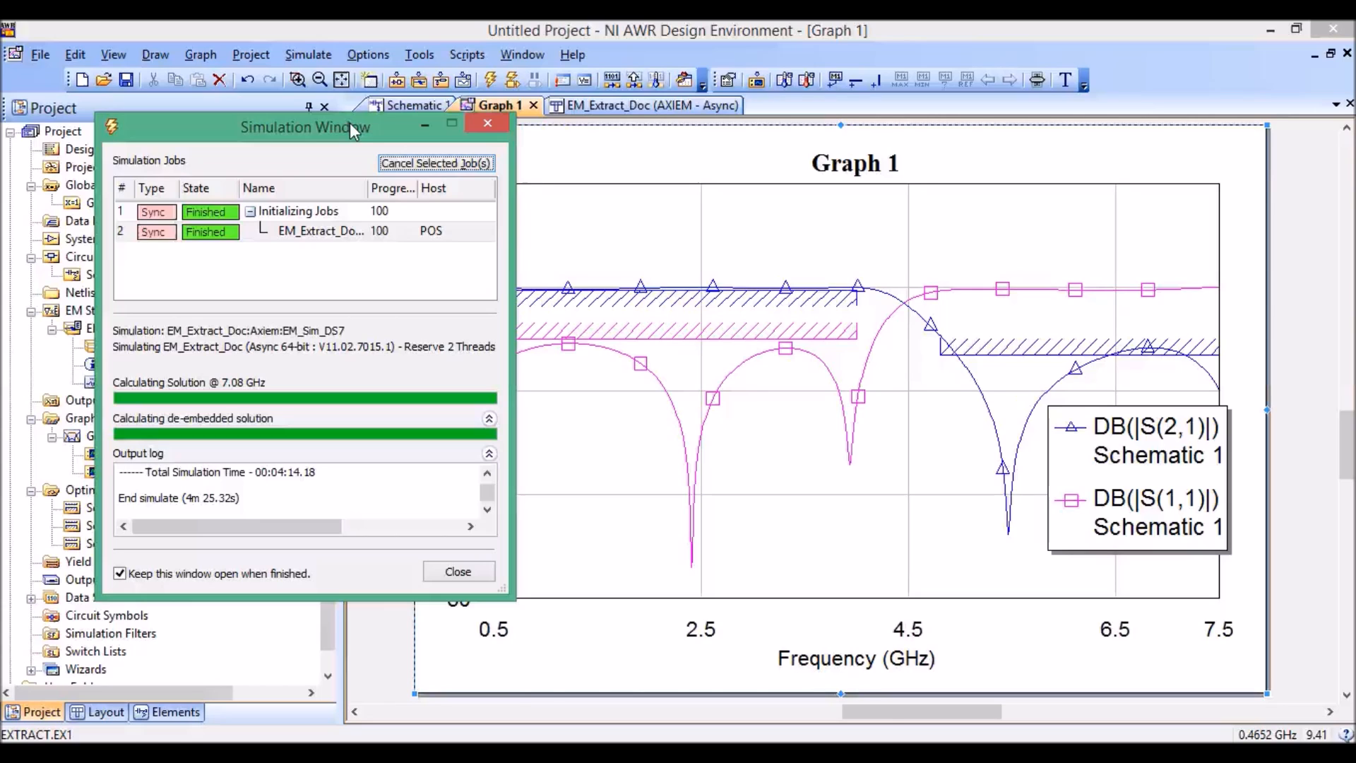
{"action": "left_click", "coordinate": [487, 124]}
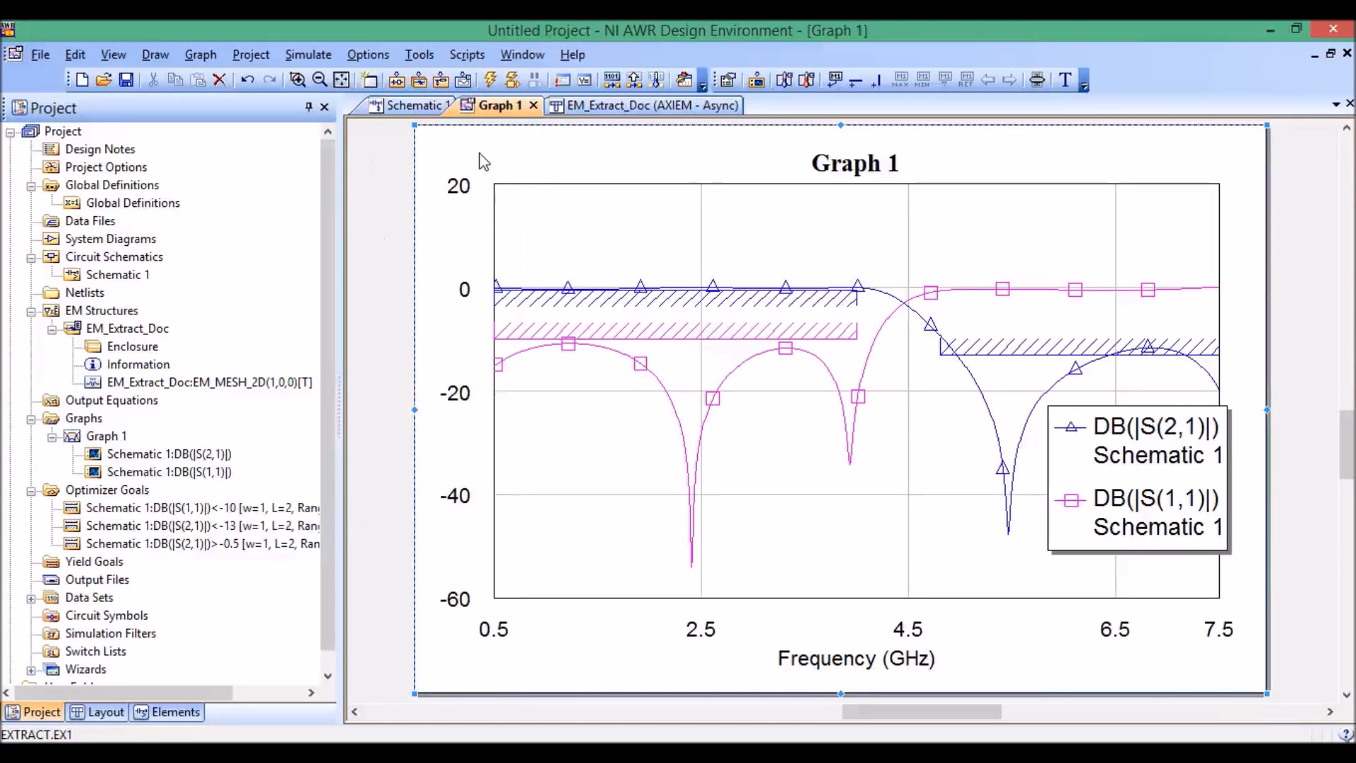
Step: Move Graph 1's legend slightly lower, and review the simulated curves alongside Schematic 1 and the EM_Extract_Doc mesh
{"action": "left_click", "coordinate": [1114, 445]}
{"action": "left_click_drag", "start_coordinate": [1113, 445], "coordinate": [1125, 472]}
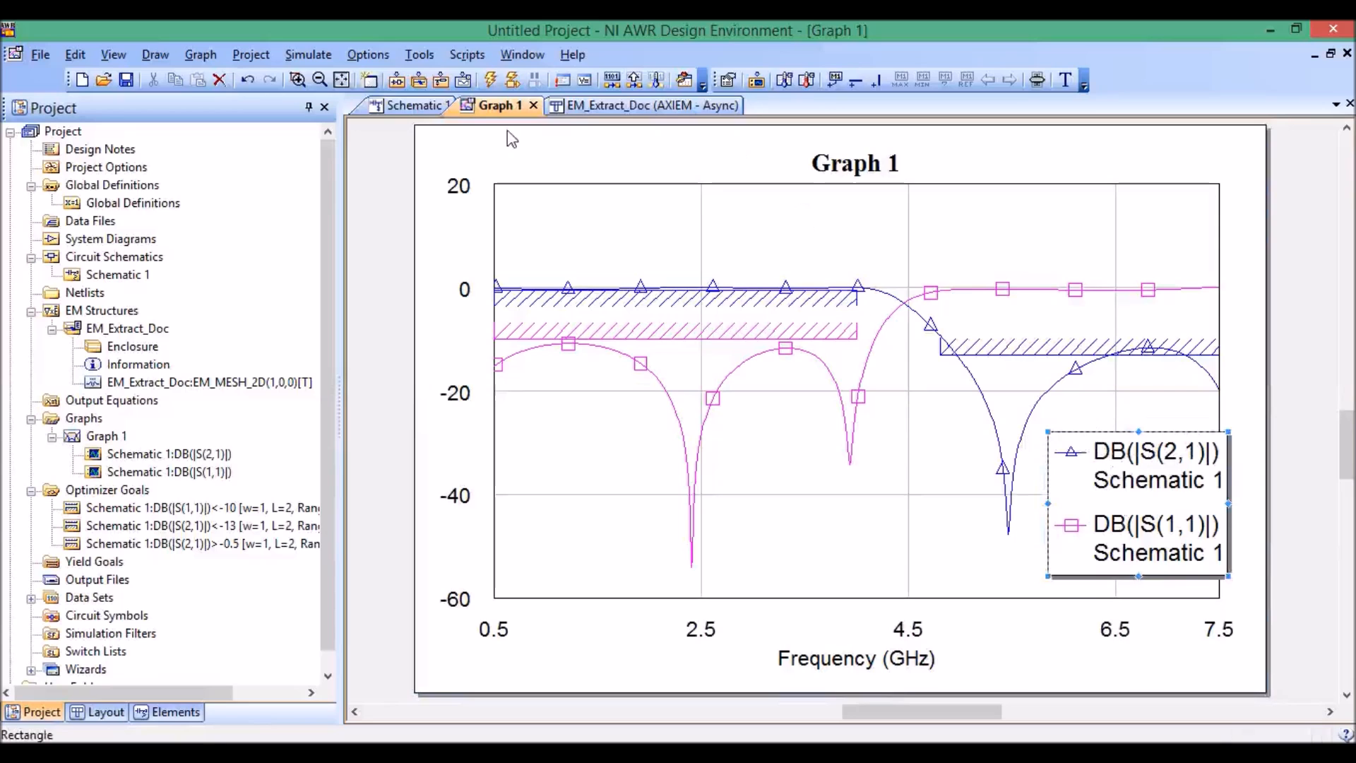
{"action": "left_click", "coordinate": [395, 107]}
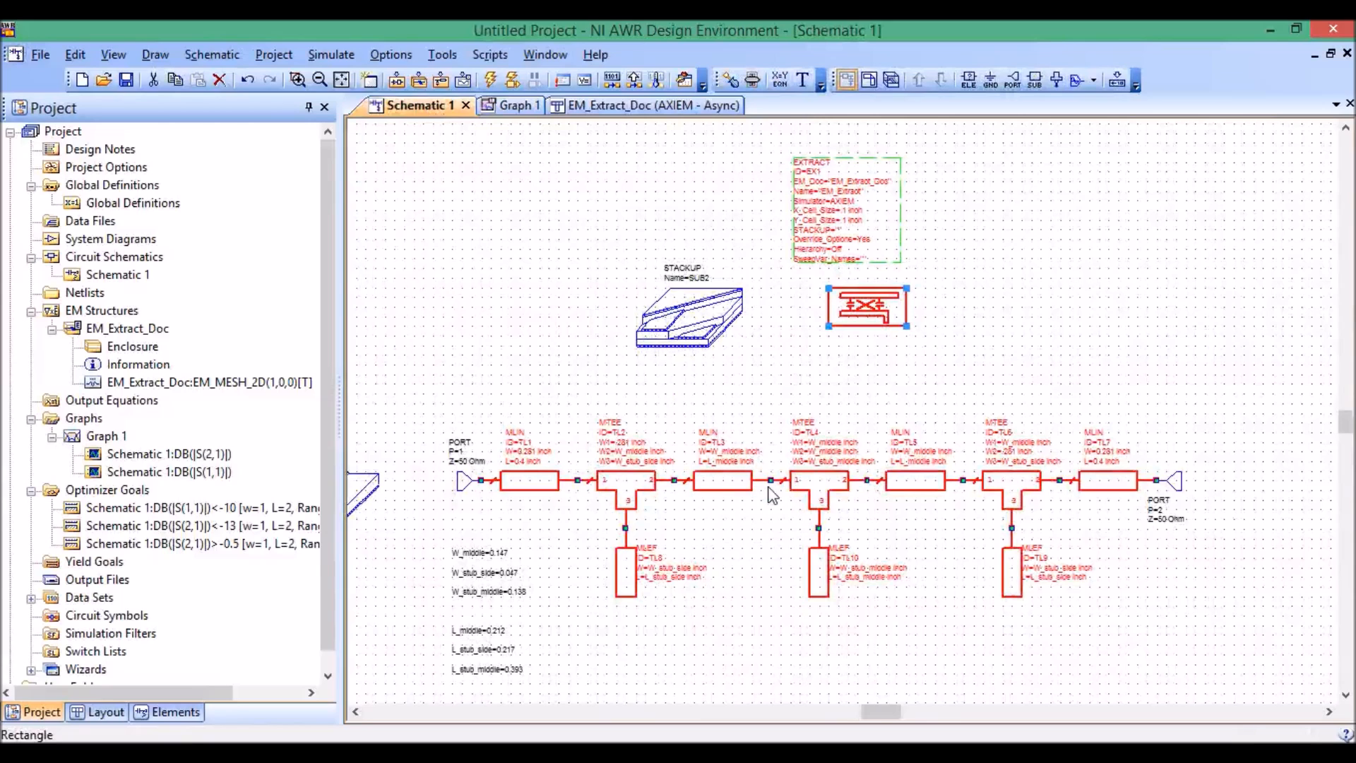
{"action": "left_click", "coordinate": [515, 105]}
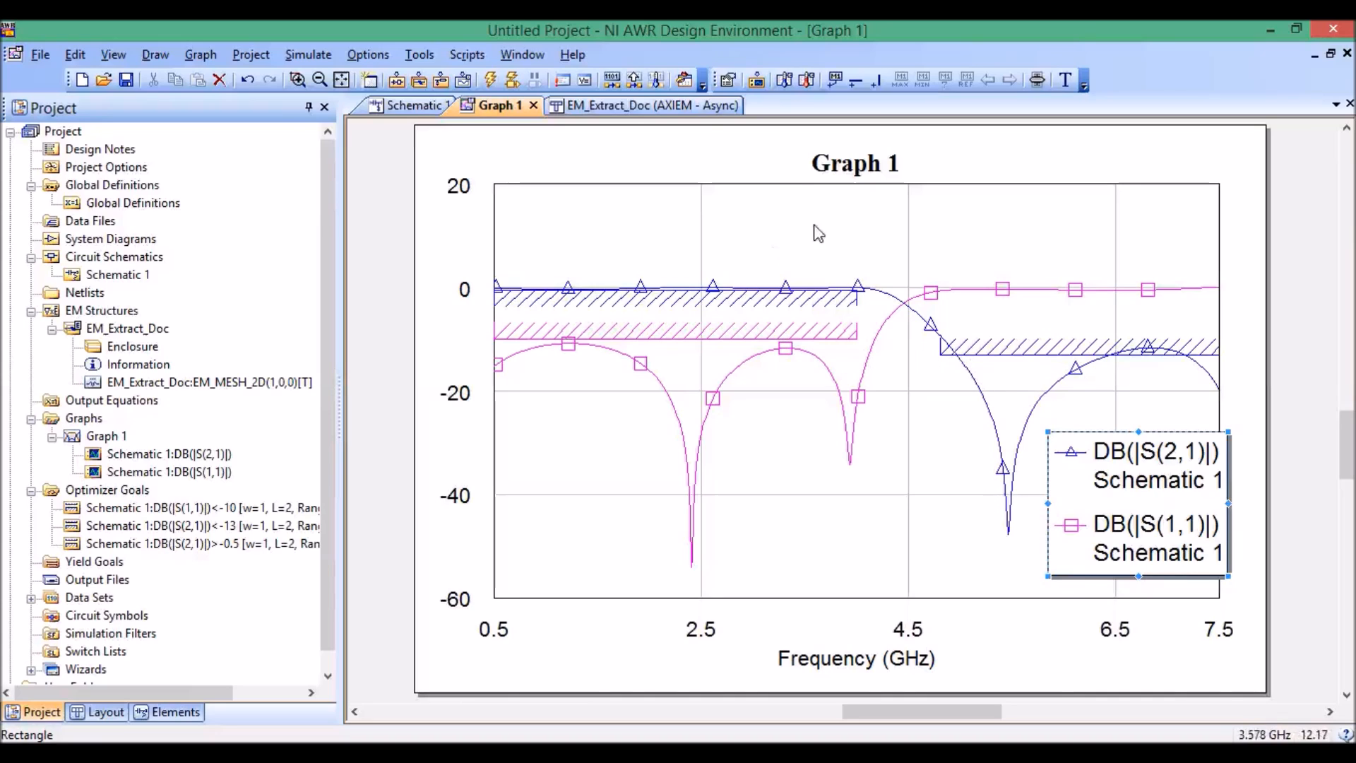
{"action": "left_click", "coordinate": [681, 106]}
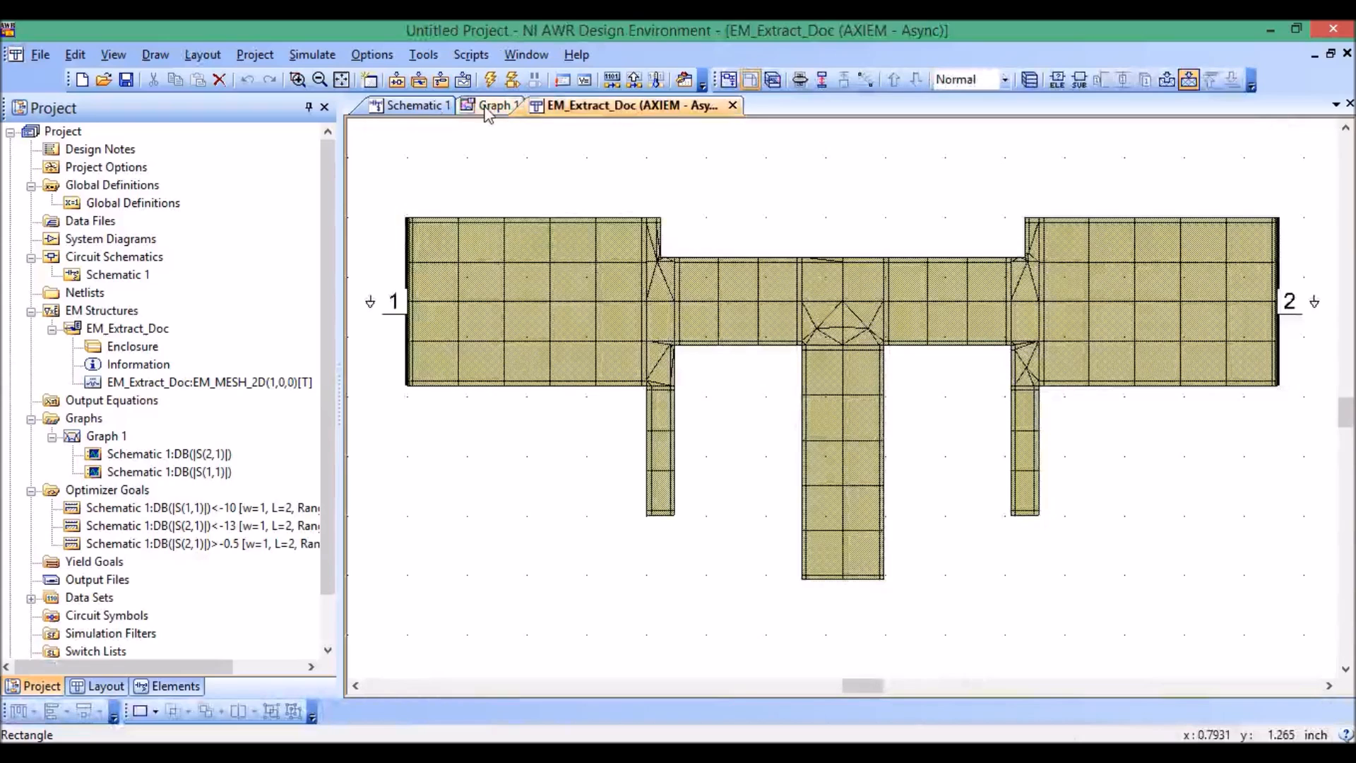
{"action": "left_click", "coordinate": [487, 107]}
{"action": "left_click", "coordinate": [413, 105]}
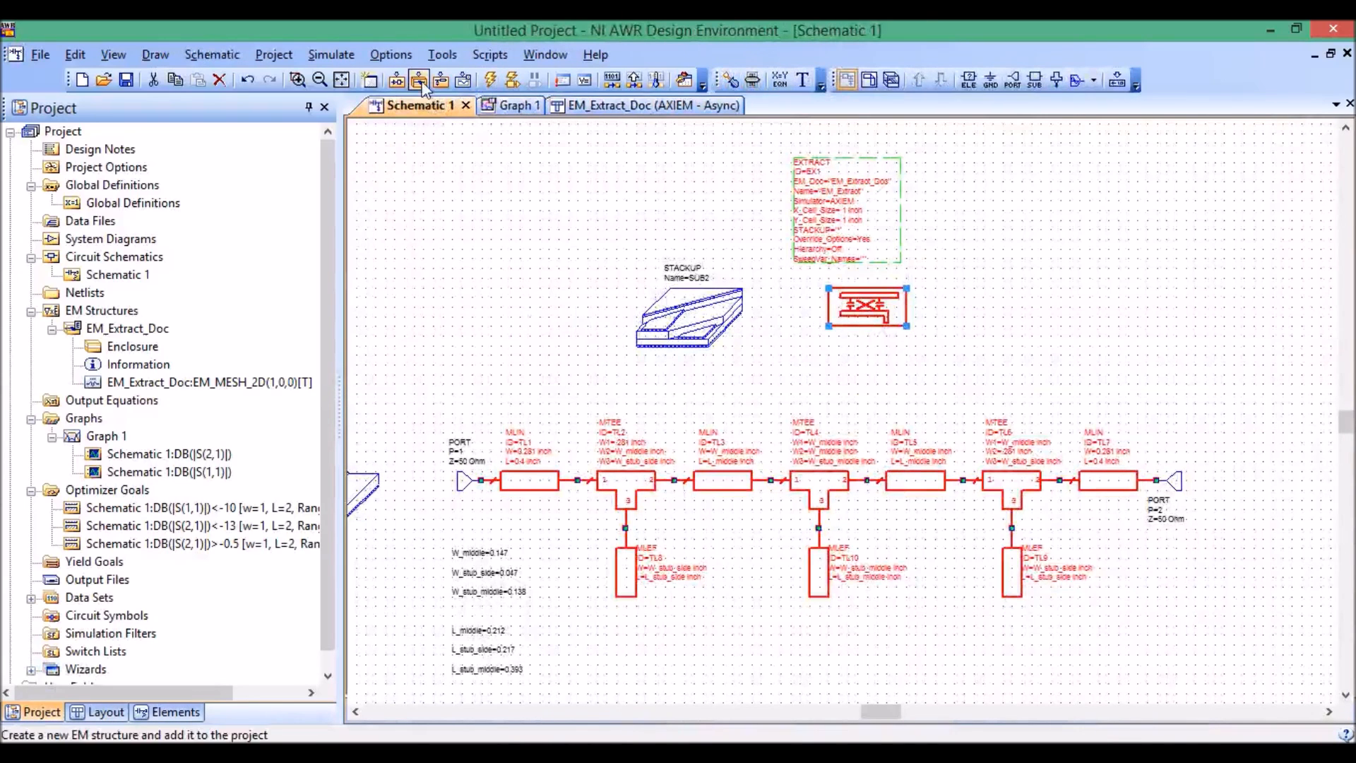
Step: Start an optimization using Discrete Local Search with the maximum iterations set to 2
{"action": "left_click", "coordinate": [344, 58]}
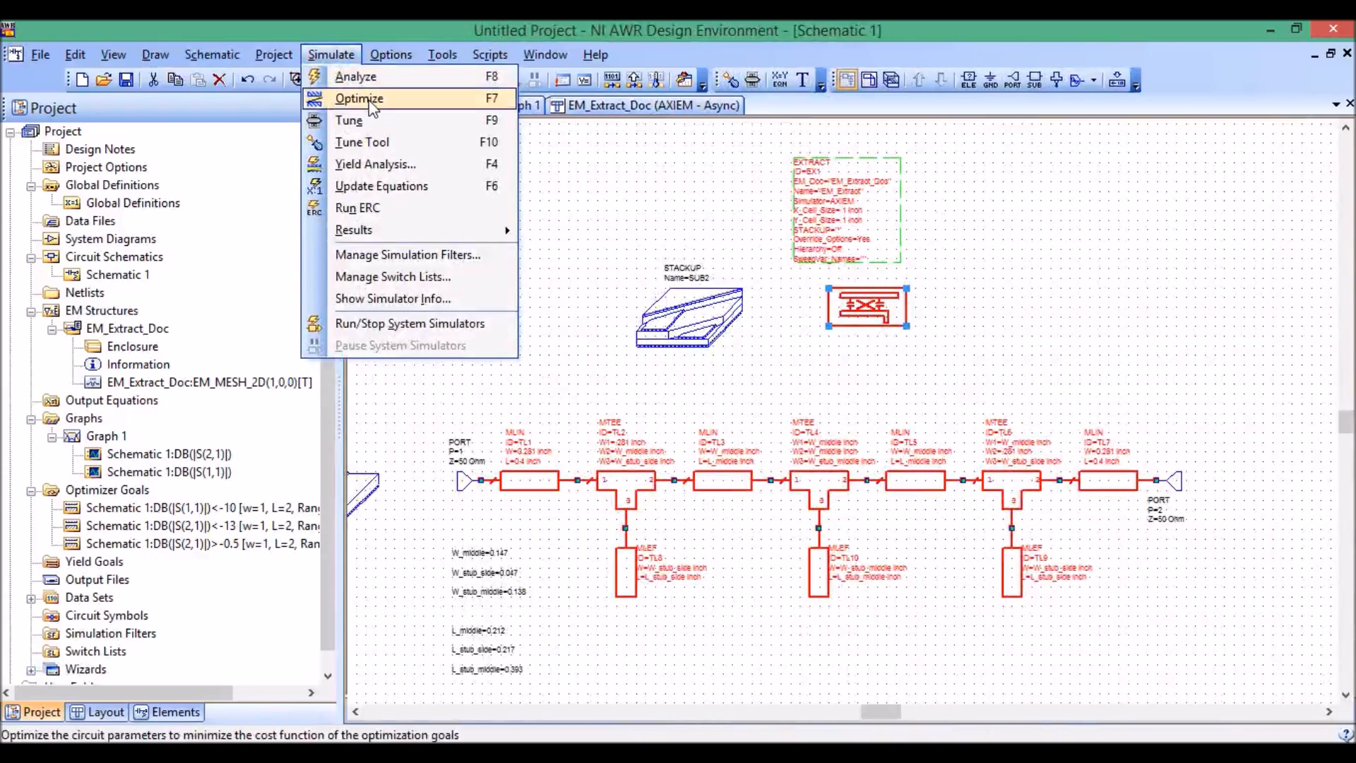
{"action": "left_click", "coordinate": [372, 107]}
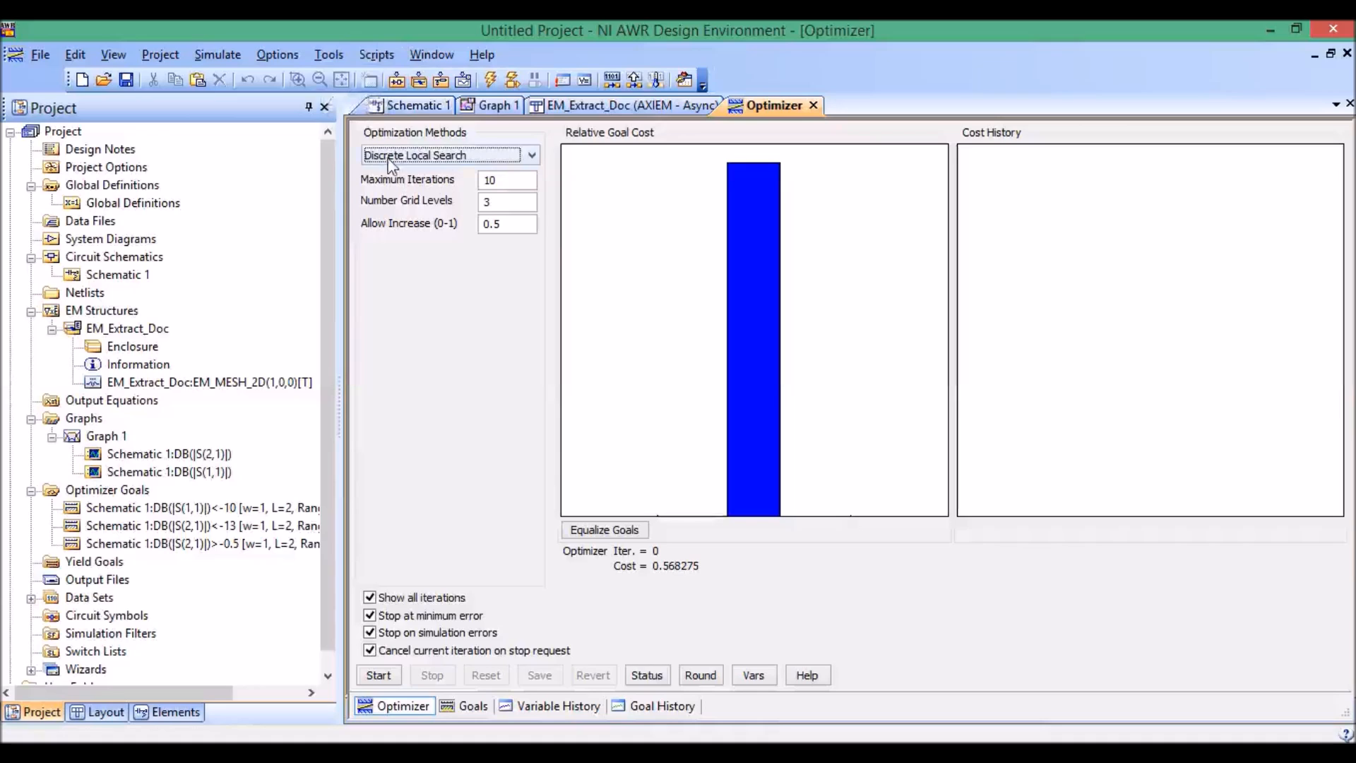
{"action": "left_click", "coordinate": [446, 157]}
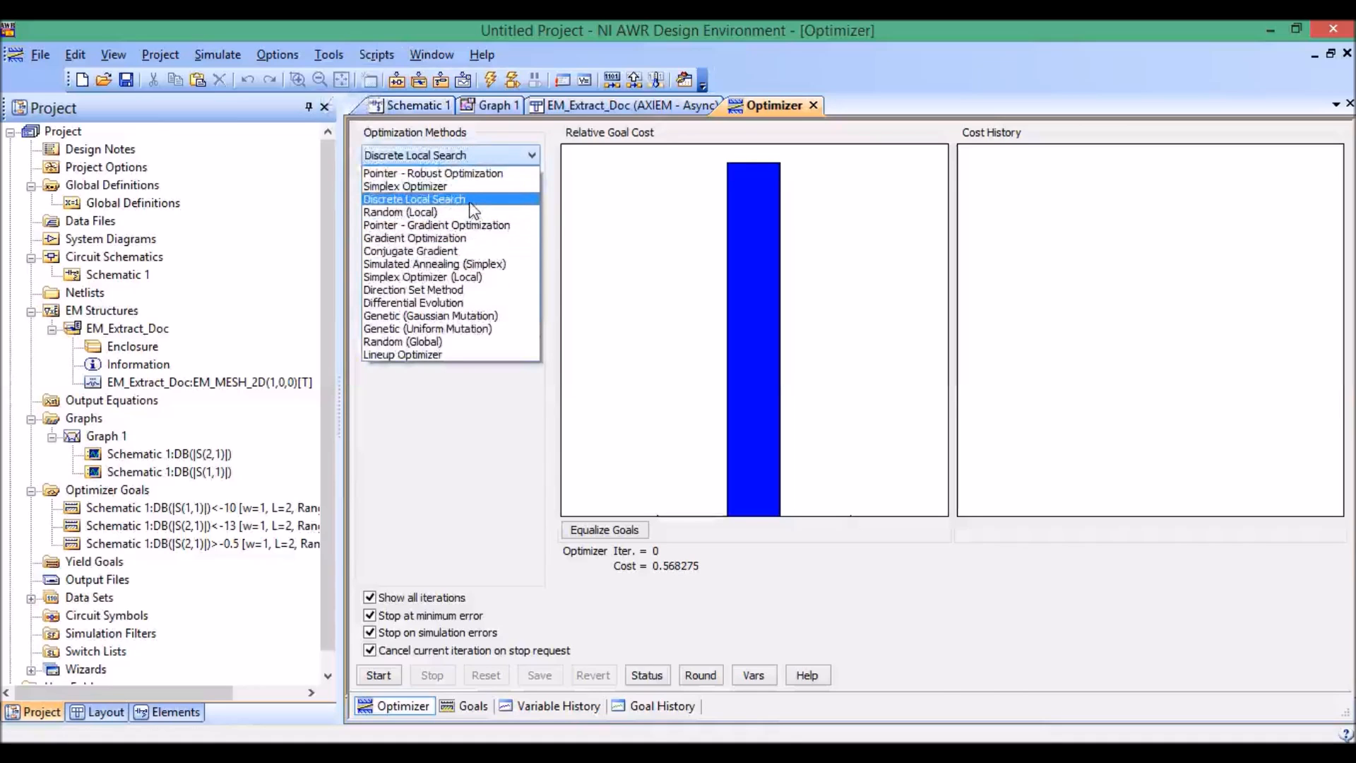
{"action": "left_click", "coordinate": [403, 200]}
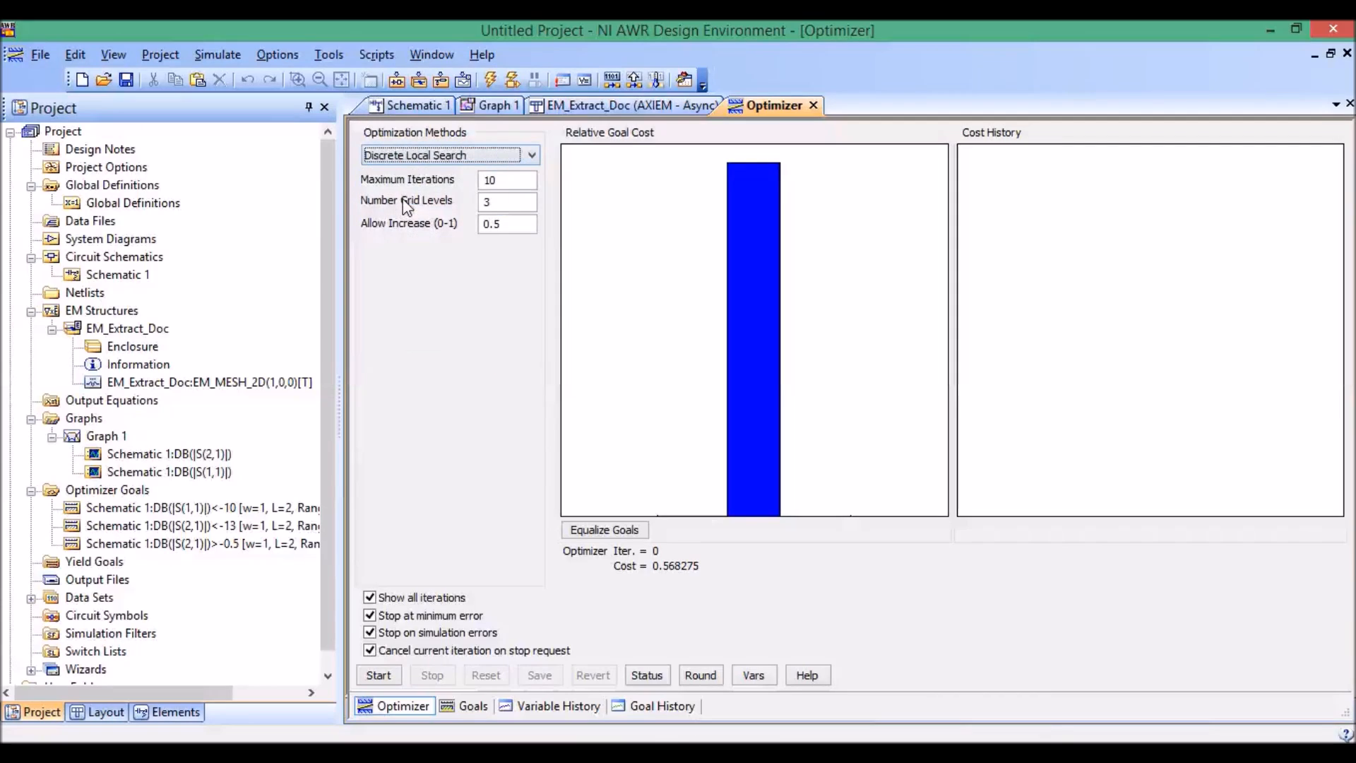
{"action": "double_click", "coordinate": [480, 185]}
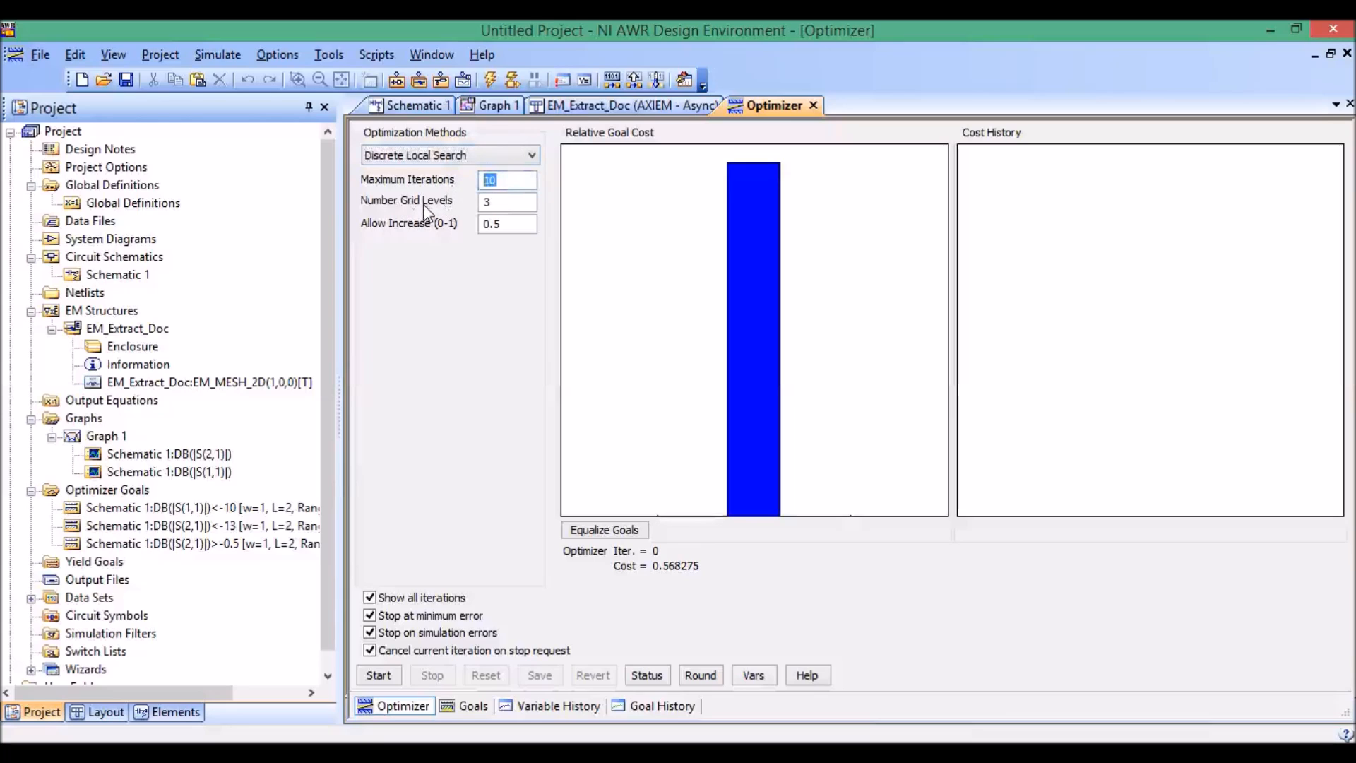
{"action": "type", "text": "2"}
{"action": "left_click", "coordinate": [383, 676]}
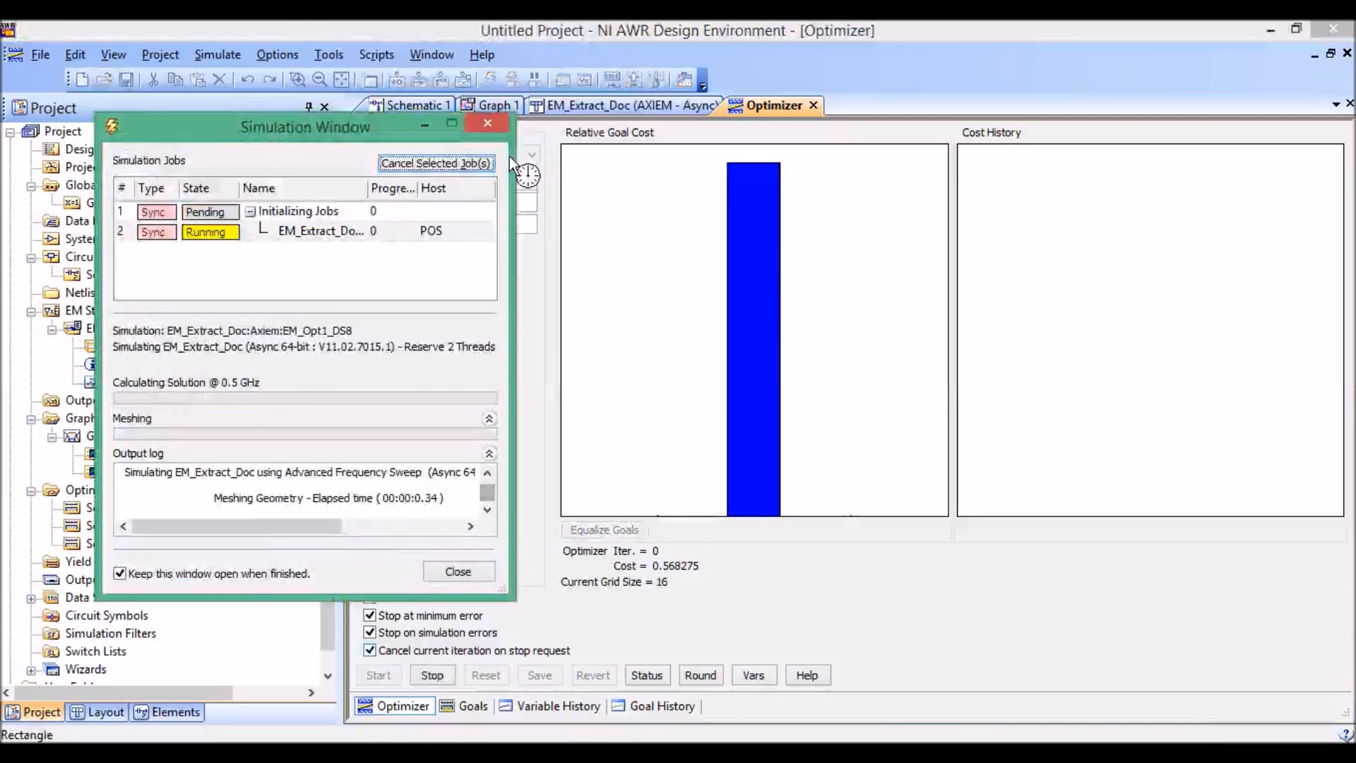
Step: Move the simulation window clear of the document area, show Graph 1 during the optimization, and minimize the web browser covering it
{"action": "left_click_drag", "start_coordinate": [452, 126], "coordinate": [419, 120]}
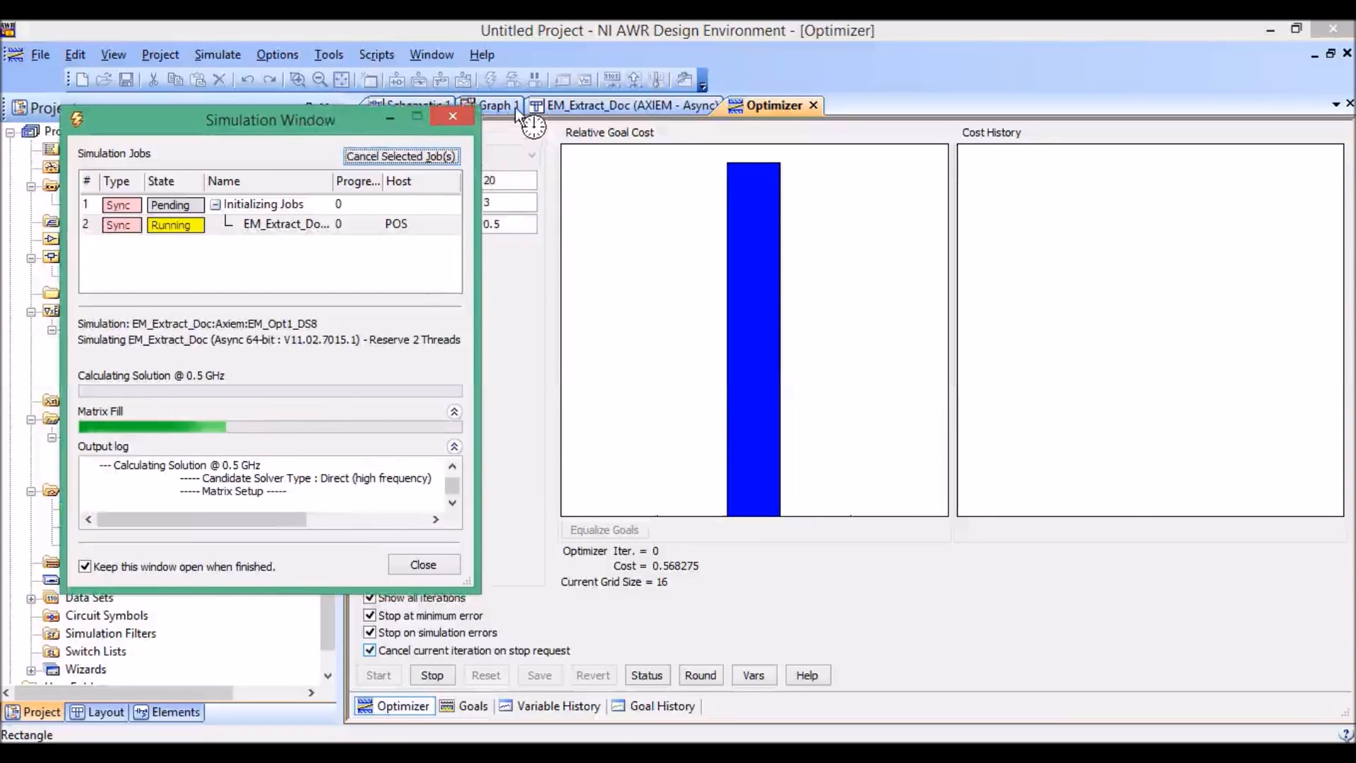
{"action": "left_click", "coordinate": [520, 110]}
{"action": "left_click_drag", "start_coordinate": [332, 129], "coordinate": [268, 128]}
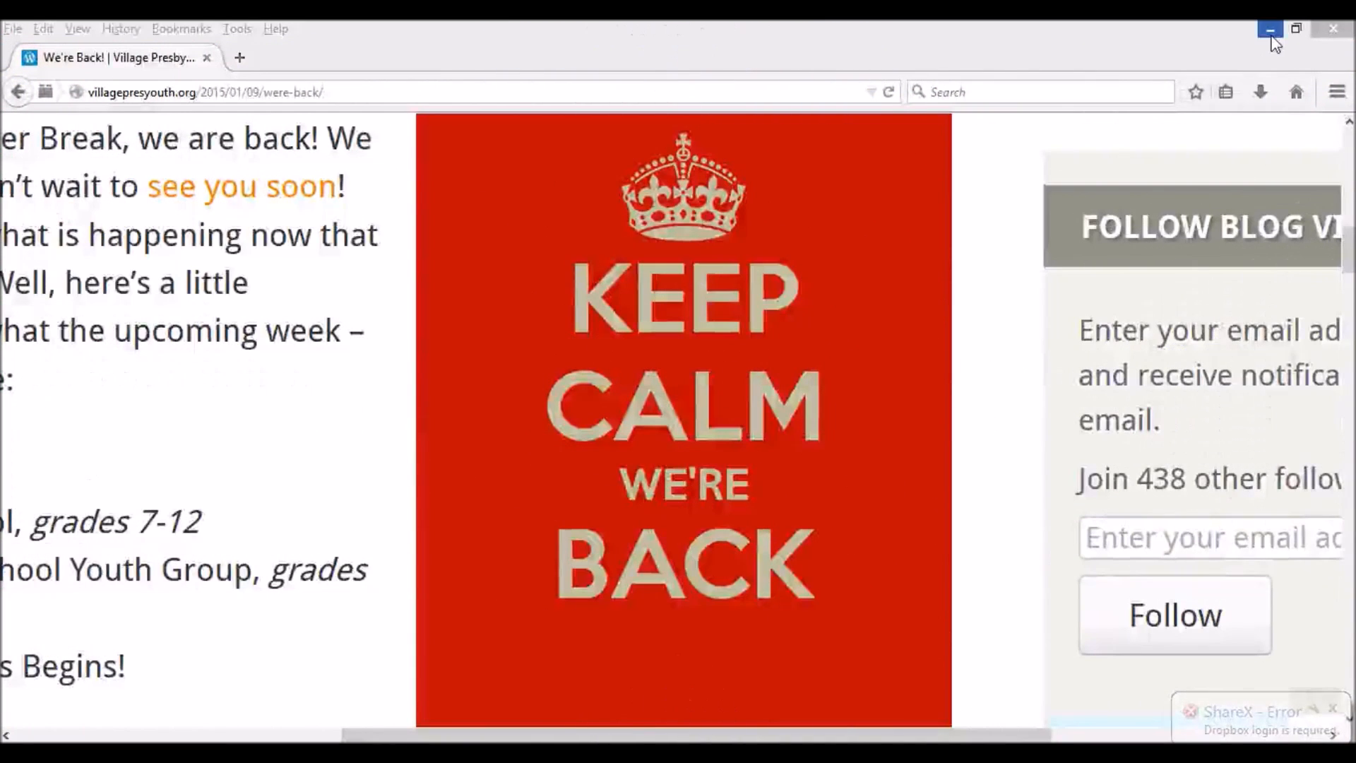
{"action": "left_click", "coordinate": [1270, 31]}
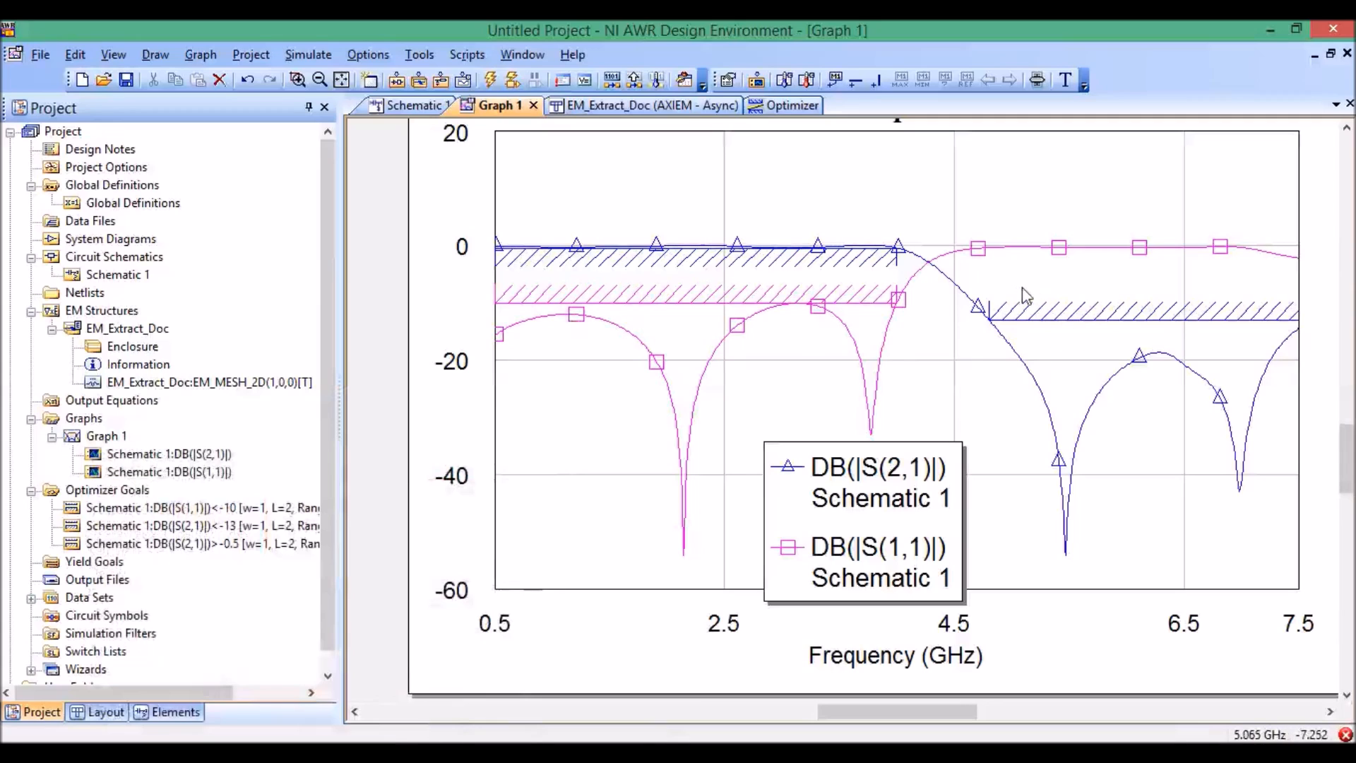
Step: Examine the optimized S(1,1) and S(2,1) curves in Graph 1 against the goal limits at the passband and stopband edges
{"action": "scroll", "coordinate": [1020, 297], "scroll_direction": "up", "scroll_amount": 2}
{"action": "scroll", "coordinate": [735, 291], "scroll_direction": "up", "scroll_amount": 4}
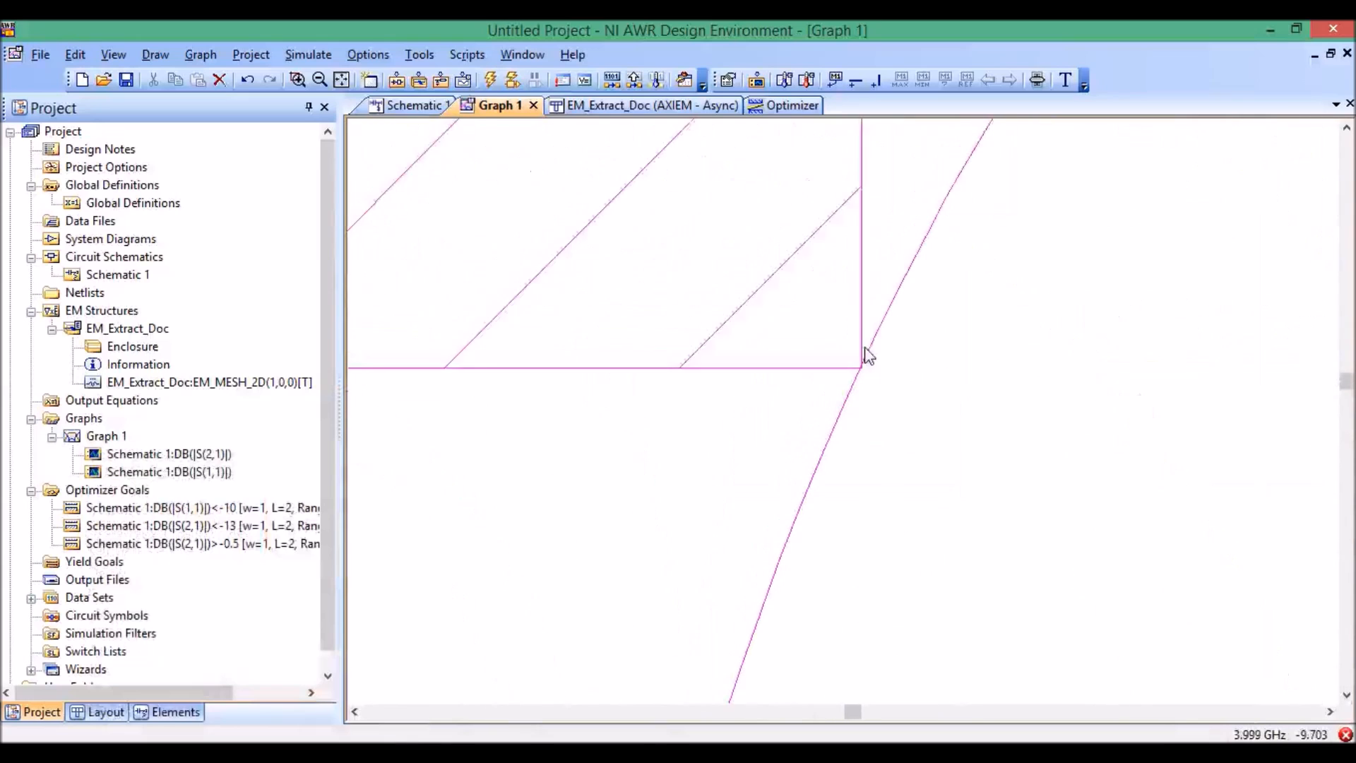
{"action": "scroll", "coordinate": [855, 430], "scroll_direction": "down", "scroll_amount": 2}
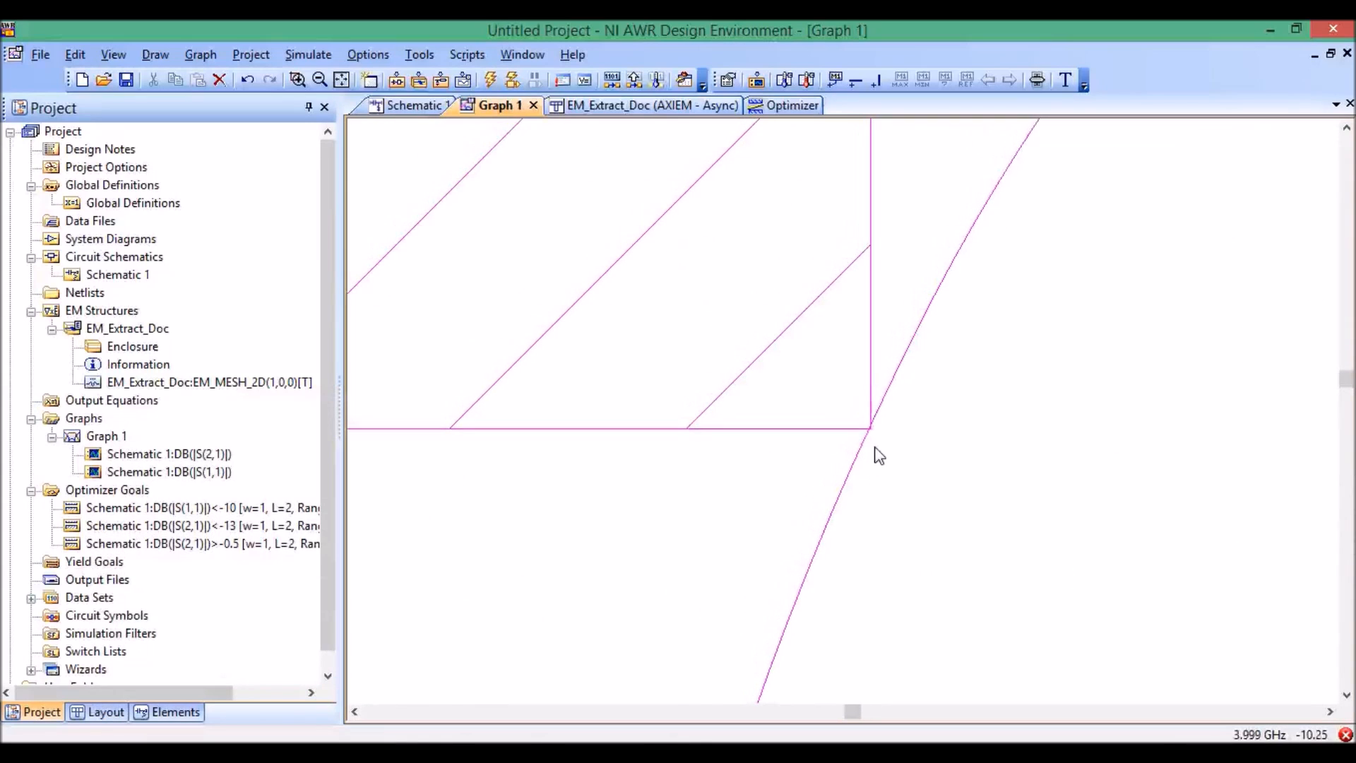
{"action": "scroll", "coordinate": [883, 445], "scroll_direction": "down", "scroll_amount": 1}
{"action": "scroll", "coordinate": [904, 449], "scroll_direction": "down", "scroll_amount": 3}
{"action": "scroll", "coordinate": [975, 432], "scroll_direction": "up", "scroll_amount": 6}
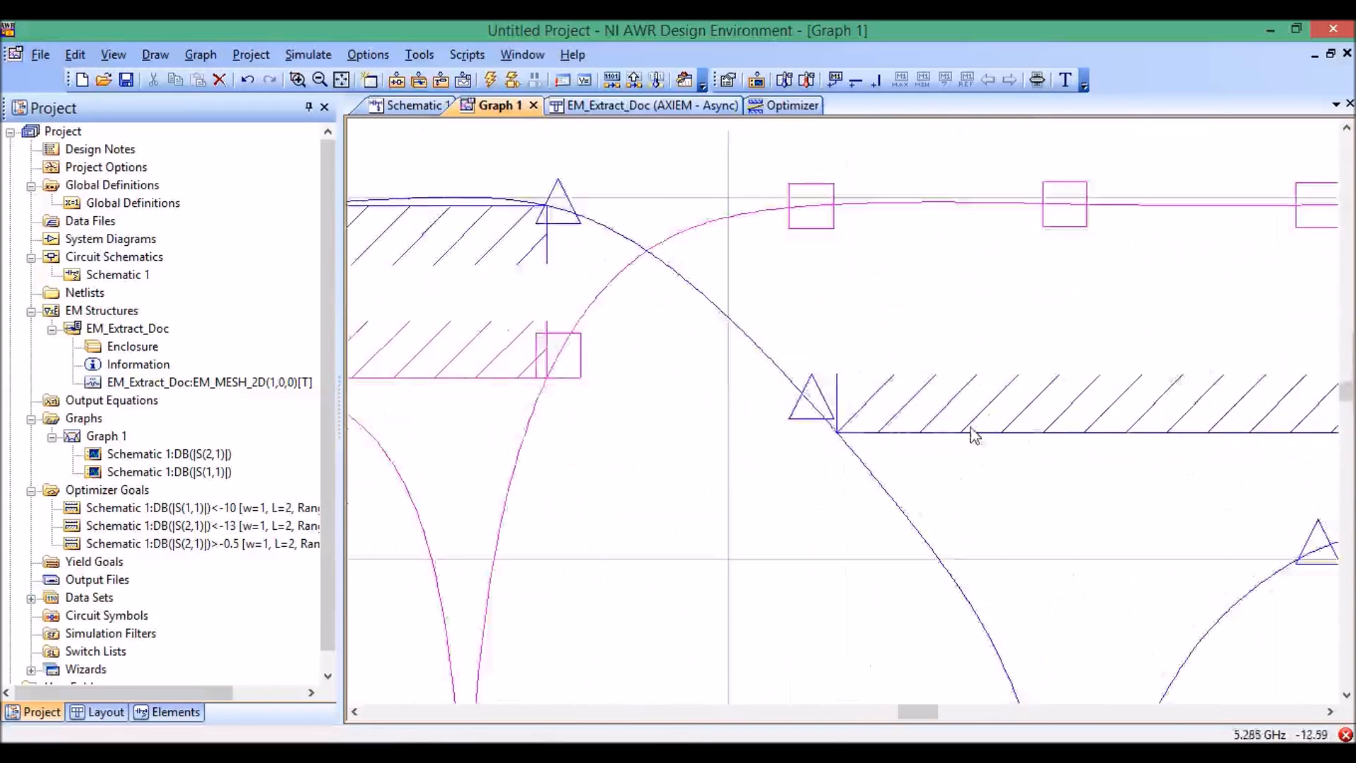
{"action": "scroll", "coordinate": [660, 481], "scroll_direction": "down", "scroll_amount": 3}
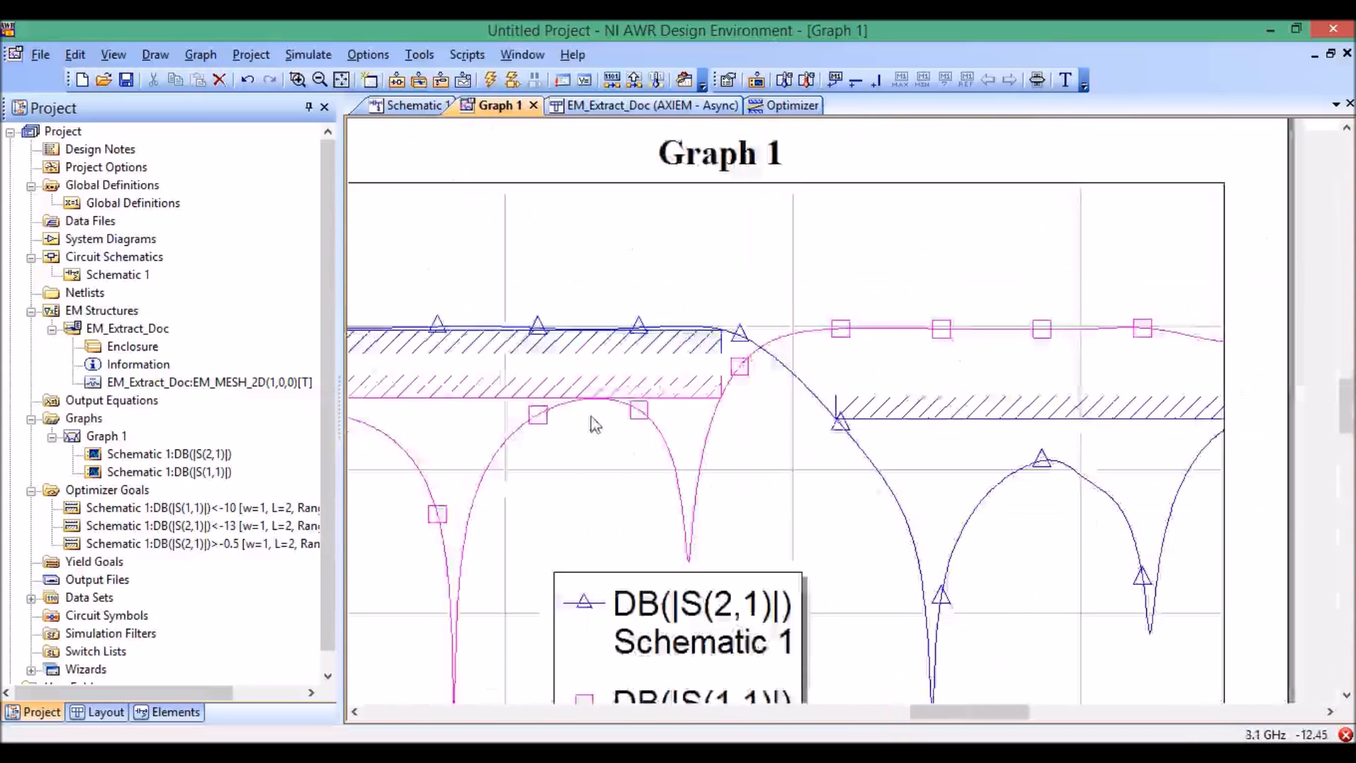
{"action": "scroll", "coordinate": [595, 545], "scroll_direction": "down", "scroll_amount": 1}
{"action": "scroll", "coordinate": [596, 545], "scroll_direction": "up", "scroll_amount": 1}
{"action": "left_click_drag", "start_coordinate": [924, 716], "coordinate": [863, 716]}
{"action": "left_click_drag", "start_coordinate": [1349, 431], "coordinate": [1349, 450]}
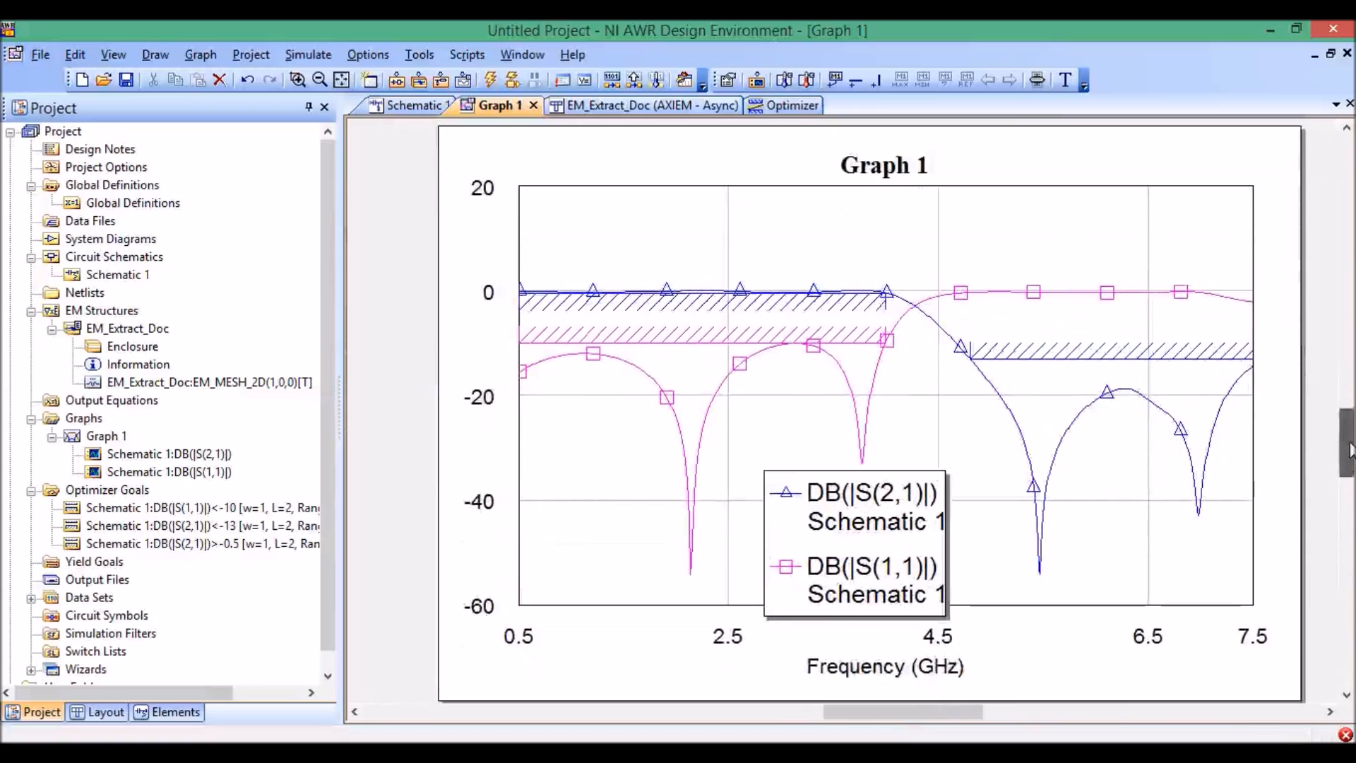